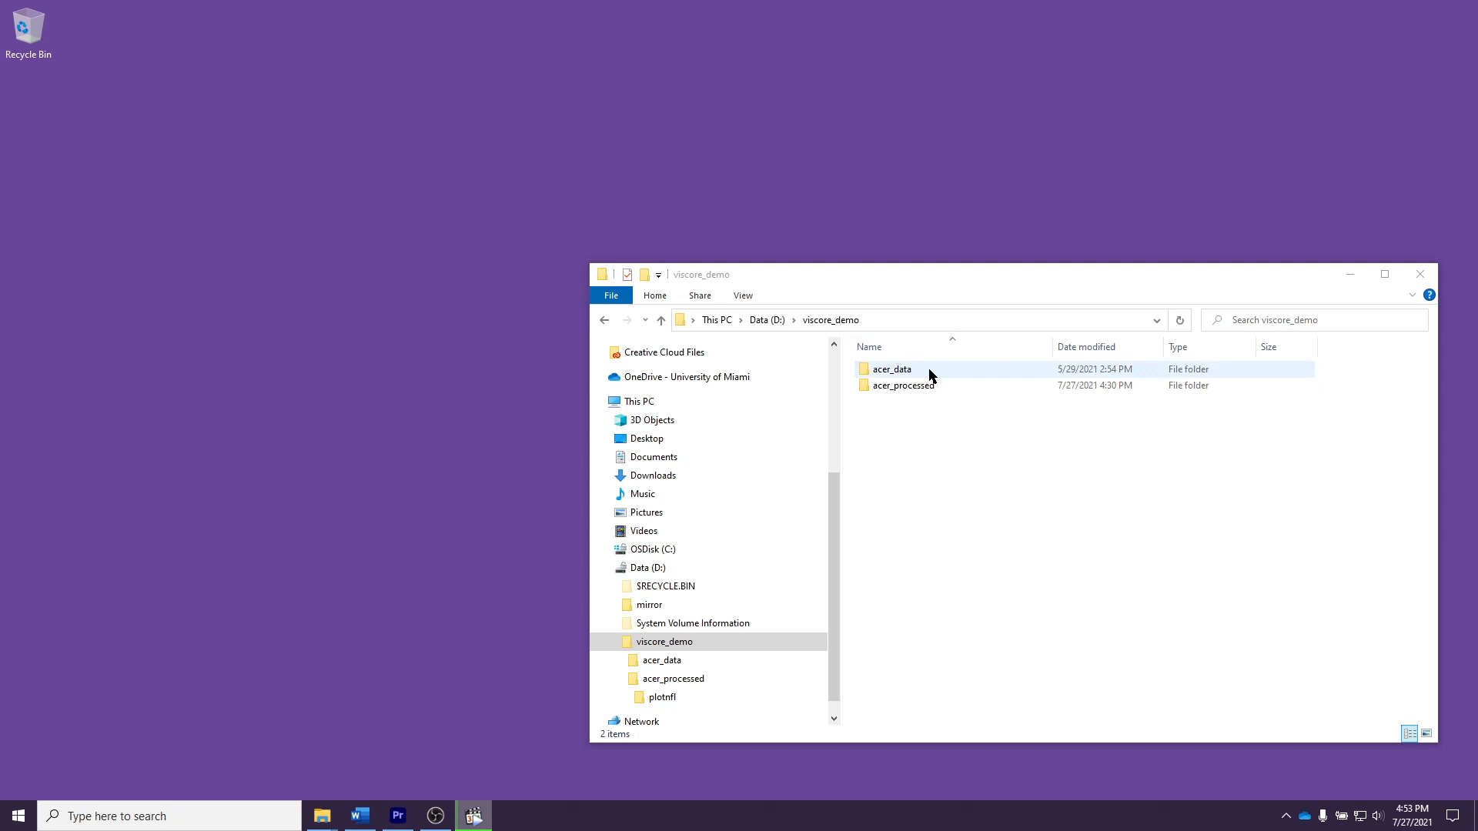
Step: Open the 18mm_color image folder inside acer_data\plotnfl and move the file window higher on the desktop
double_click(929, 375)
double_click(932, 370)
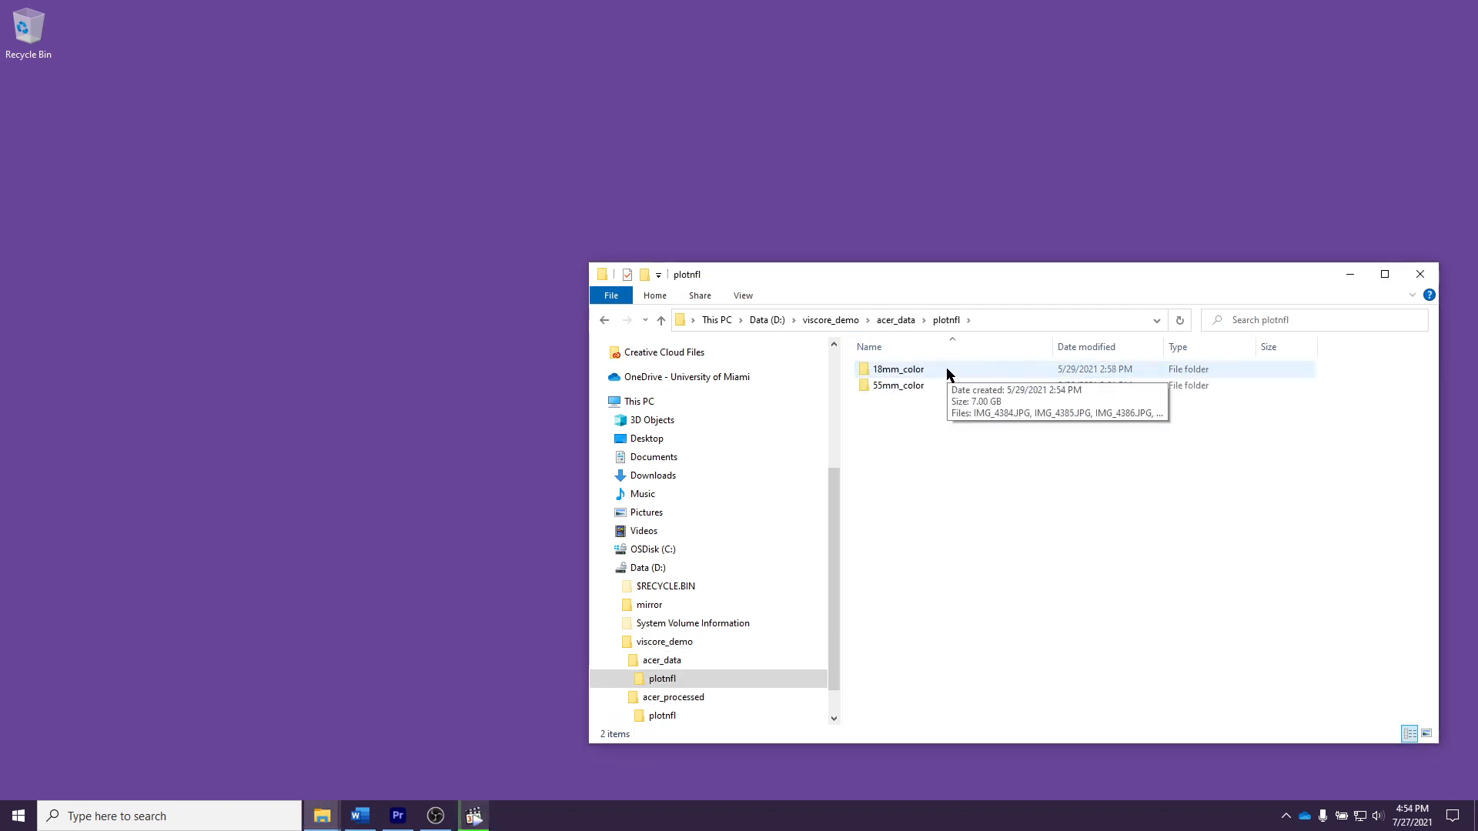
left_click(945, 371)
double_click(946, 371)
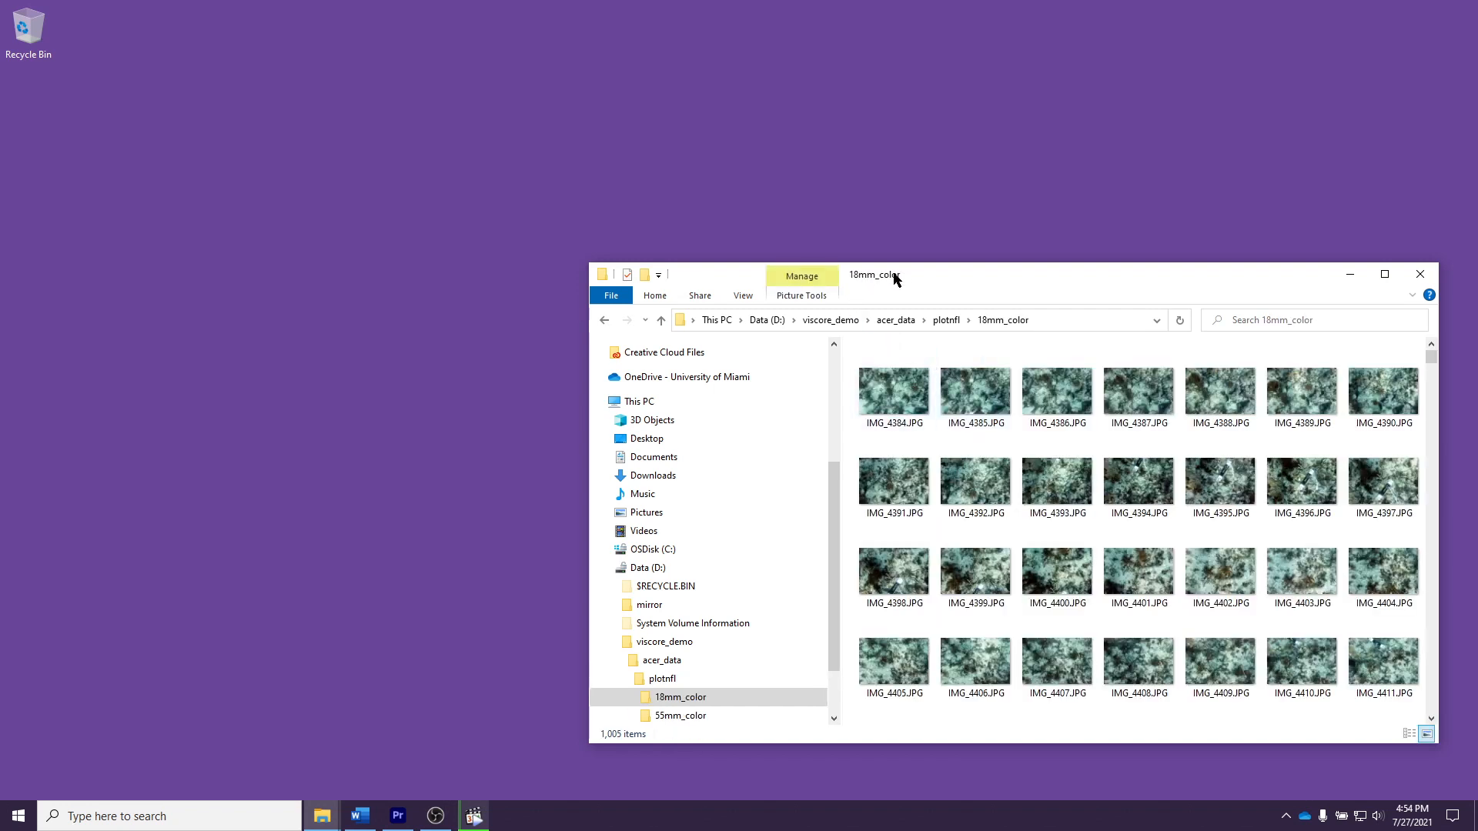
left_click_drag(908, 264, 908, 85)
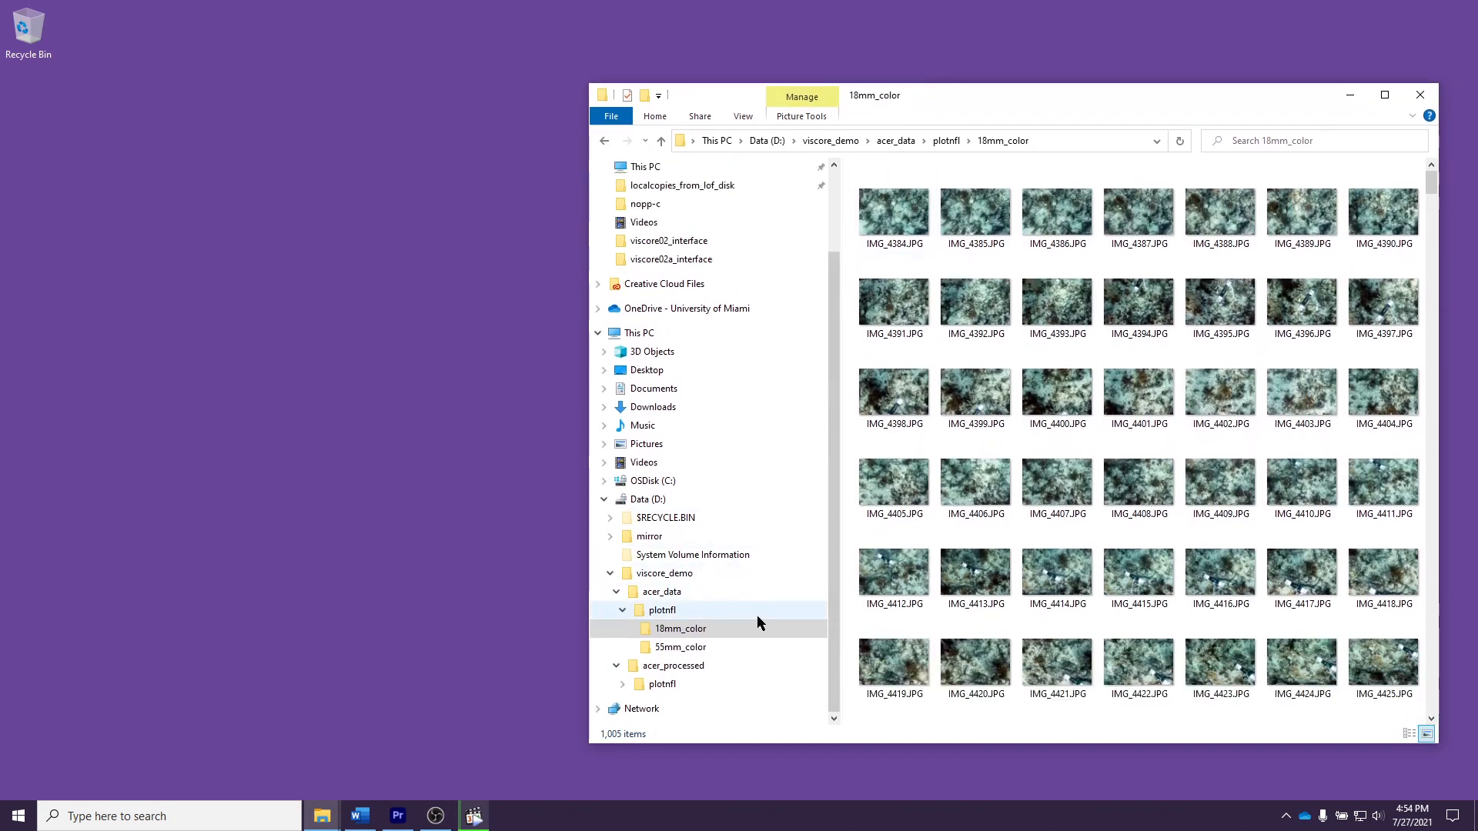
Step: Browse the raw data hierarchy from acer_data through plotnfl to the images in 18mm_color and 55mm_color
left_click(718, 591)
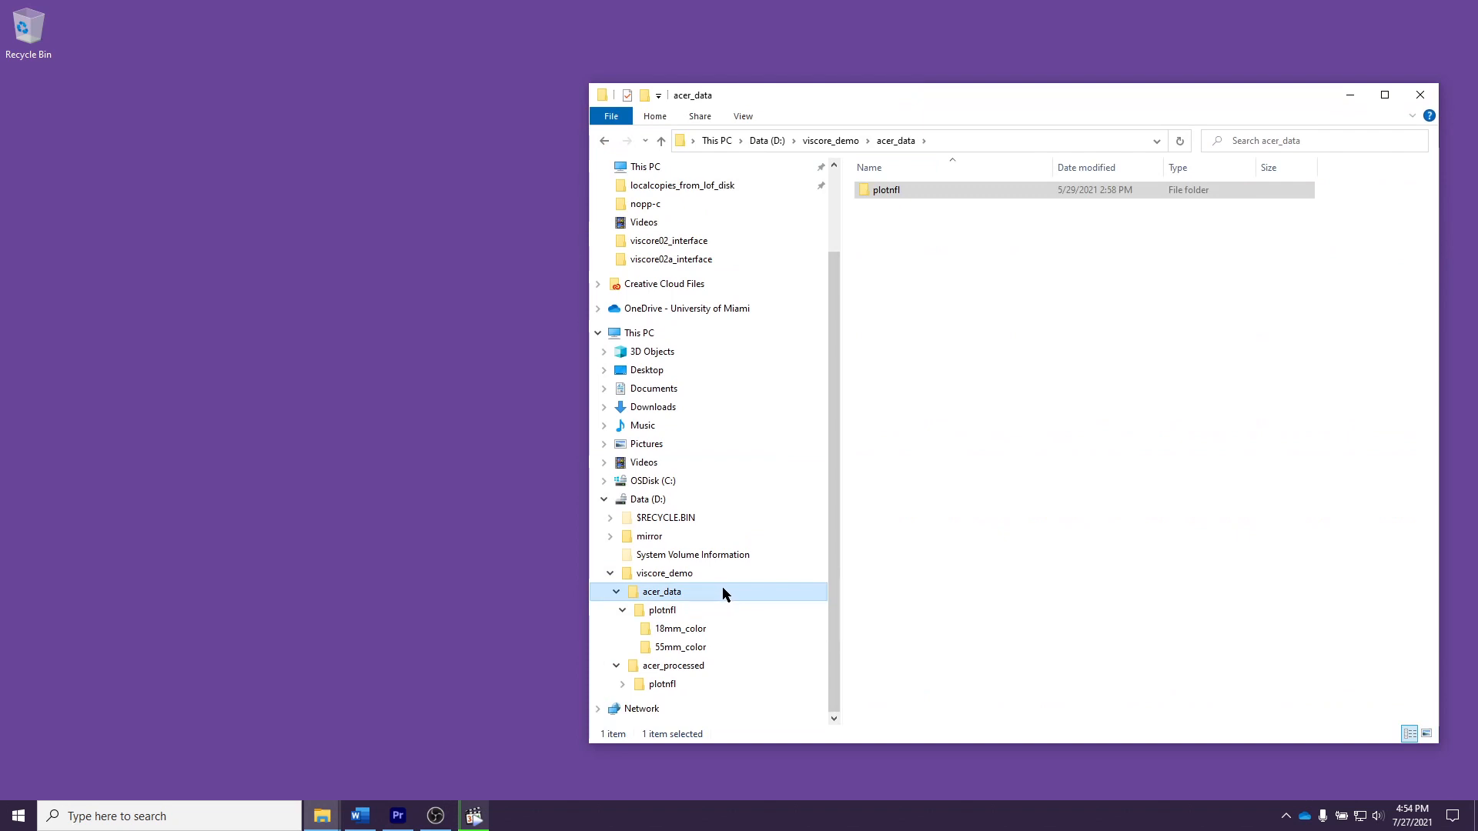
left_click(719, 608)
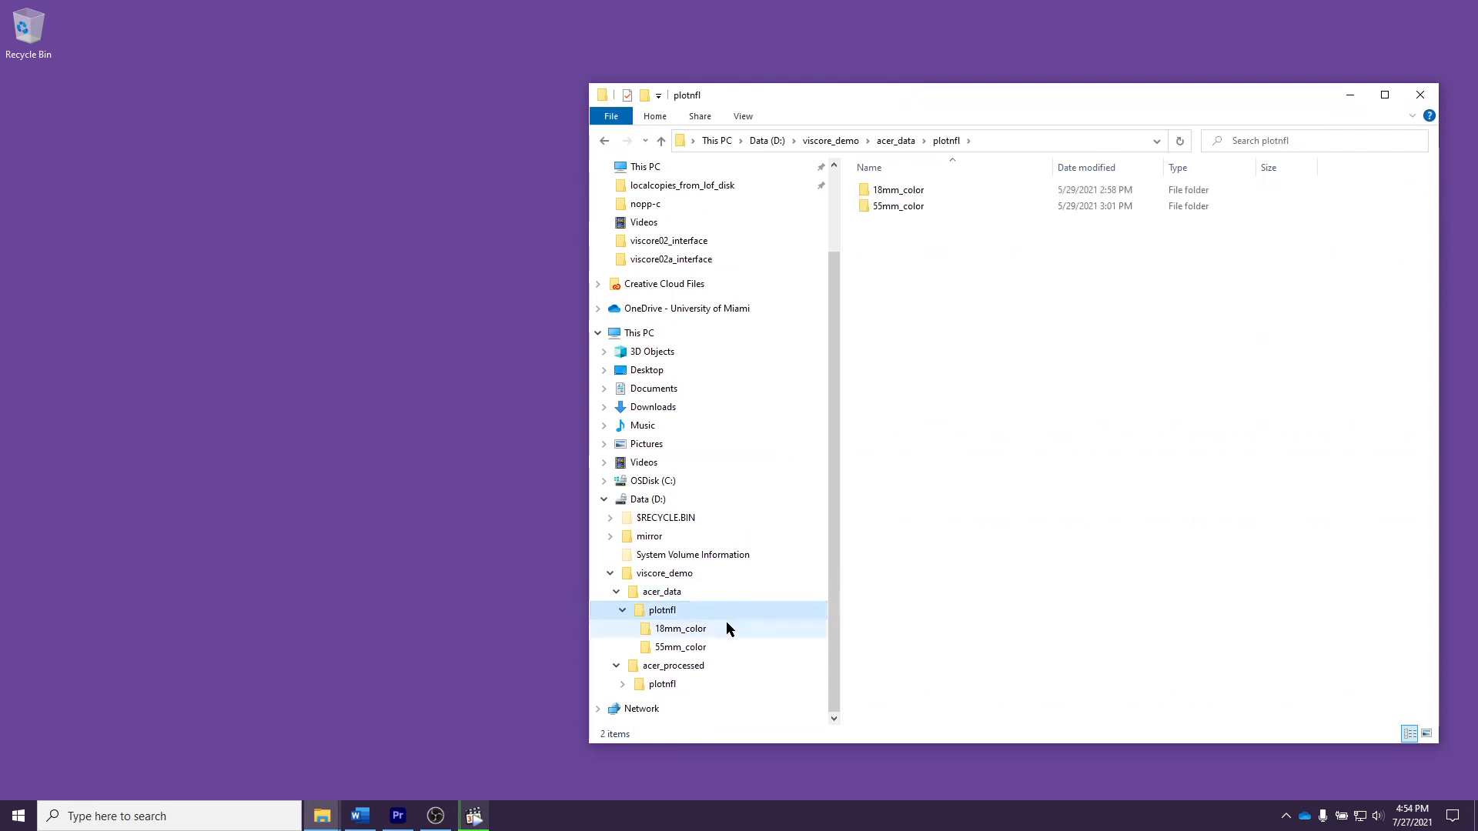
left_click(725, 628)
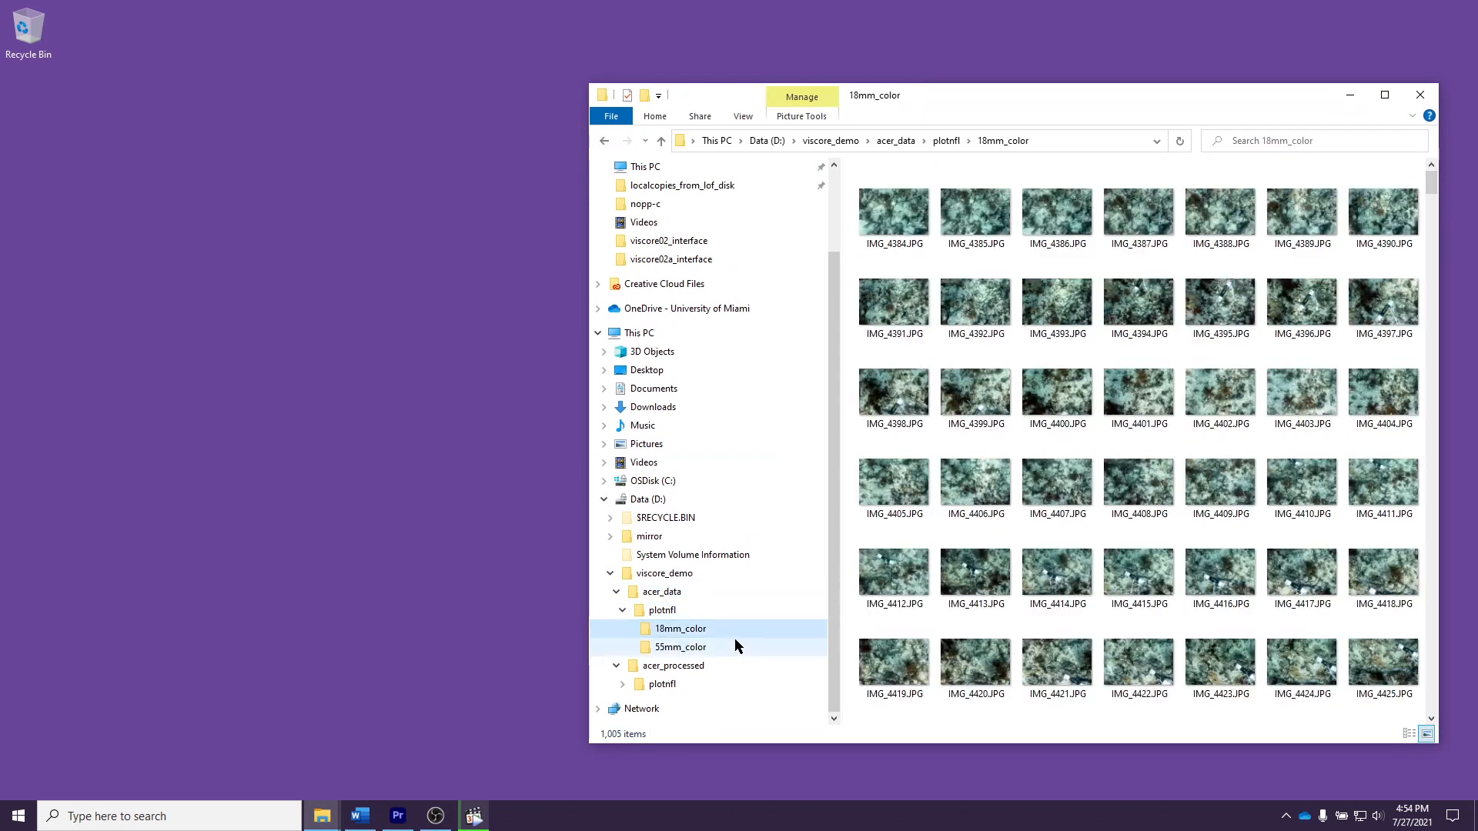
left_click(736, 644)
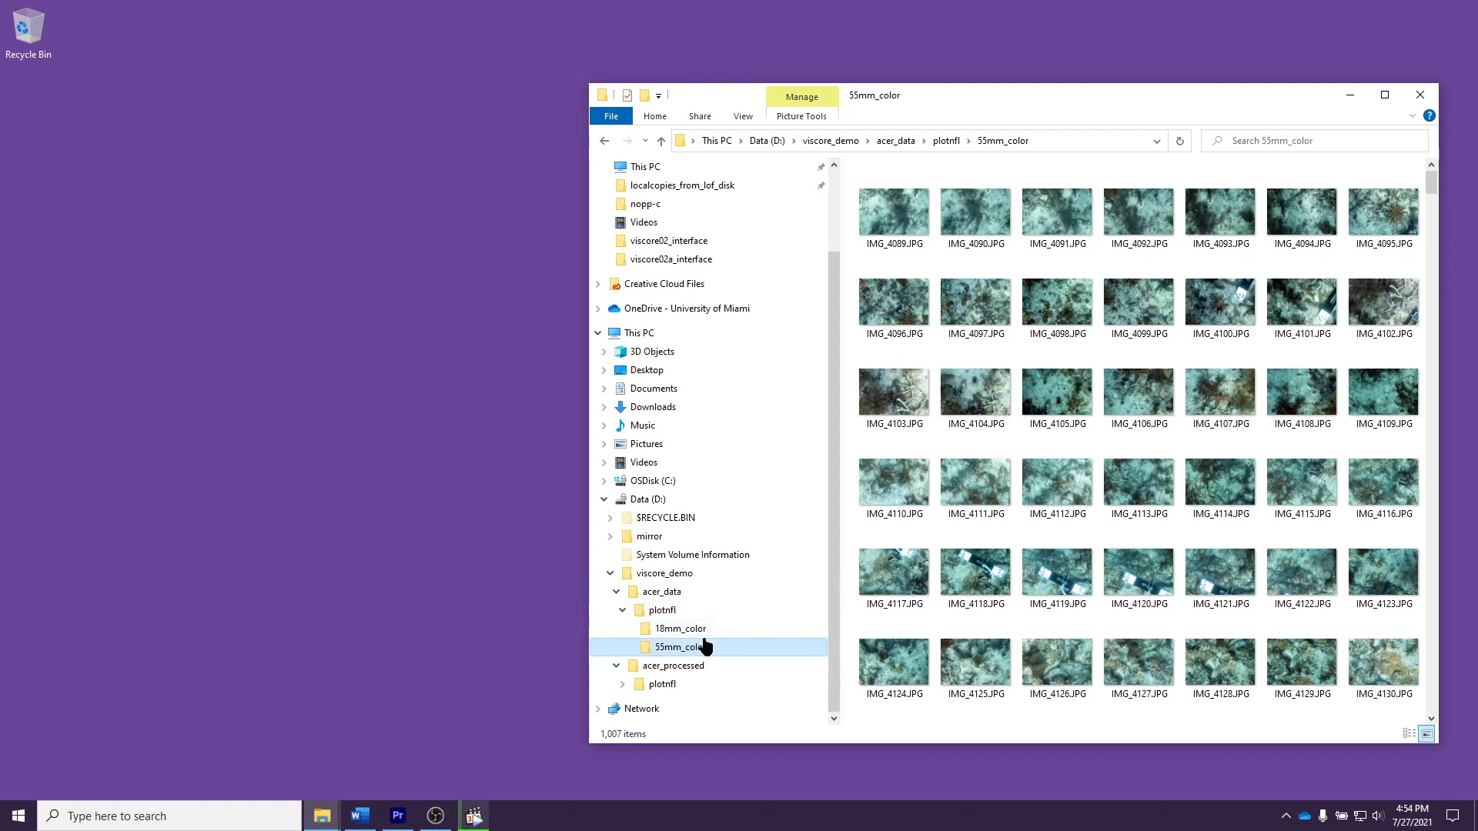
Step: Go to viscore_demo\acer_processed\plotnfl on the Data (D:) drive and open the project plotnfl.psx in Agisoft Metashape
left_click(611, 575)
left_click(685, 607)
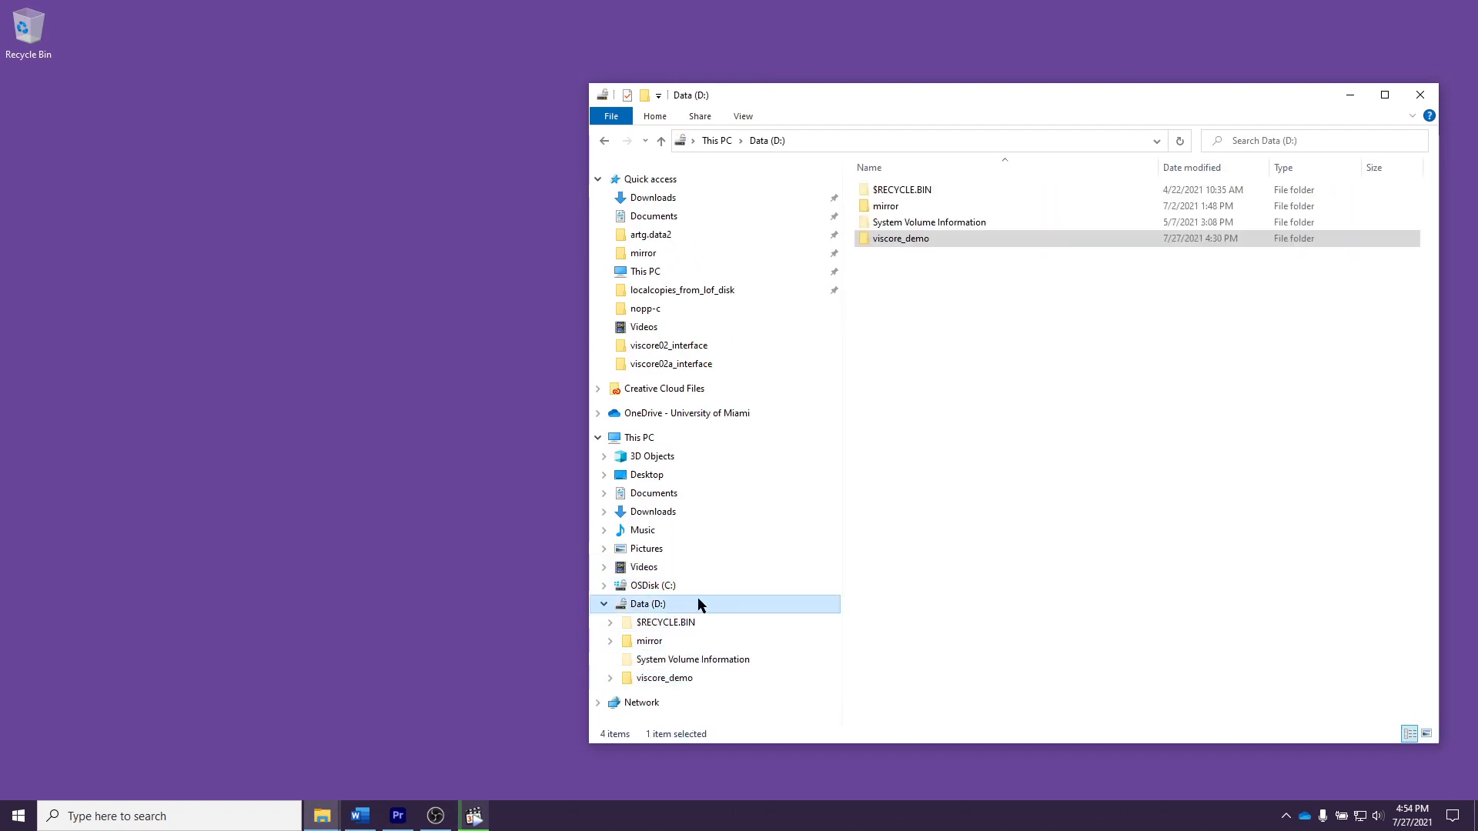
double_click(924, 239)
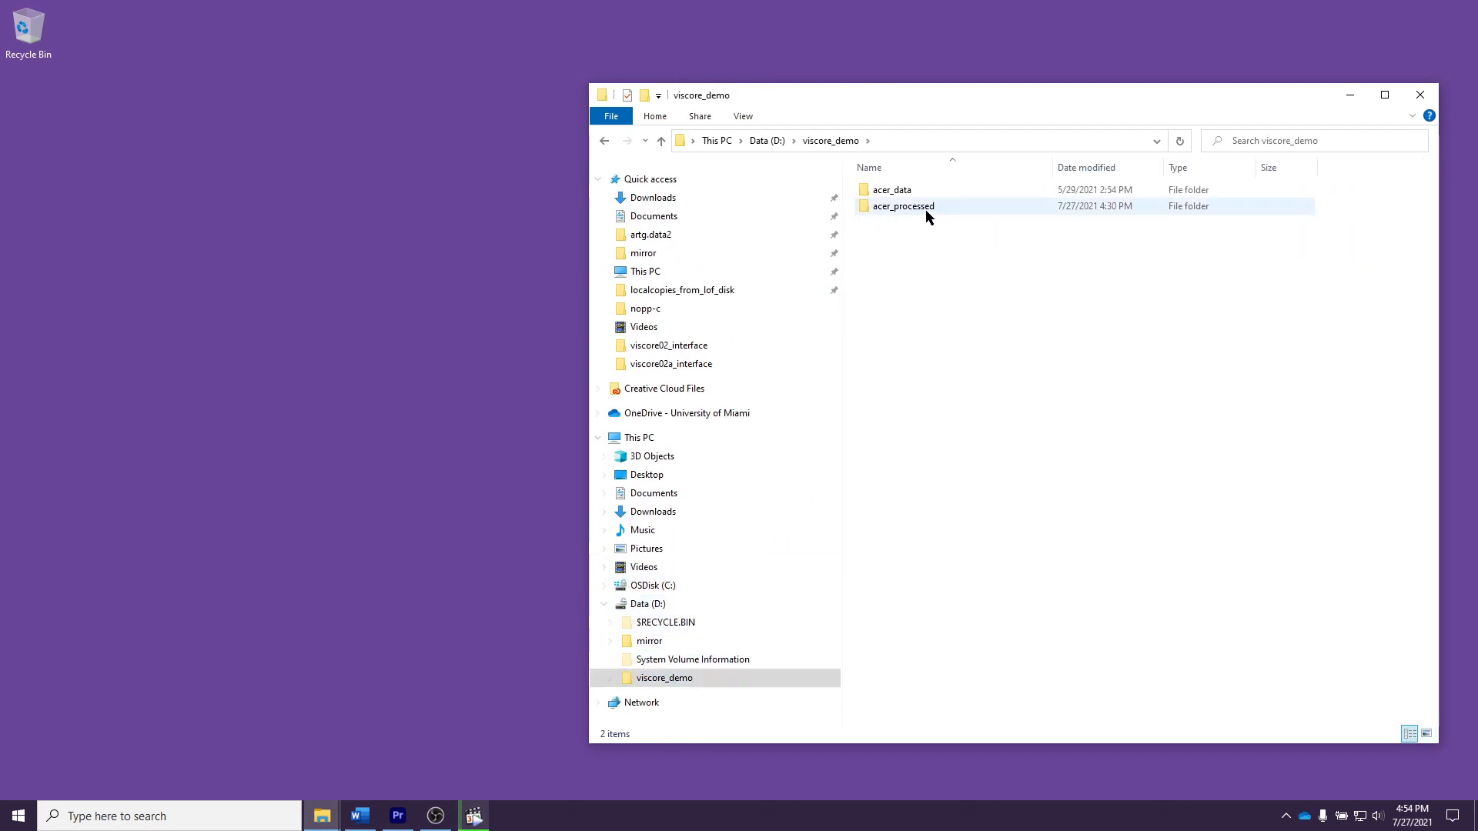
double_click(921, 206)
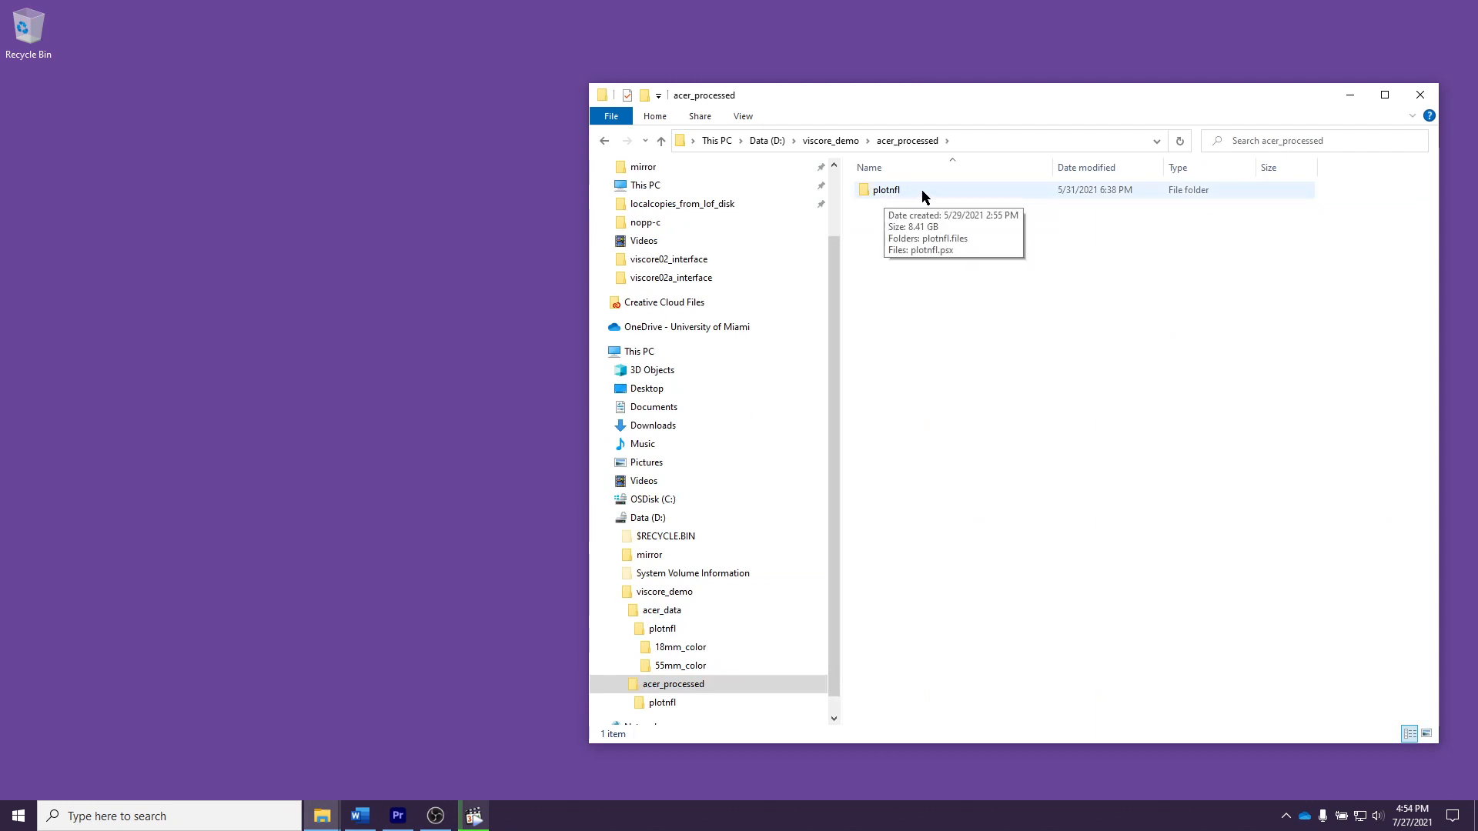
double_click(916, 189)
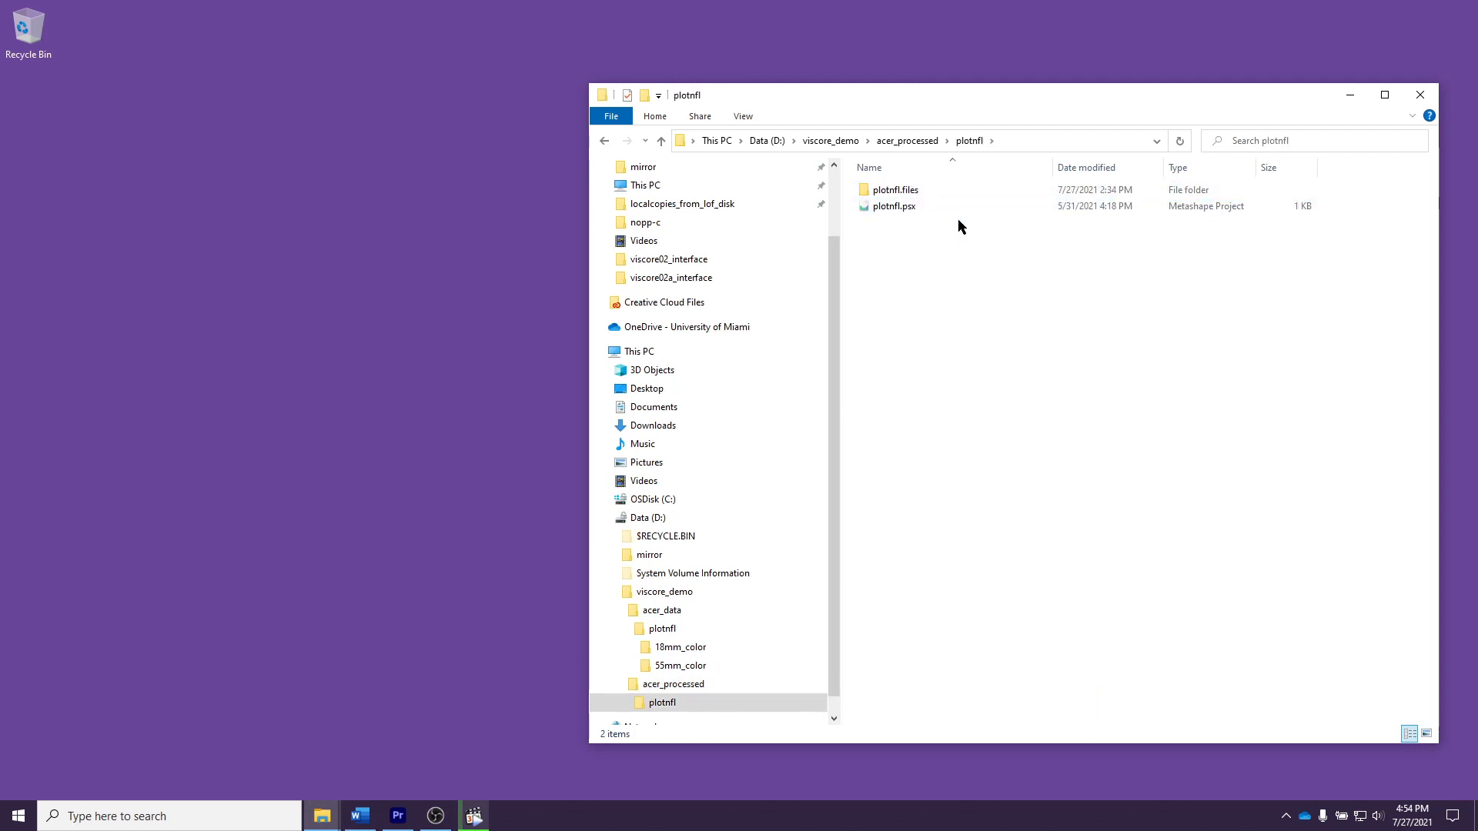
left_click(909, 210)
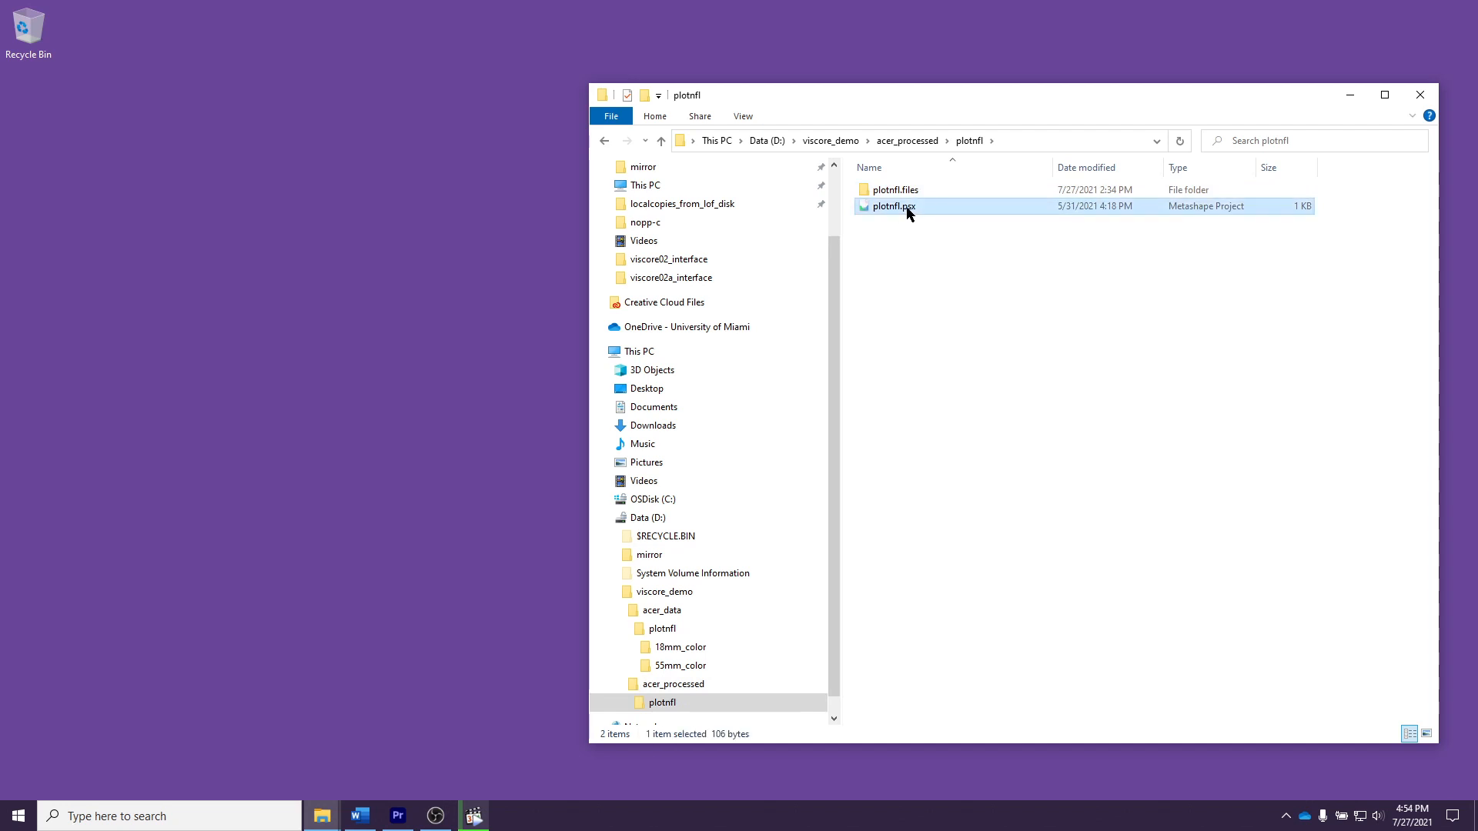
double_click(913, 209)
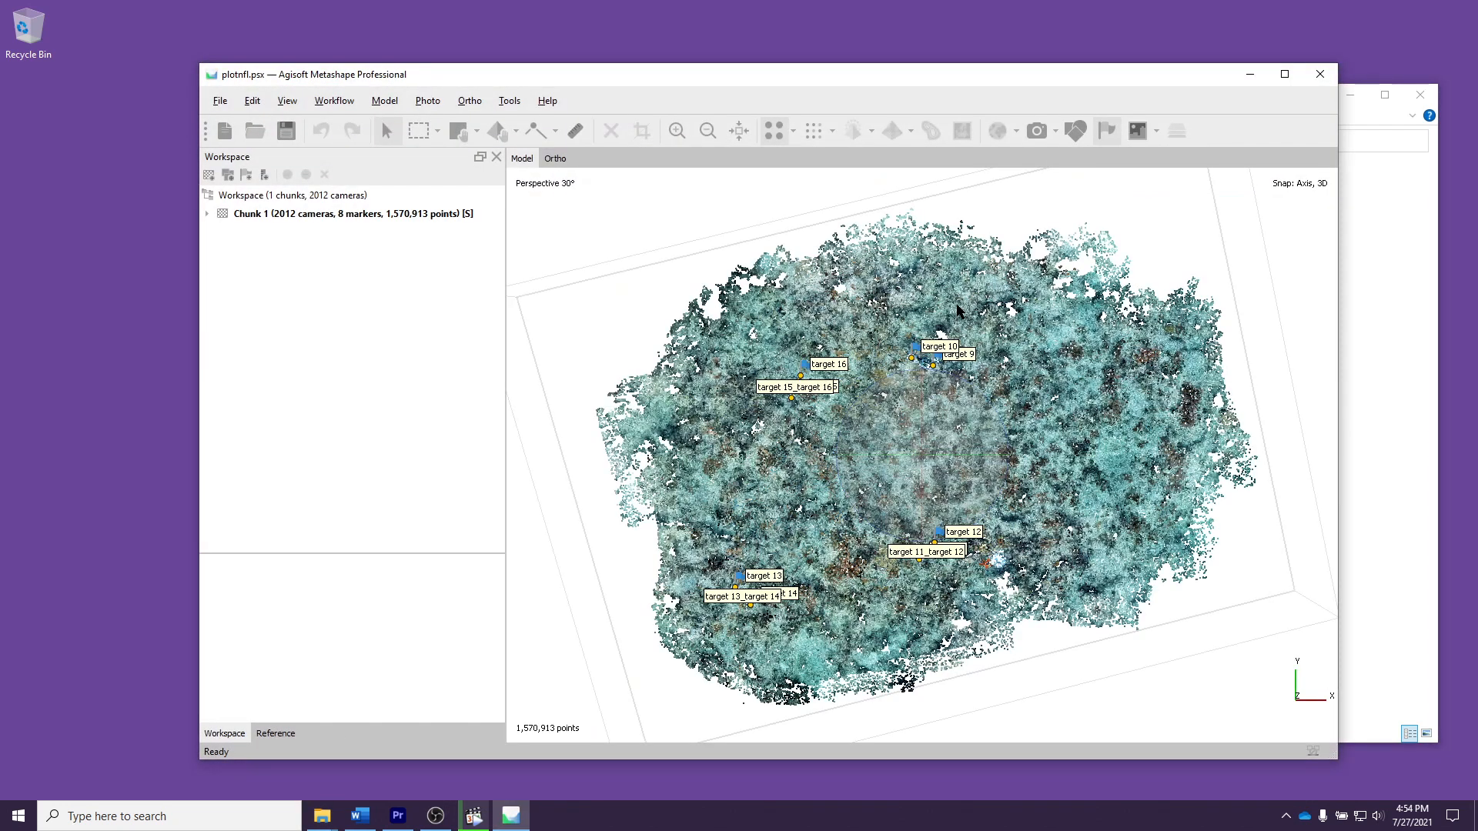
Step: Expand Chunk 1 and inspect its dense cloud properties, DEM and orthomosaic
left_click(207, 215)
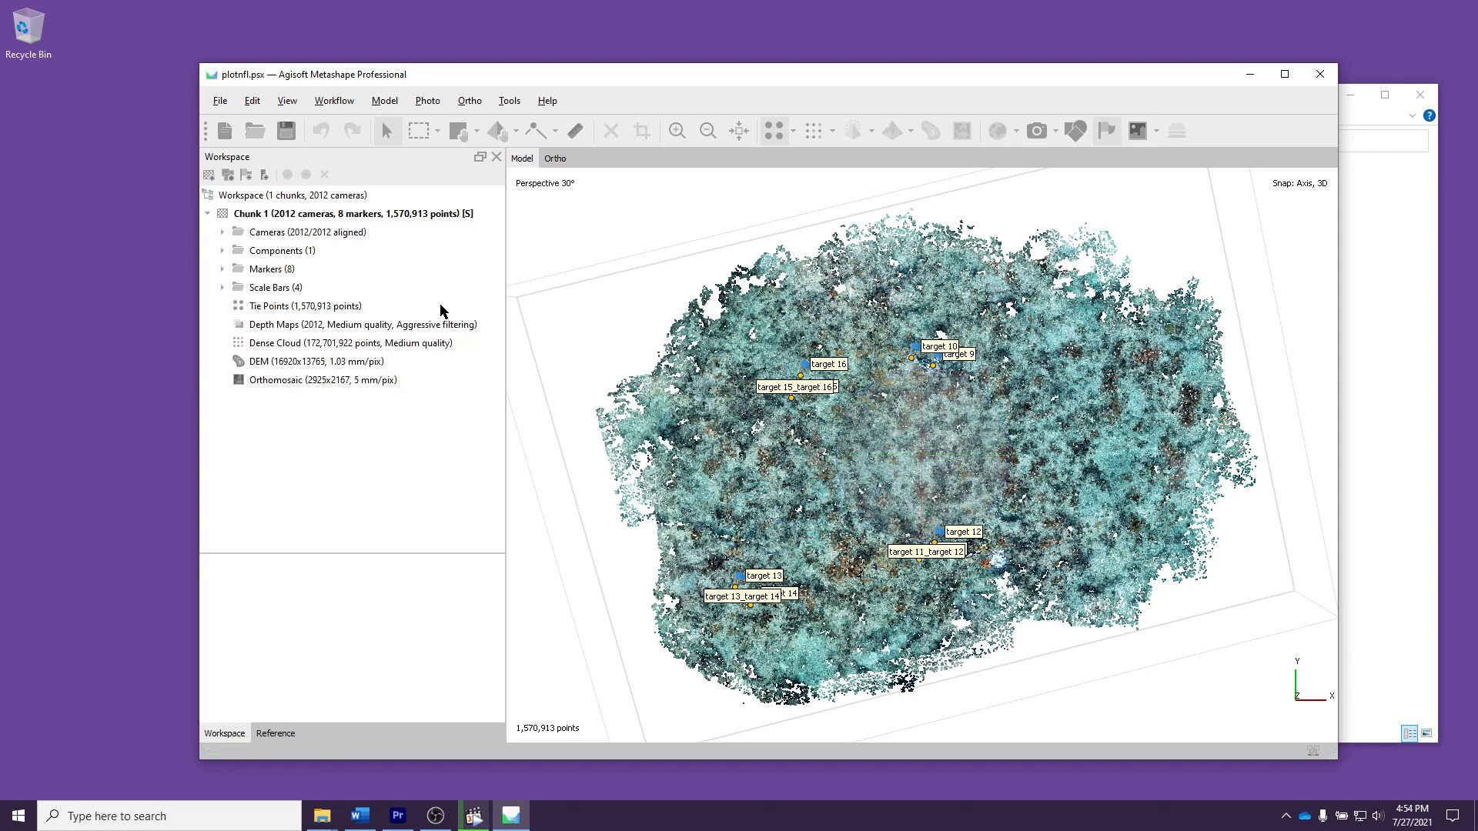
double_click(342, 338)
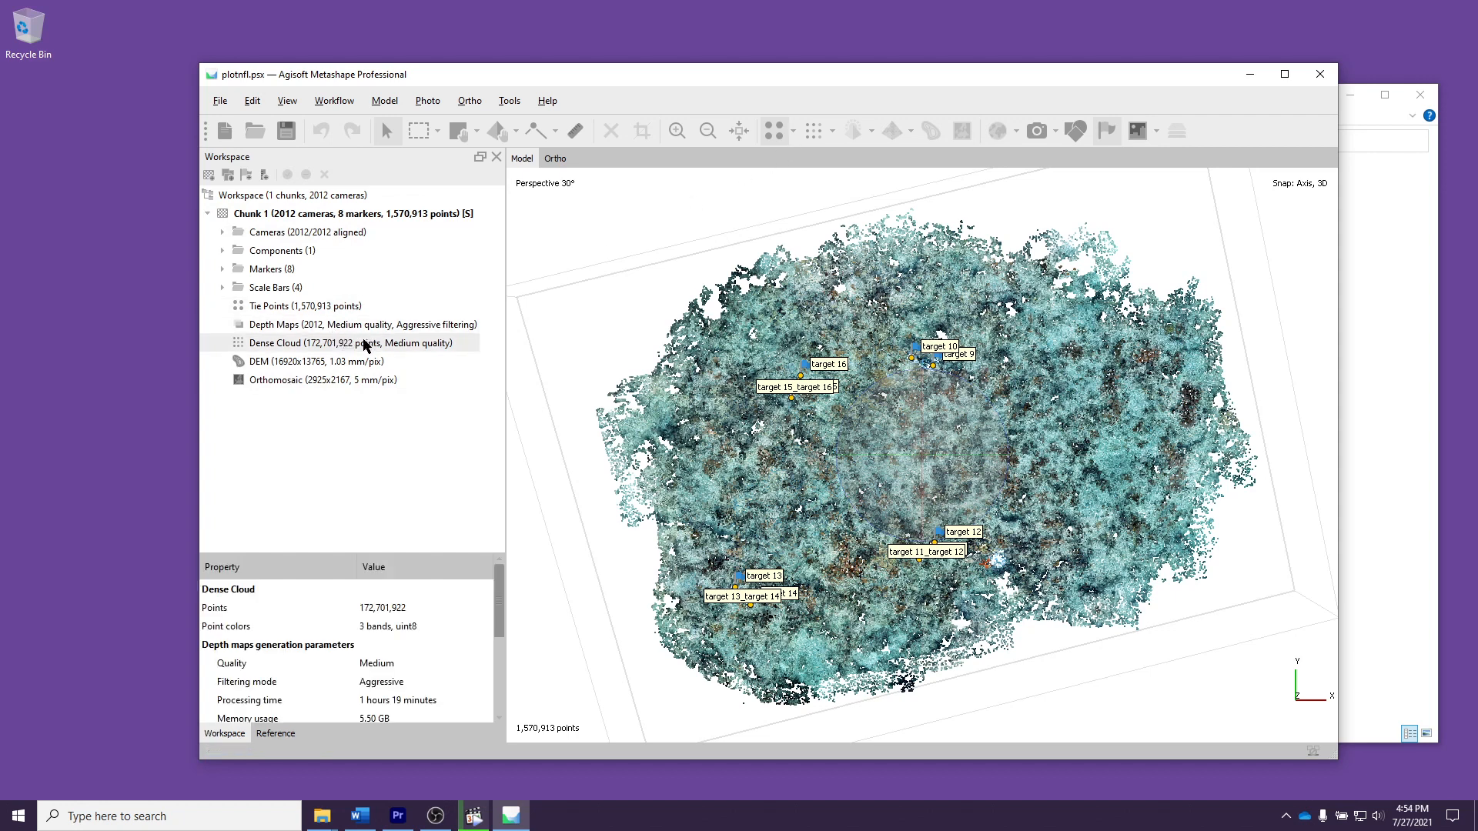
double_click(337, 366)
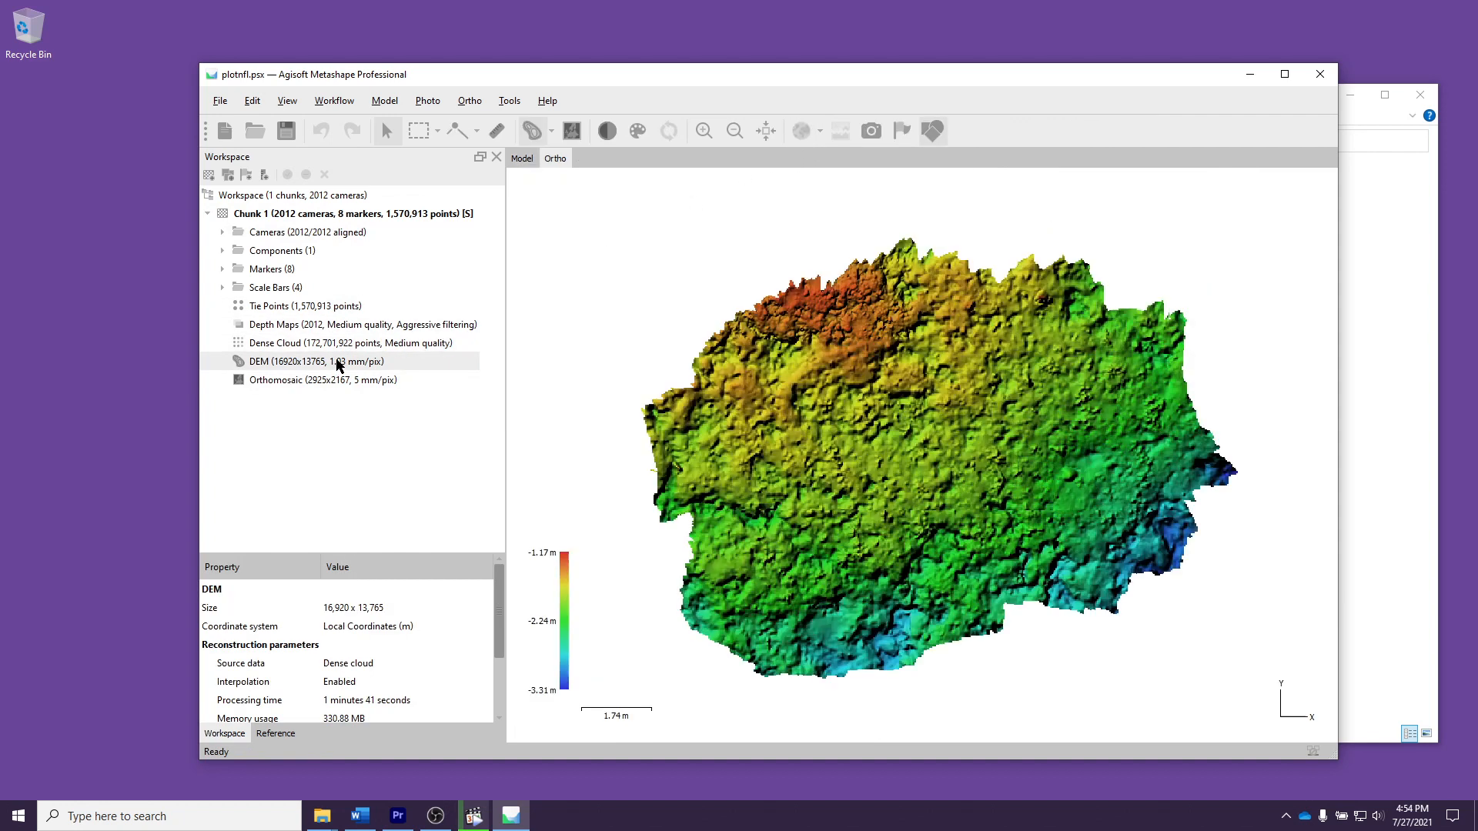
double_click(334, 381)
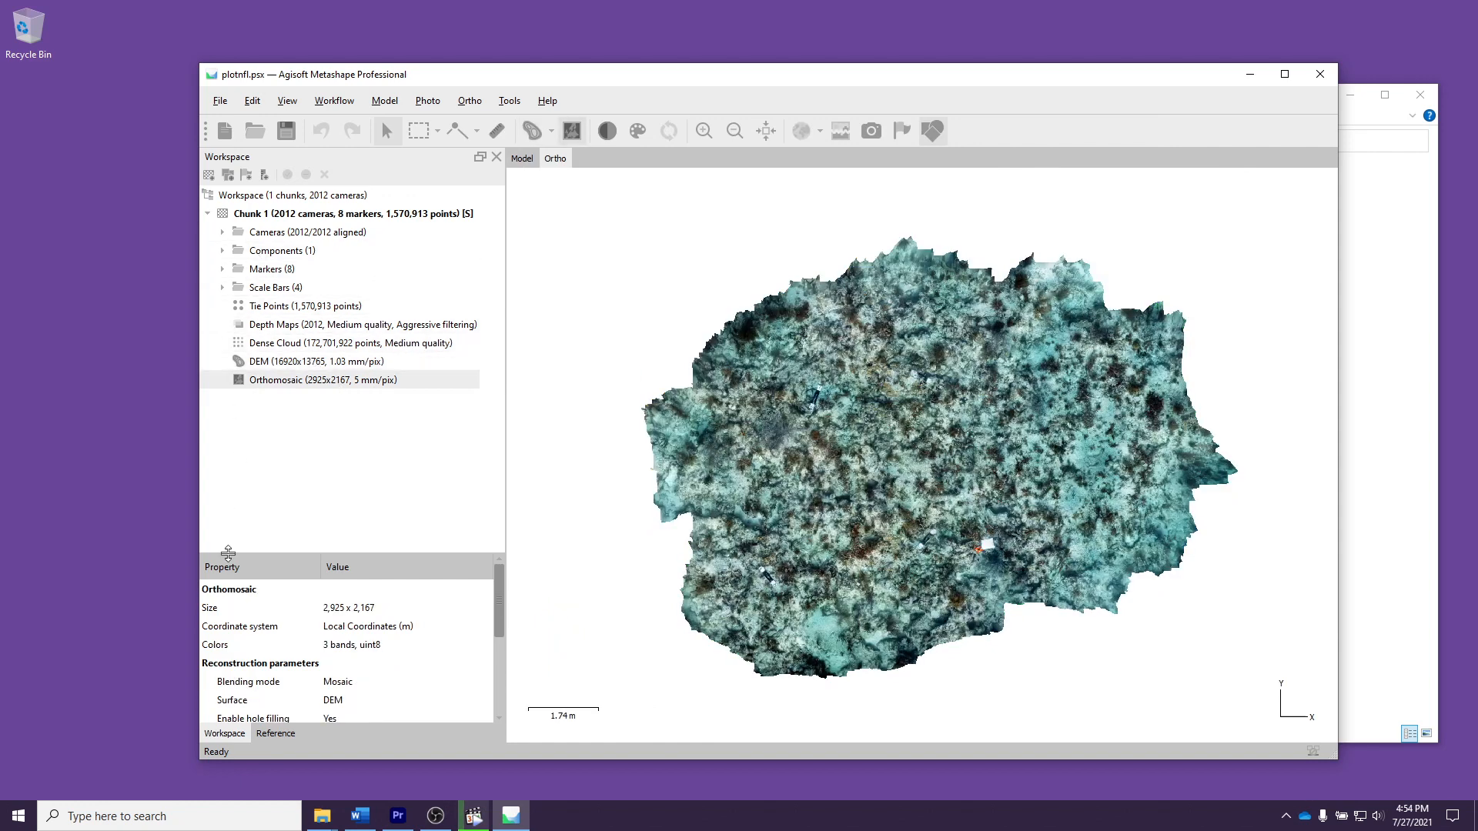
Step: Check the scale bar distances and errors in the reference data, and return to the tie points view
left_click(278, 733)
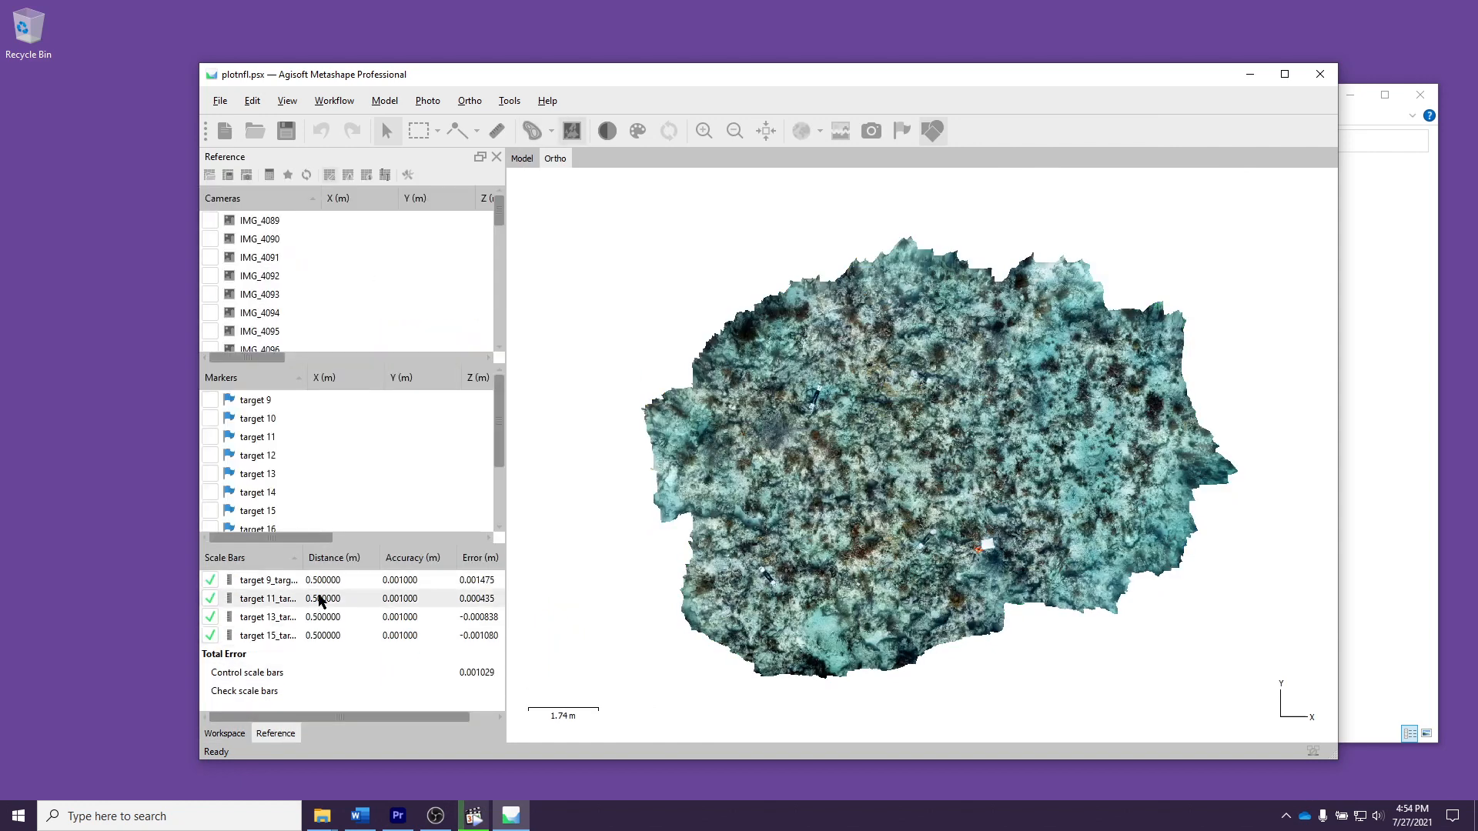
left_click(225, 734)
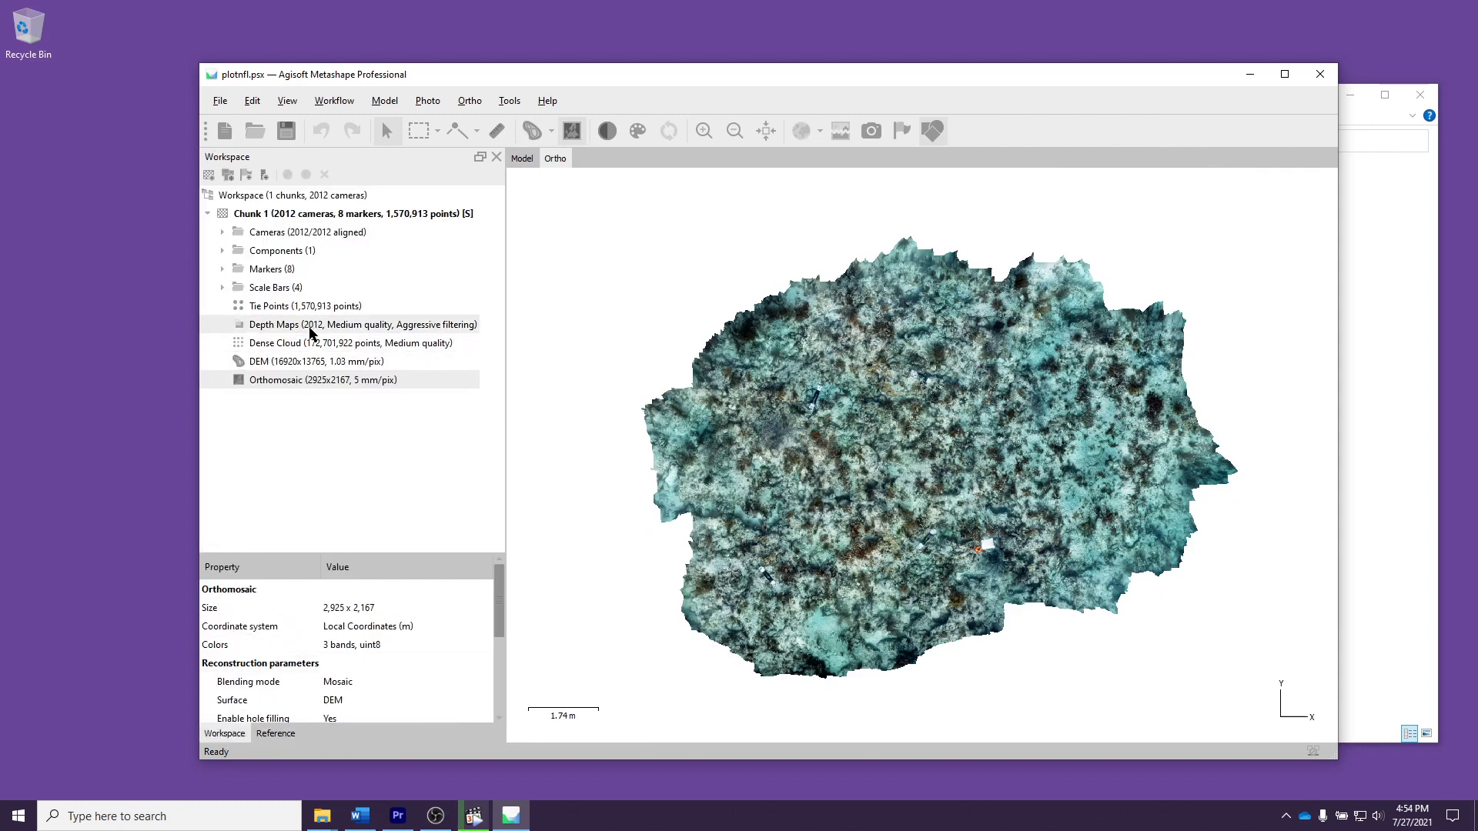
double_click(308, 306)
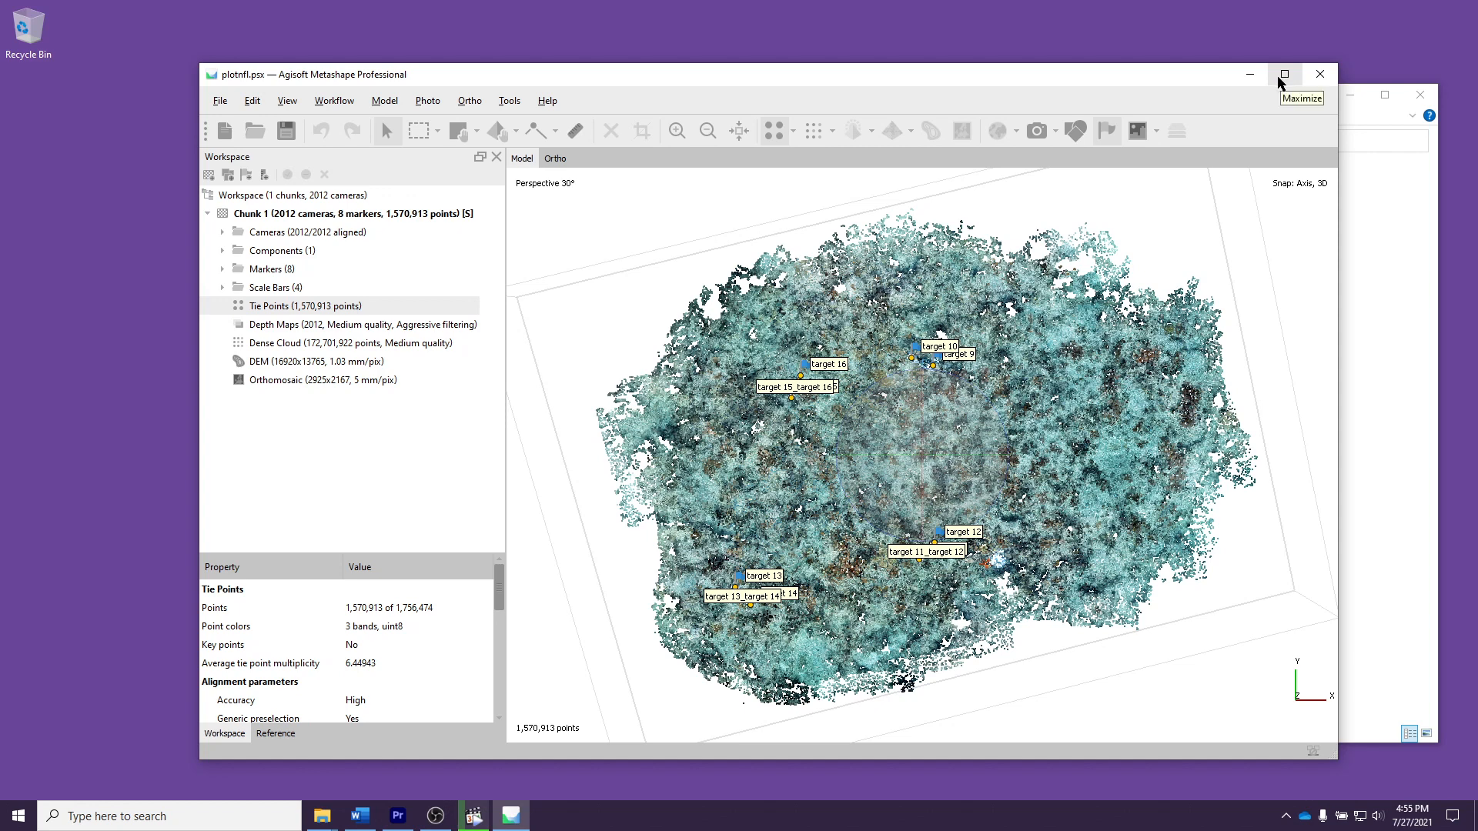
Step: Reposition the Metashape window and examine the scale bars listed under Chunk 1
left_click_drag(1004, 77, 933, 53)
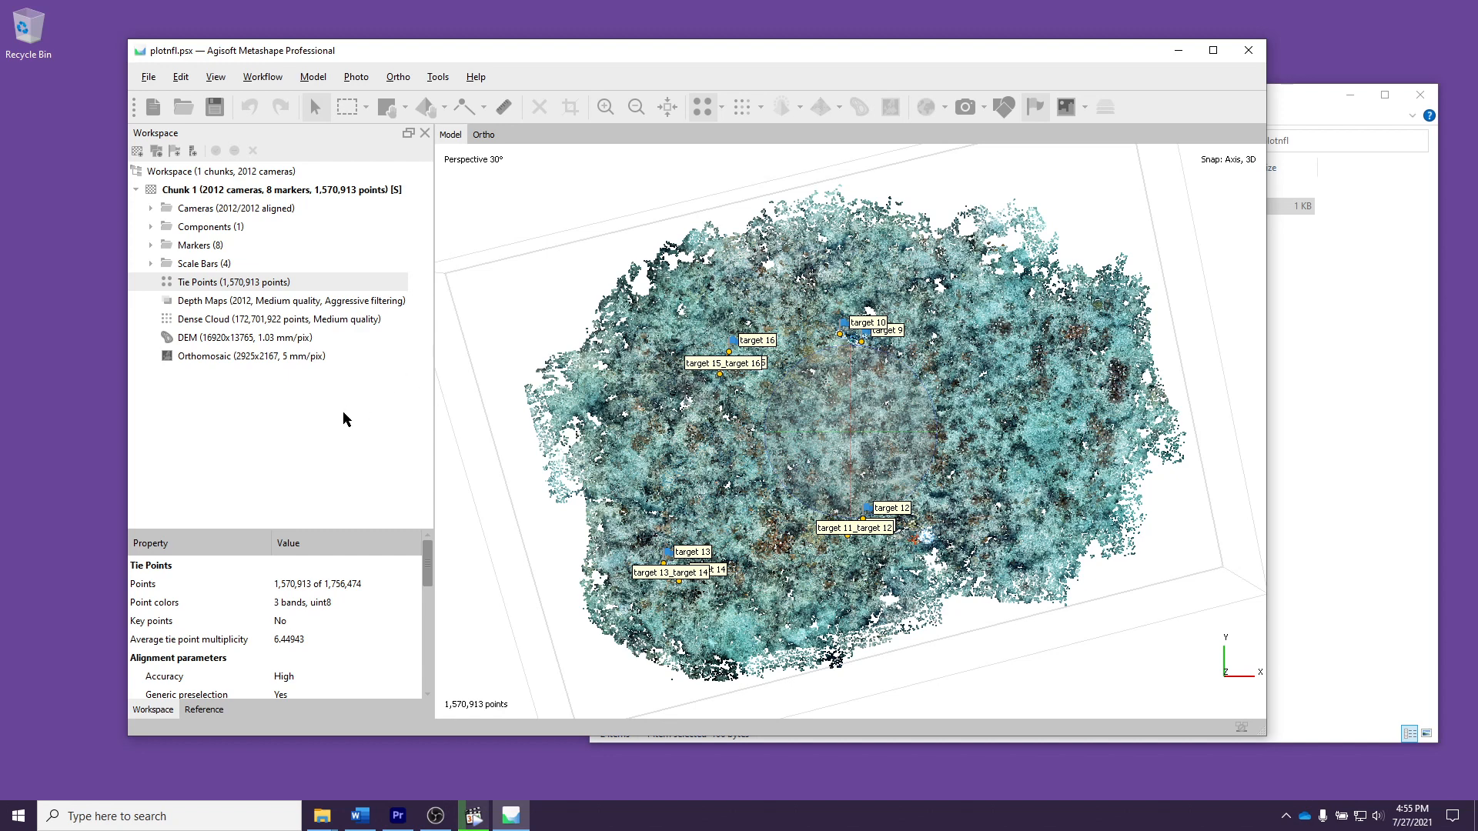
left_click(151, 263)
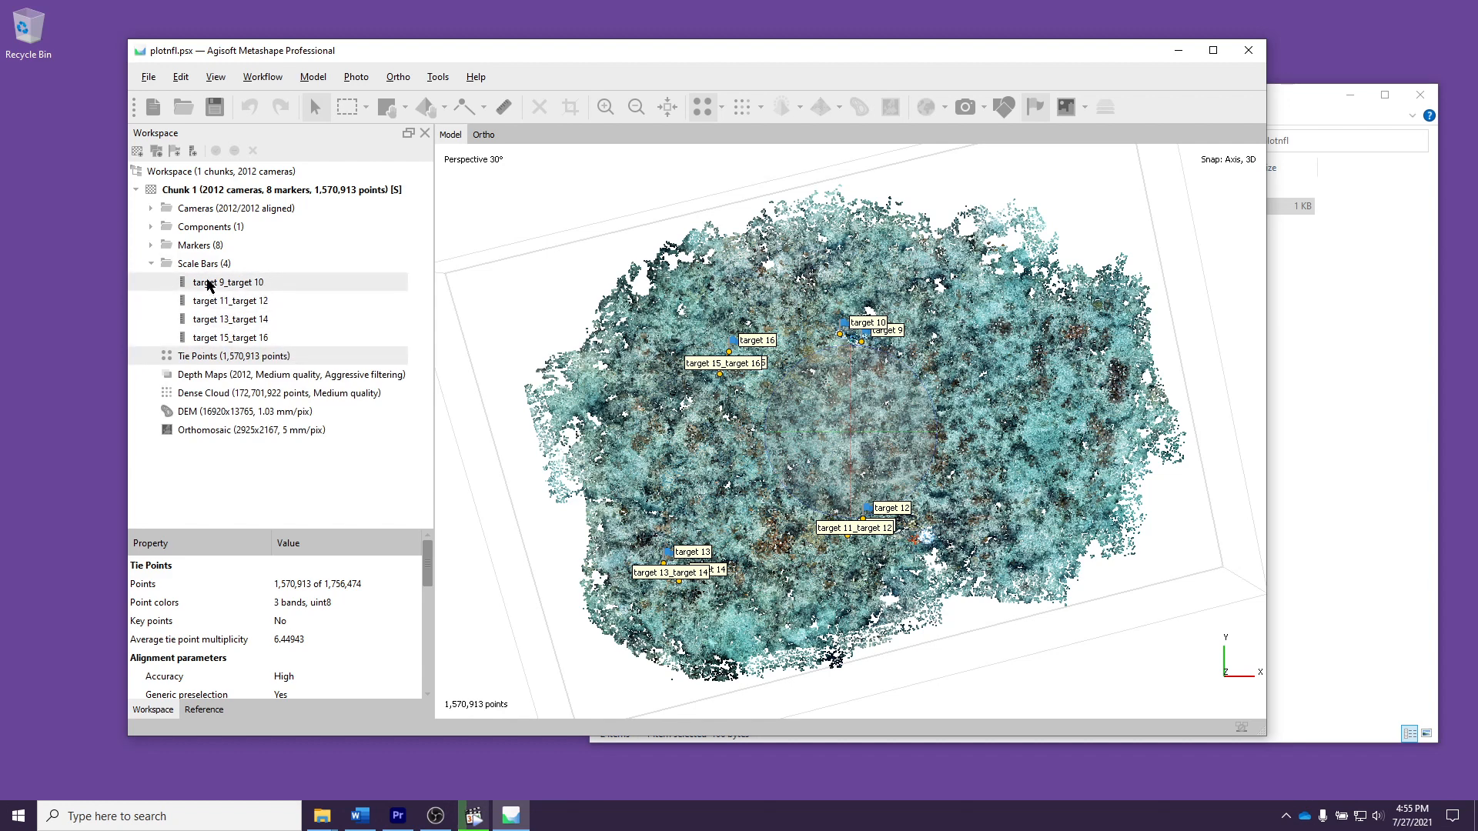
left_click(151, 263)
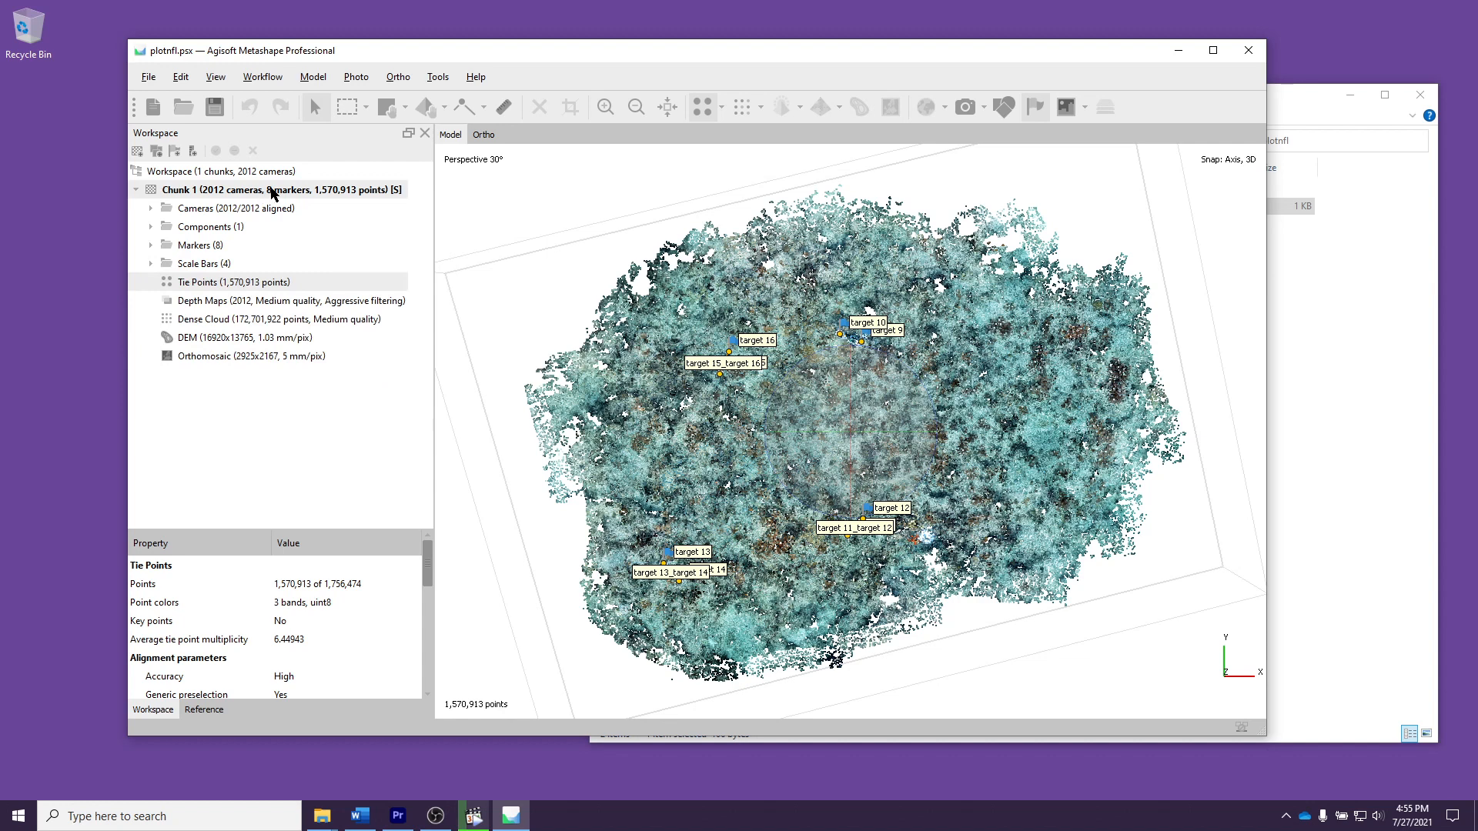
Step: Duplicate Chunk 1, copying its depth maps and dense clouds but not the DEMs or orthomosaics
left_click(271, 191)
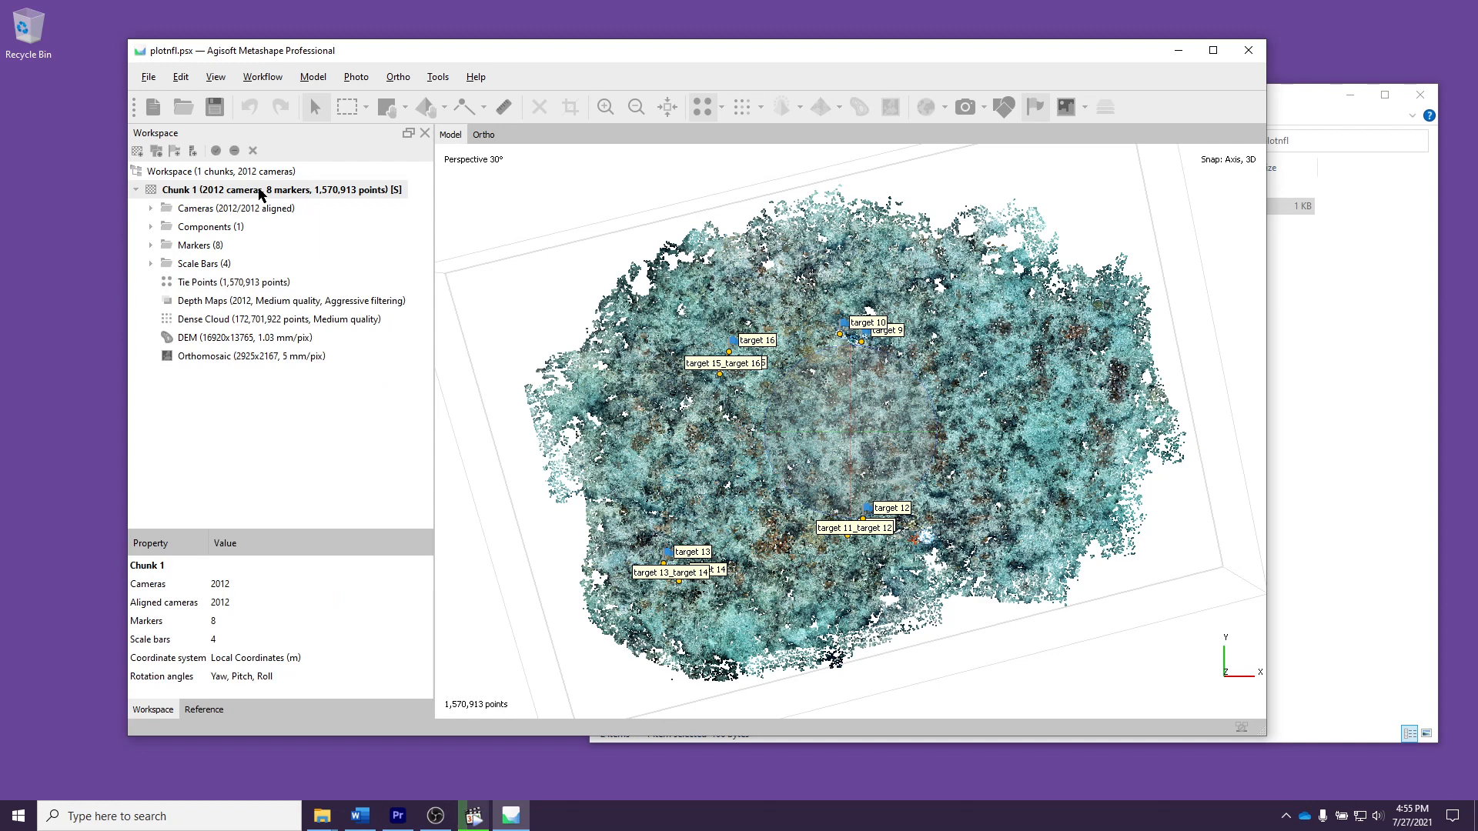
right_click(261, 193)
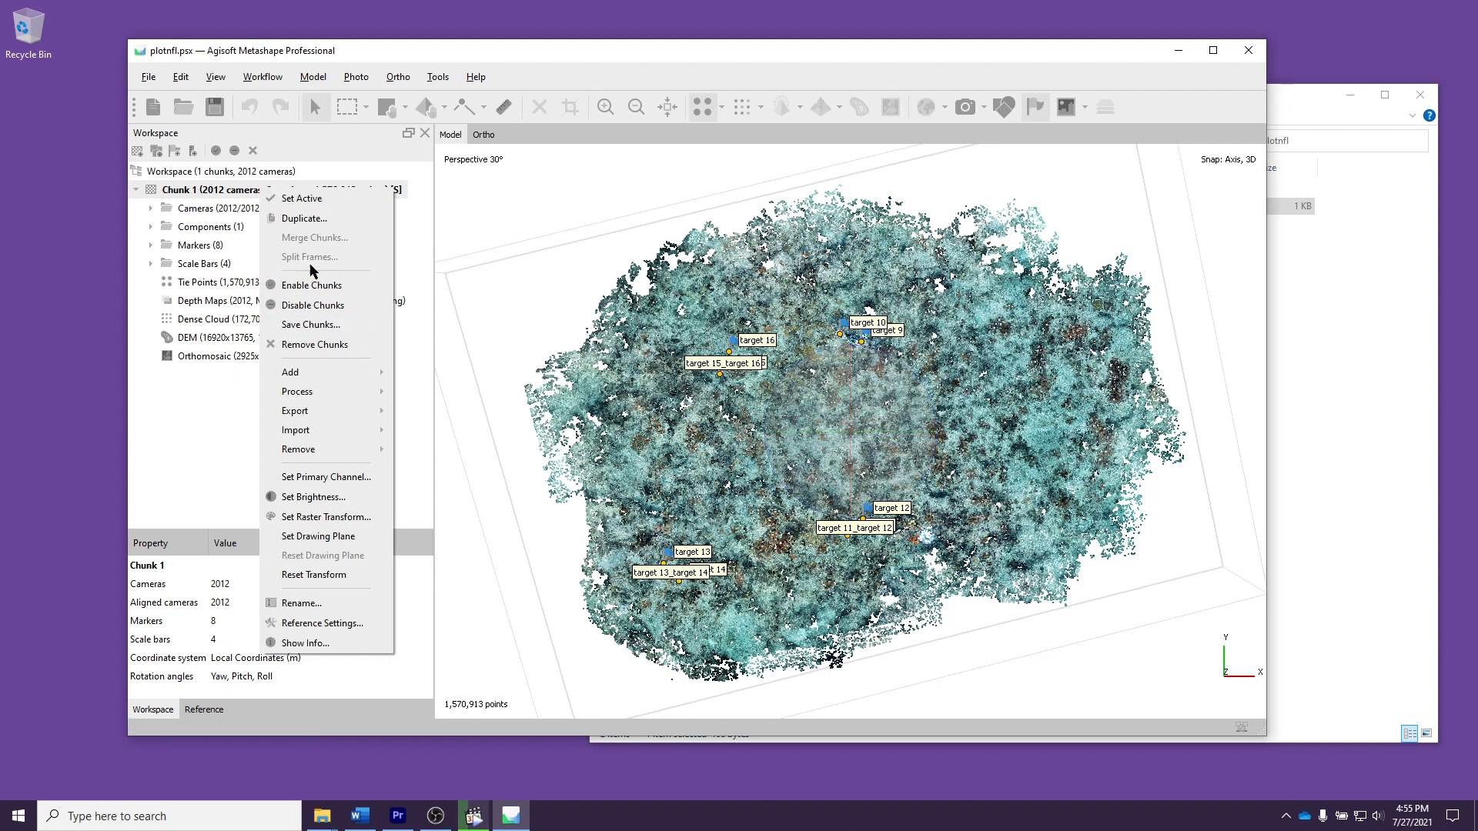
left_click(308, 219)
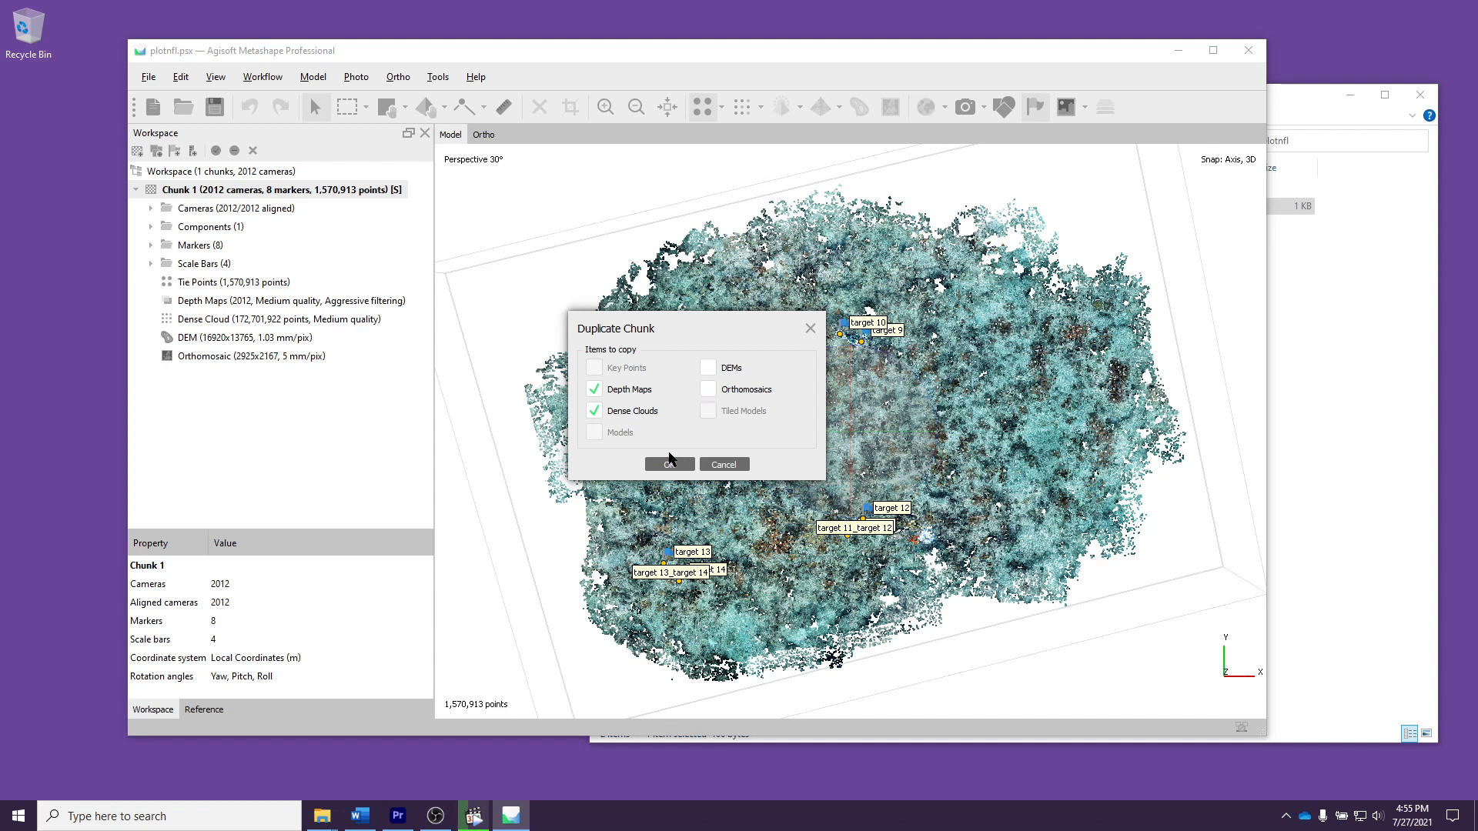
left_click(668, 464)
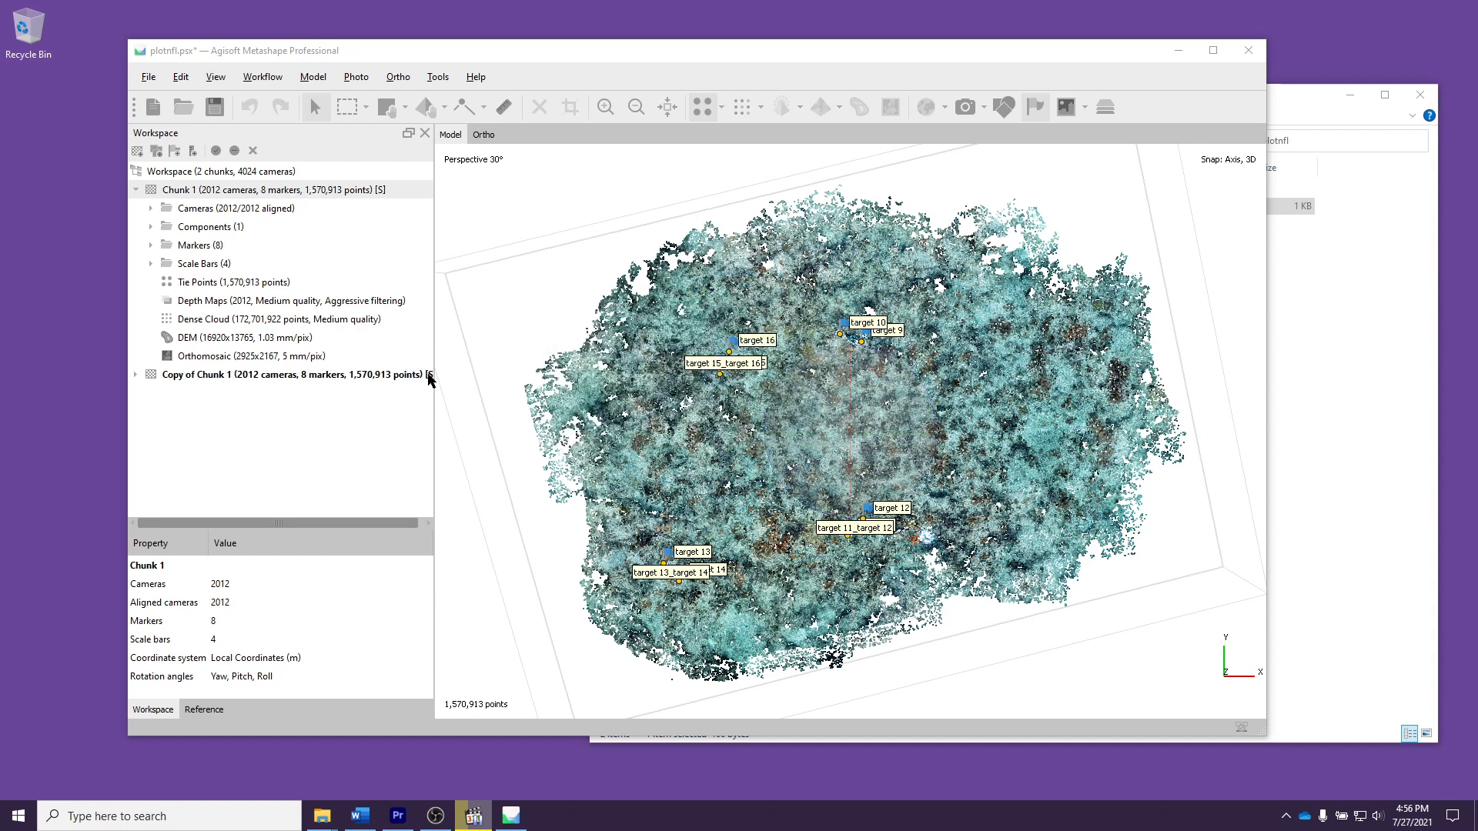
Step: Rename the duplicated chunk as "Chunk1 copy NO SCALE"
left_click(281, 378)
right_click(281, 378)
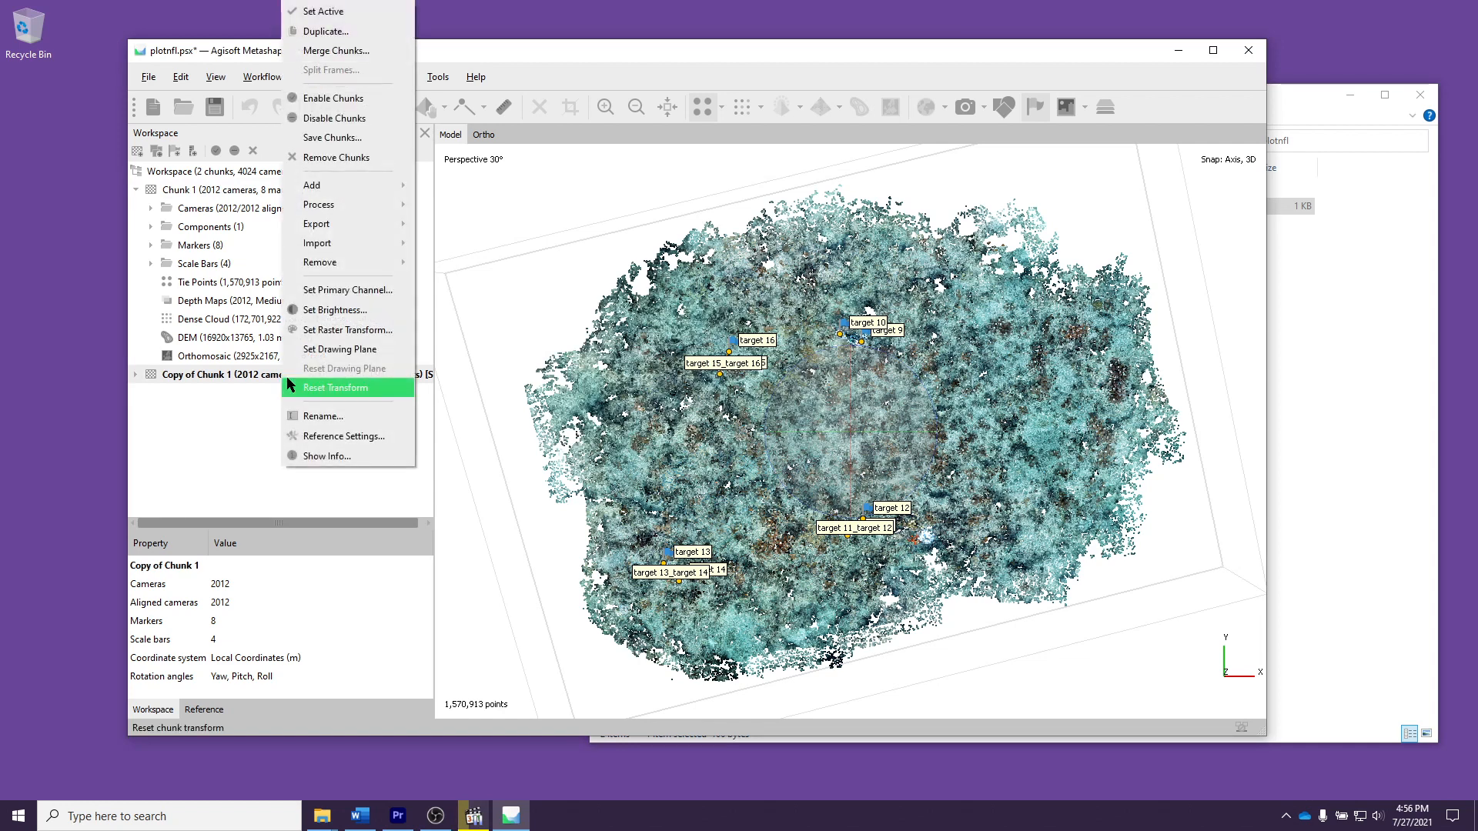
left_click(320, 416)
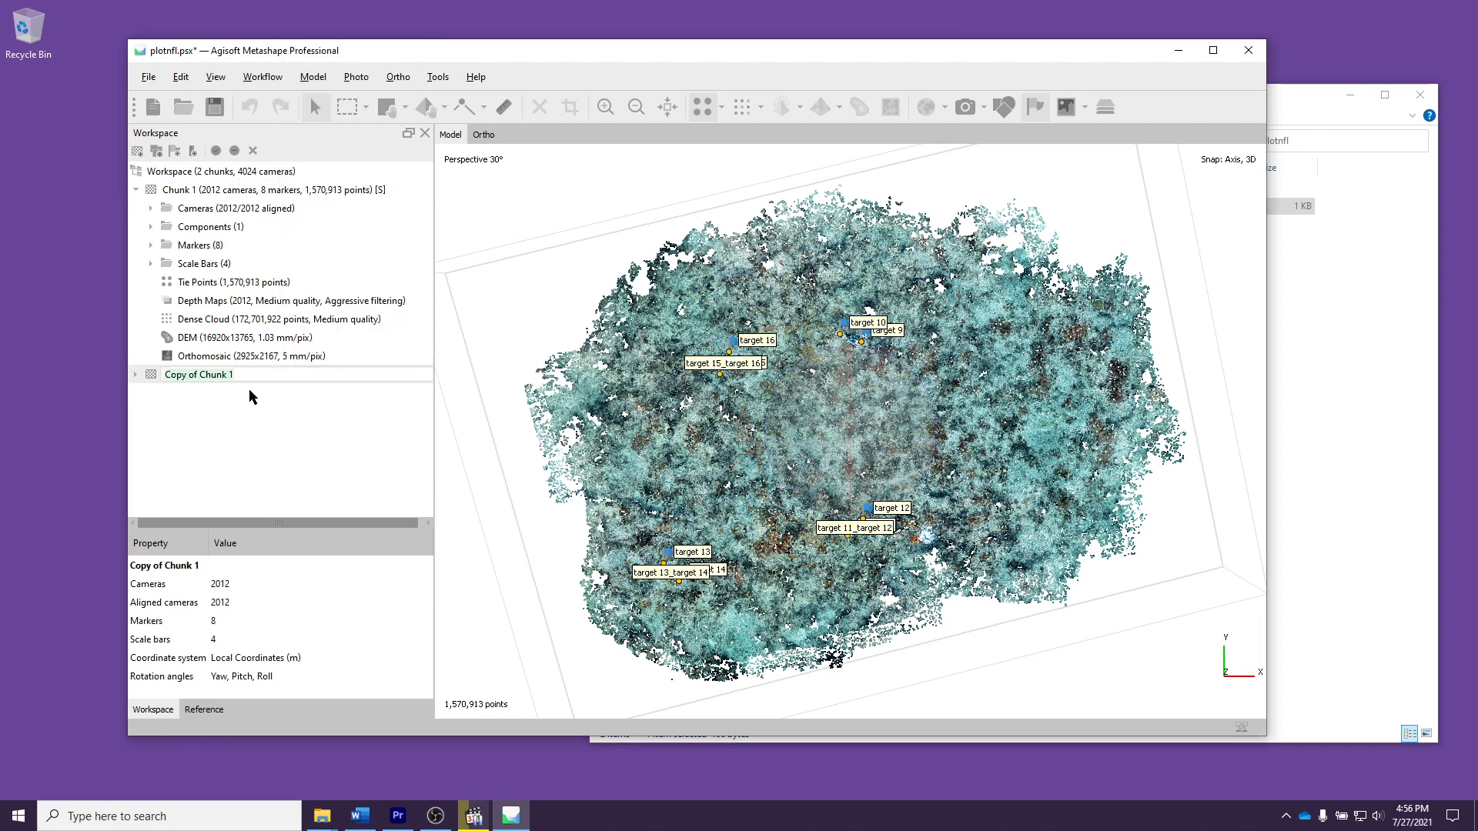
type("Chunk1 copy NO SCALE")
key("Return")
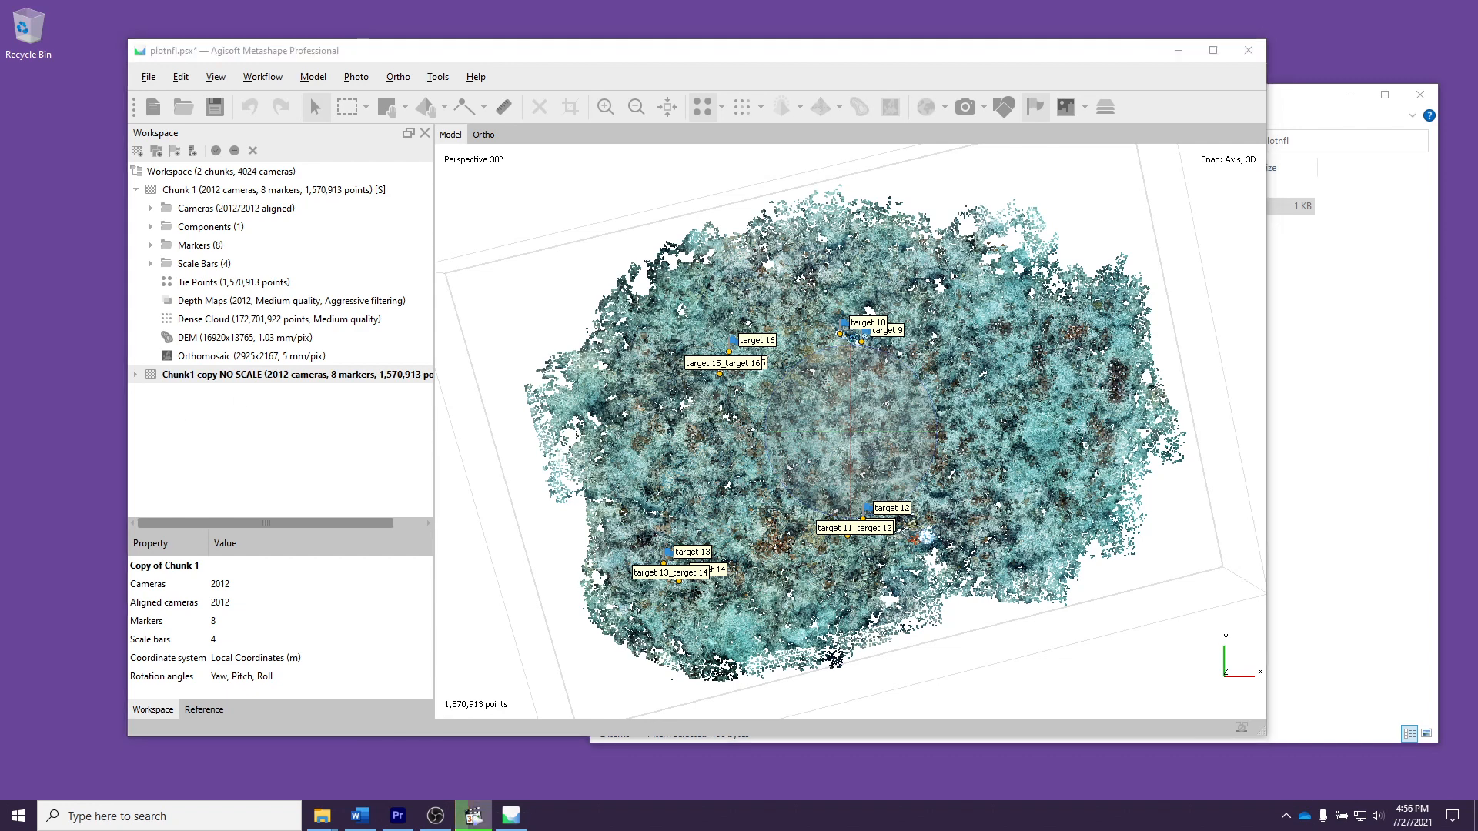
Step: Expand the "Chunk1 copy NO SCALE" chunk and reset its transform
left_click(137, 375)
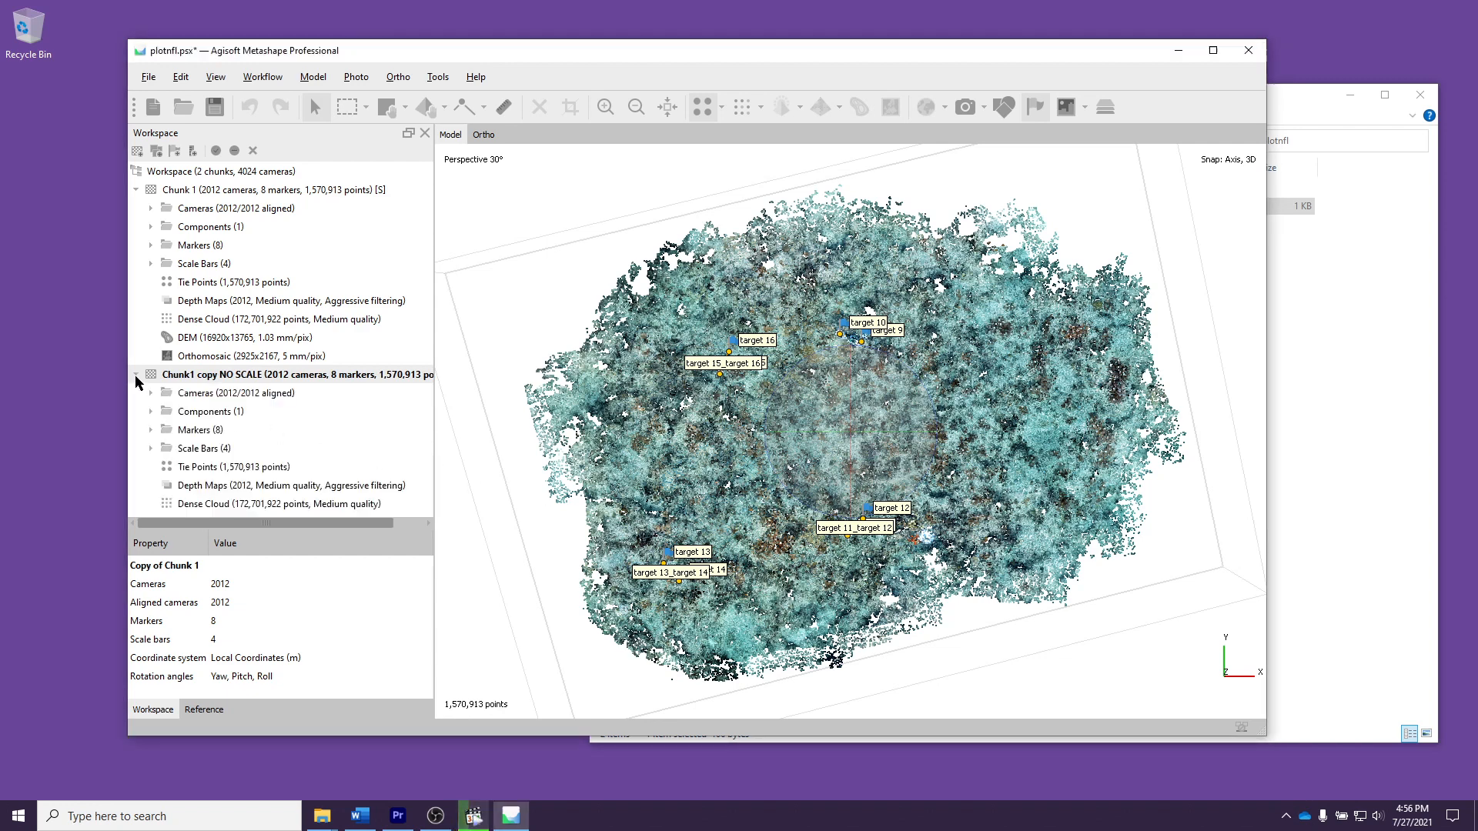
right_click(191, 378)
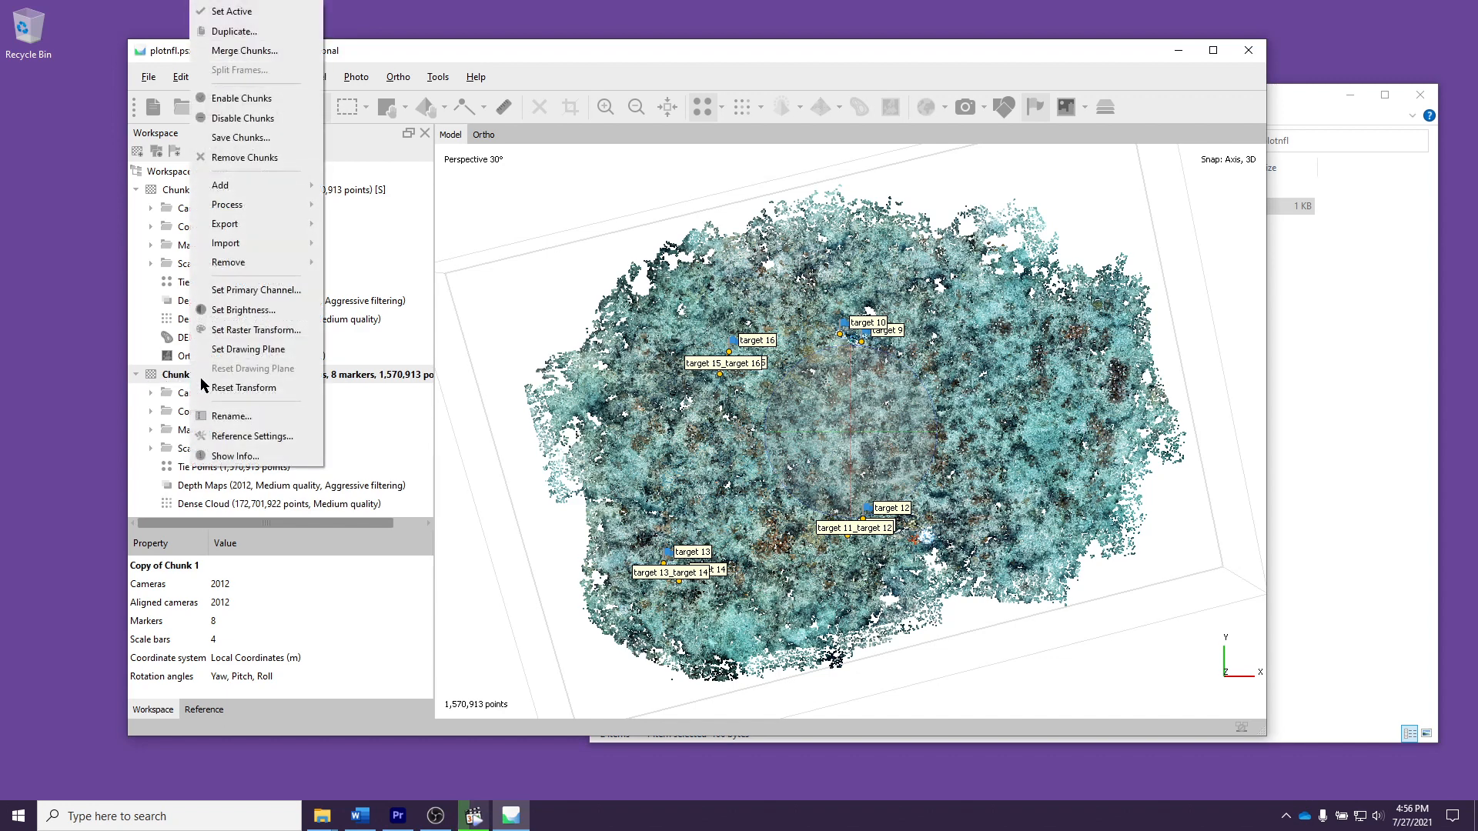
left_click(231, 387)
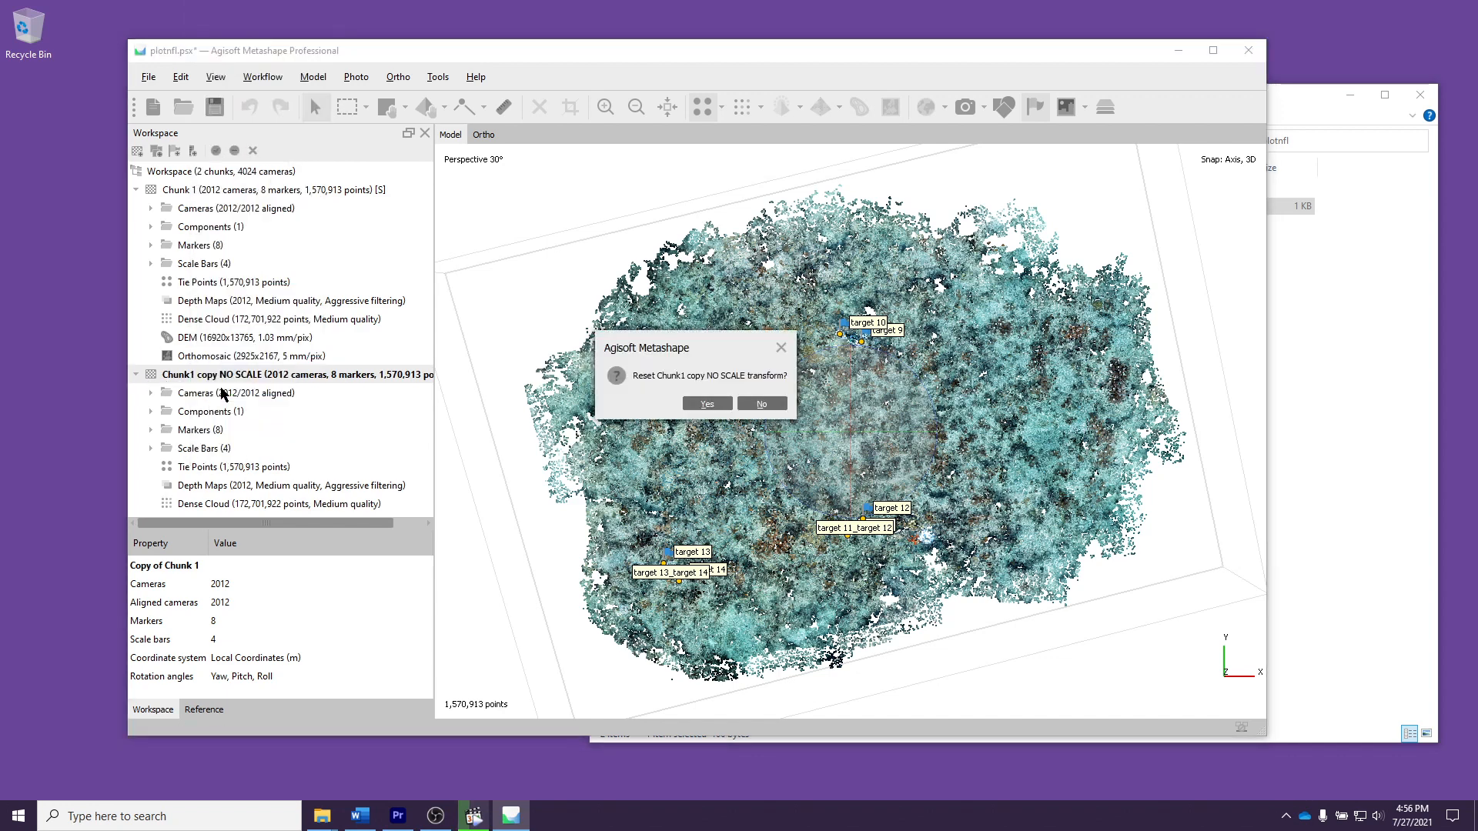
left_click(708, 404)
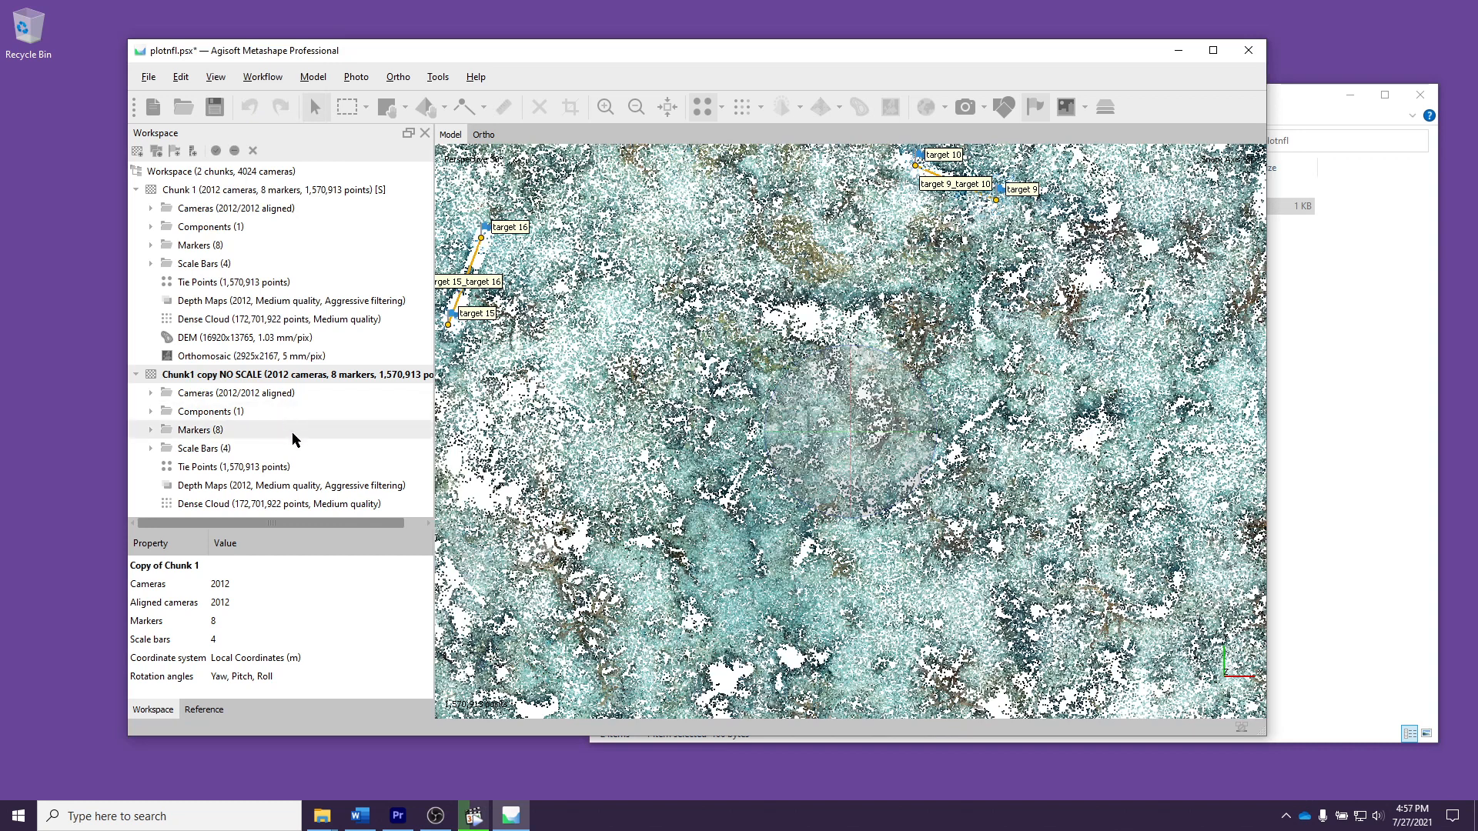
Step: Export the dense cloud of "Chunk1 copy NO SCALE" as Stanford PLY file plotnfl.ply in the plotnfl folder, keeping the default parameters and processing locally
left_click(297, 505)
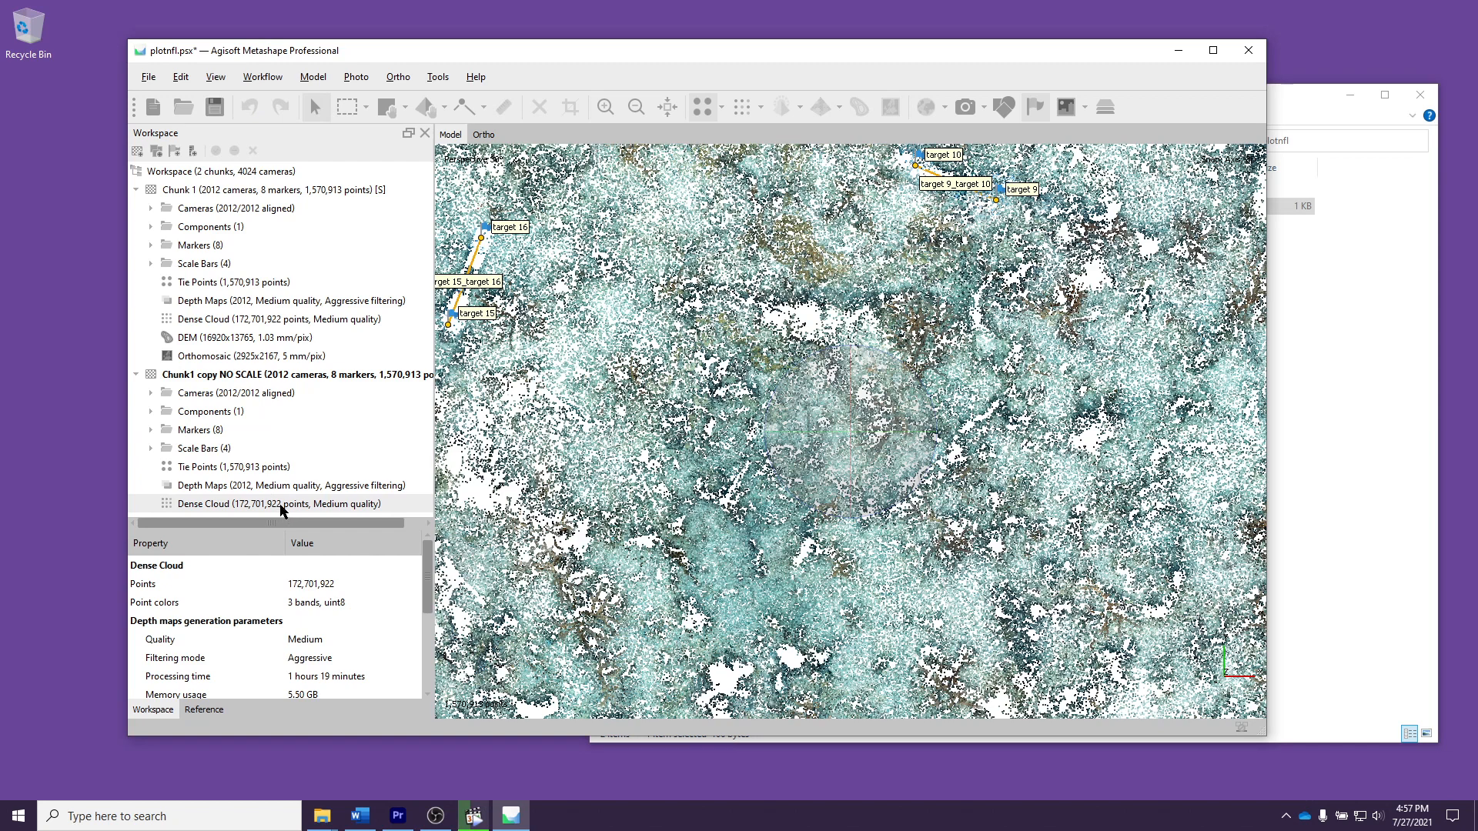
right_click(283, 509)
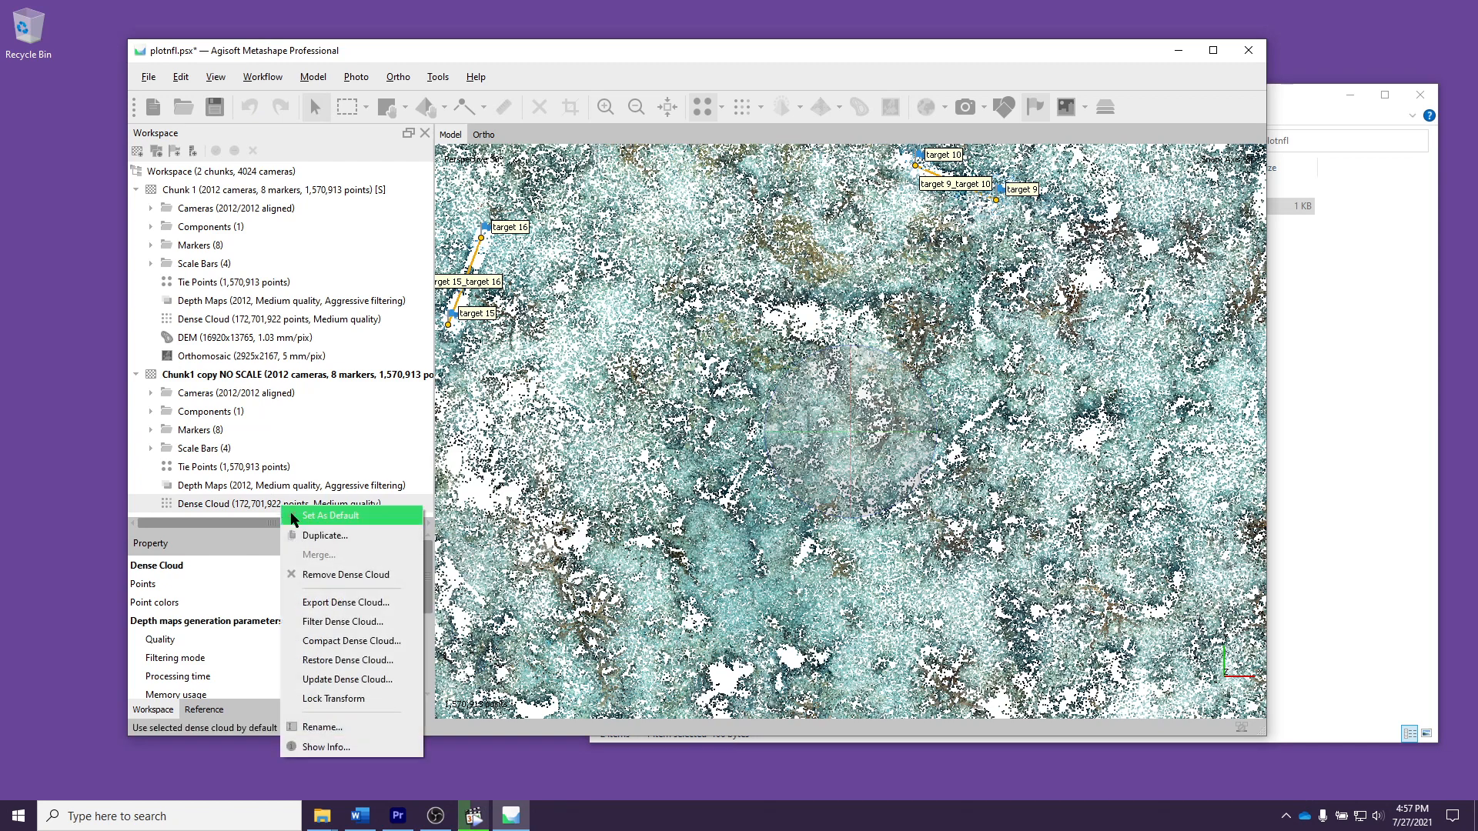
left_click(339, 604)
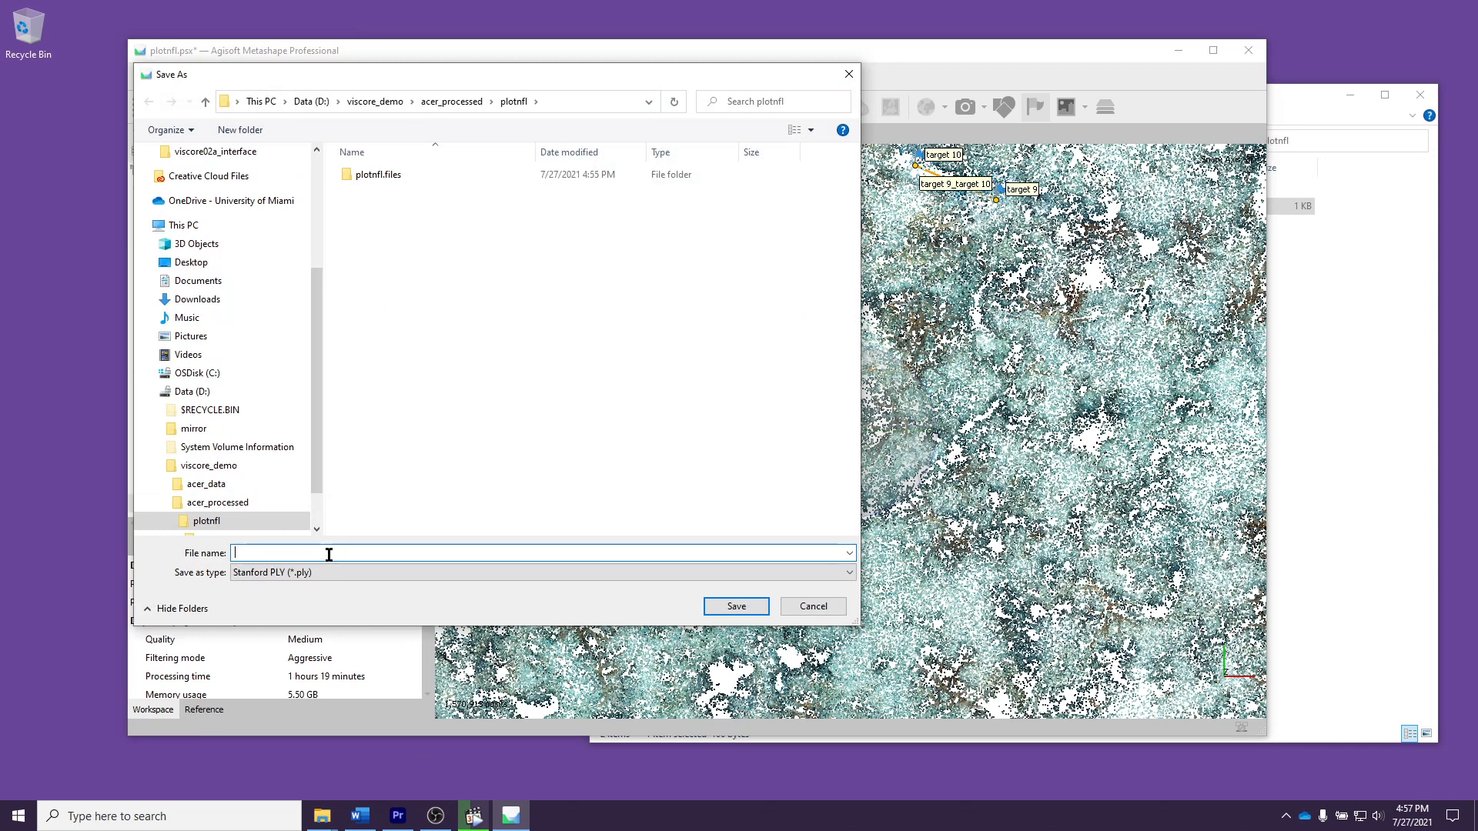
left_click(307, 576)
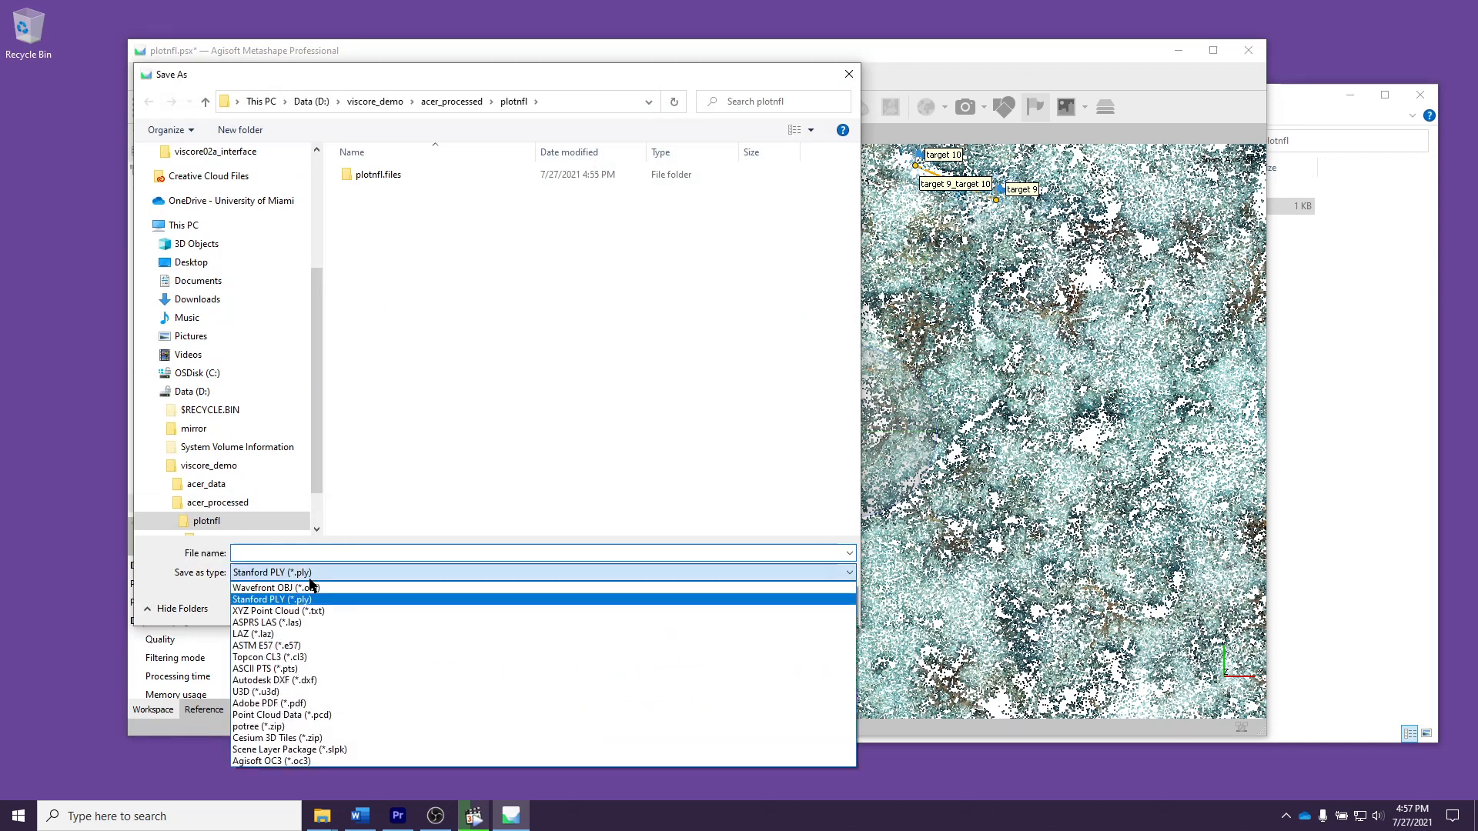
left_click(311, 583)
left_click(318, 551)
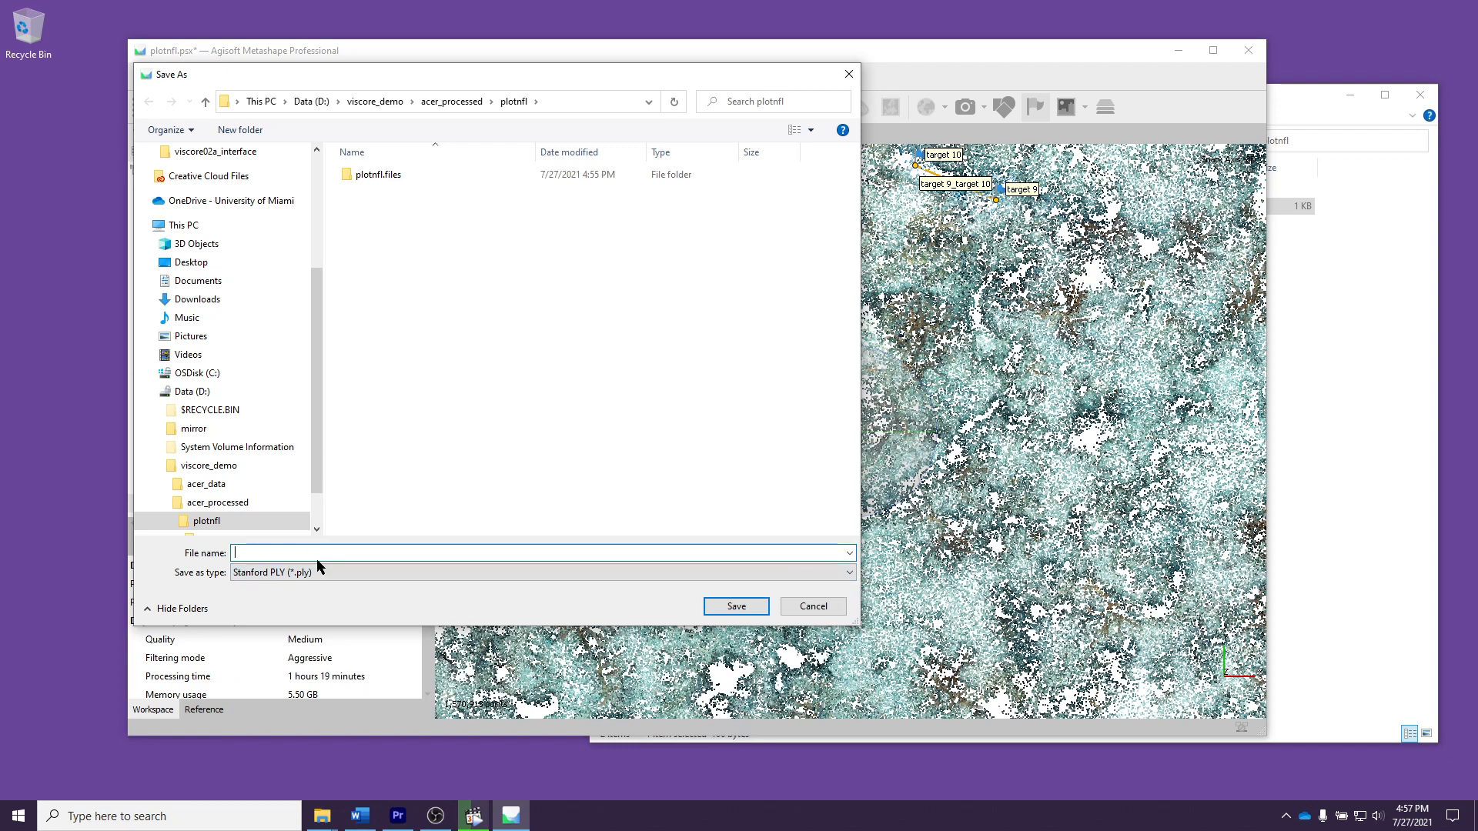
type("plotnfl.ply")
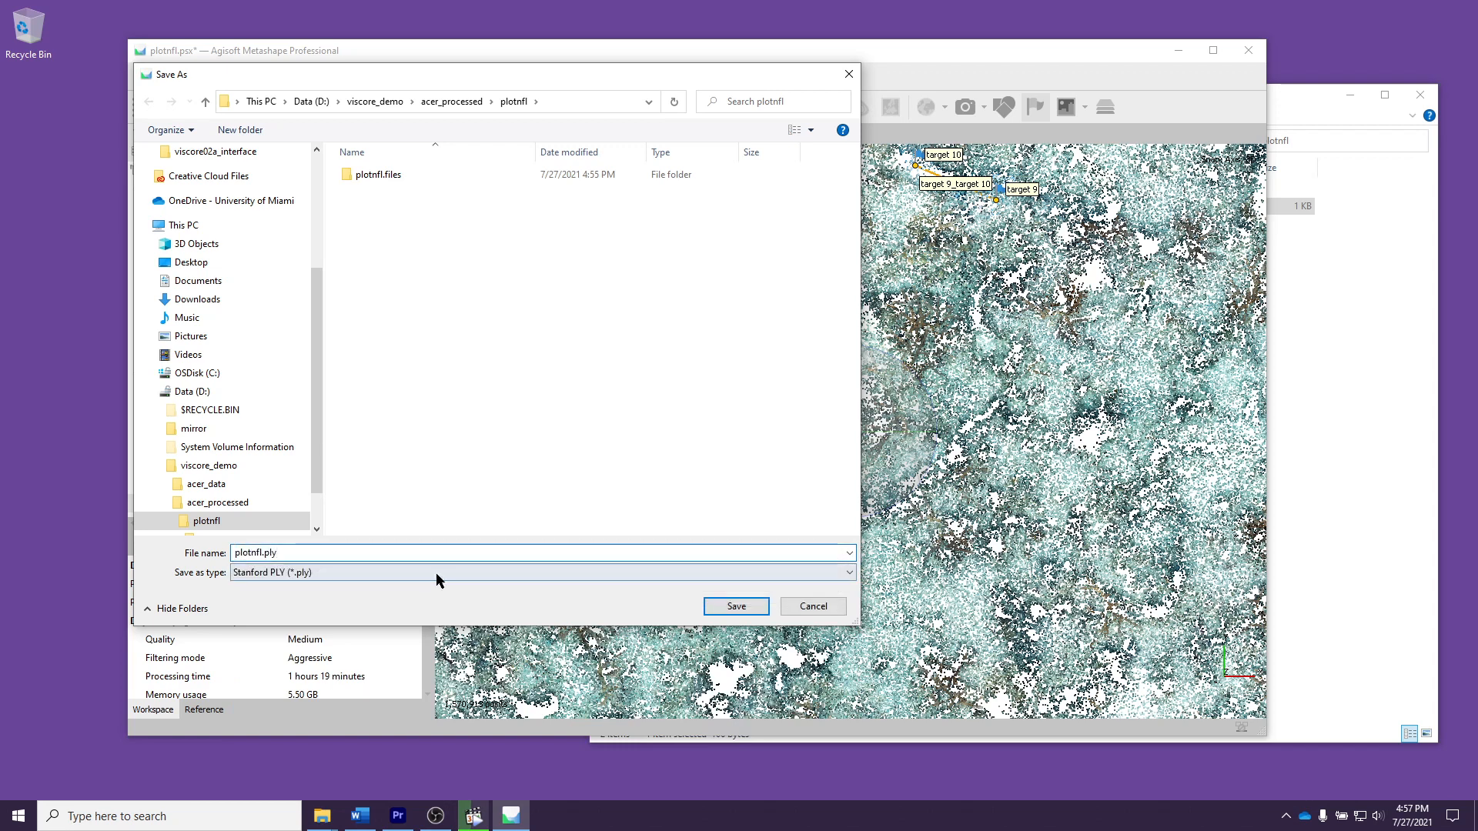
left_click(735, 607)
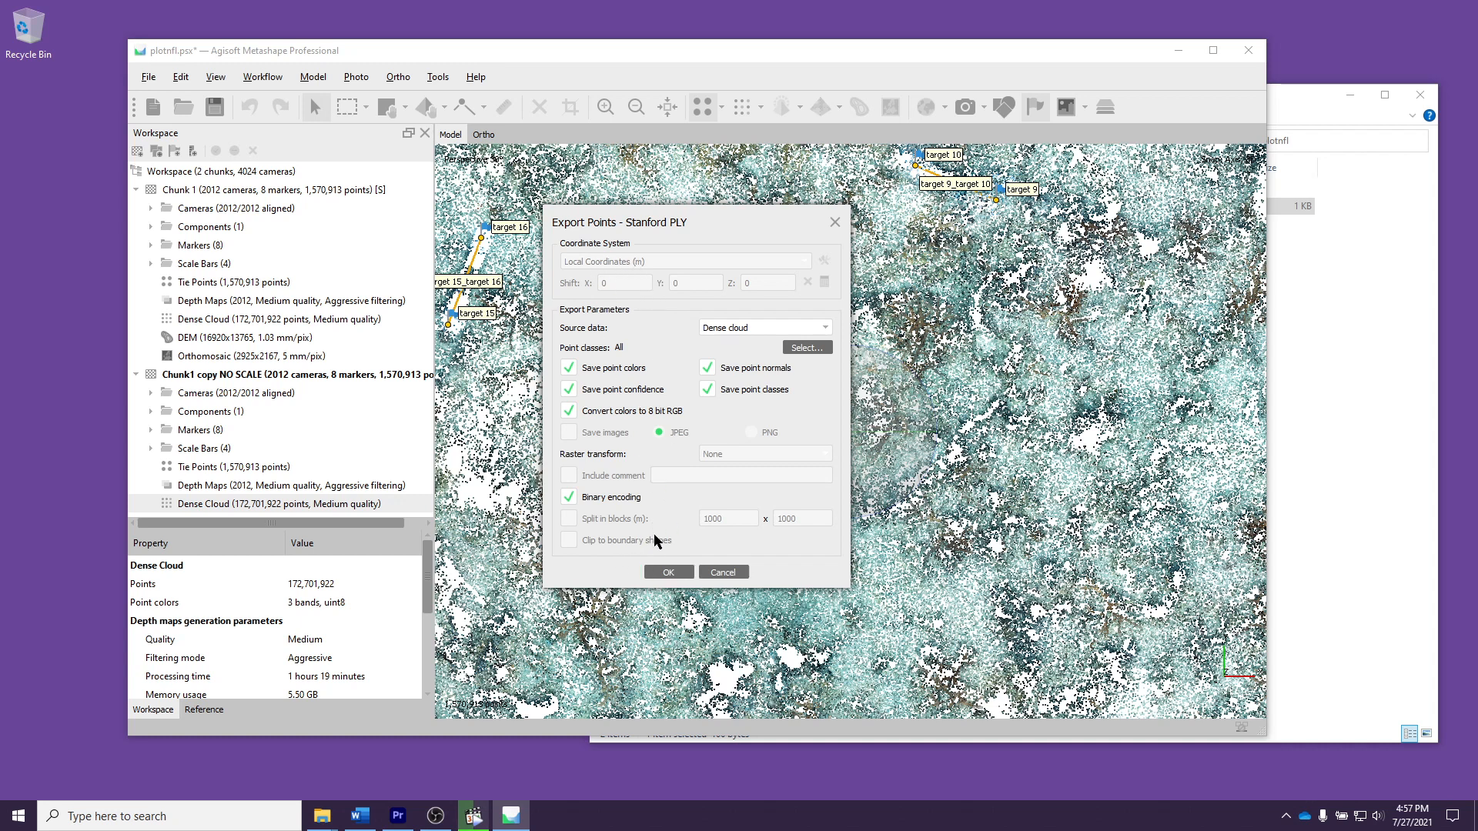
left_click(669, 572)
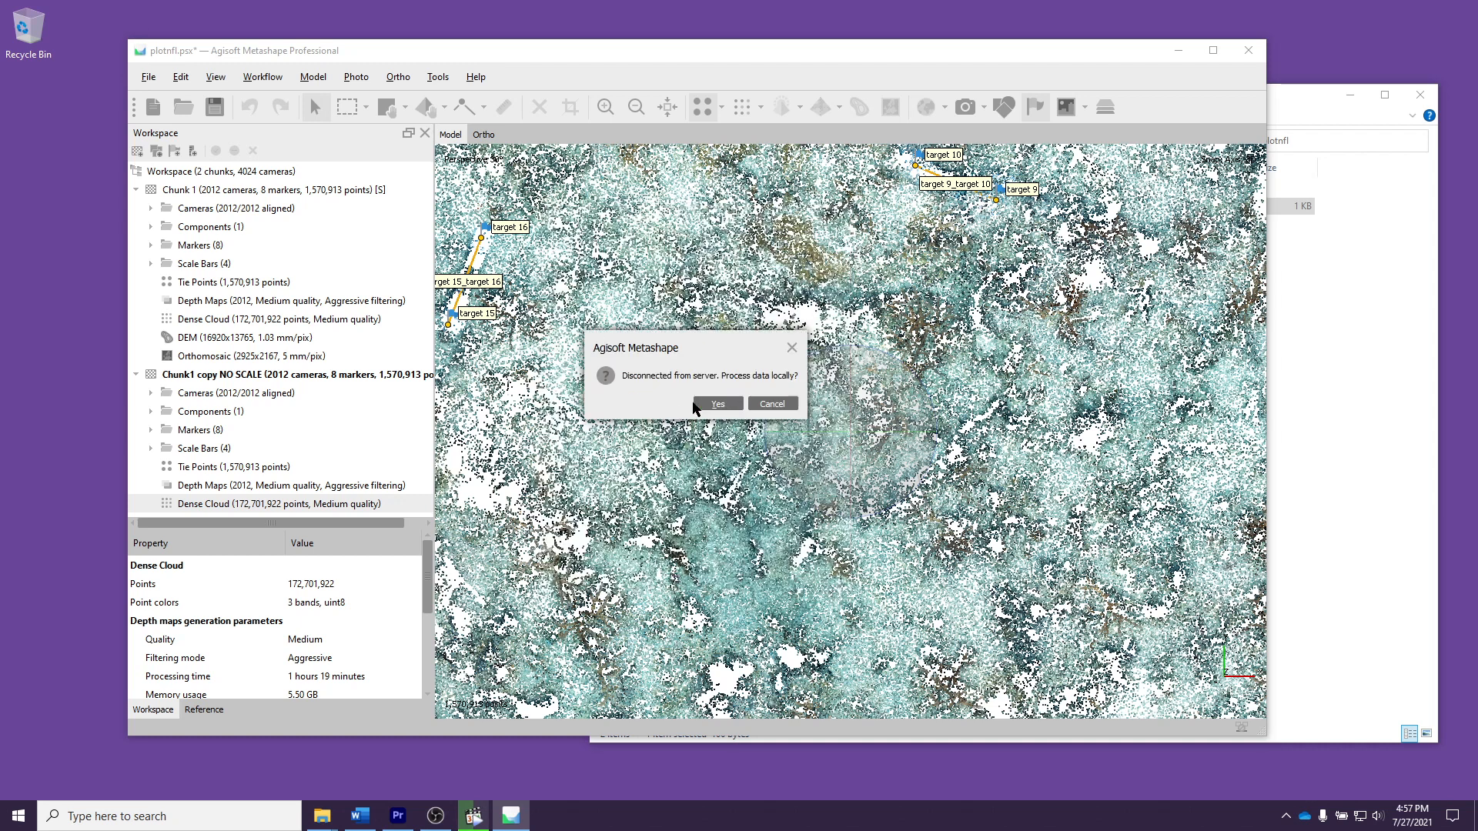
left_click(716, 407)
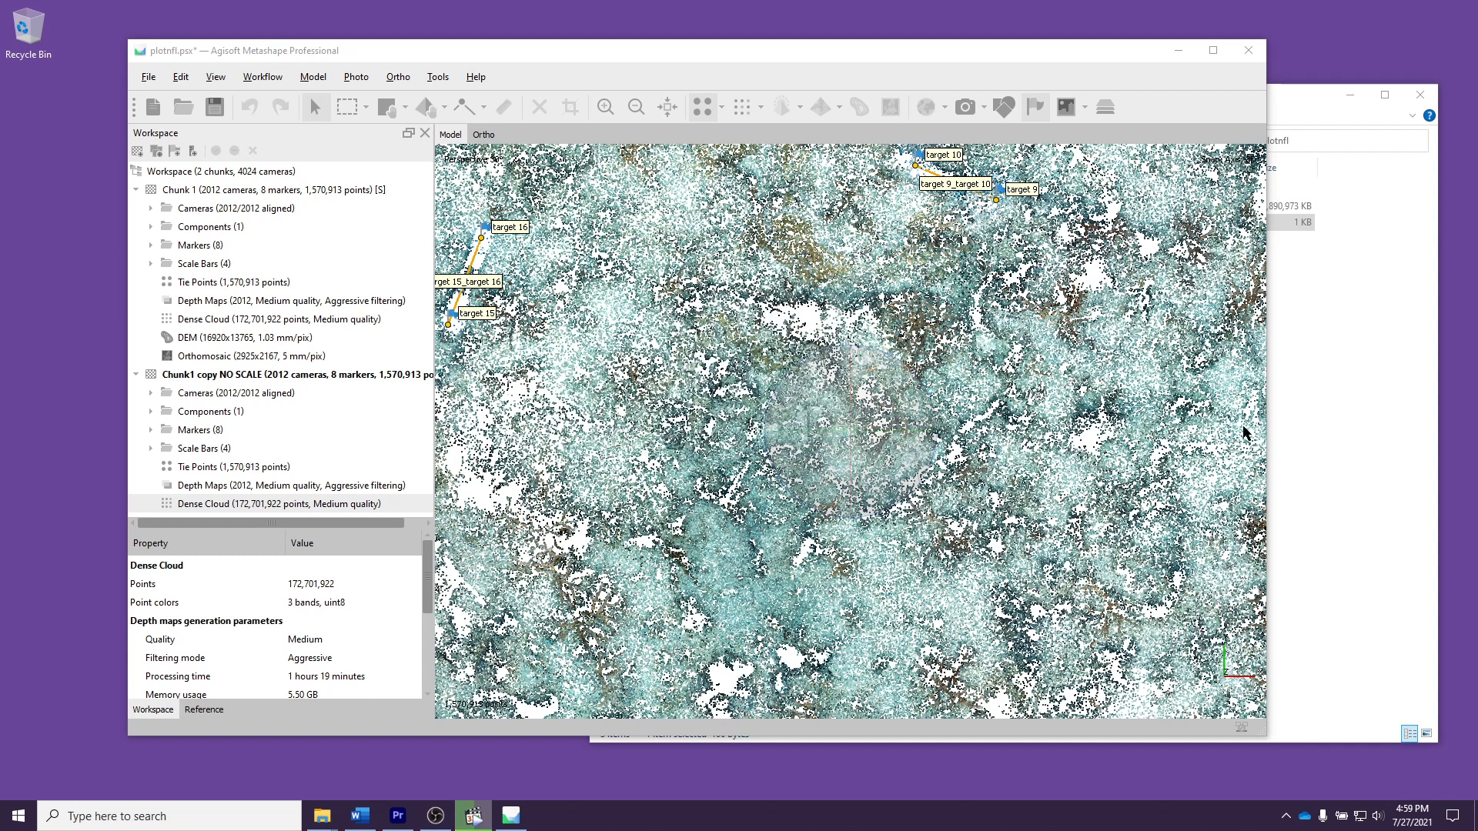
Step: Check the exported plotnfl.ply in the plotnfl folder in File Explorer, and return to Metashape
left_click(1324, 422)
left_click(928, 206)
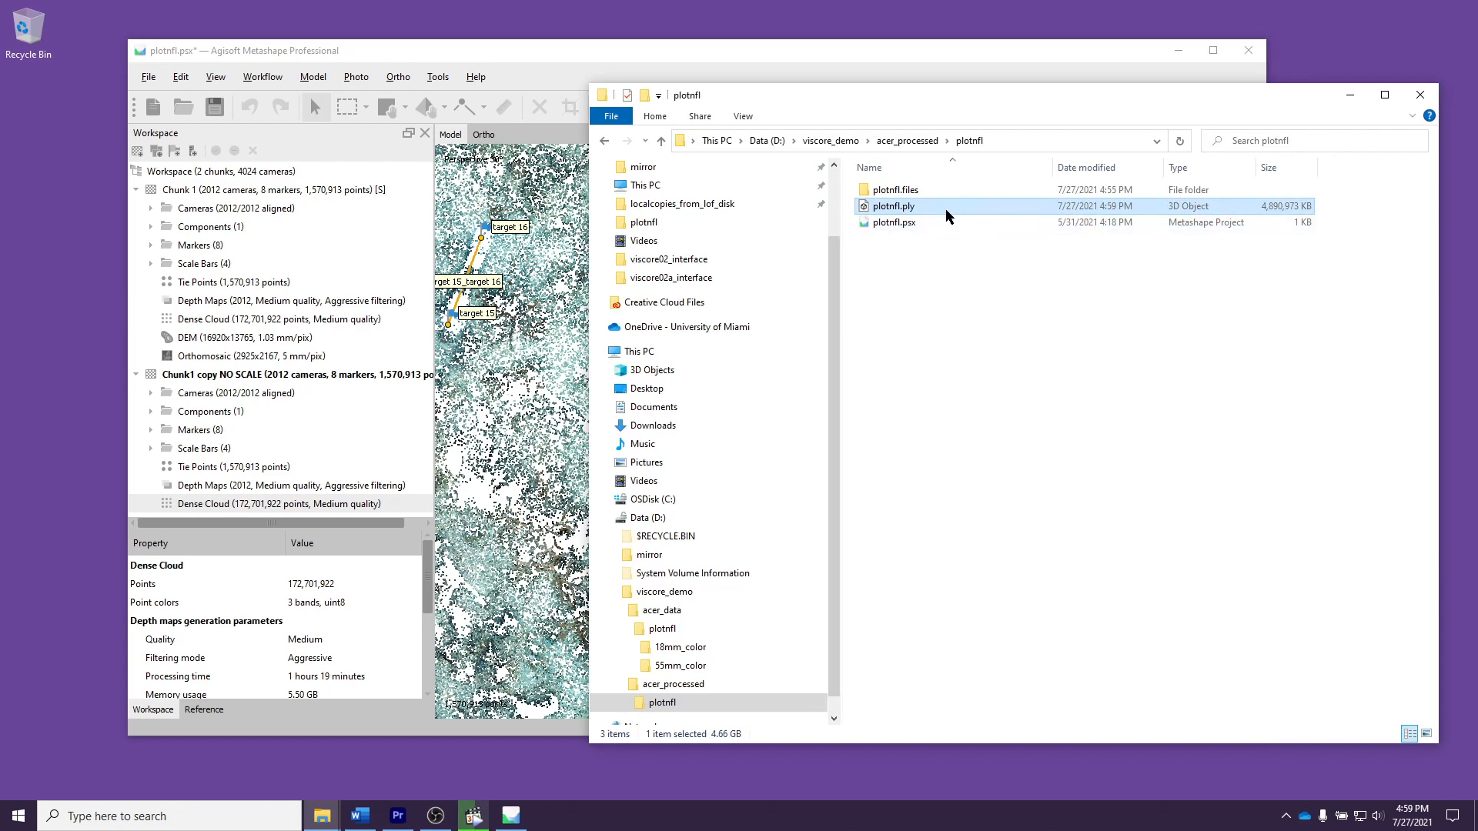
left_click(838, 58)
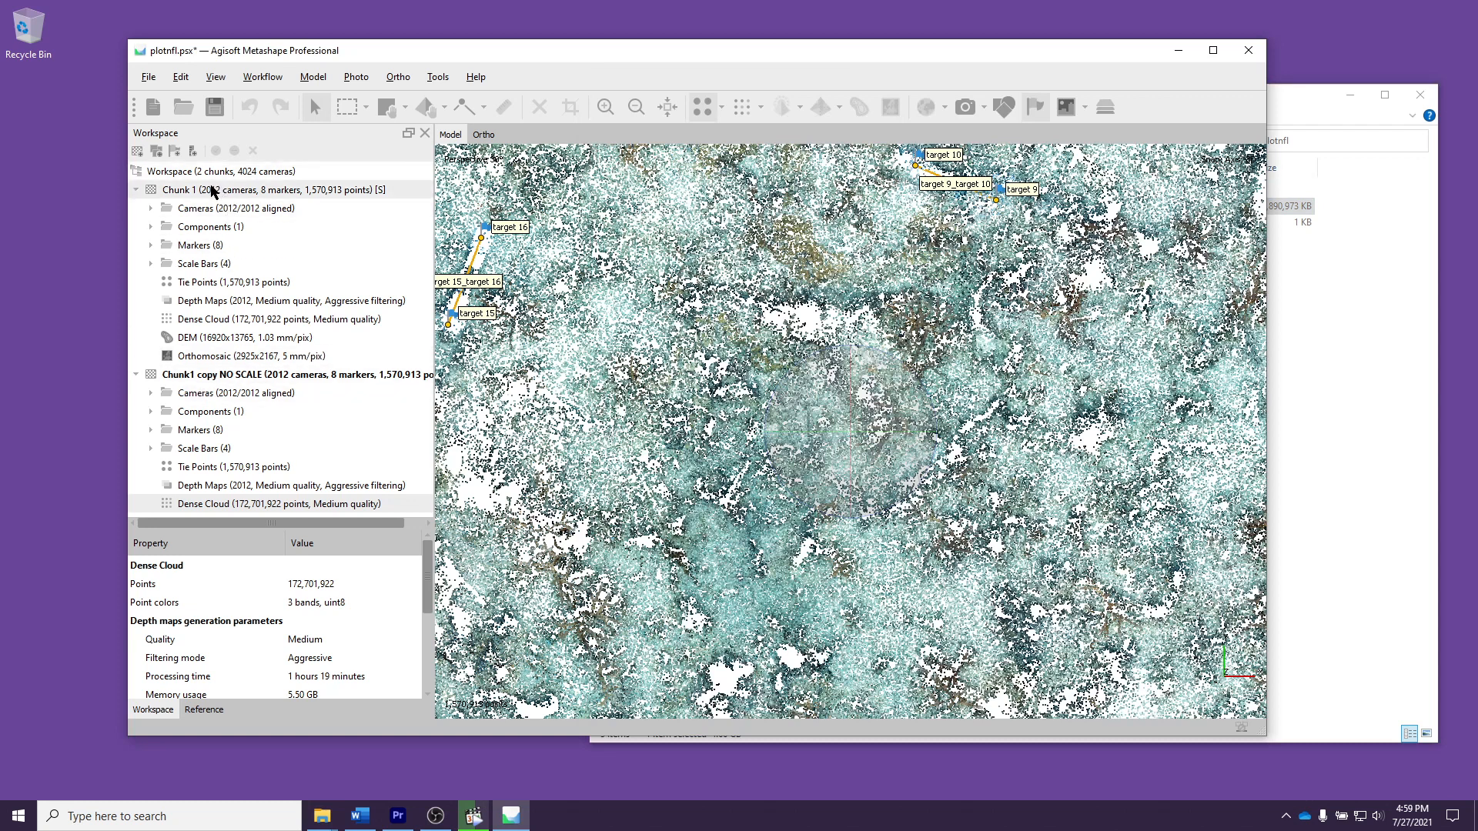
Step: Exit Metashape, discarding the unsaved changes to the plotnfl project
left_click(213, 193)
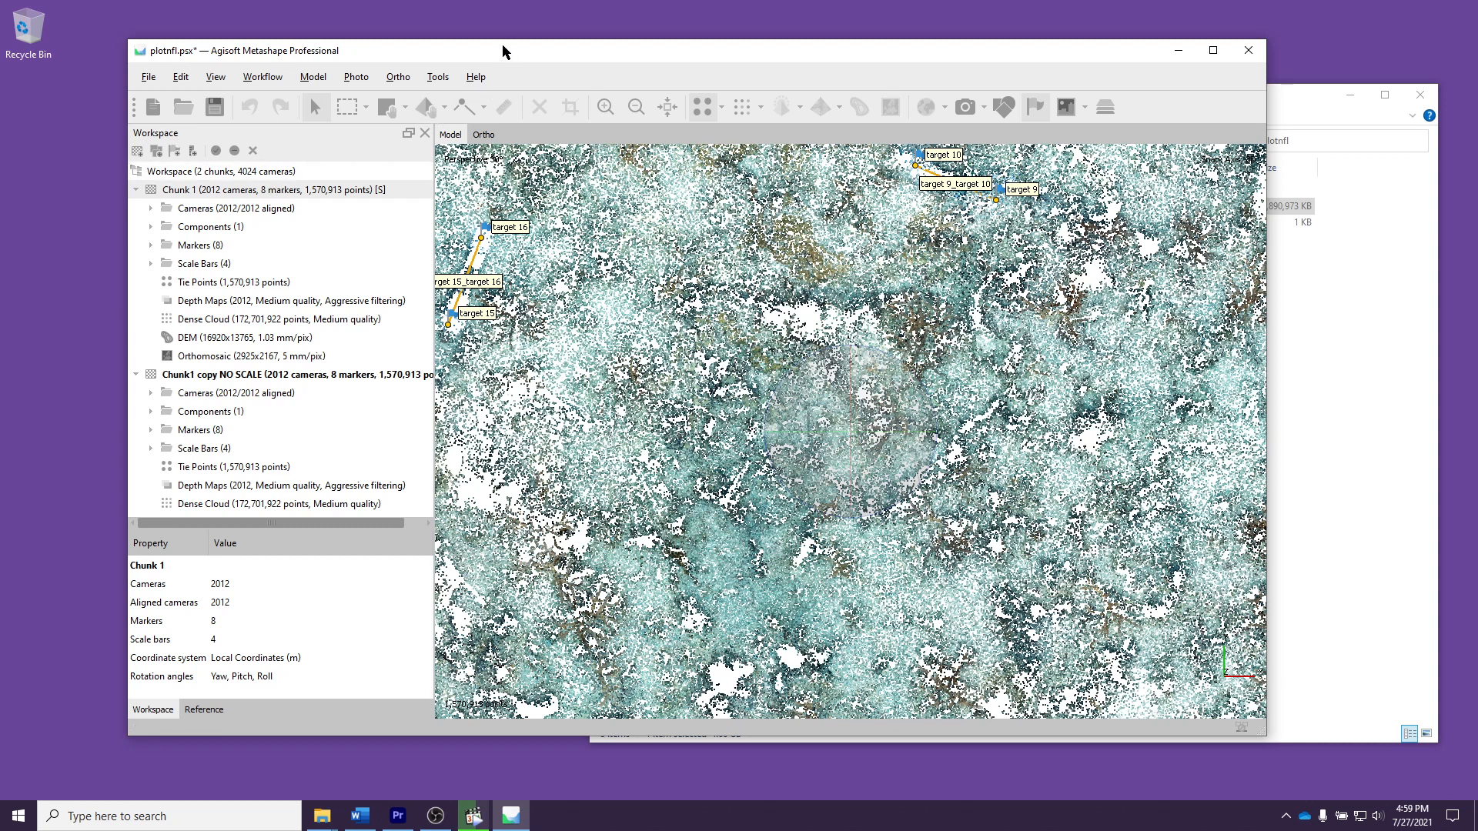
left_click_drag(505, 46, 465, 39)
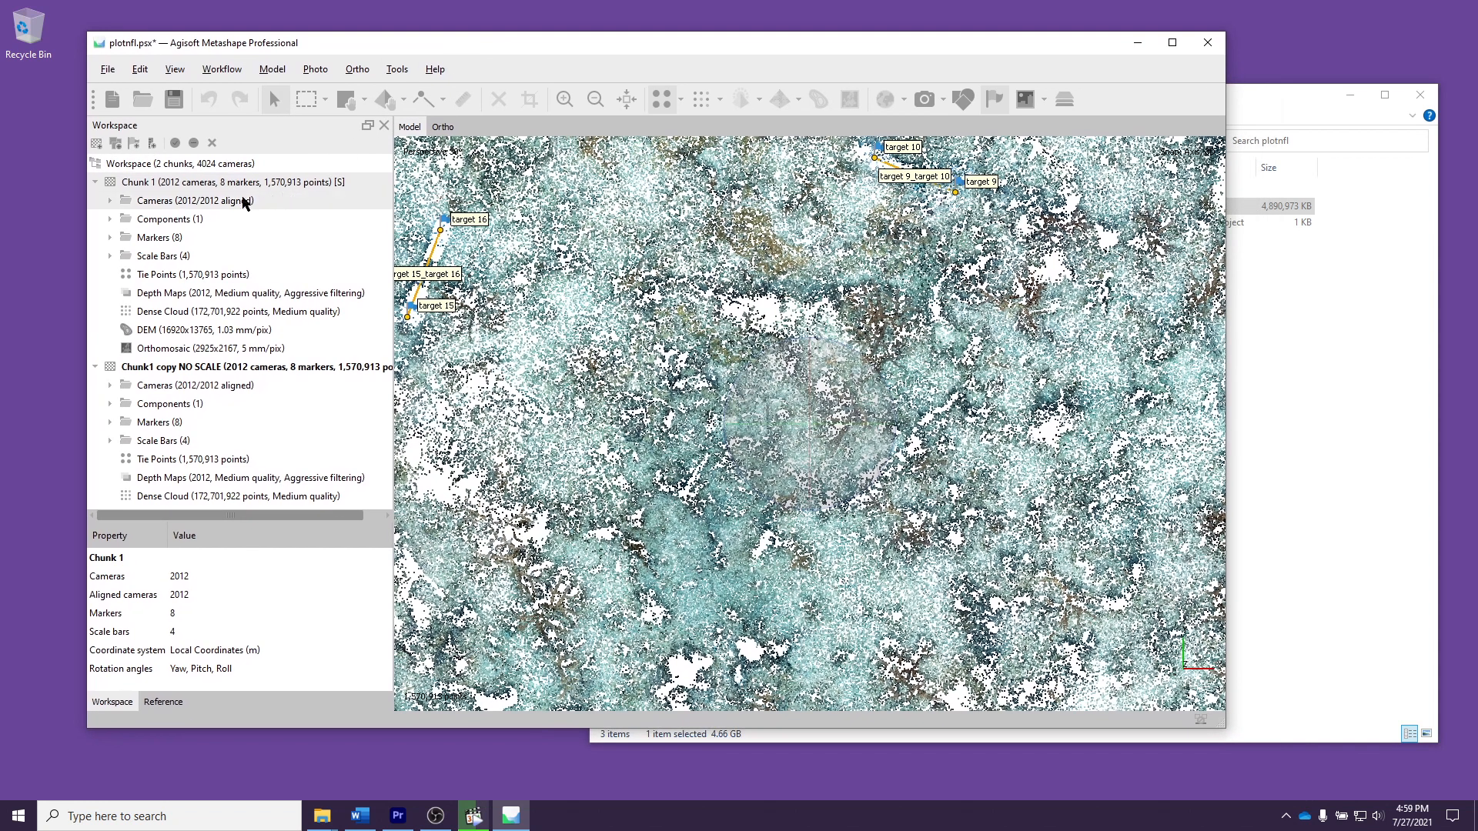
left_click(108, 69)
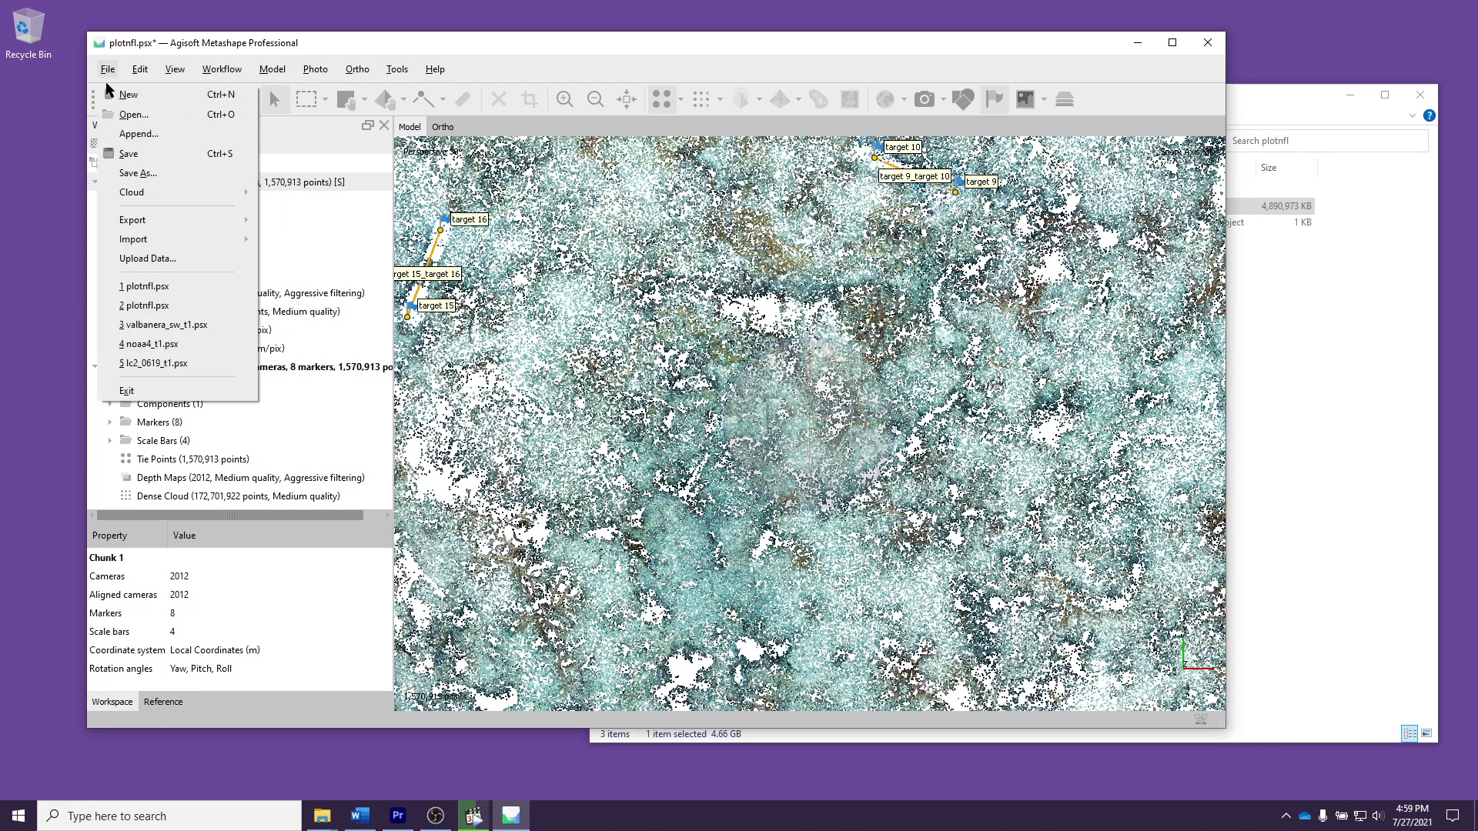
left_click(158, 390)
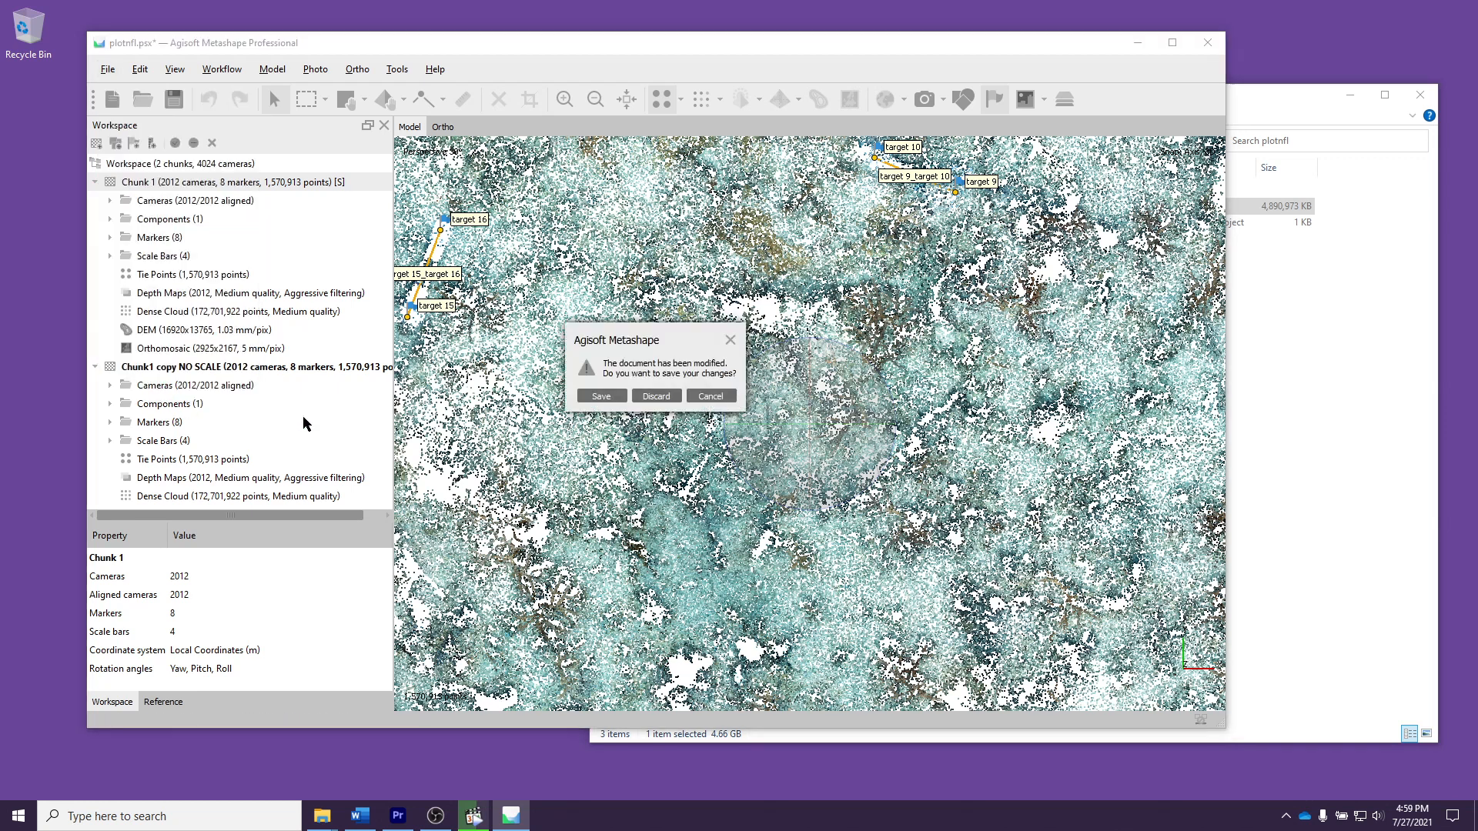
left_click(654, 396)
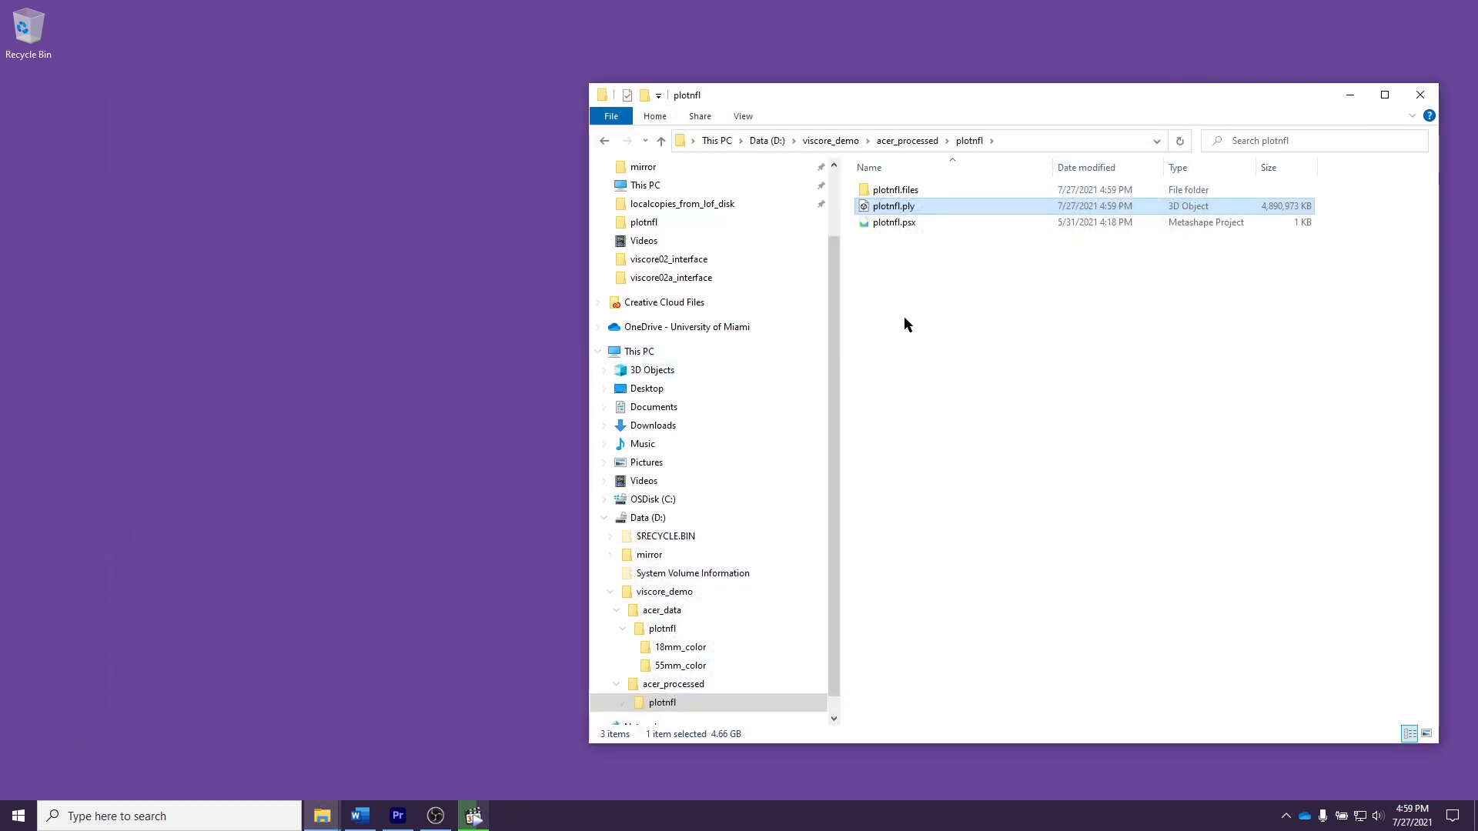
Step: Create a new folder named "acer_viscore" inside the viscore_demo folder
left_click(1033, 383)
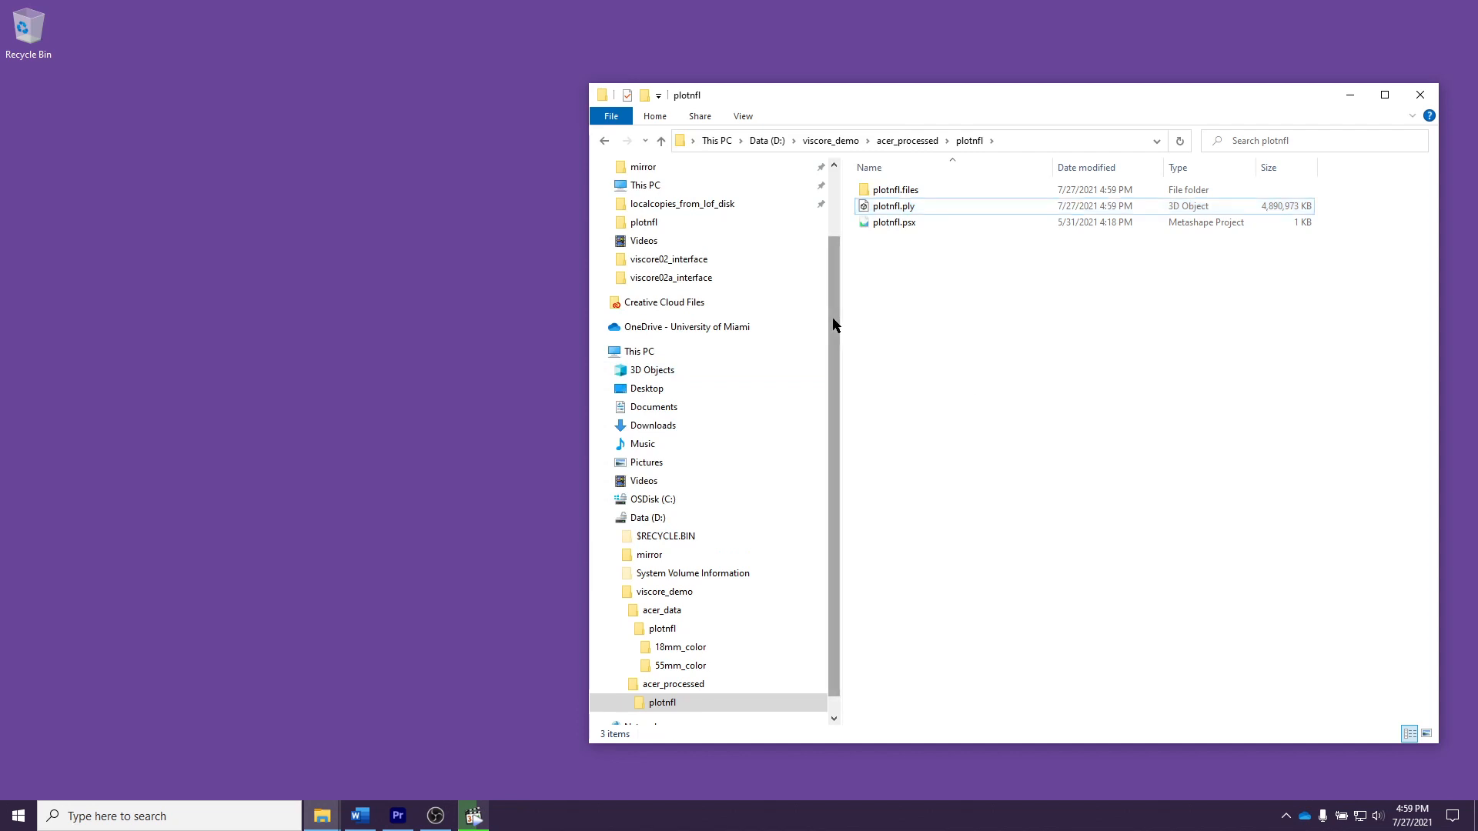
left_click_drag(834, 321, 834, 362)
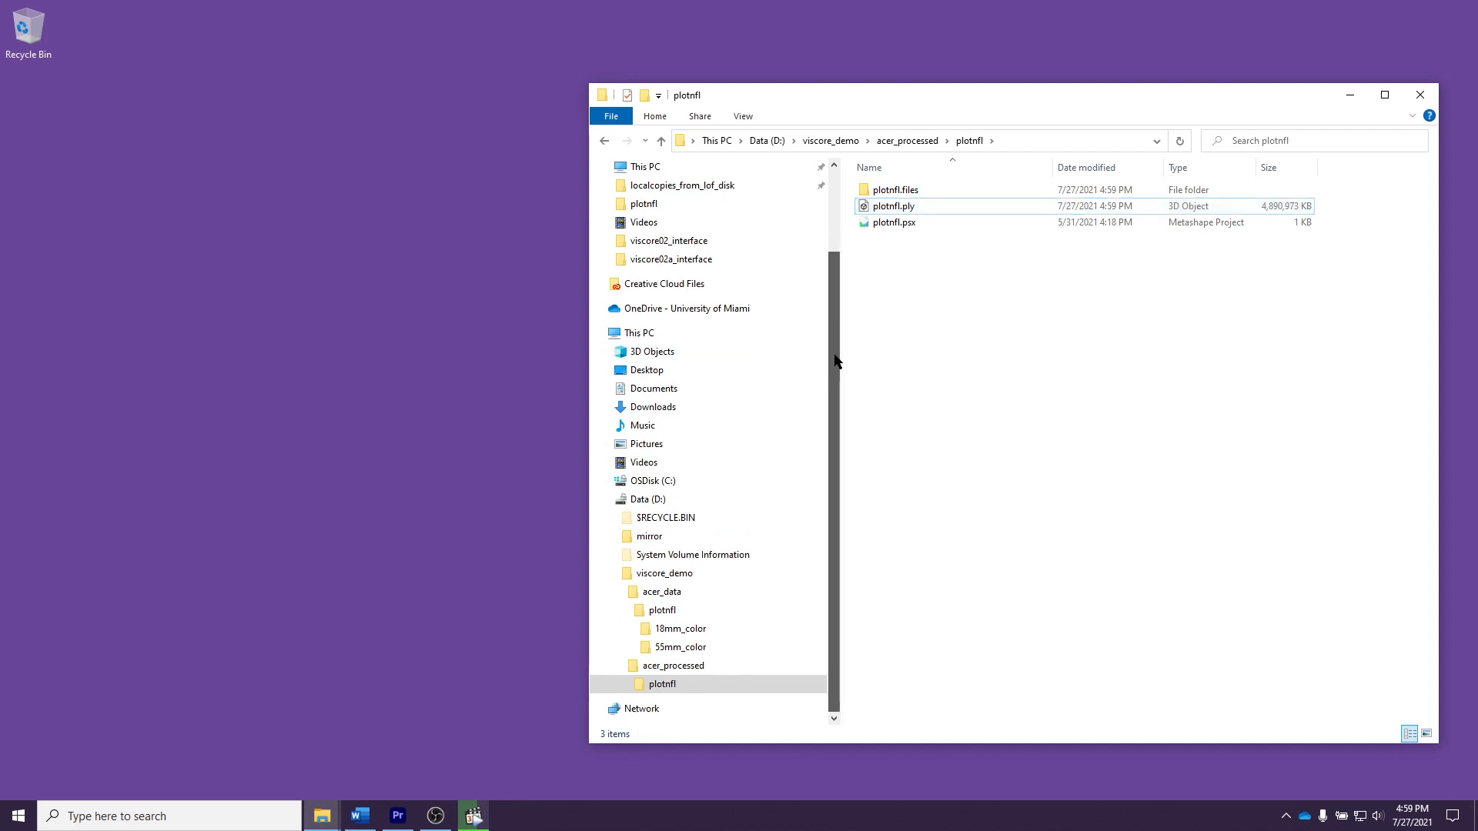
left_click(696, 573)
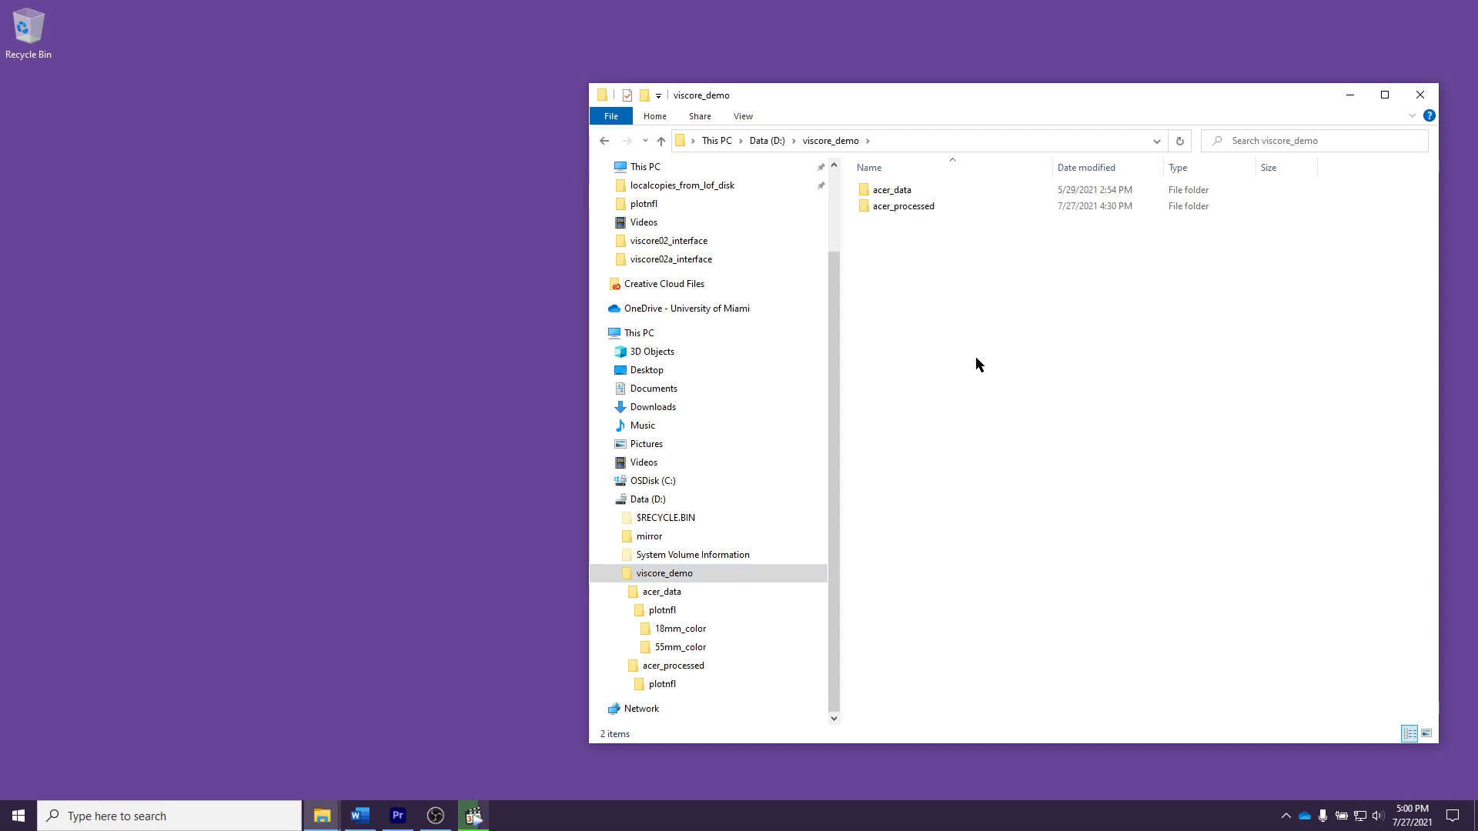
right_click(925, 277)
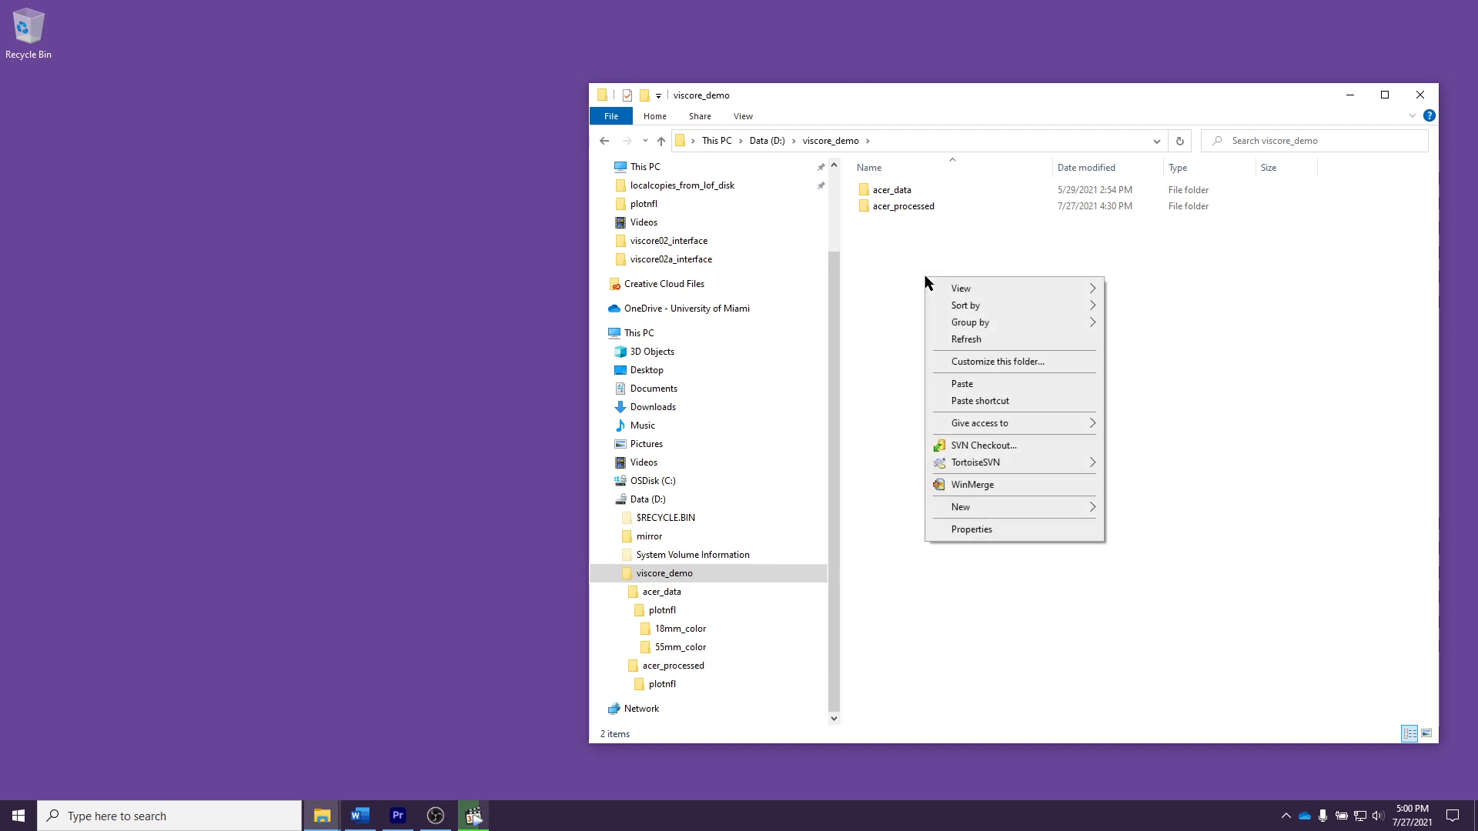
mouse_move(993, 507)
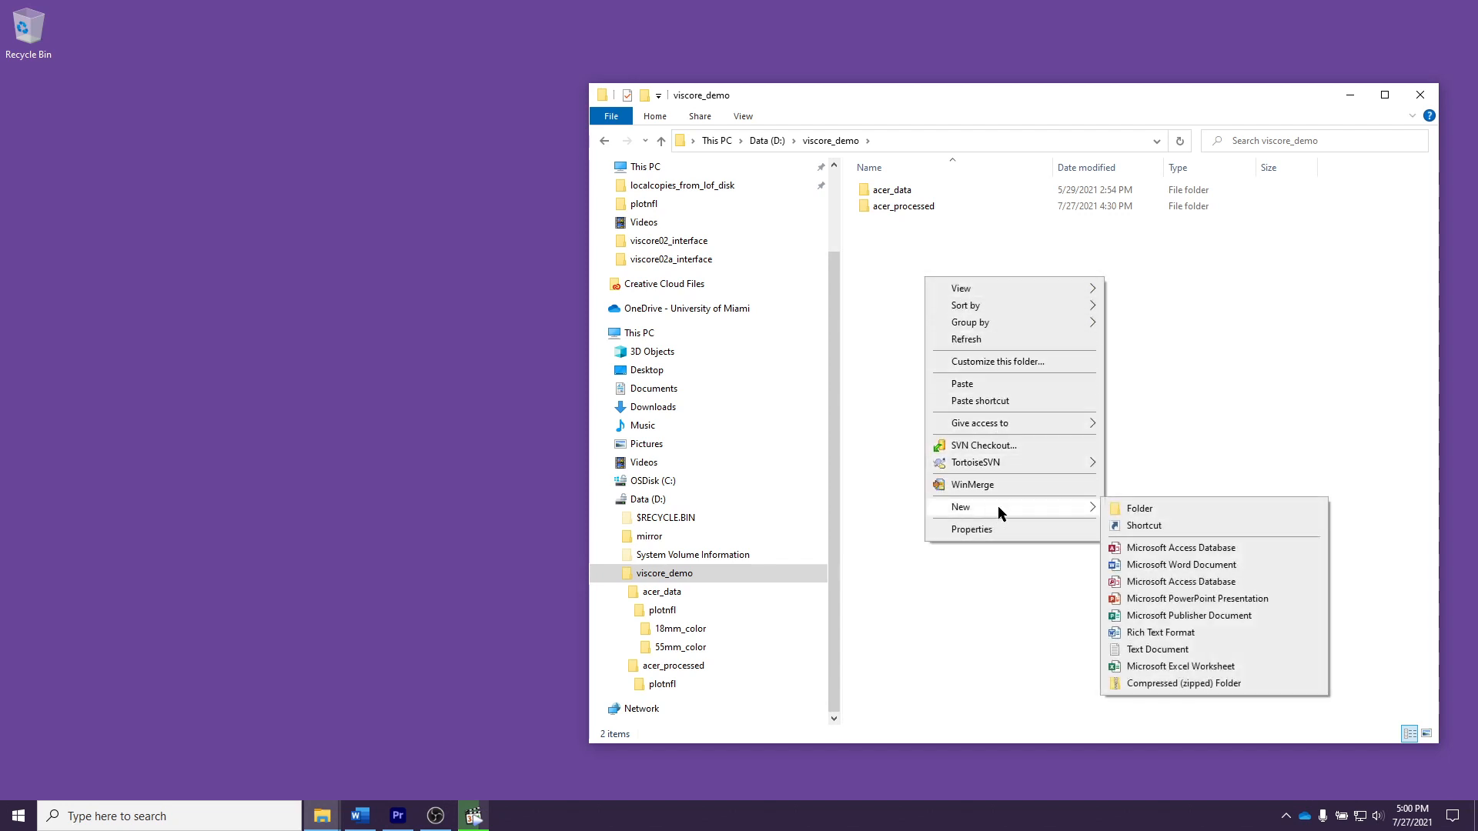
left_click(1138, 509)
type("a")
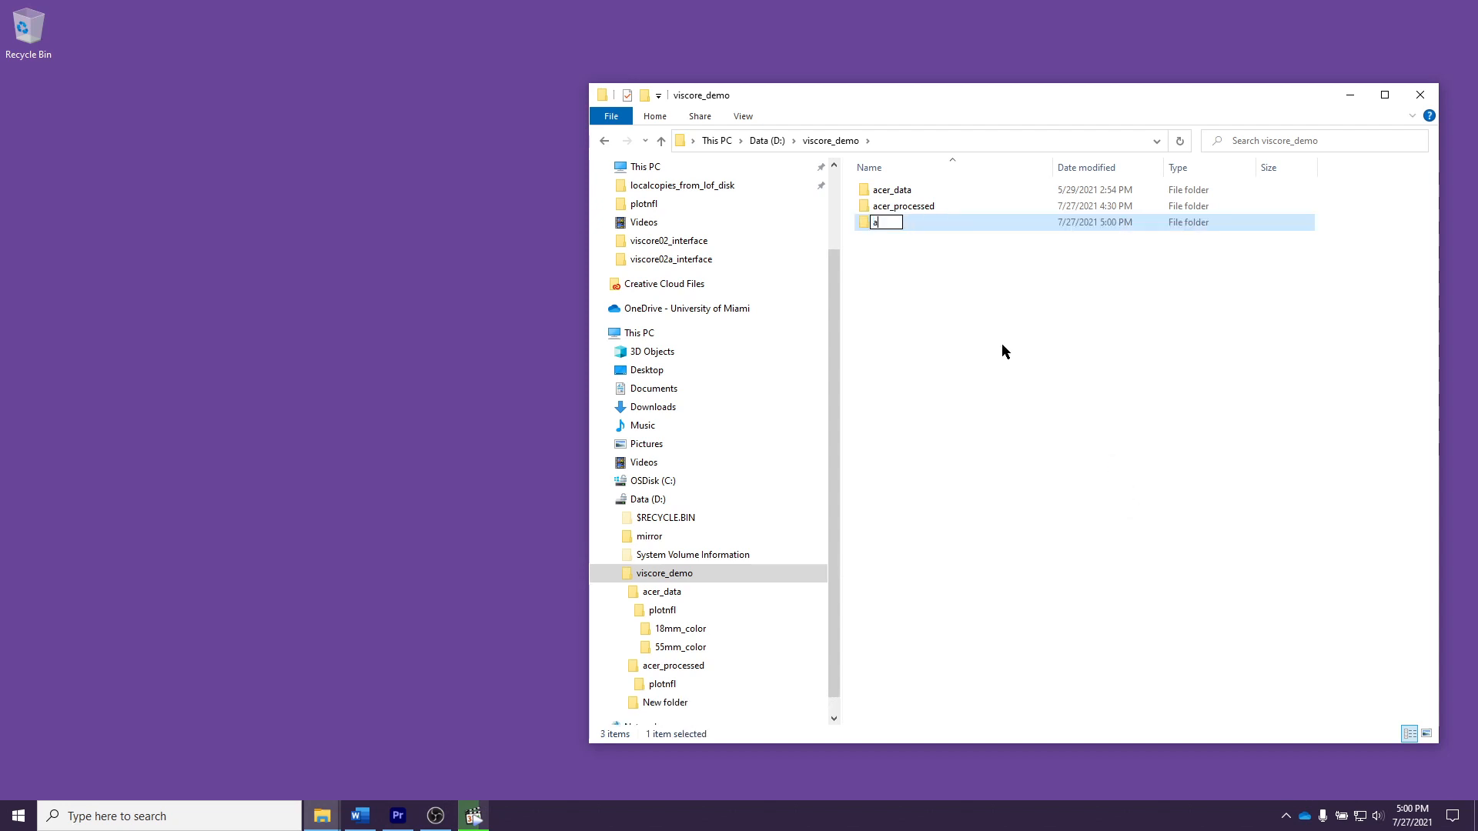
type("cer_viscore")
key("Return")
left_click(1000, 343)
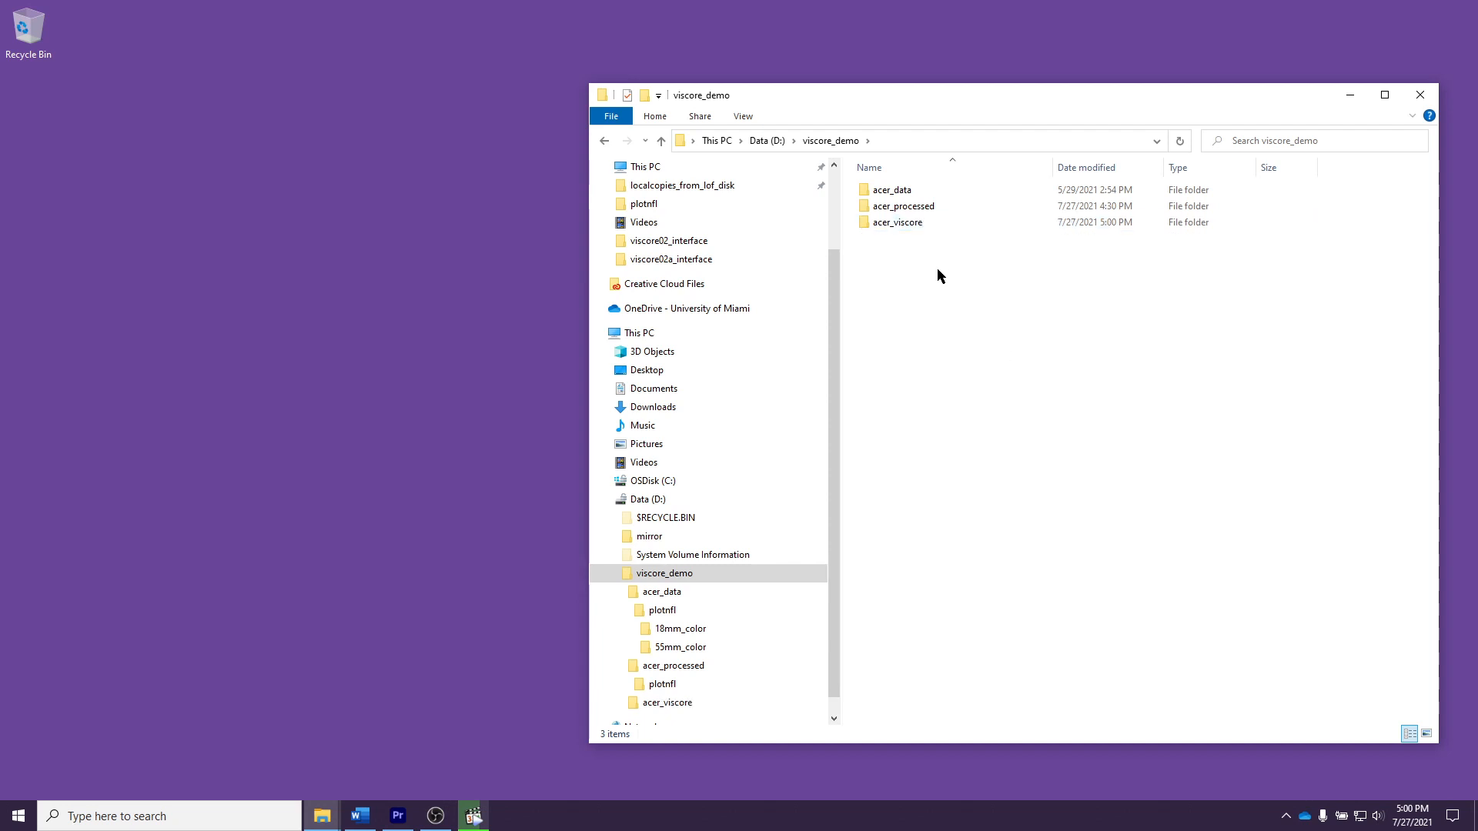
Step: Move plotnfl.ply from the acer_processed\plotnfl folder into acer_viscore and open acer_viscore to check it
double_click(914, 225)
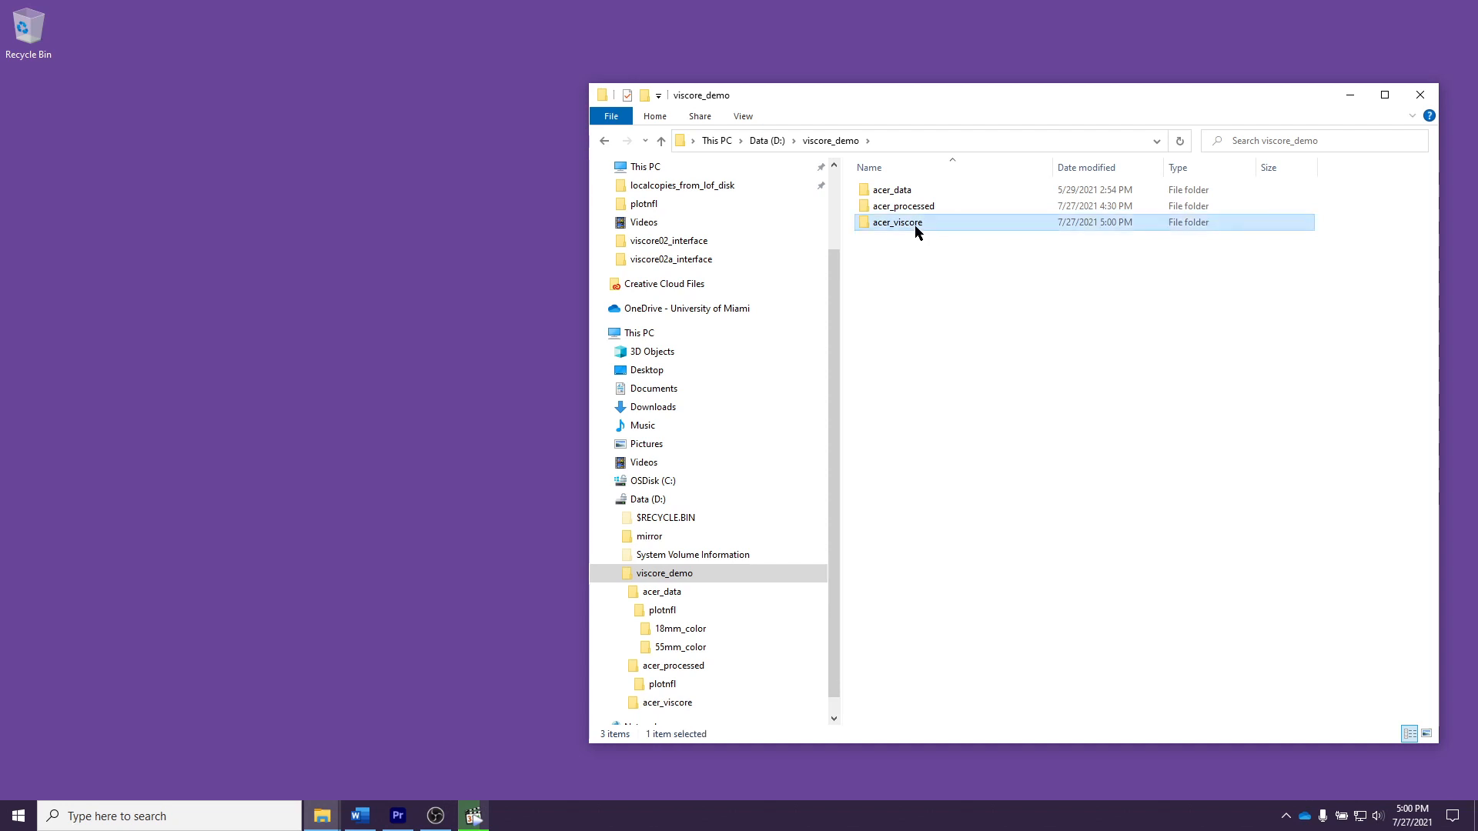
left_click(717, 667)
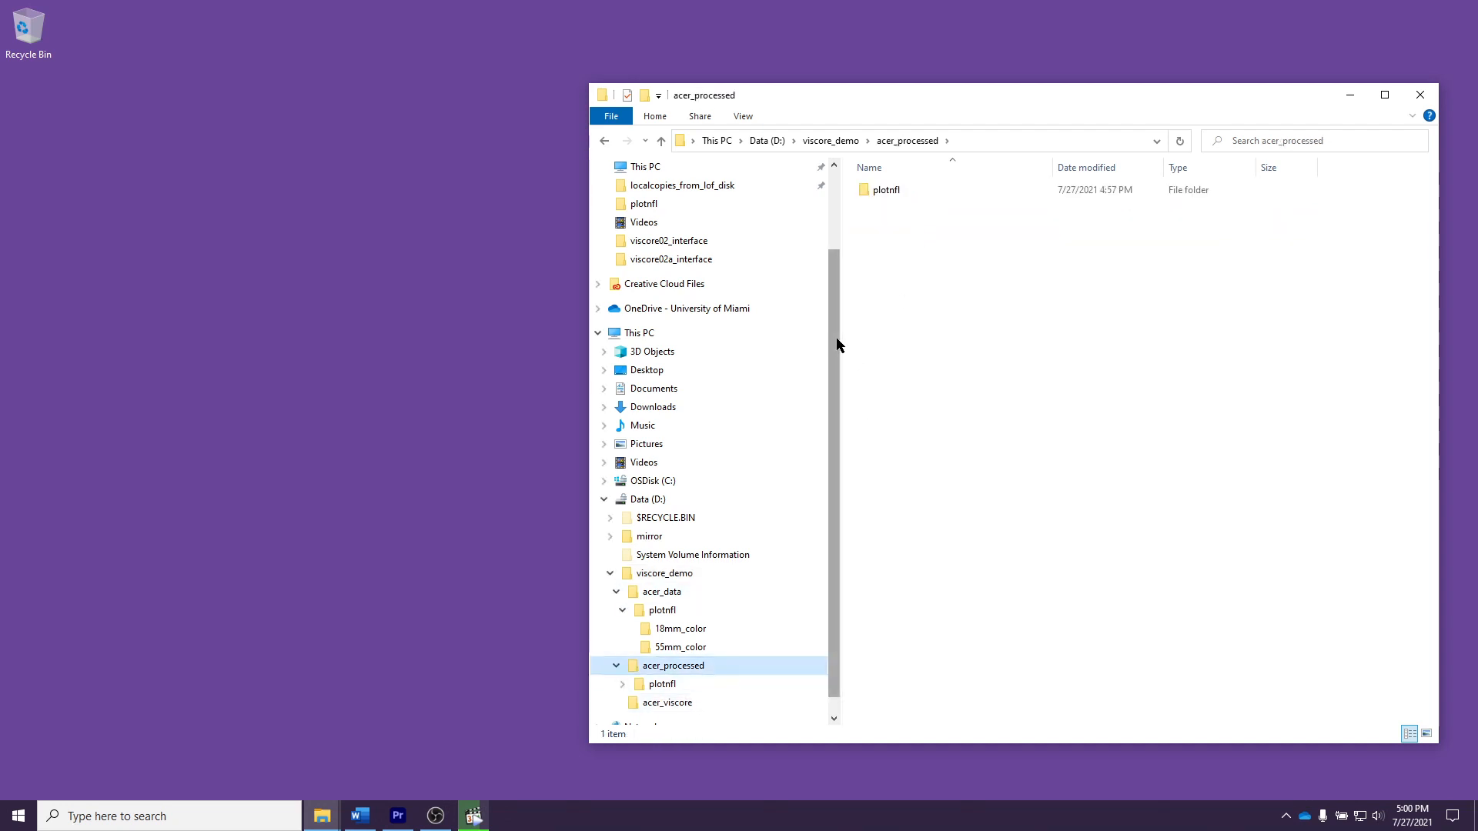
scroll(835, 354, "down", 1)
left_click(713, 665)
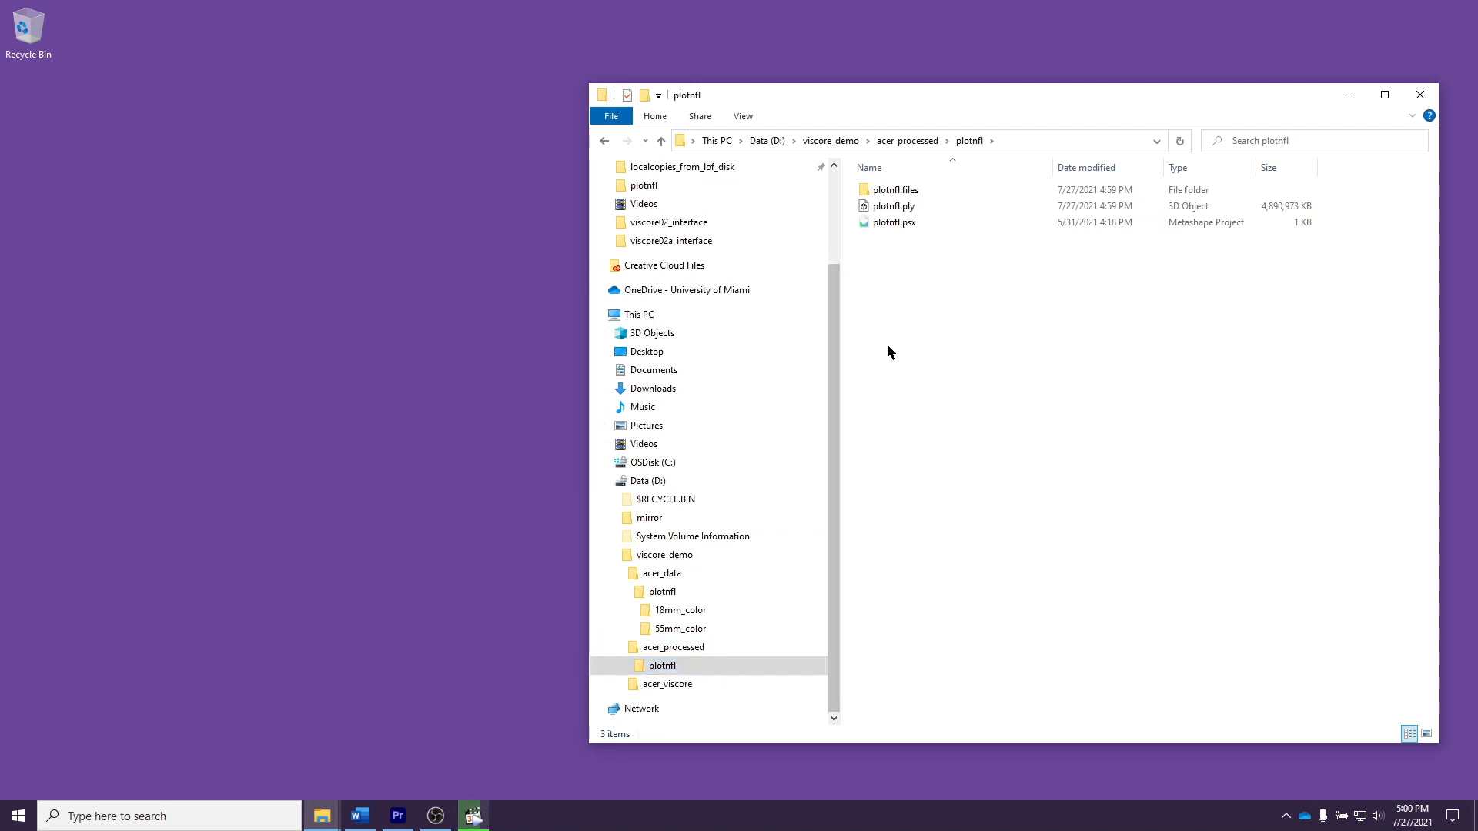
left_click(919, 206)
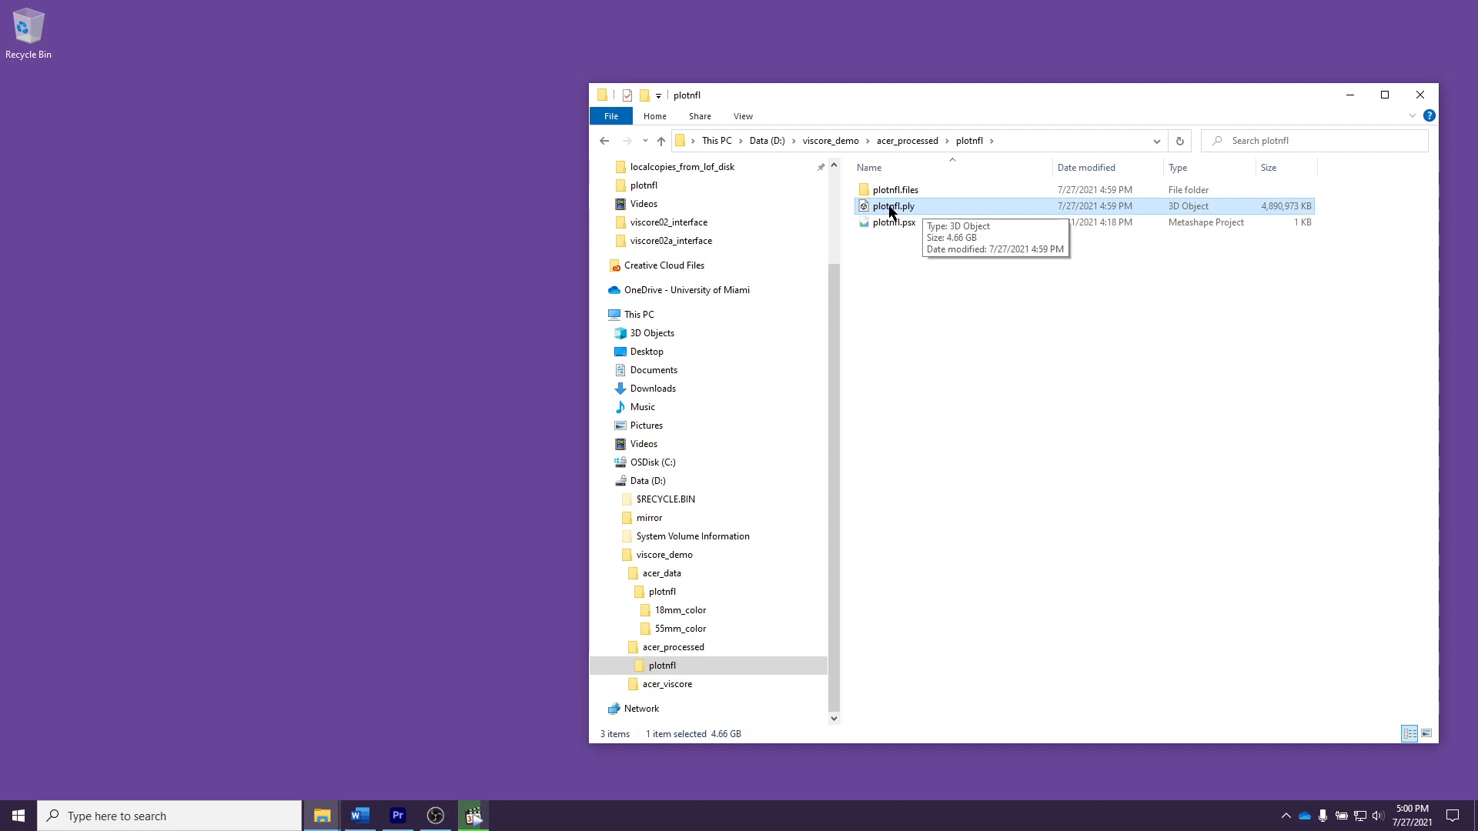
left_click_drag(889, 208, 732, 697)
left_click(678, 689)
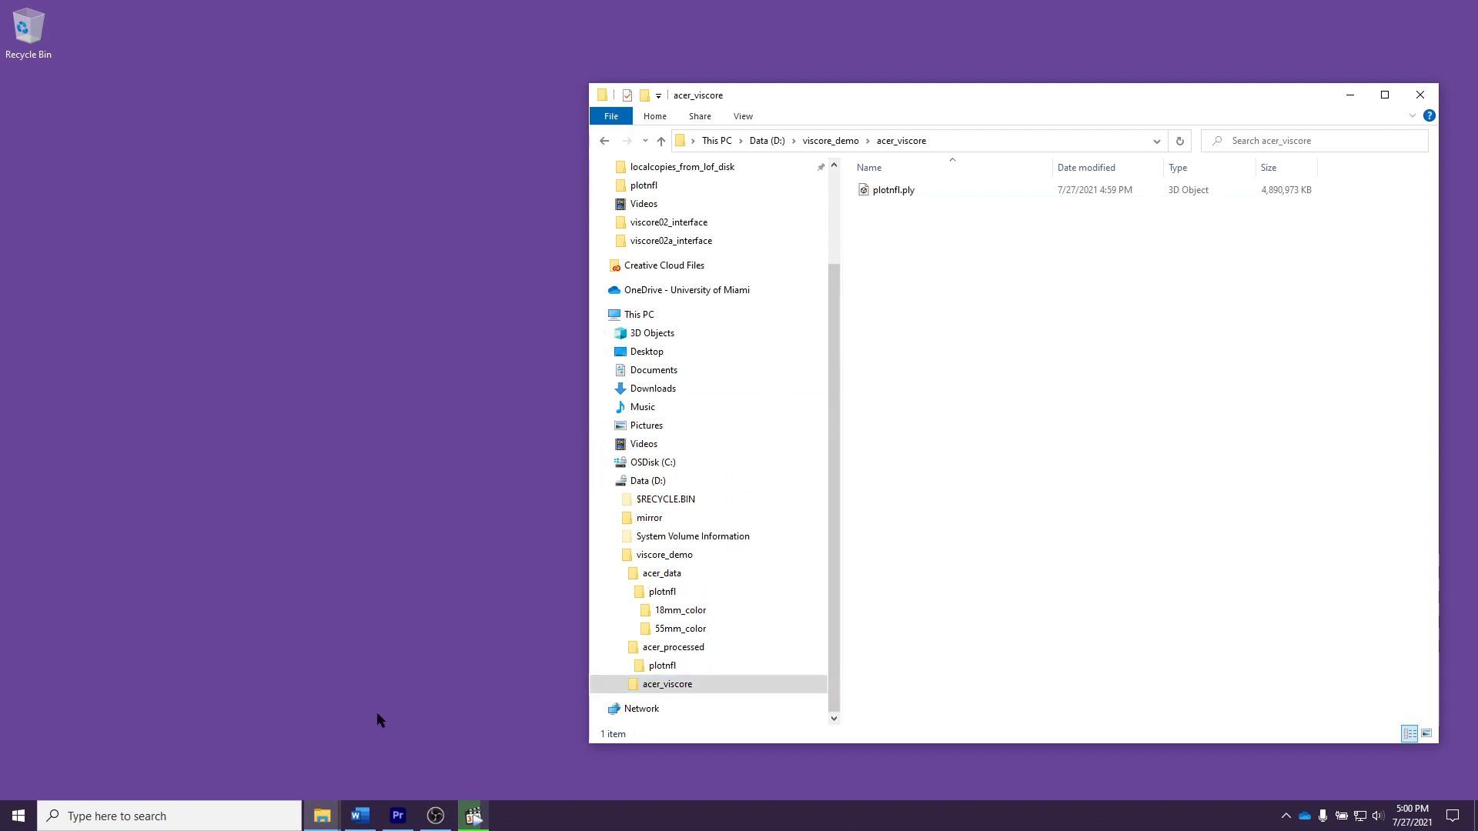
Step: Switch to the C:\vid folder window and point out the vc5prep-confidence, vc5prep-goldi and vc5prep-goldi-slowply batch files by selecting them
mouse_move(322, 816)
left_click(505, 739)
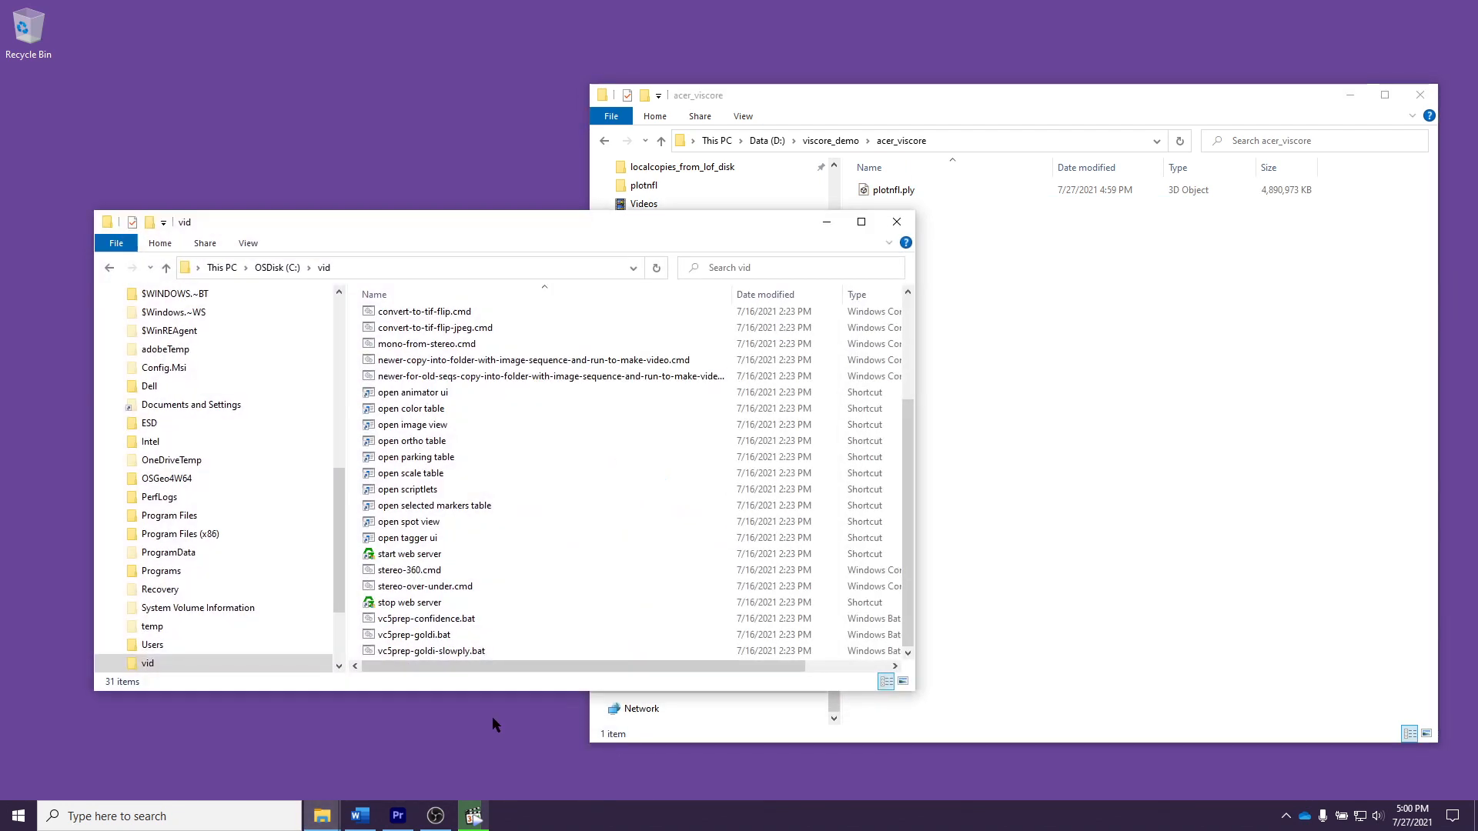
left_click(221, 269)
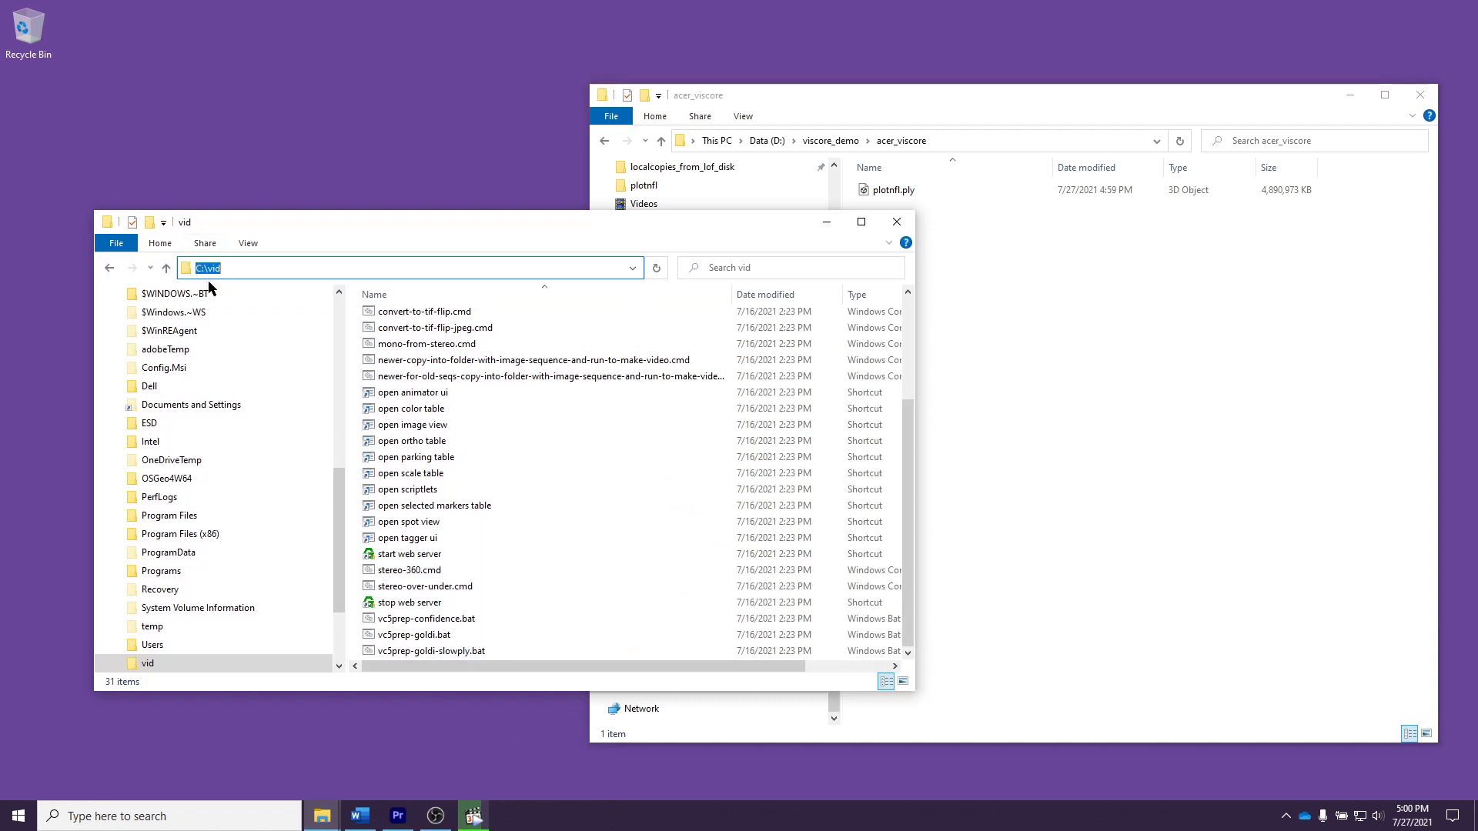
left_click(470, 622)
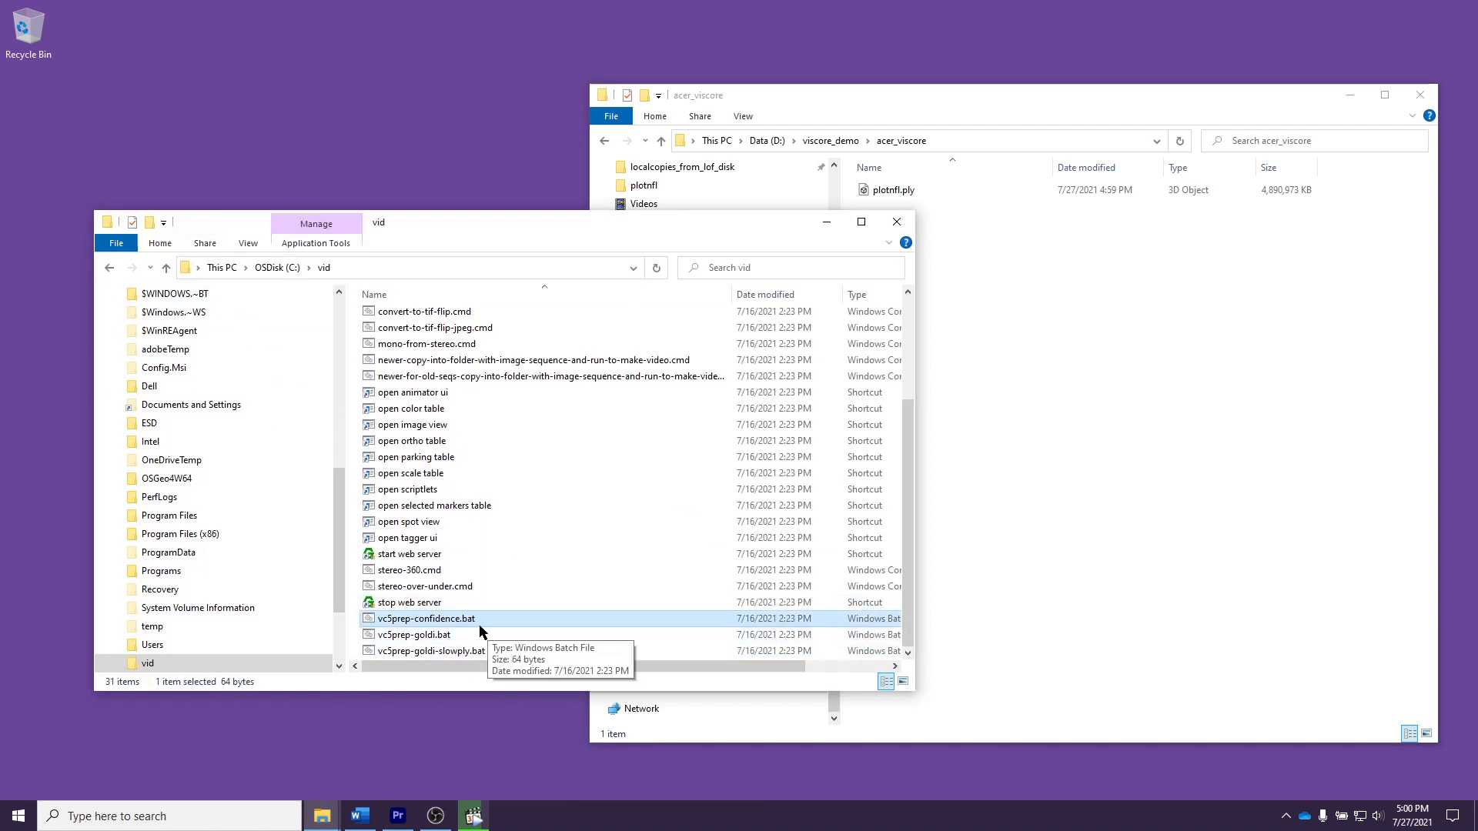
left_click(488, 650, "shift")
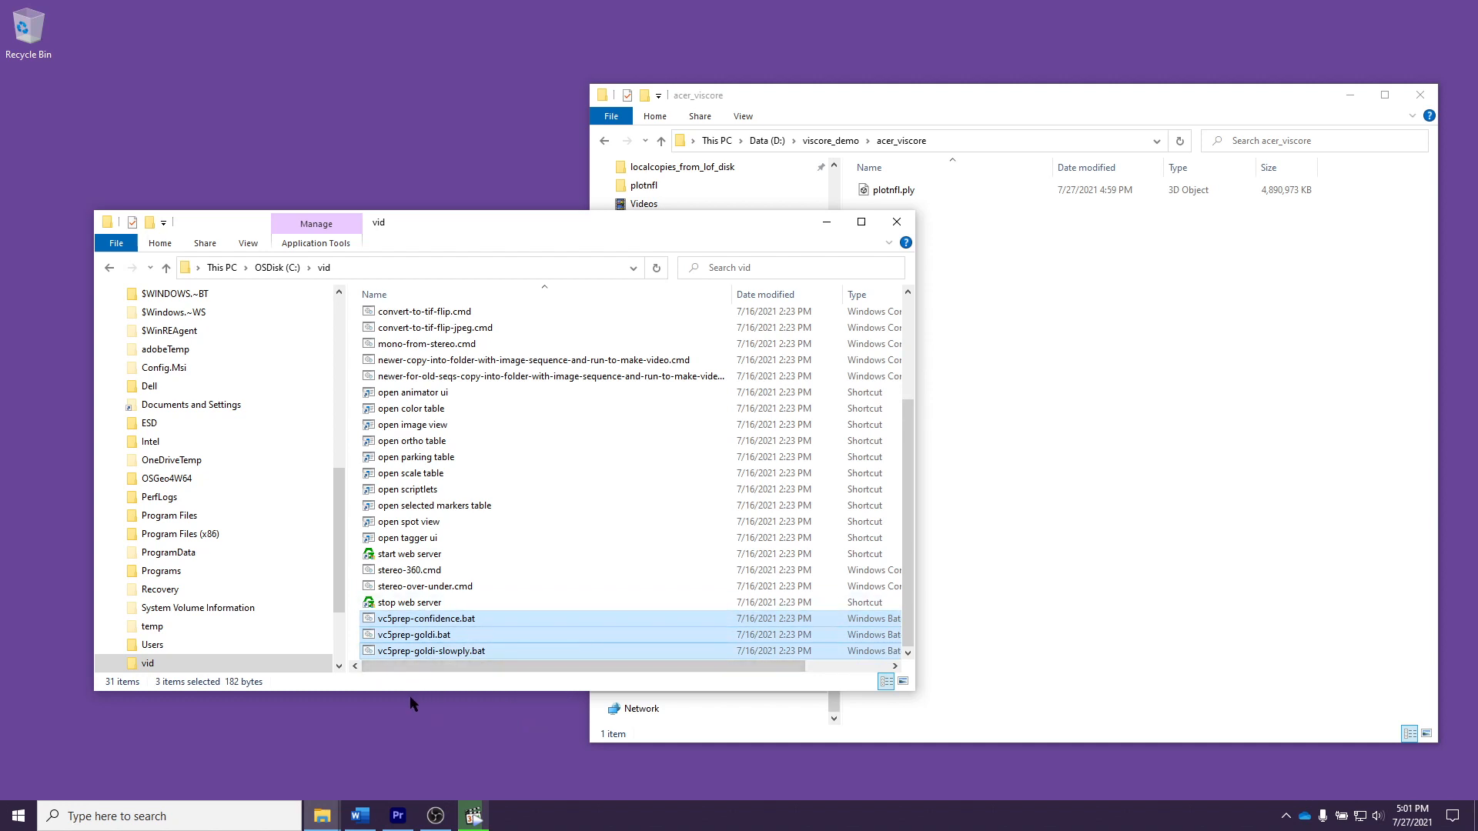
Step: Clear the batch file selection in the vid folder, return to the acer_viscore folder and select plotnfl.ply
left_click(1000, 584)
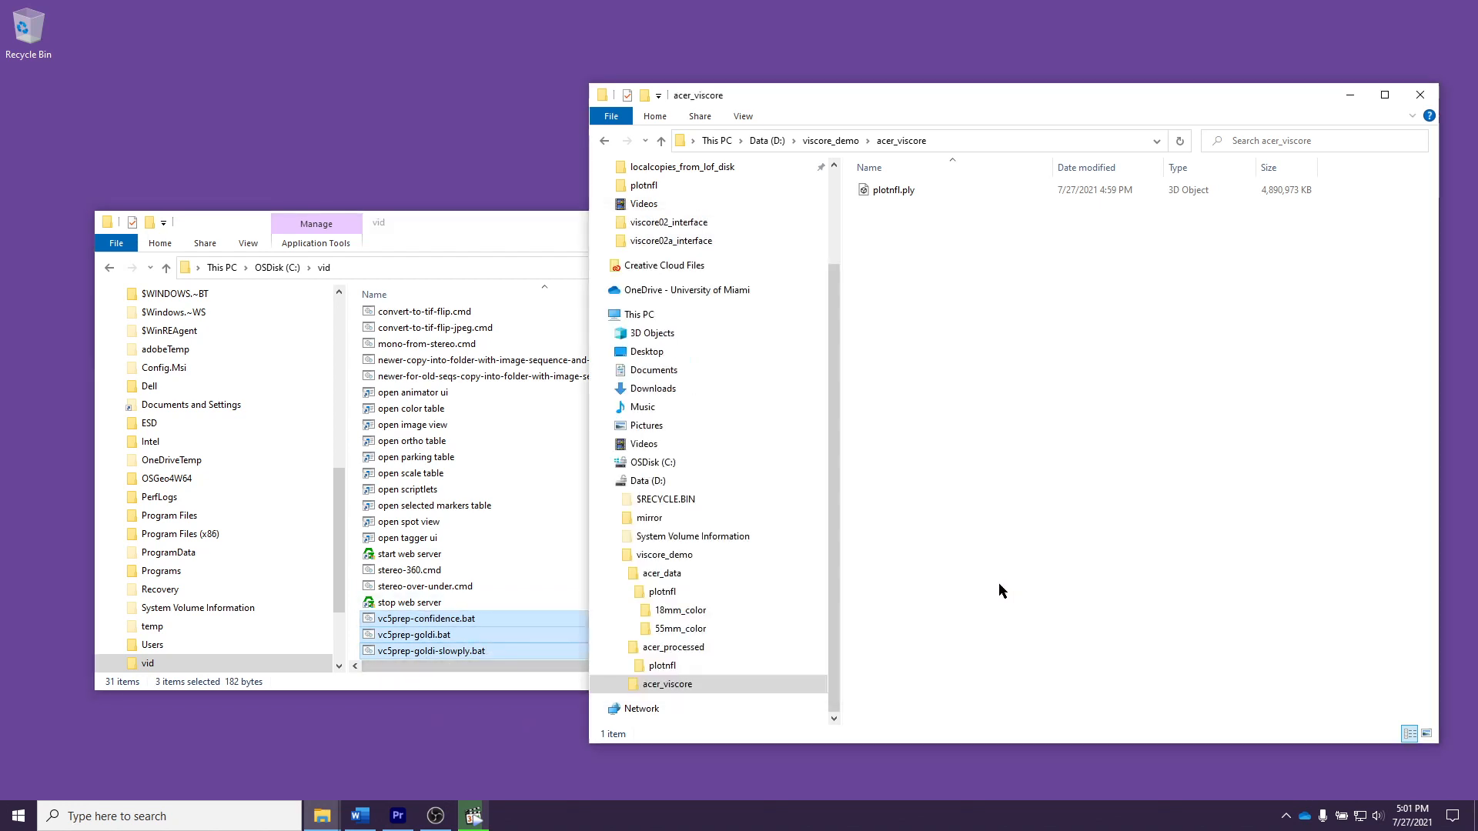
left_click(501, 475)
left_click(1133, 519)
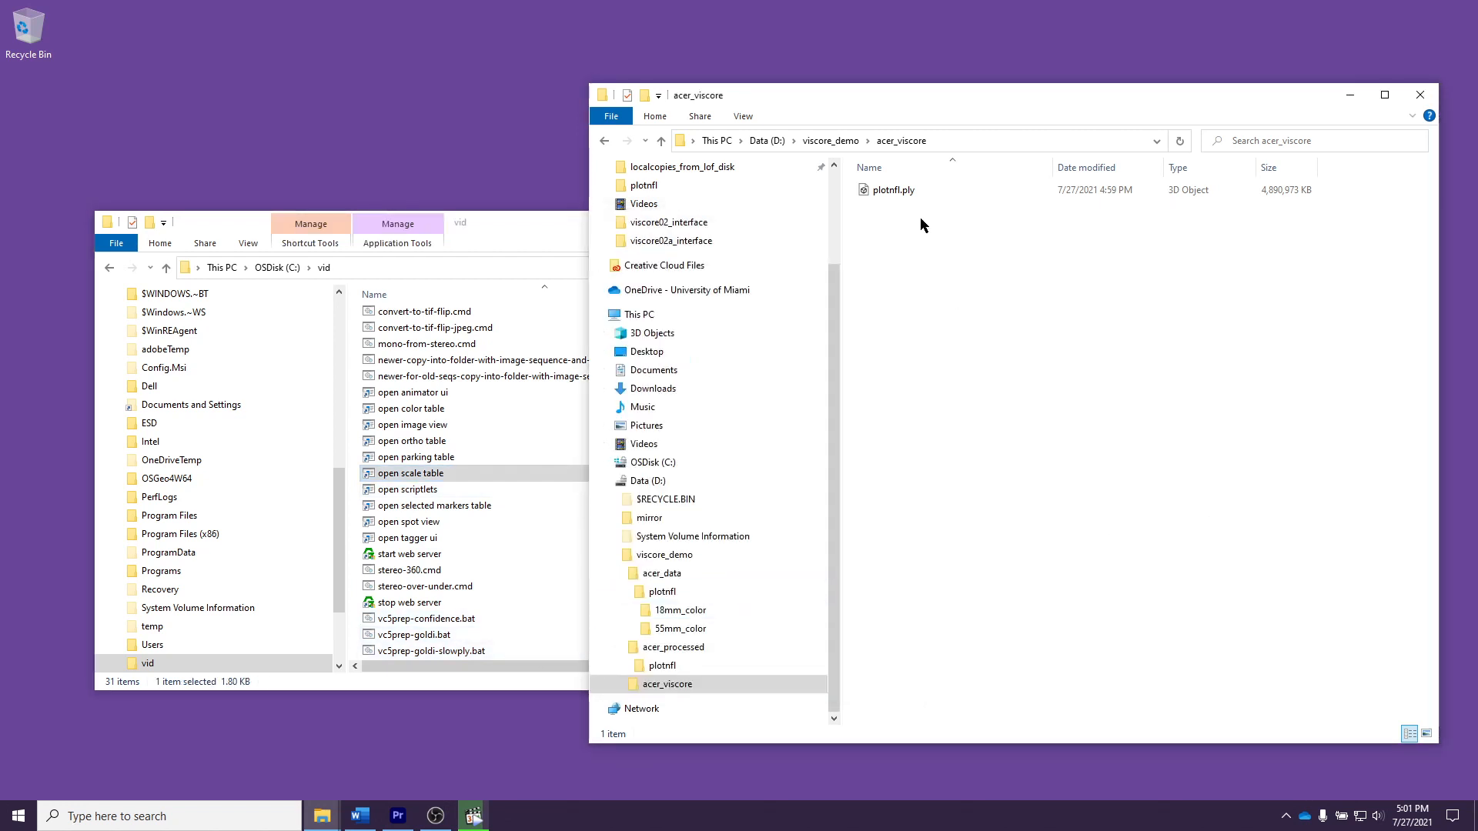
left_click(907, 194)
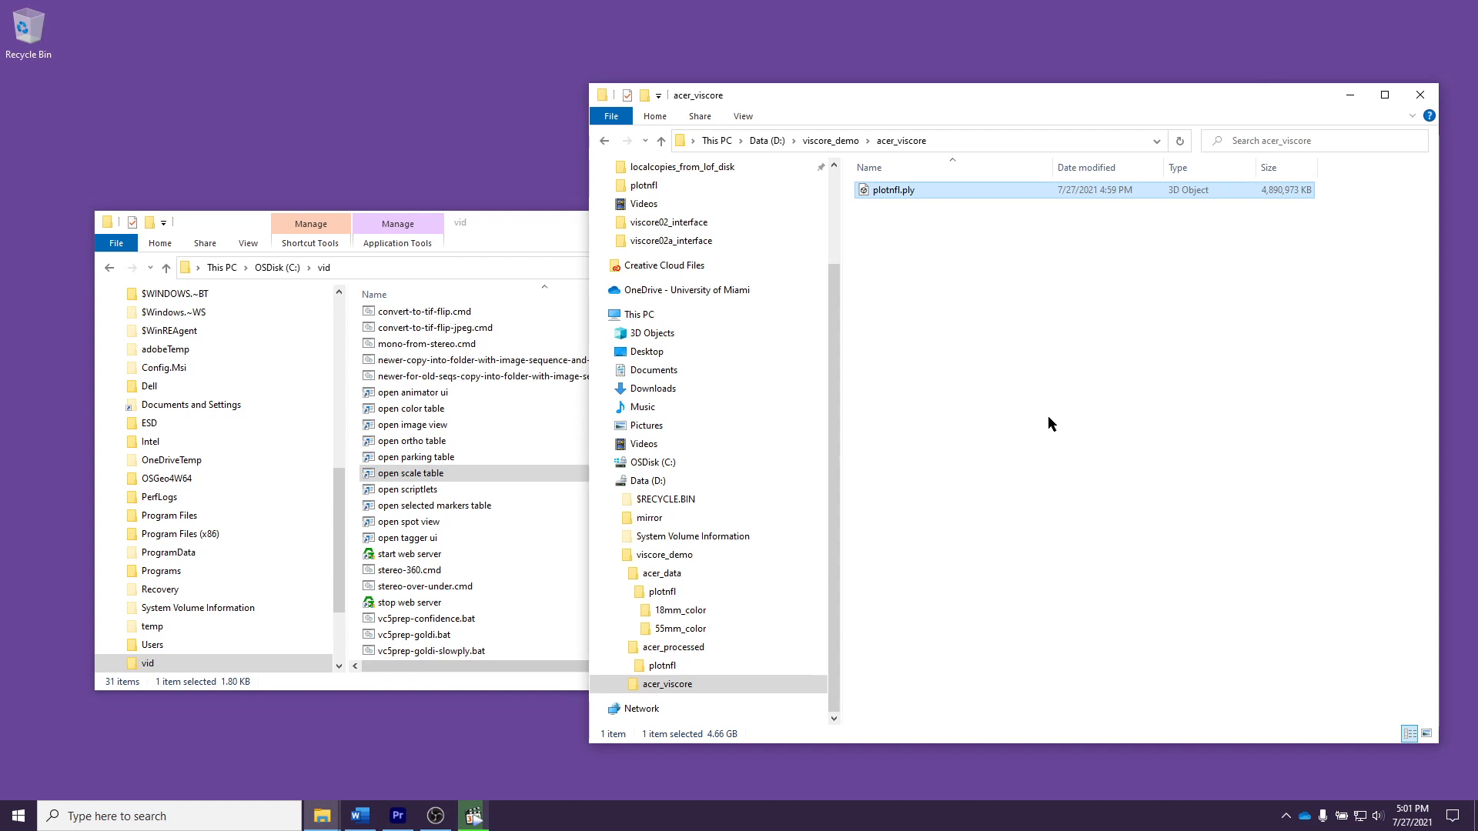
Step: Convert plotnfl.ply with the vc5prep-goldi-slowply batch file and close the console once processing has finished
left_click_drag(908, 195, 491, 657)
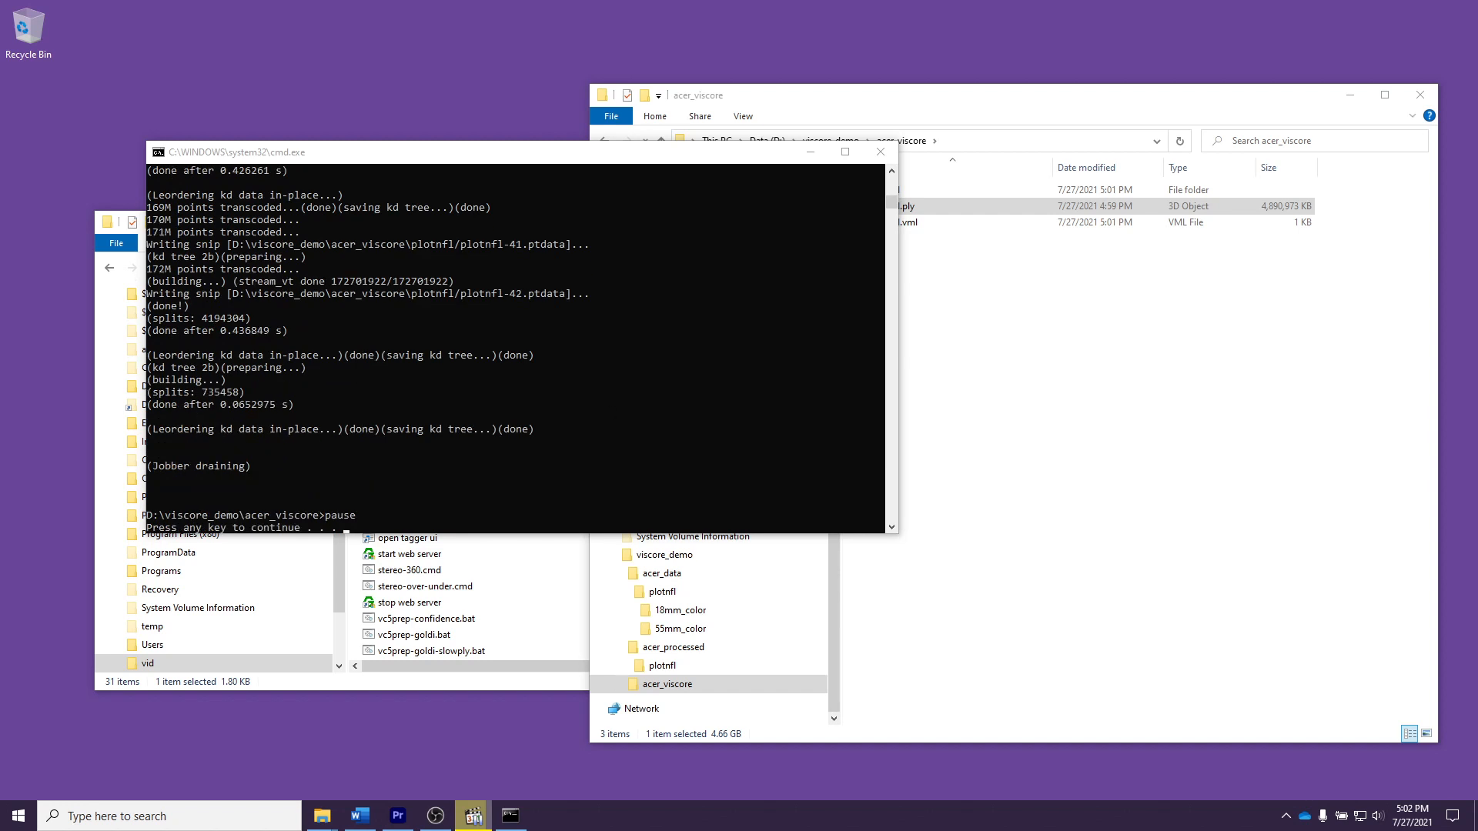
left_click(709, 416)
key("space")
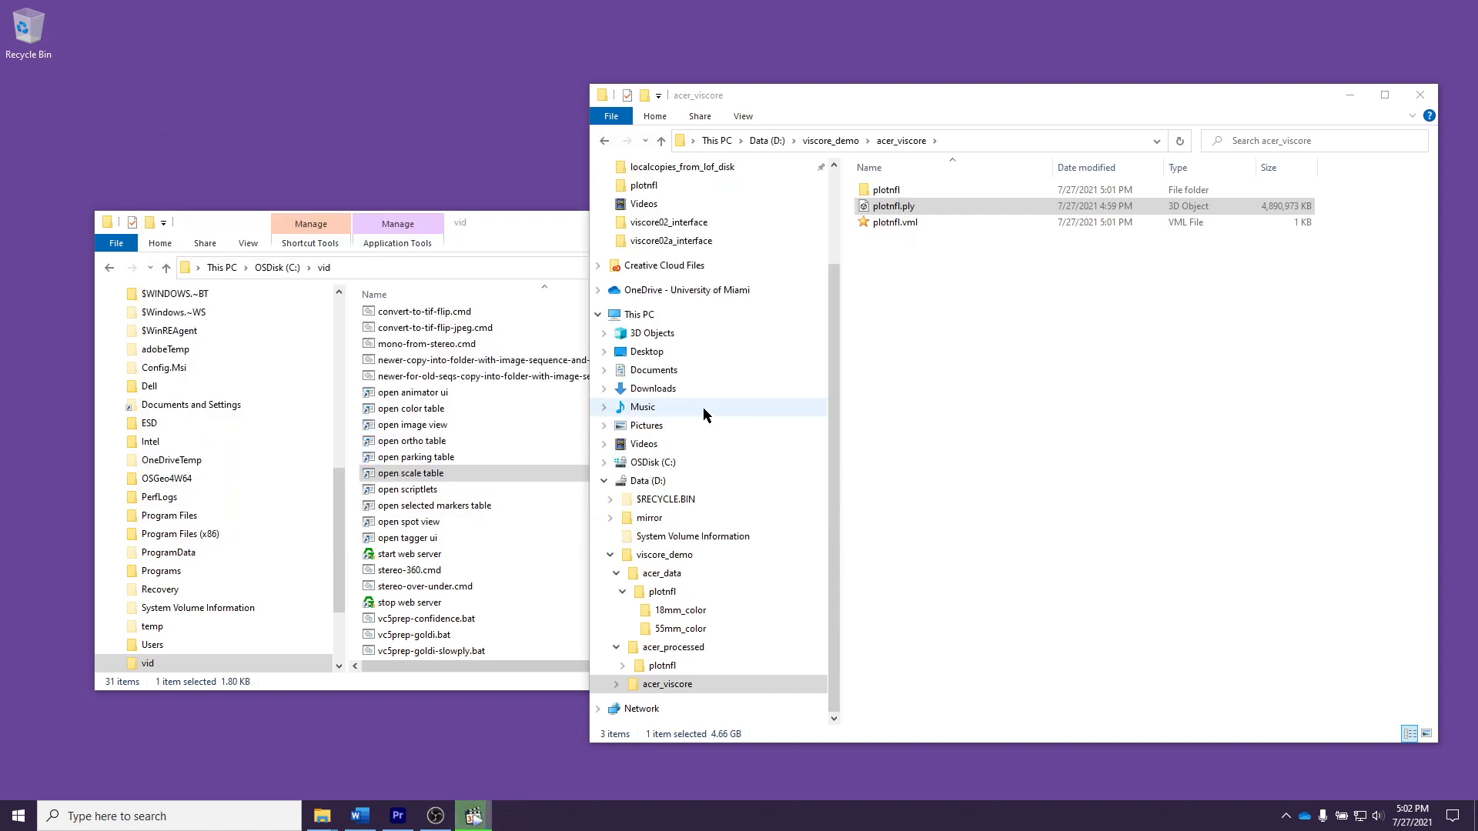
left_click(928, 342)
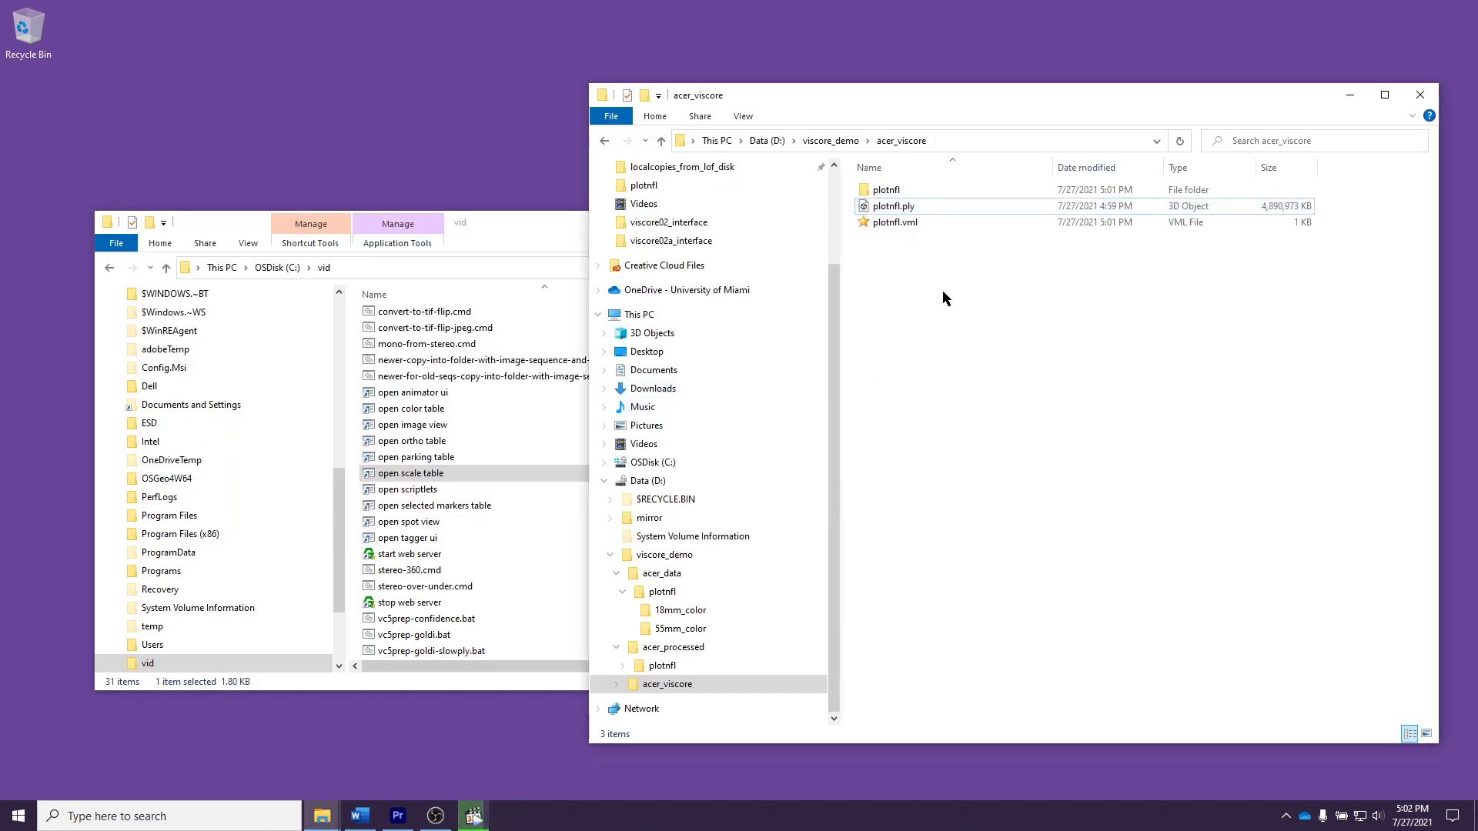
Step: Check plotnfl.vml and the contents of the generated plotnfl folder, then return to the acer_viscore folder
left_click(905, 224)
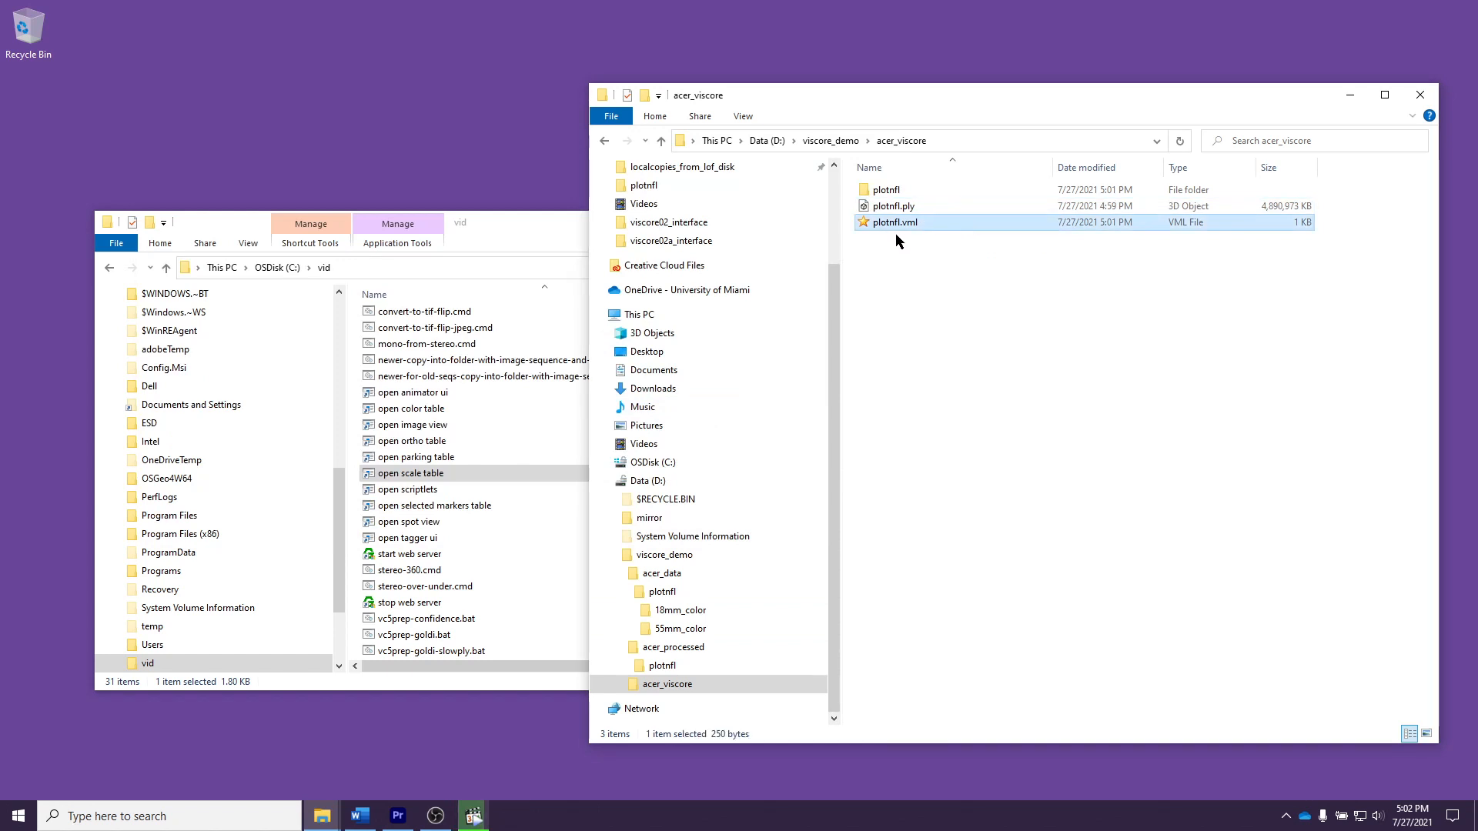
double_click(917, 190)
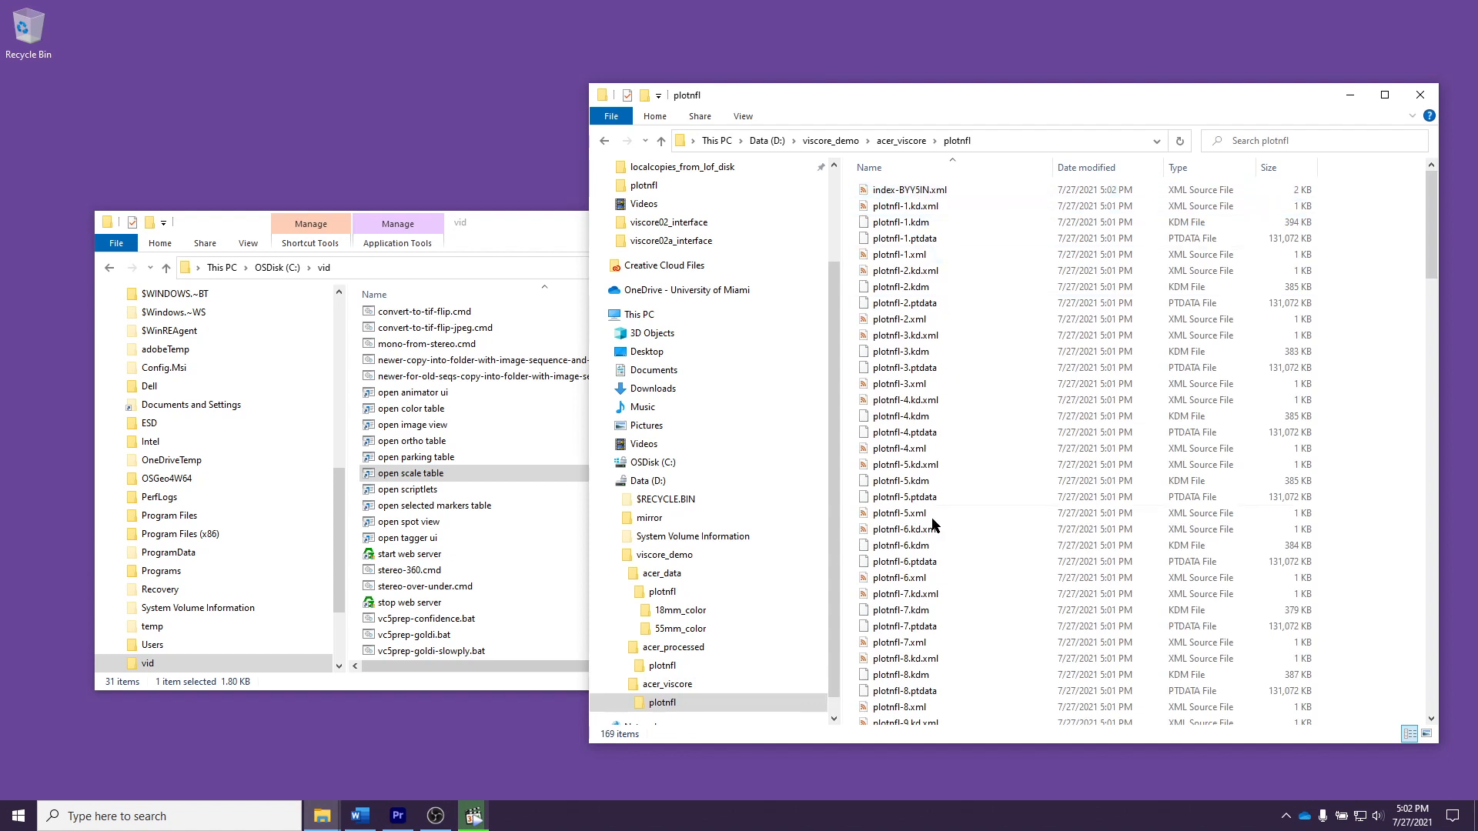
left_click(904, 141)
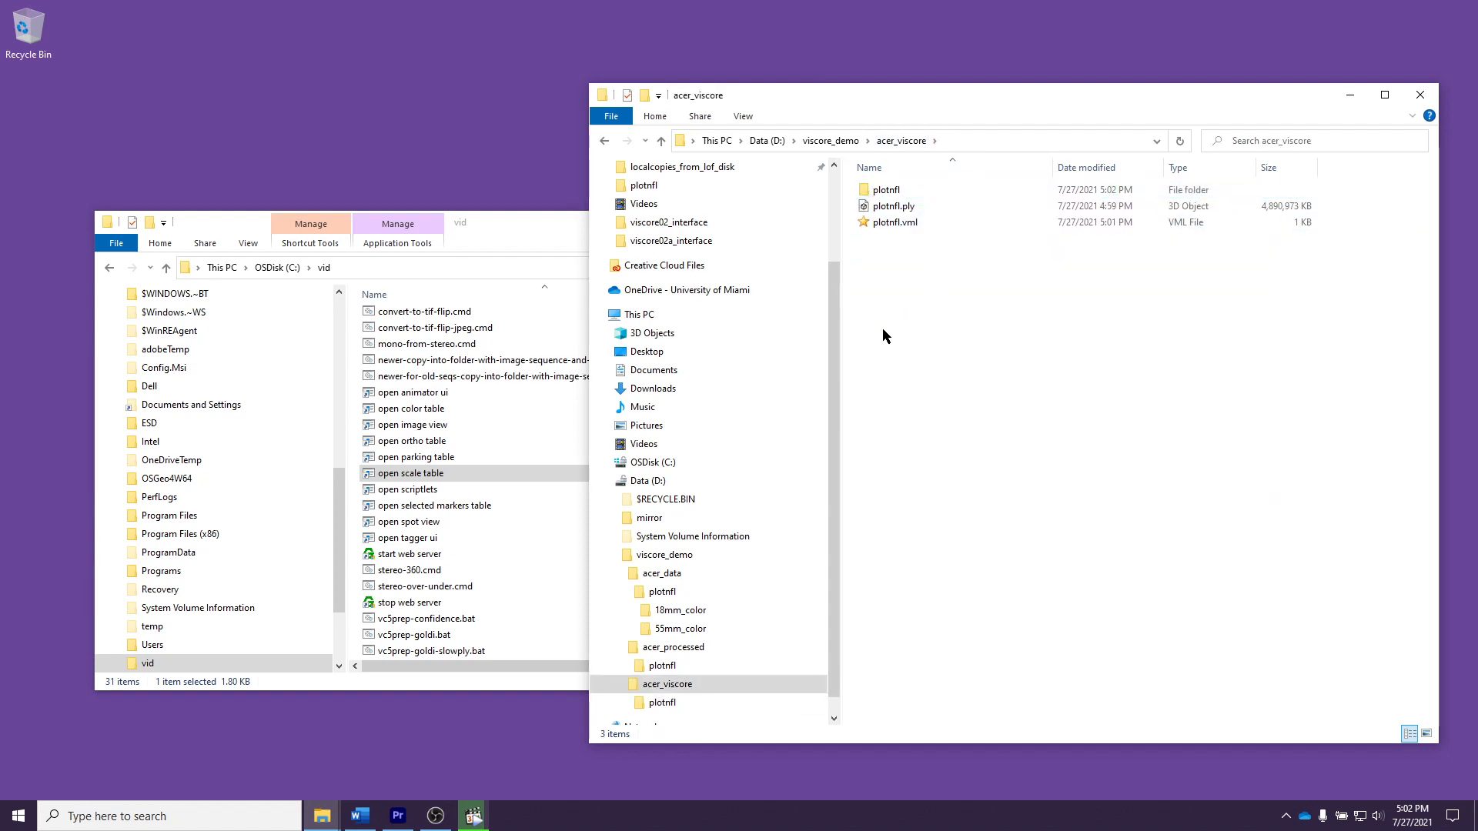
Step: Open plotnfl.vml in Viscore and orient the point cloud so the plot is seen from above
double_click(891, 225)
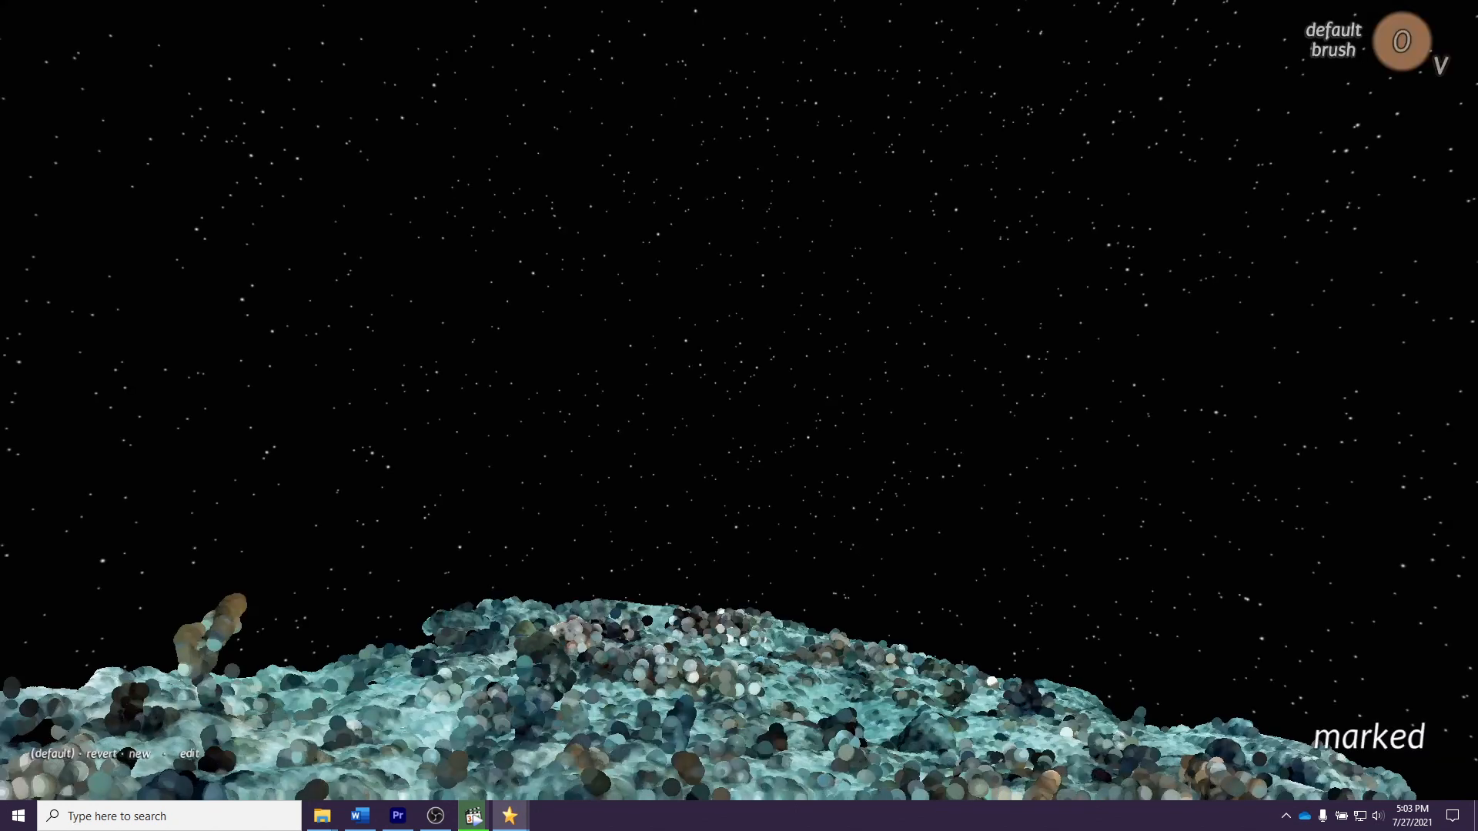
left_click_drag(739, 431, 735, 347)
left_click_drag(731, 512, 699, 340)
scroll(697, 339, "down", 6)
scroll(705, 278, "down", 2)
left_click_drag(796, 440, 788, 404)
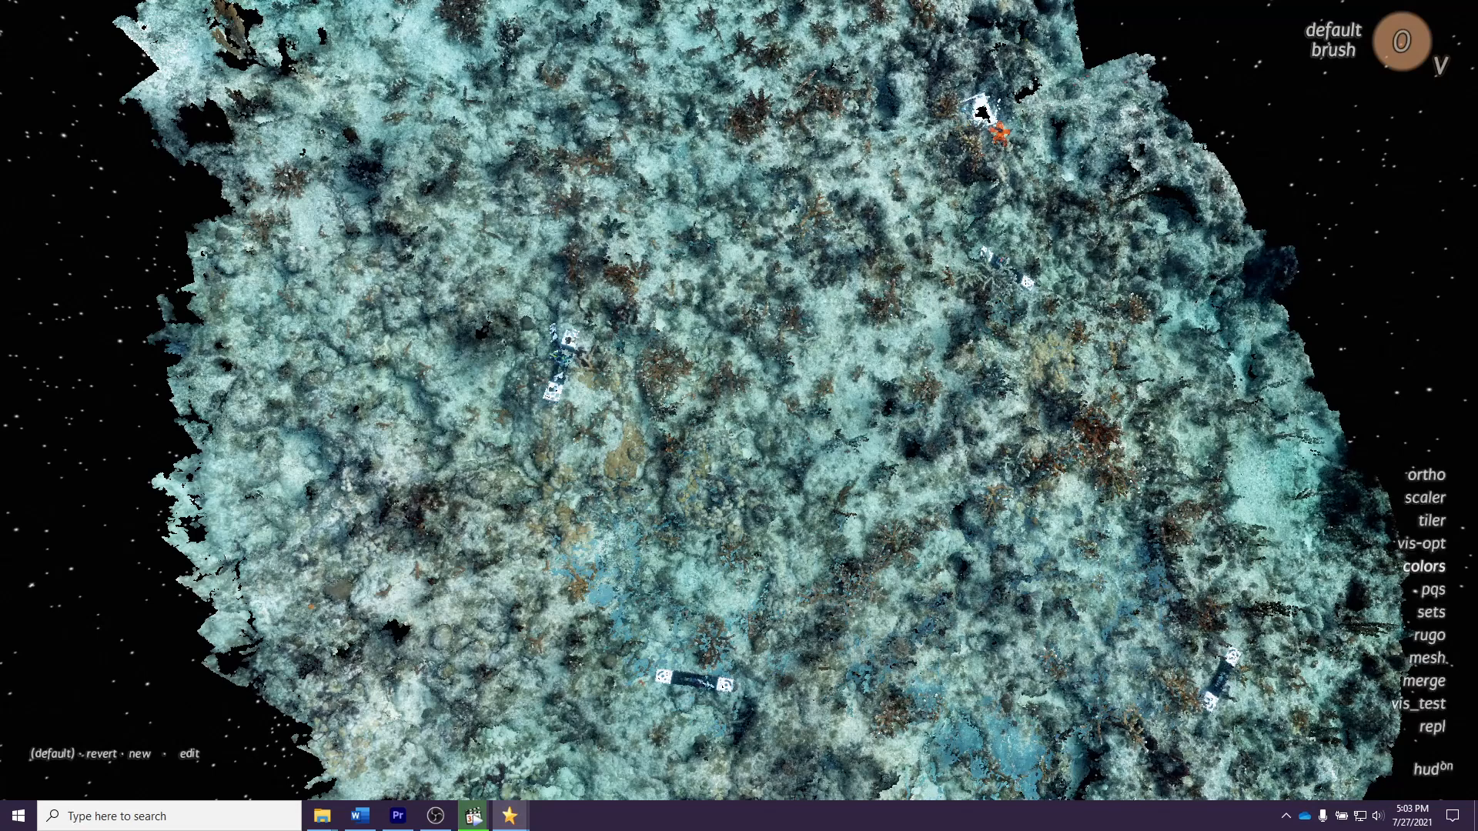
Step: Open the vis-opt settings and reduce the point size (ptsz) to 0.014
left_click(1425, 543)
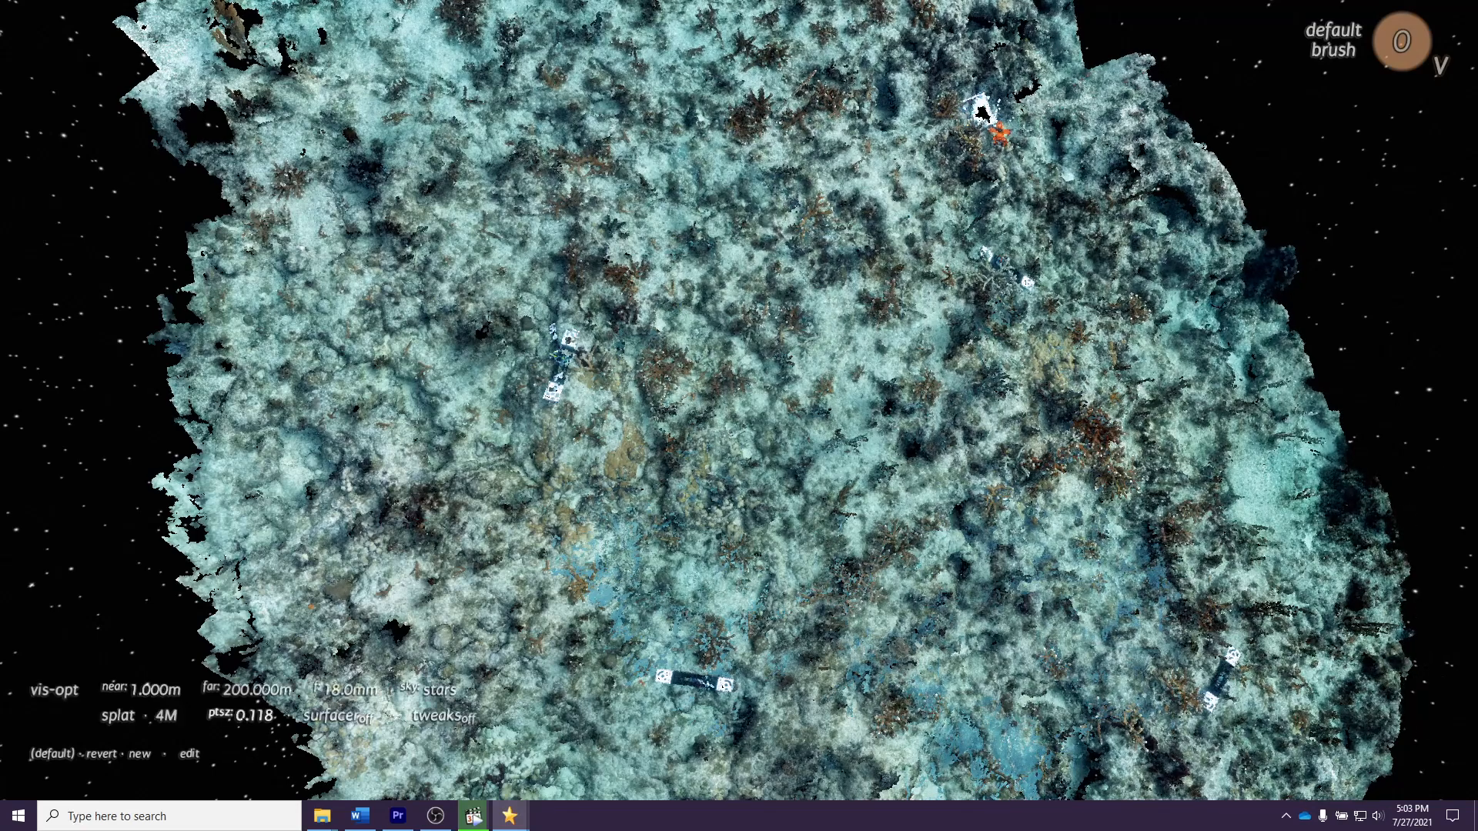
scroll(251, 716, "down", 1)
scroll(253, 716, "down", 1)
scroll(252, 715, "up", 2)
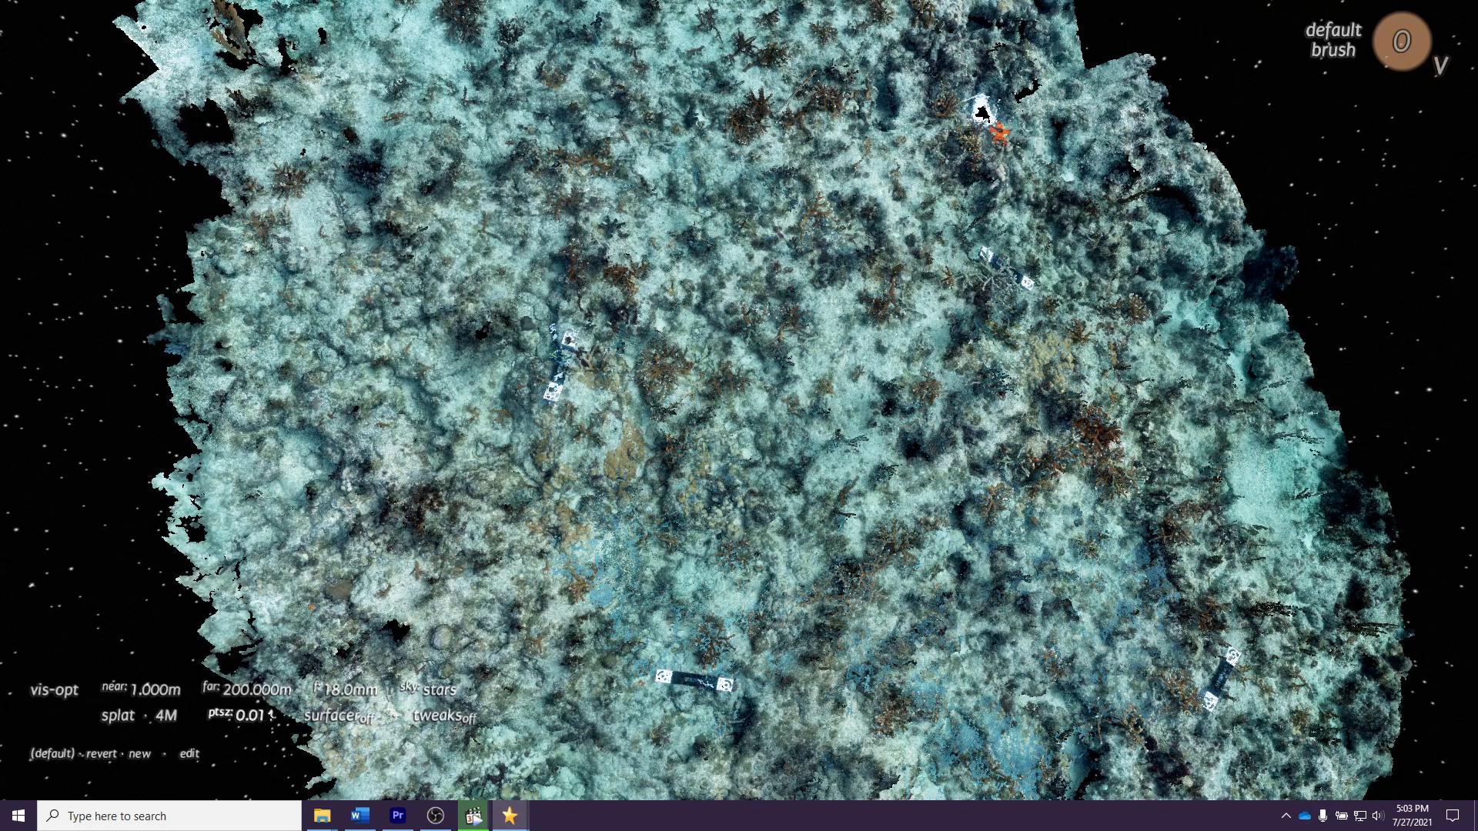
Step: Rotate the model and zoom out until the whole plot fits in view, then close the vis-opt settings
left_click_drag(582, 163, 455, 404)
left_click_drag(713, 228, 759, 384)
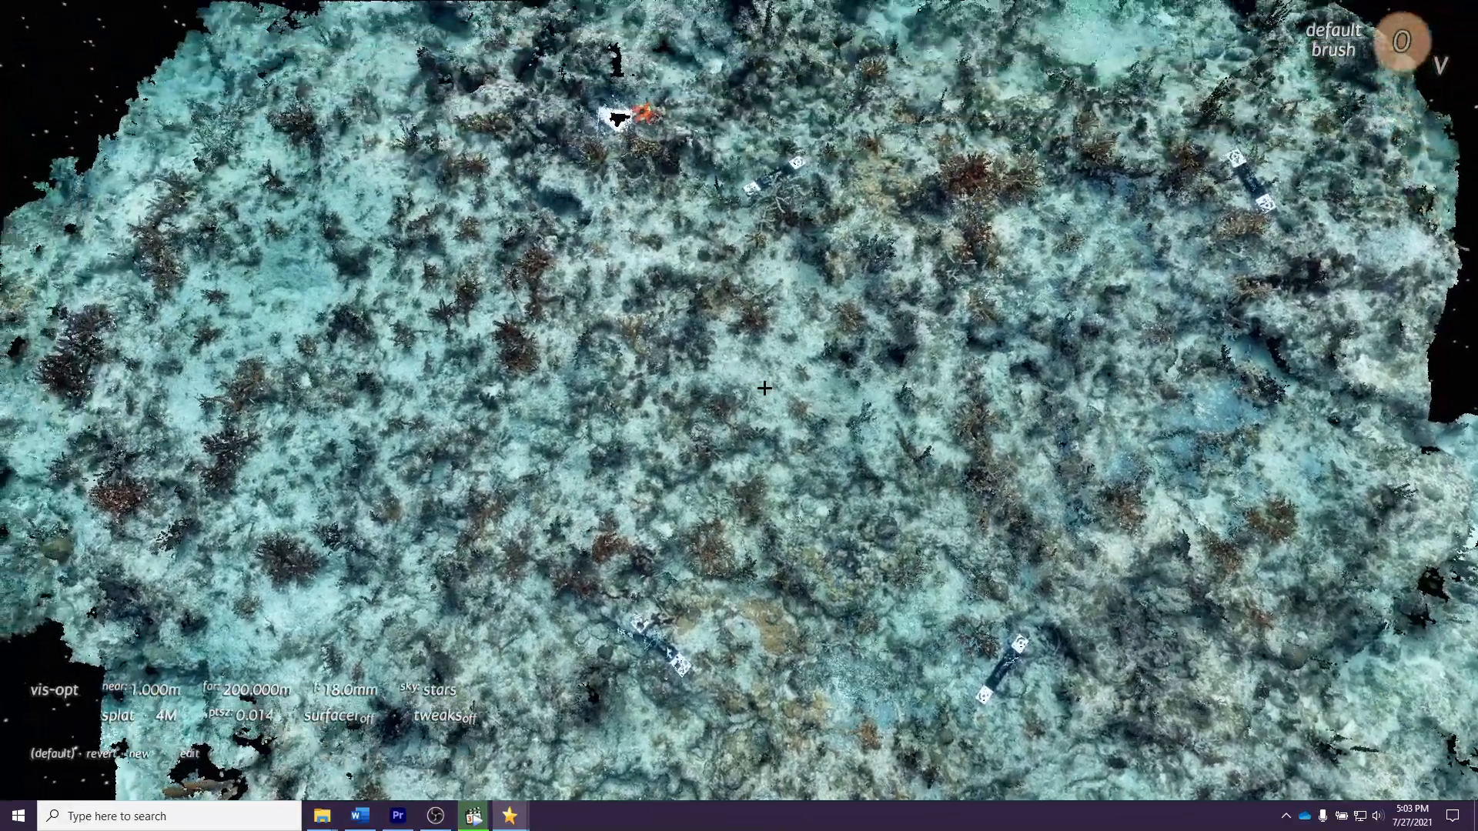
scroll(728, 476, "down", 5)
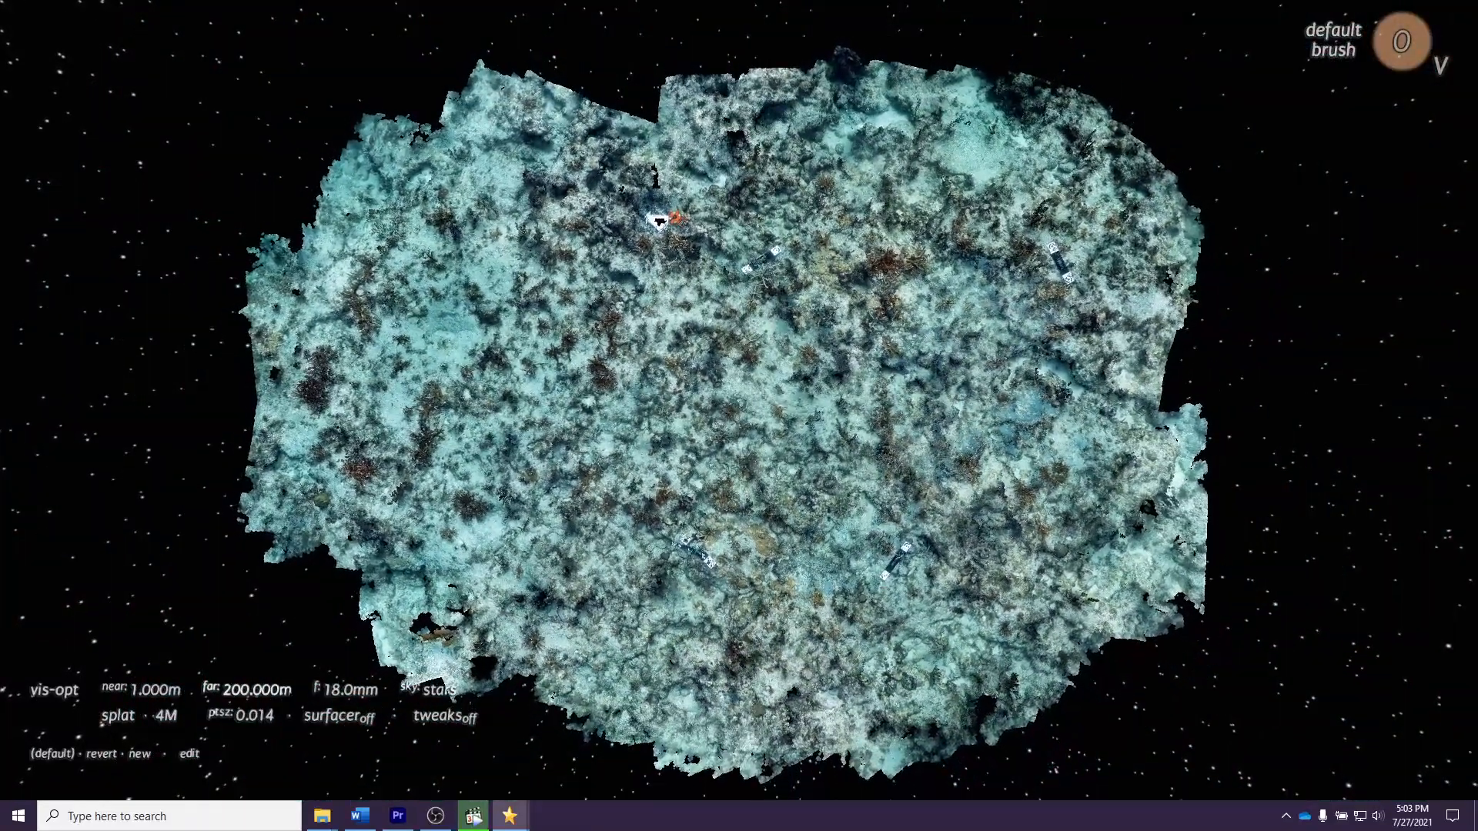
left_click(61, 691)
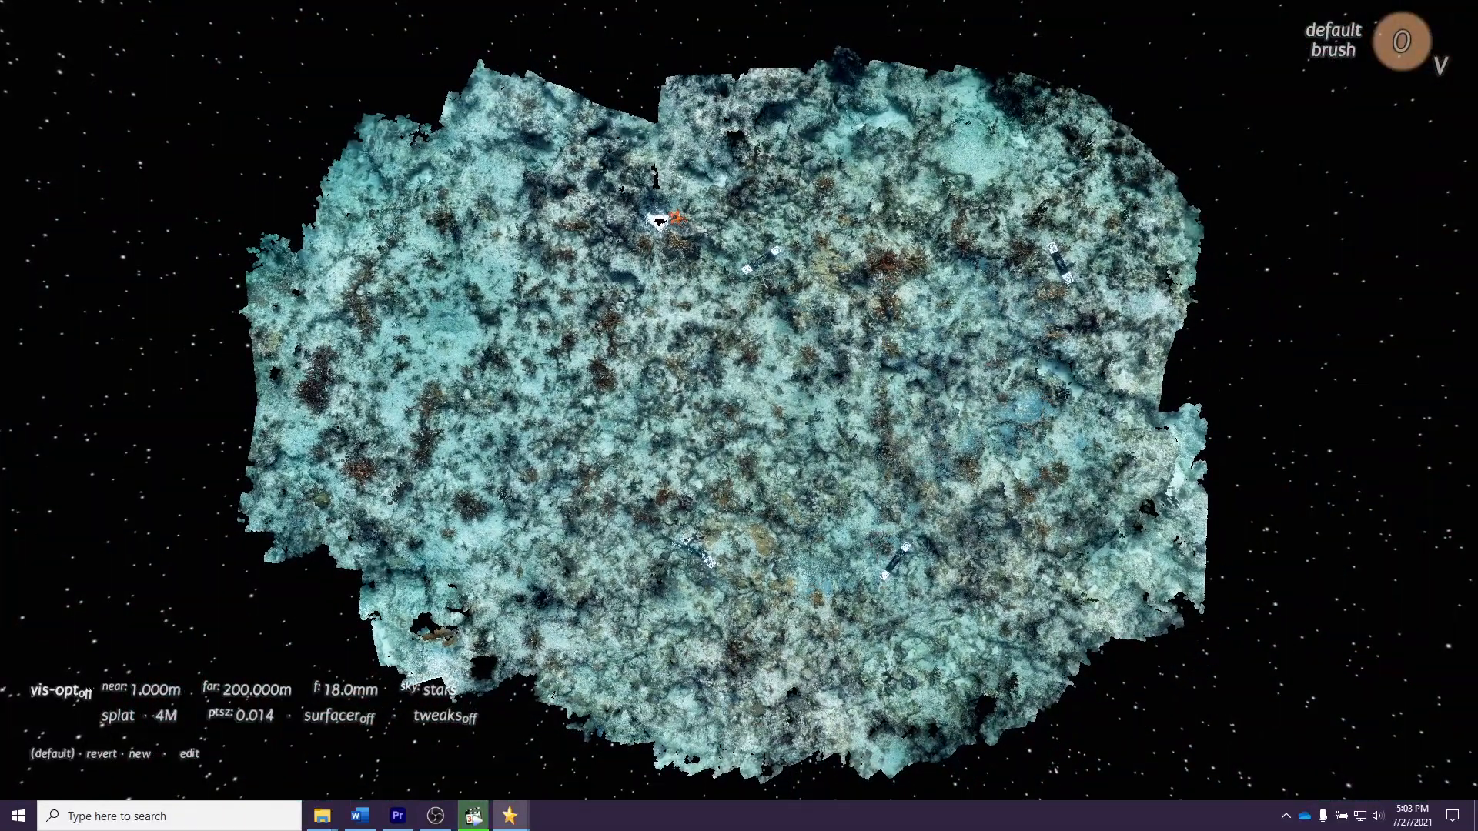
Step: Overwrite the default saved view with the current one in edit mode, then test it by moving the model and reverting
left_click(189, 755)
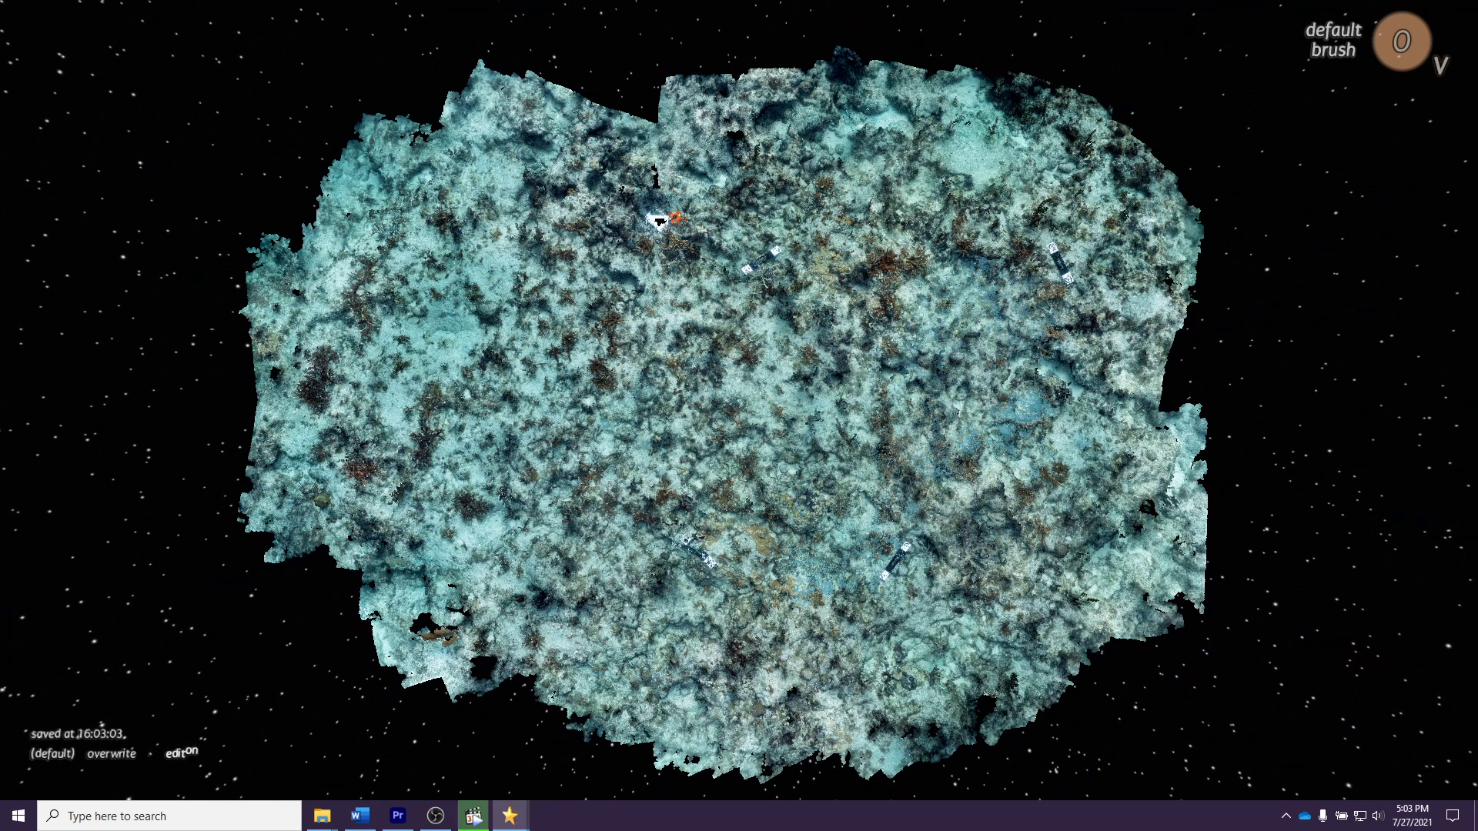
left_click(113, 755)
left_click(152, 754)
left_click(181, 754)
left_click_drag(678, 600, 643, 470)
left_click(102, 753)
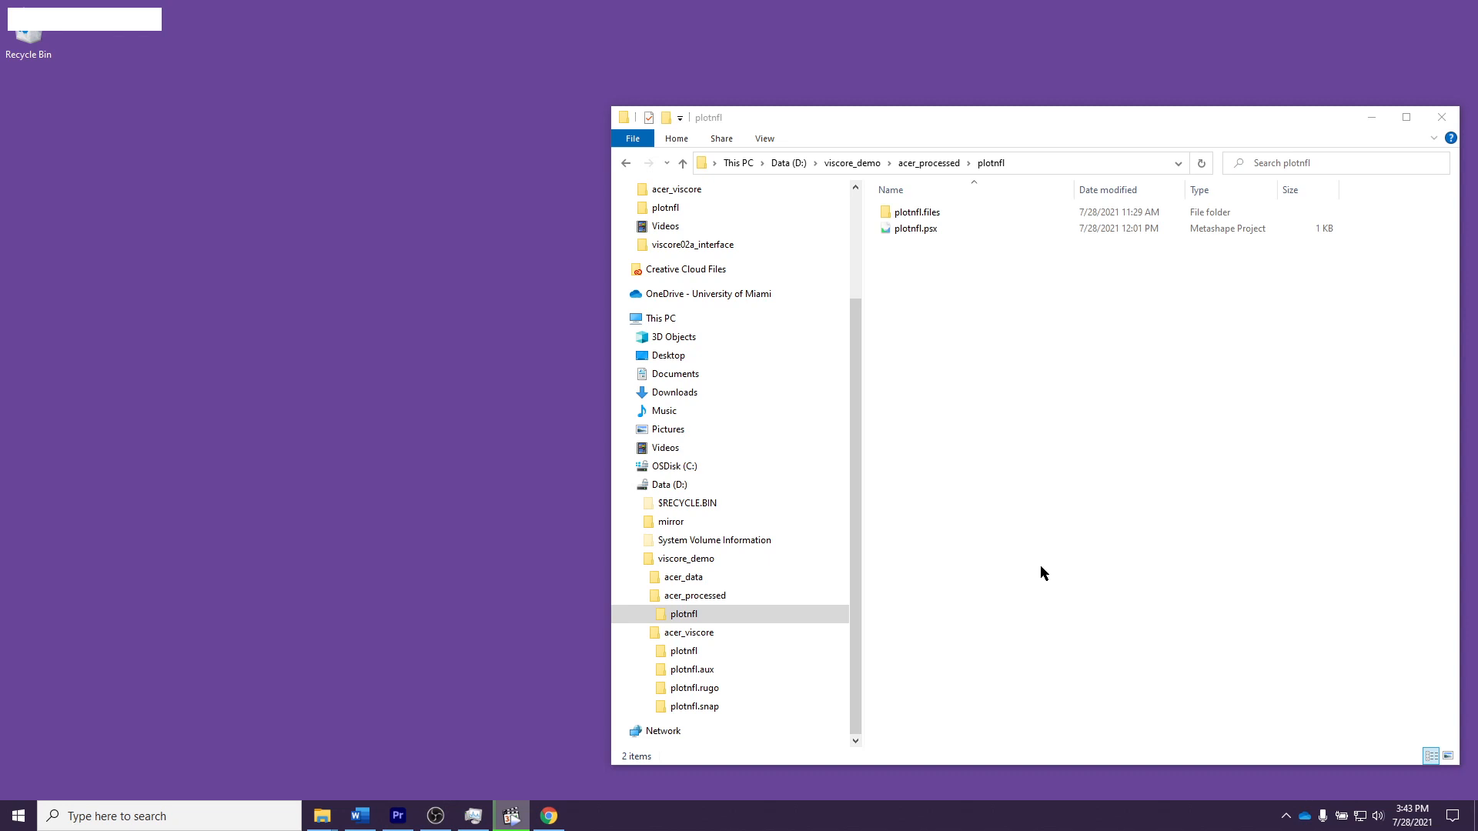
Step: Open the plotnfl.psx project in Metashape and expand the chunk "Chunk 1 copy NO SCALE"
left_click(923, 233)
key("Return")
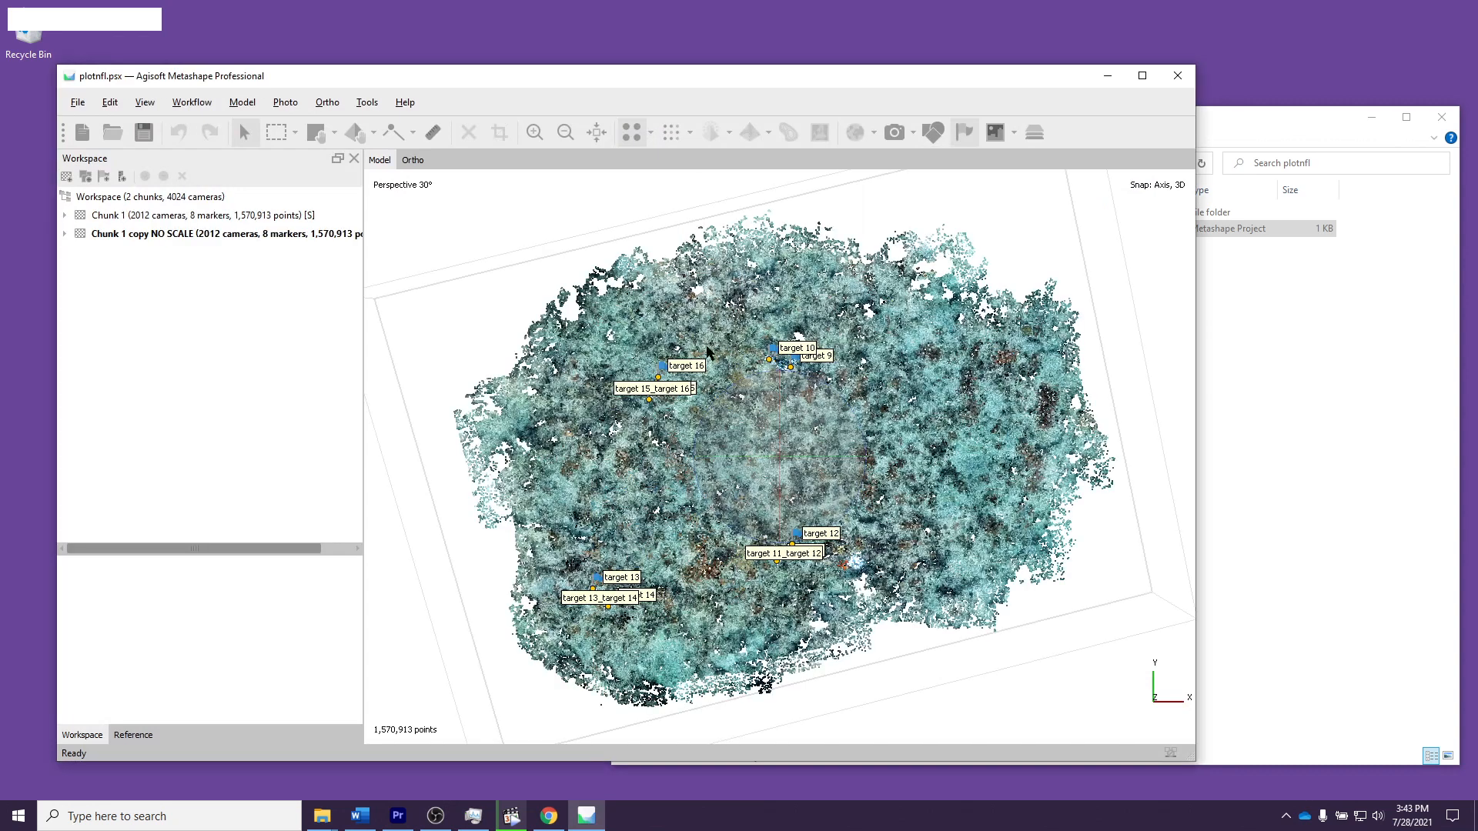
left_click(128, 239)
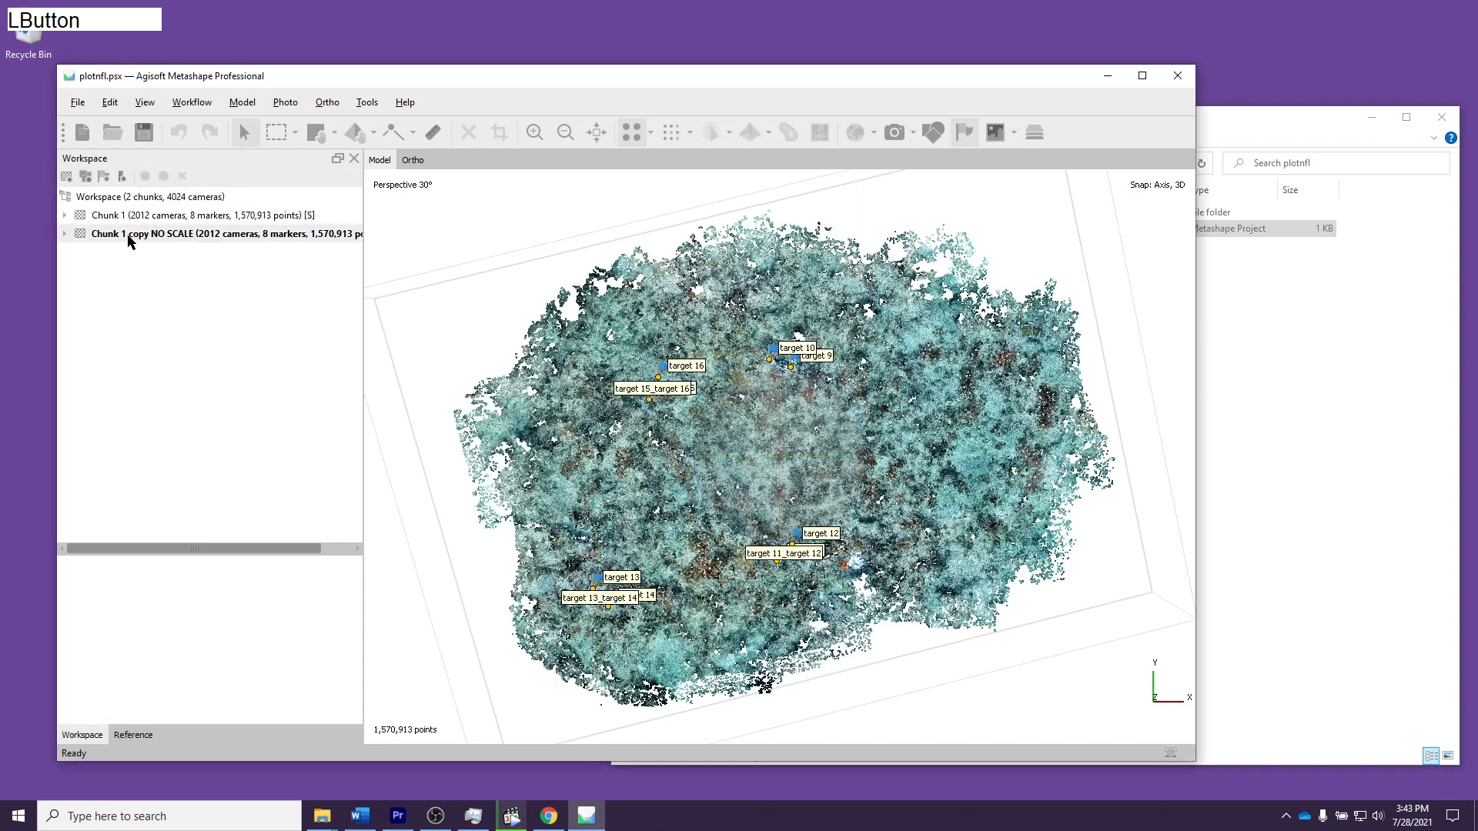
left_click(65, 234)
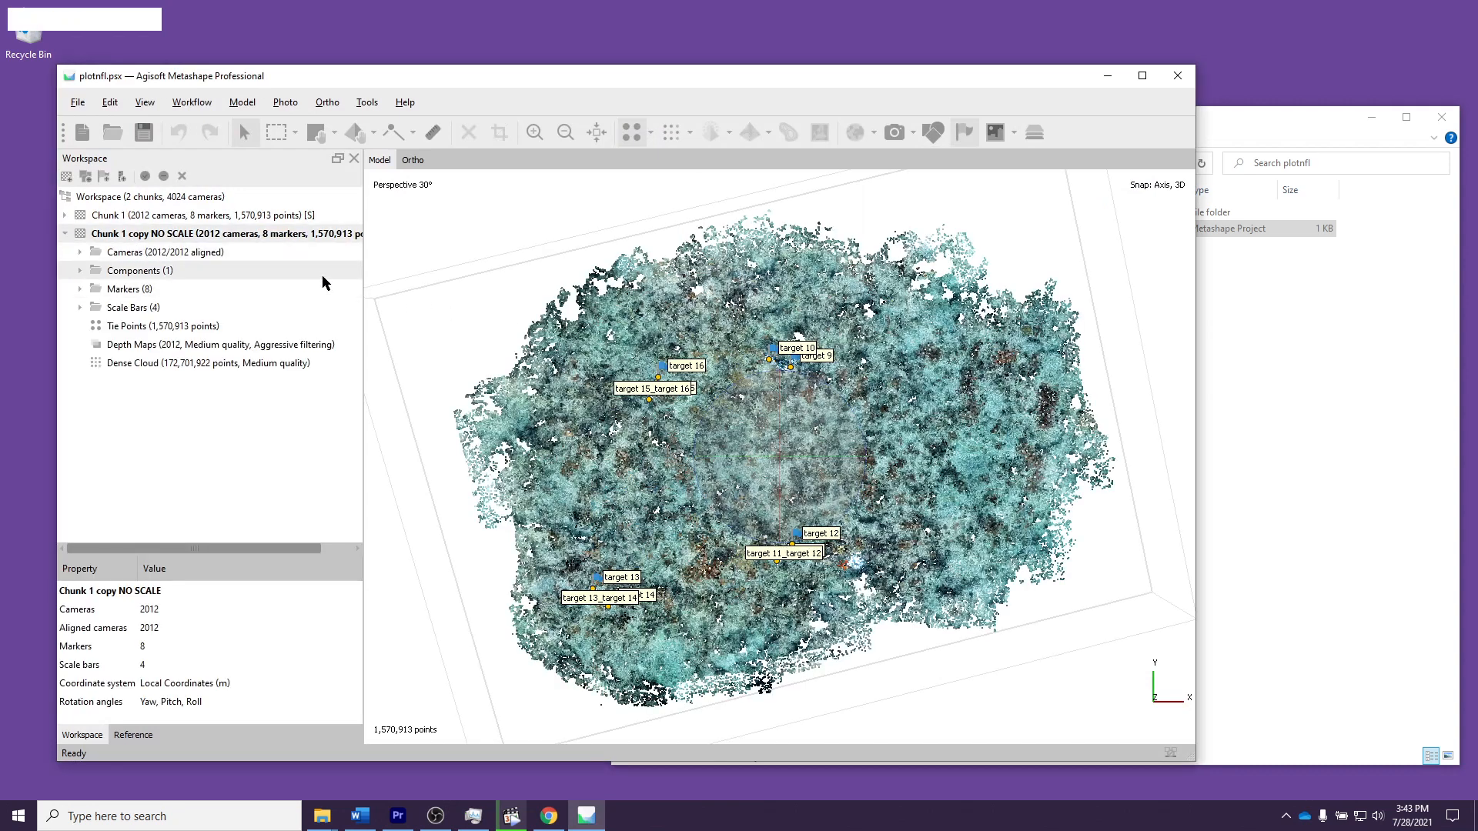
Step: Show the Console pane and open the Run Python Script dialog from it
key("ctrl+r")
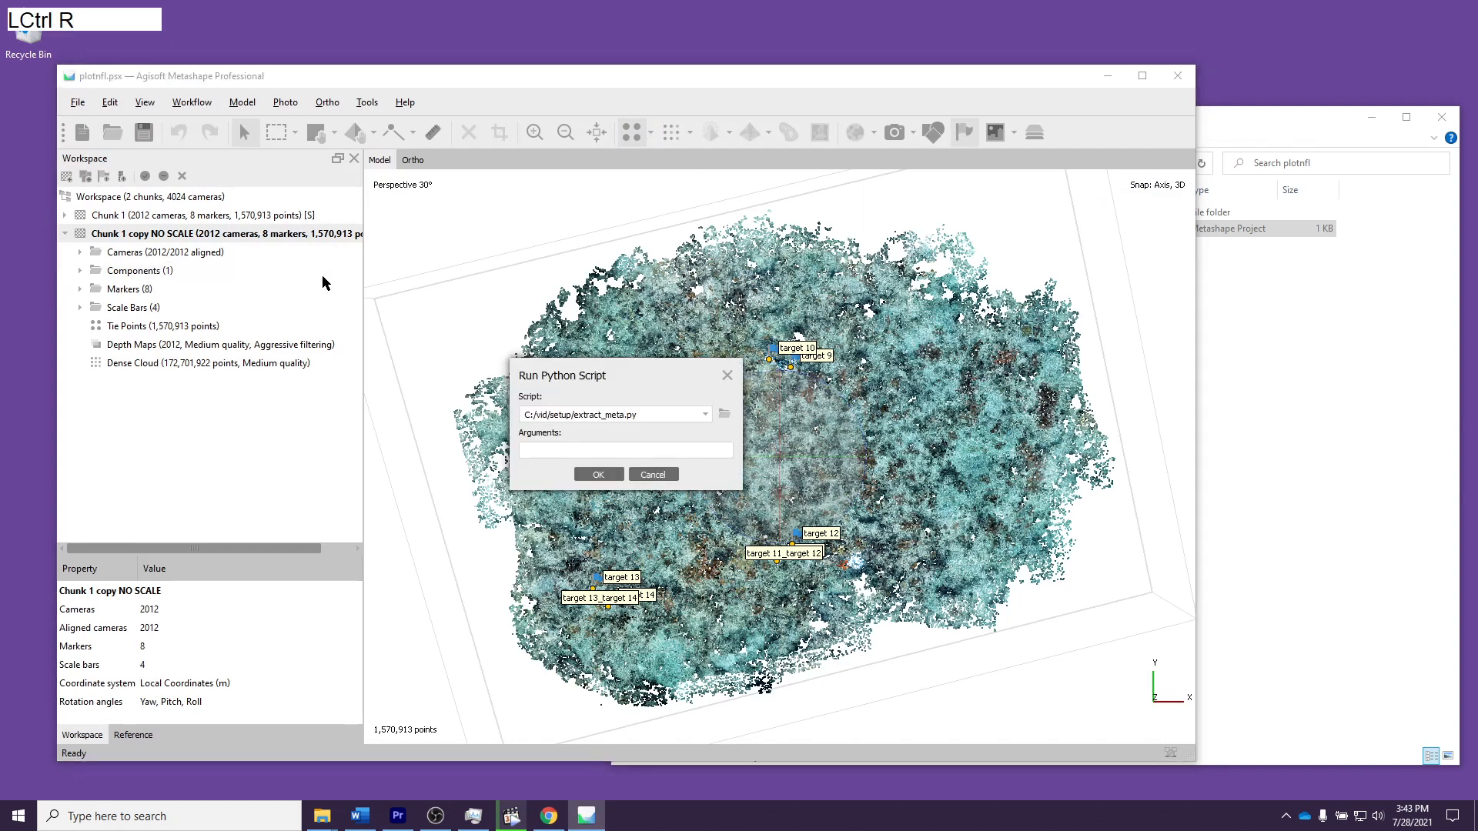
left_click(653, 474)
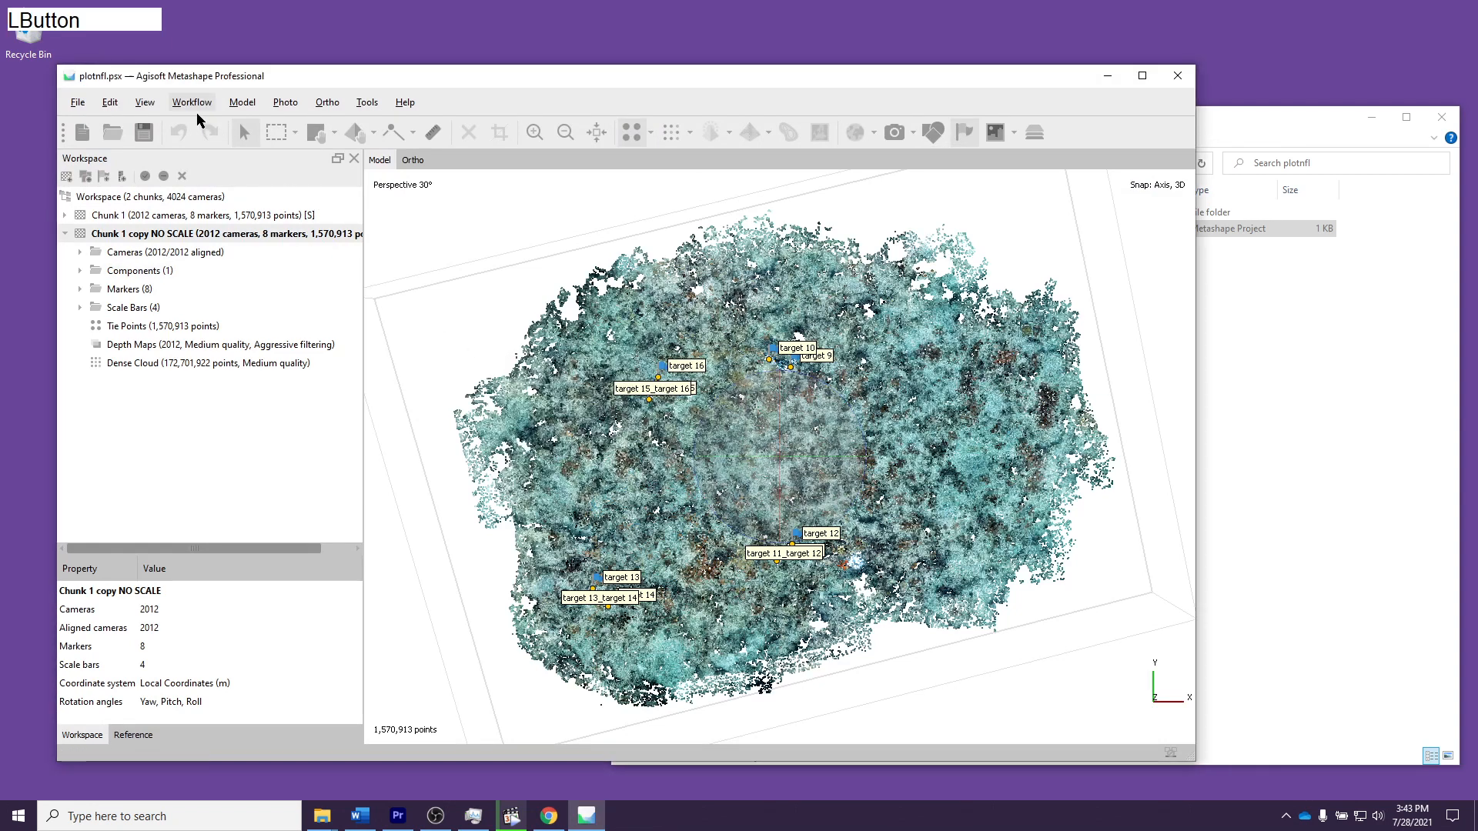
left_click(145, 103)
mouse_move(155, 187)
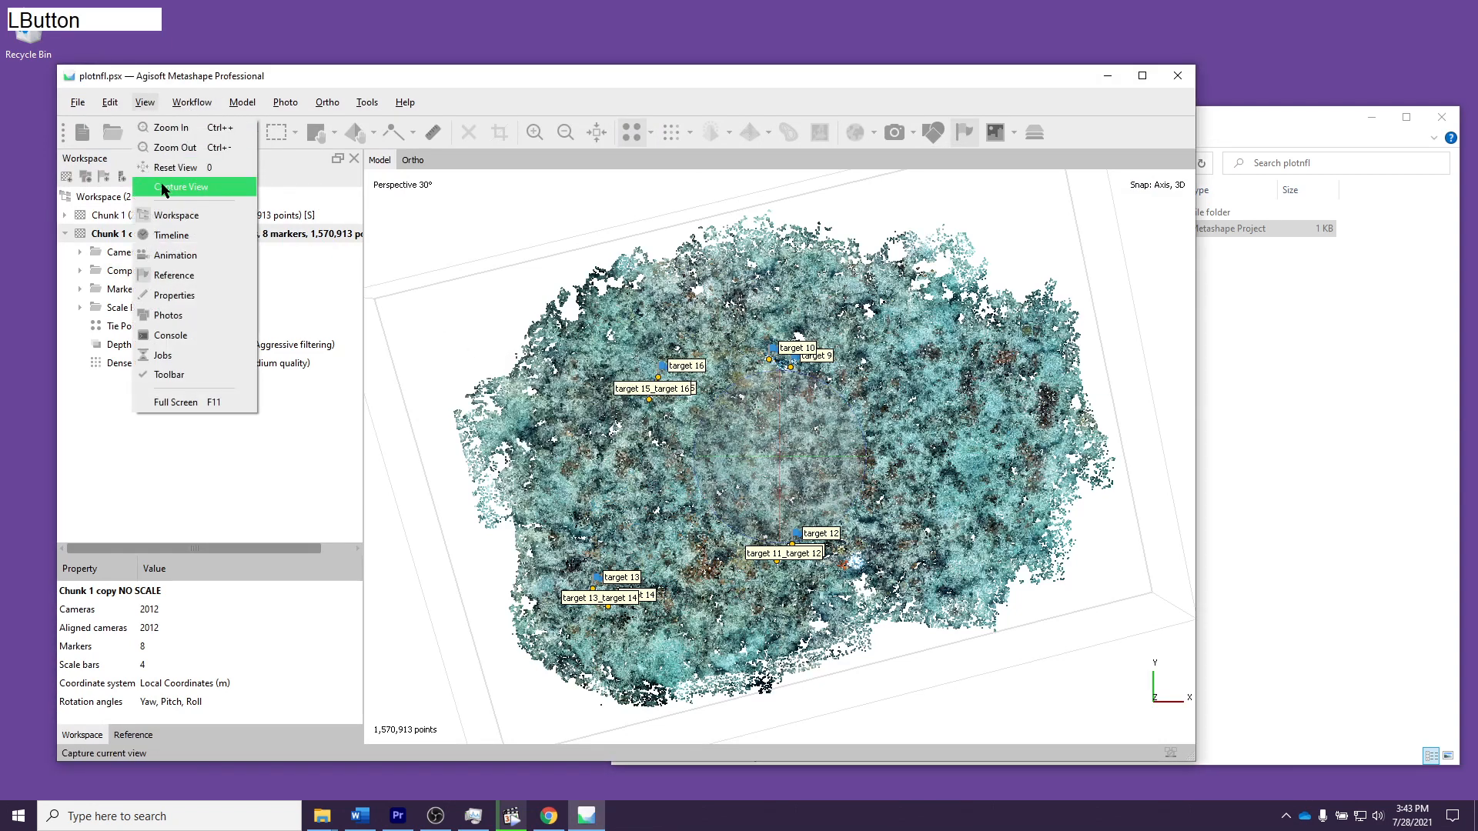
left_click(177, 332)
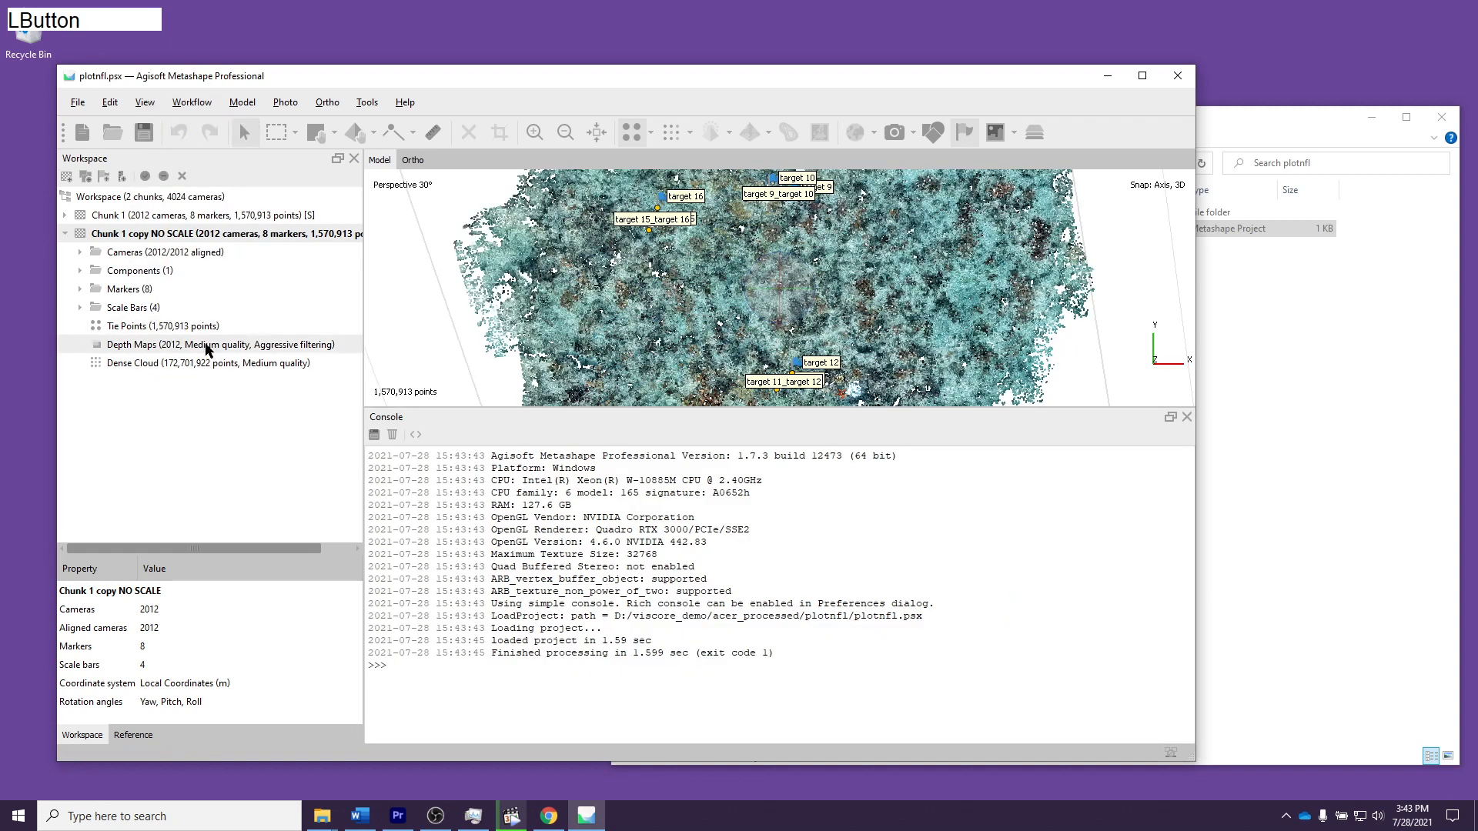
left_click(416, 435)
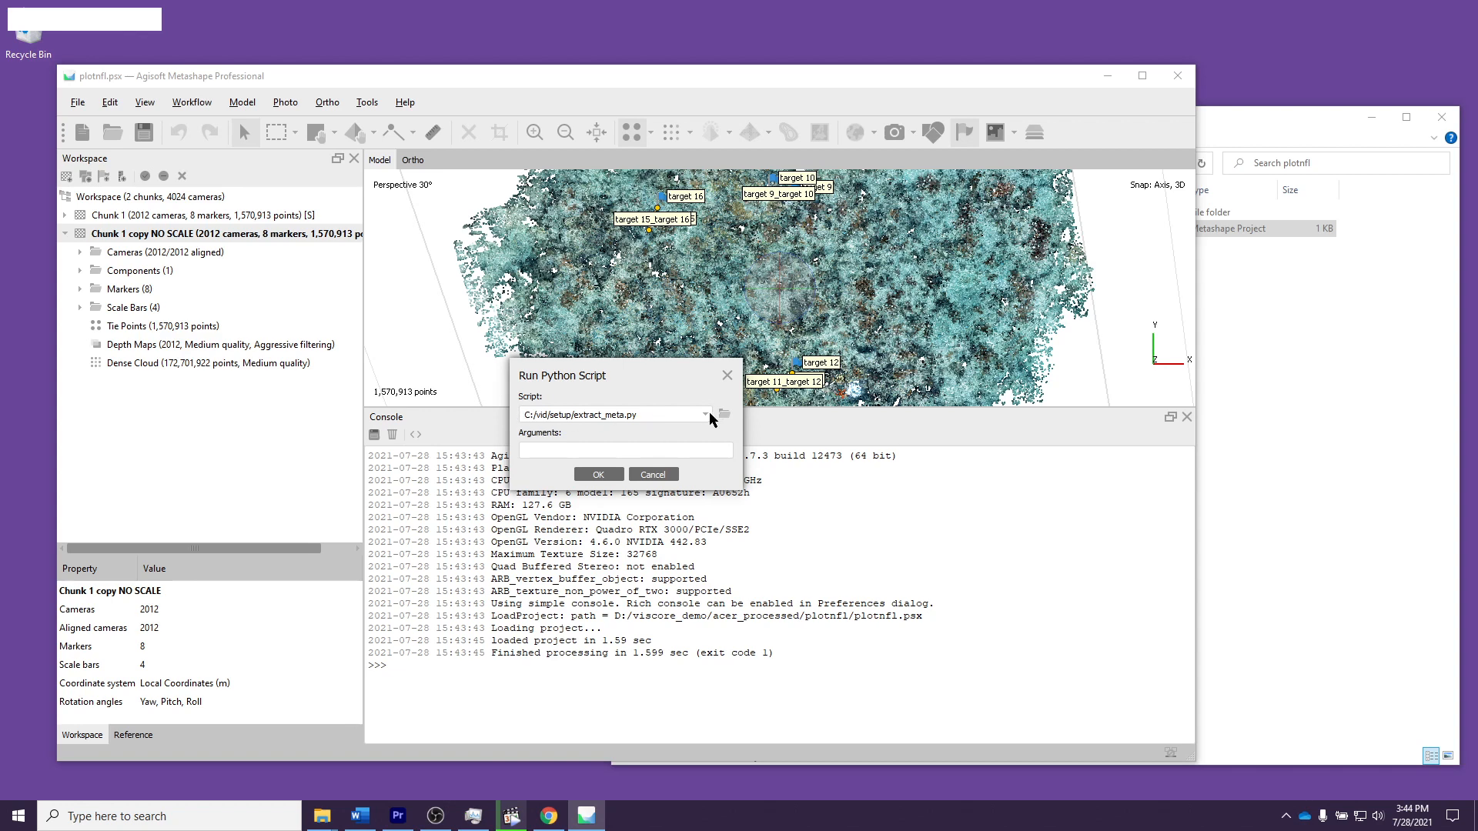
Step: Run the script C:/vid/setup/extract_meta.py without arguments and agree to process the data locally
left_click(639, 414)
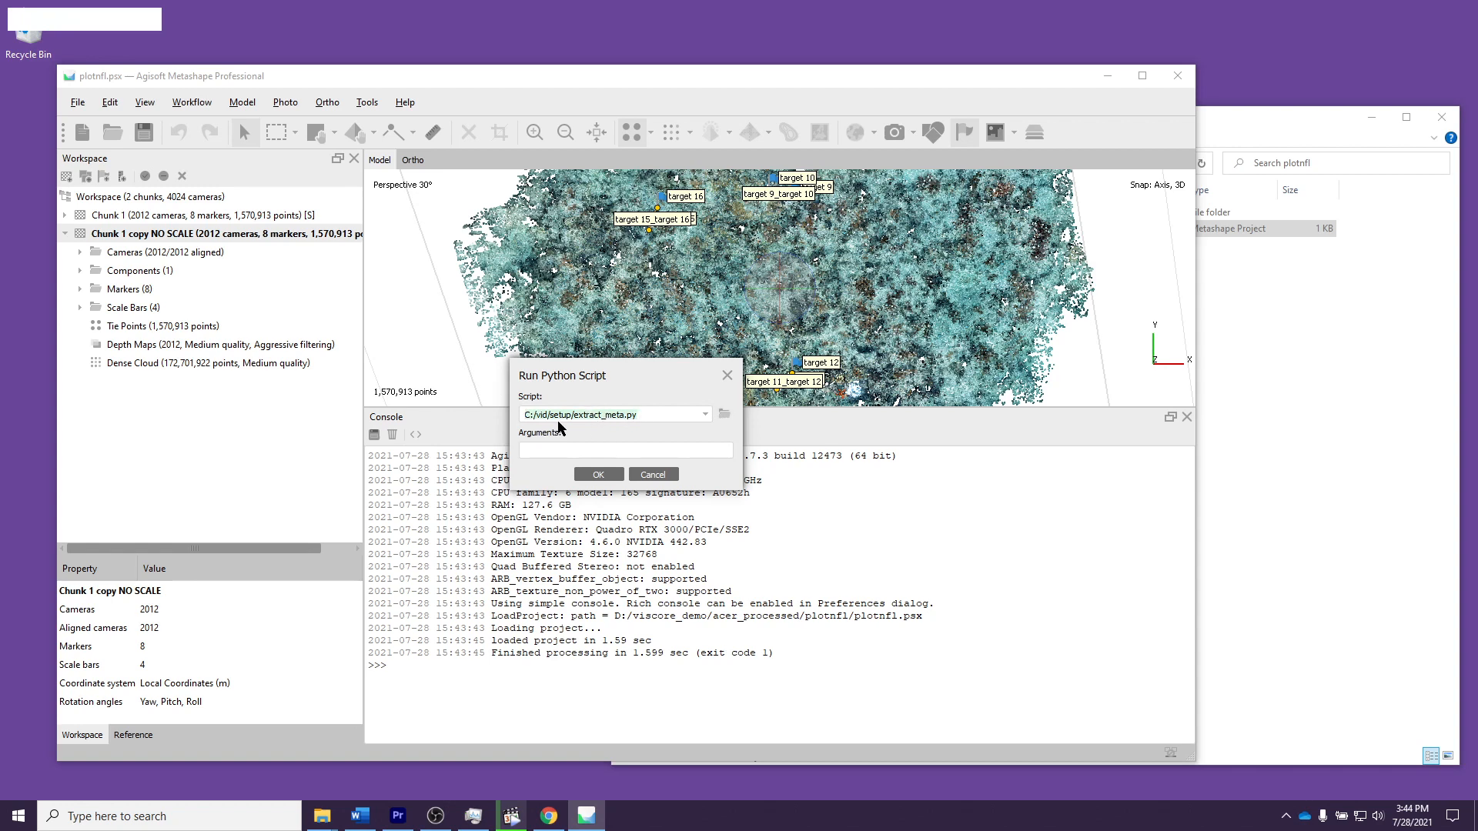
left_click(654, 416)
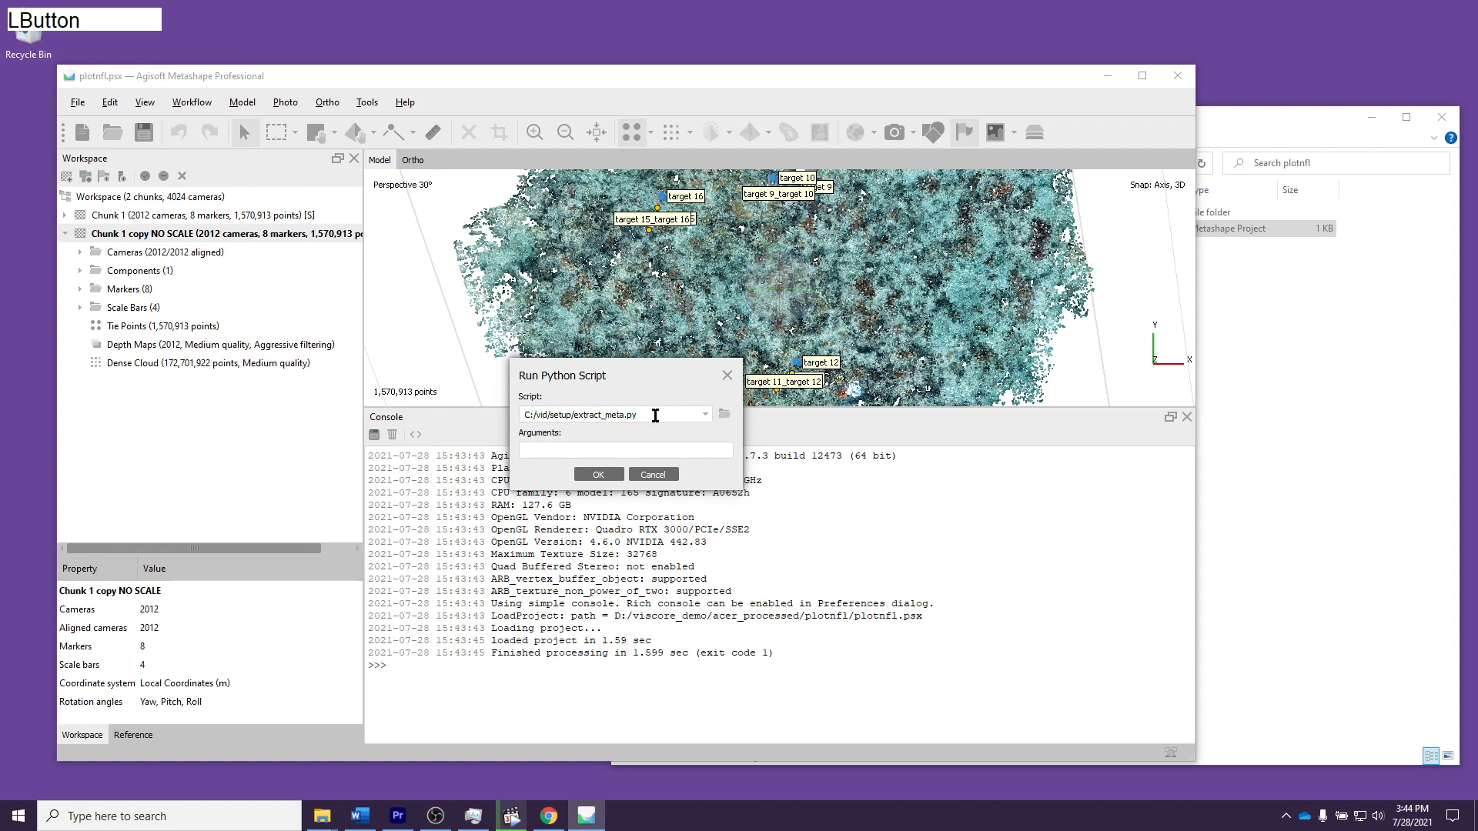
left_click(599, 475)
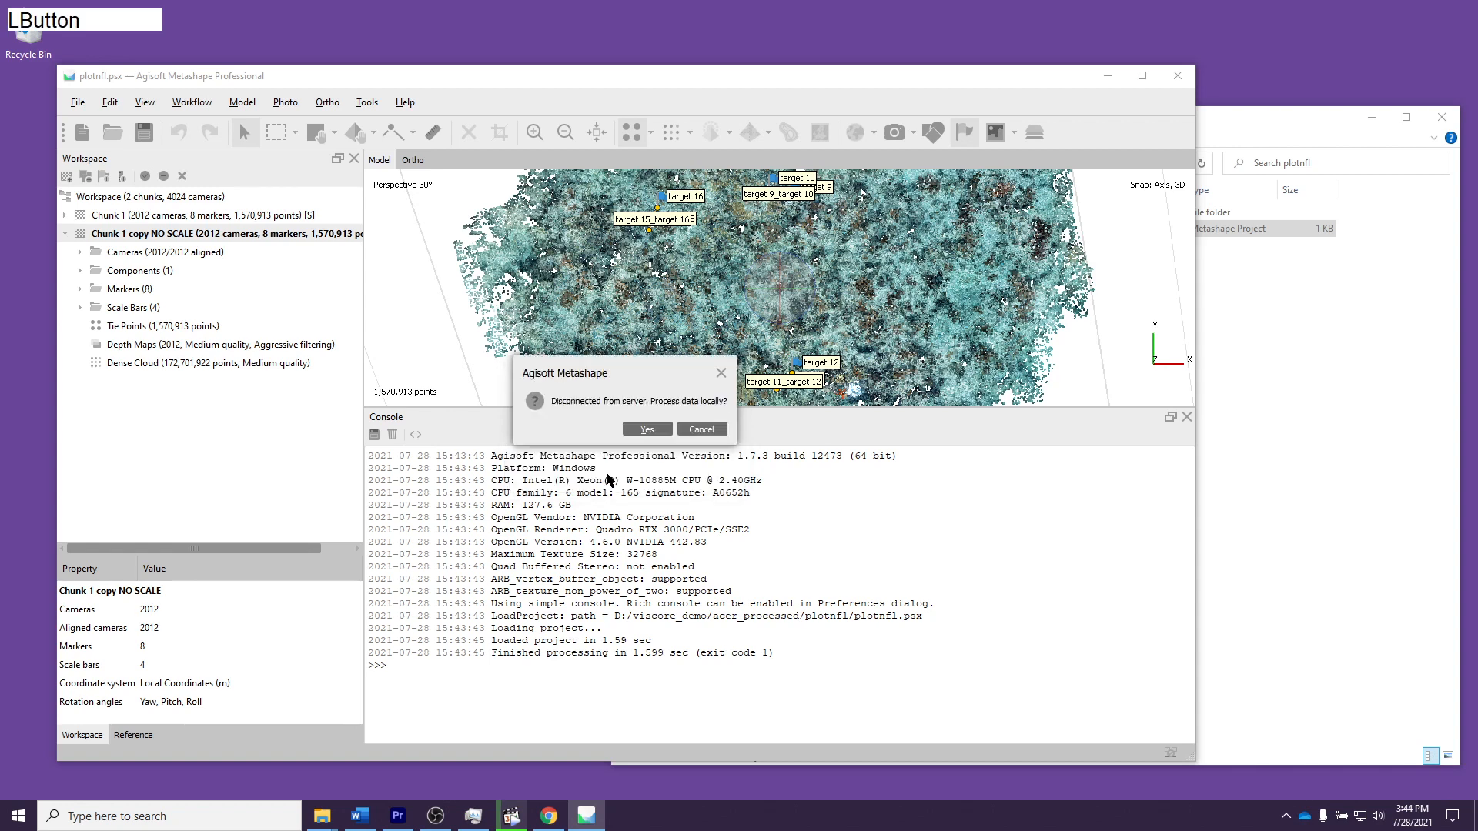
left_click(647, 429)
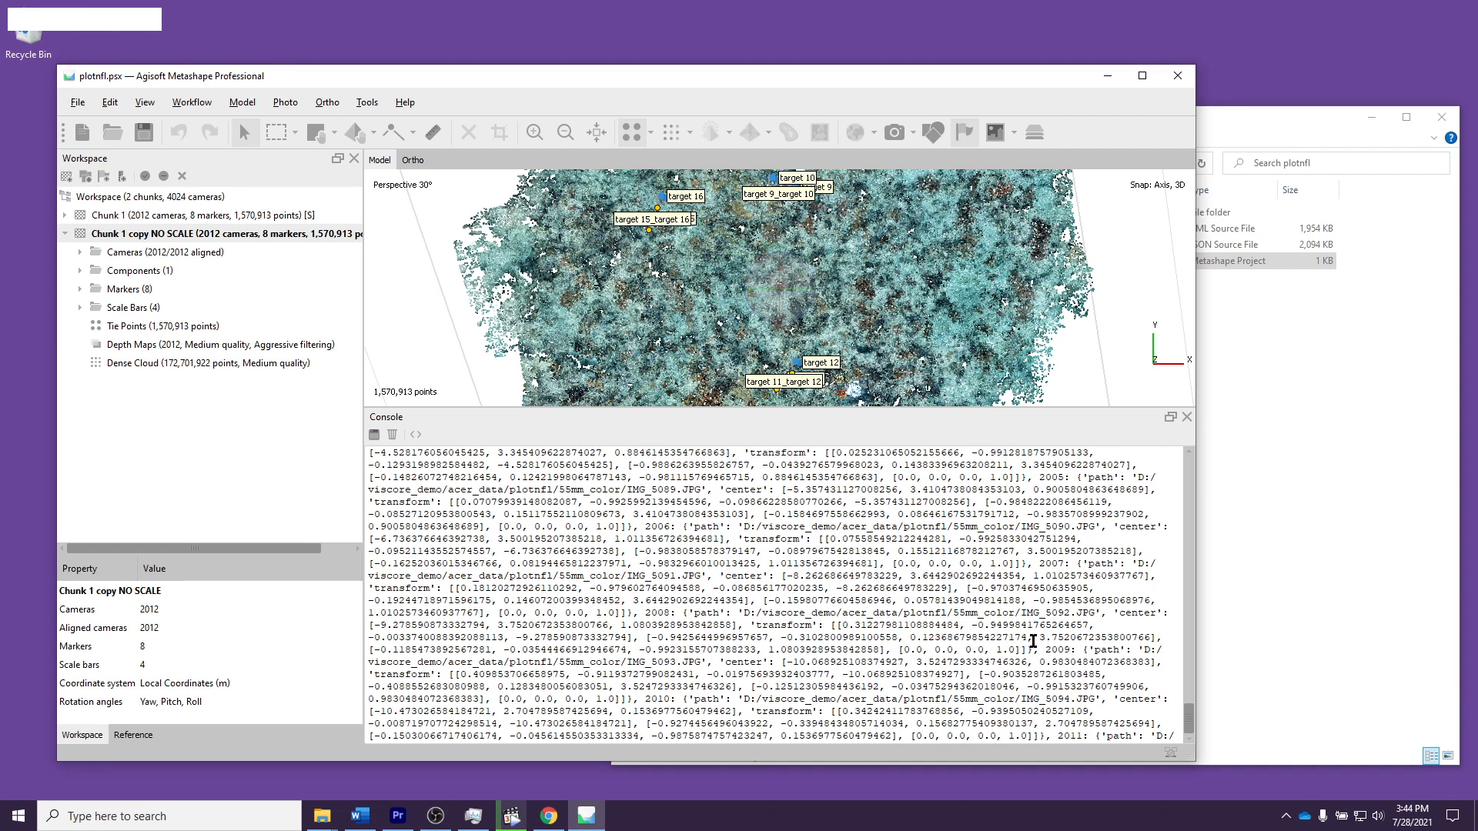
Step: Move plotnfl.cams.xml and plotnfl.meta.json from acer_processed\plotnfl to acer_viscore, replacing the existing files, and open acer_viscore
left_click(1247, 458)
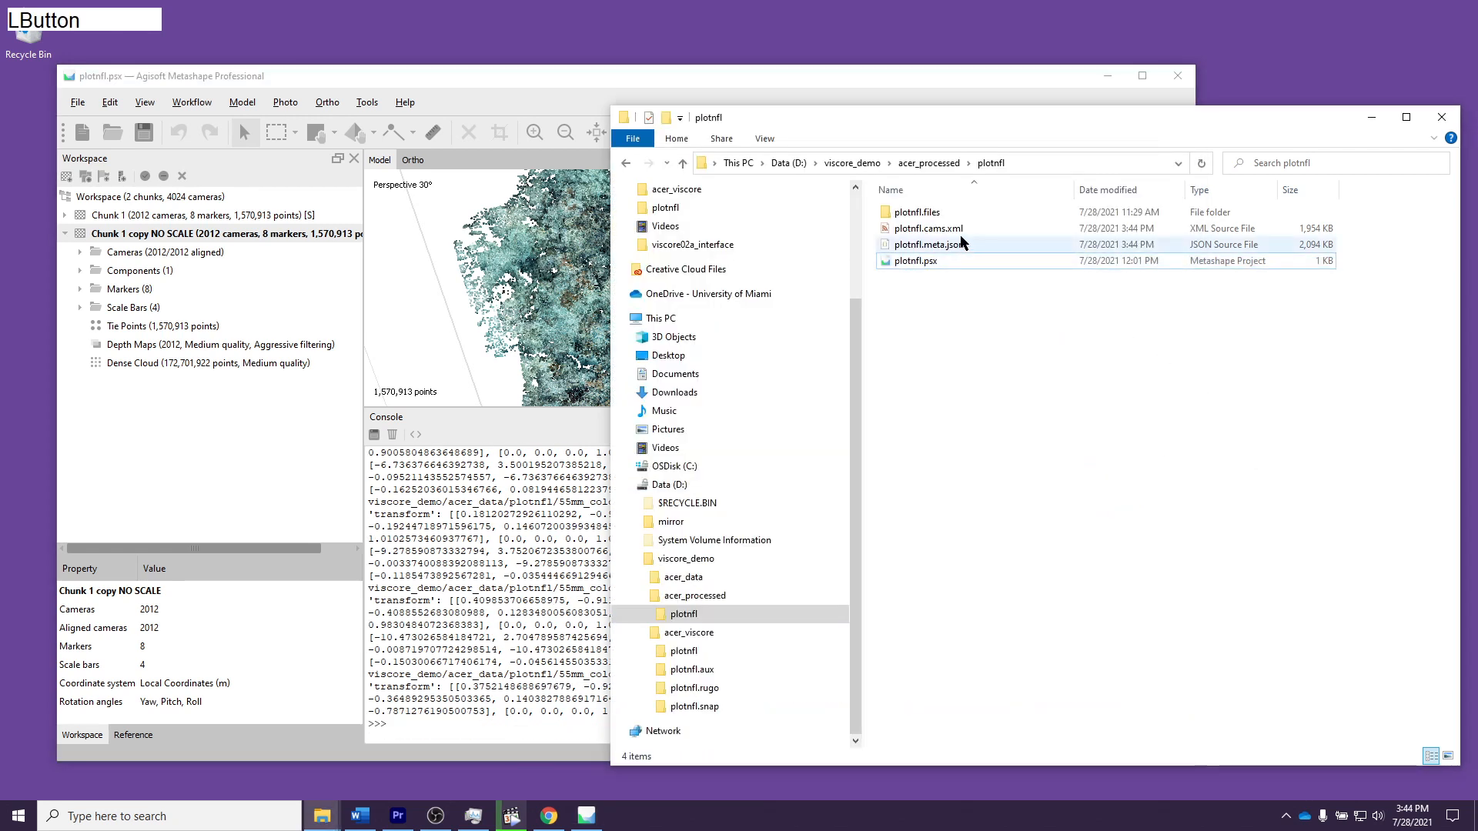
left_click(939, 229)
left_click(976, 246, "shift")
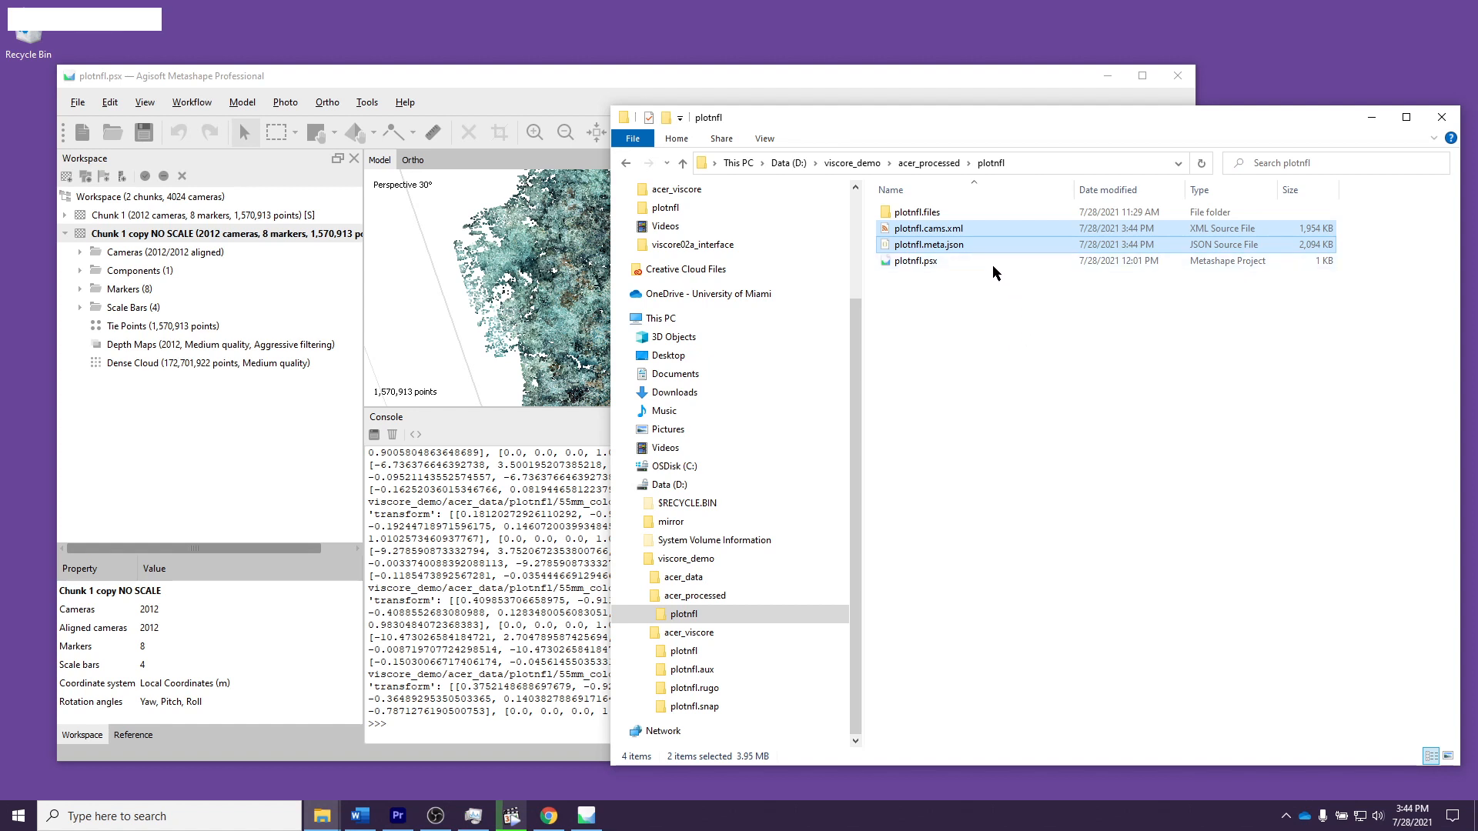
left_click_drag(954, 231, 755, 633)
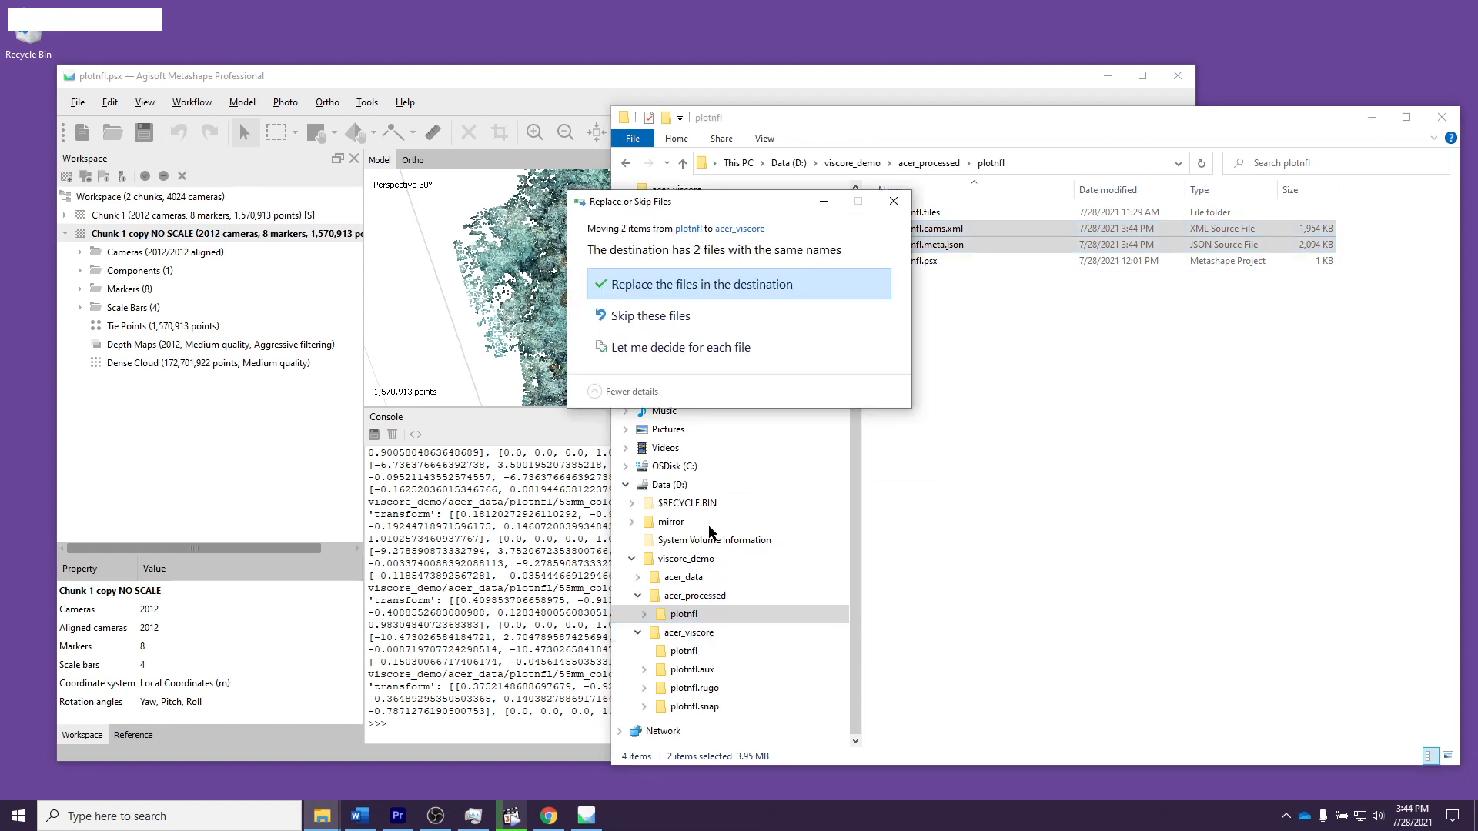
left_click(701, 285)
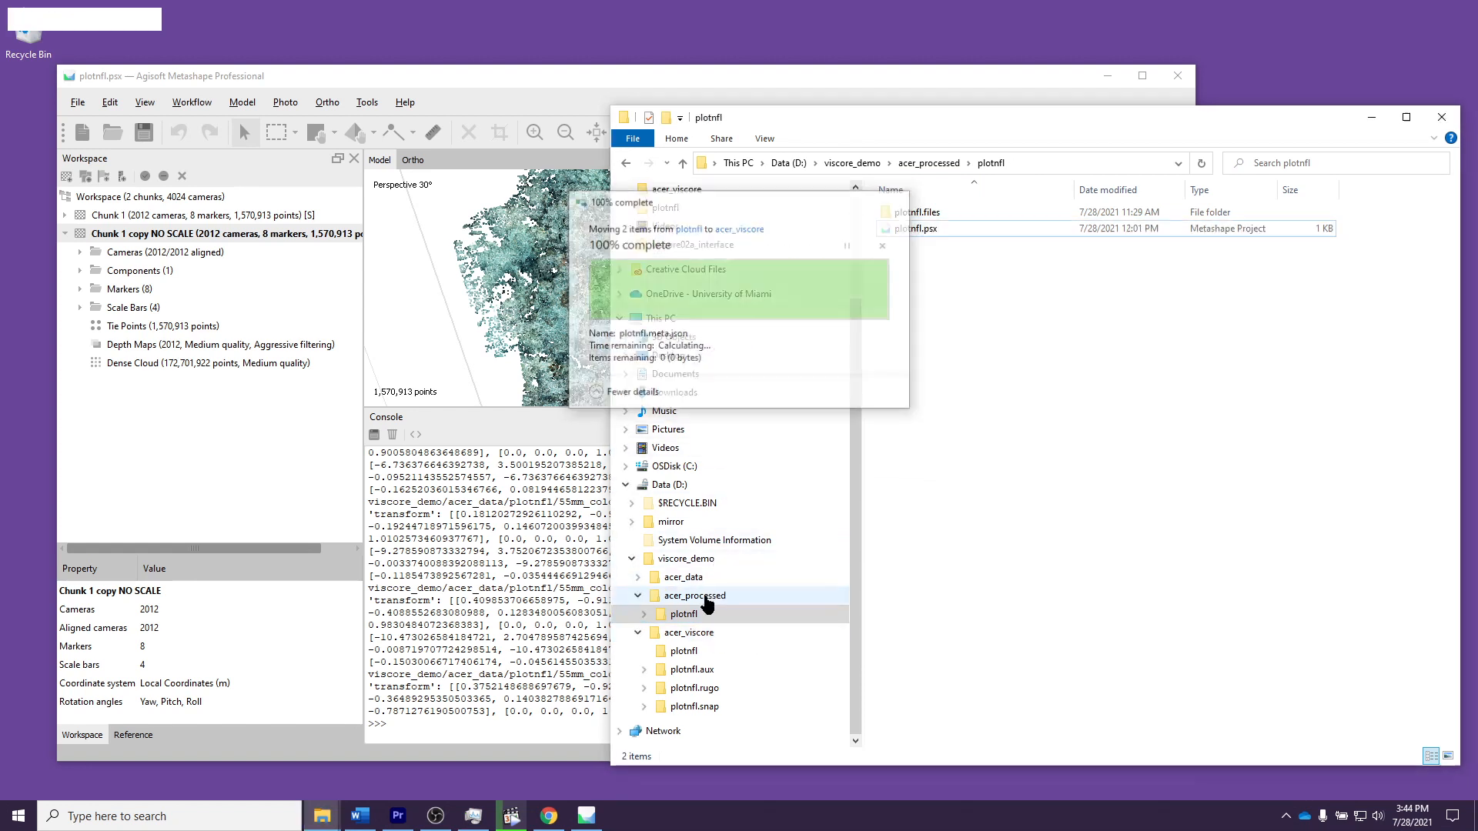
left_click(712, 638)
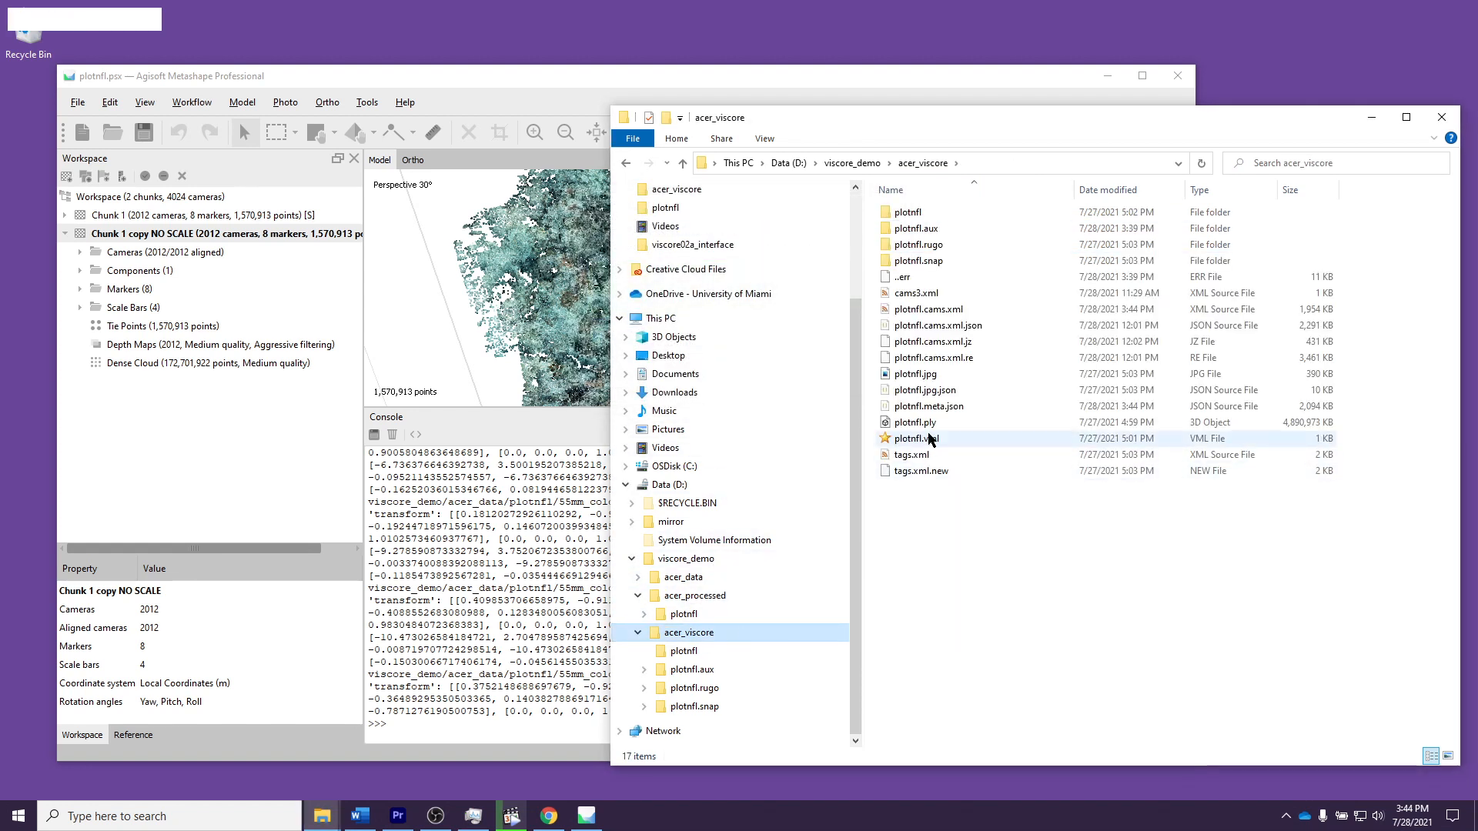
Step: Close Metashape, reopen plotnfl.vml in Viscore and open the cams settings
left_click(1178, 75)
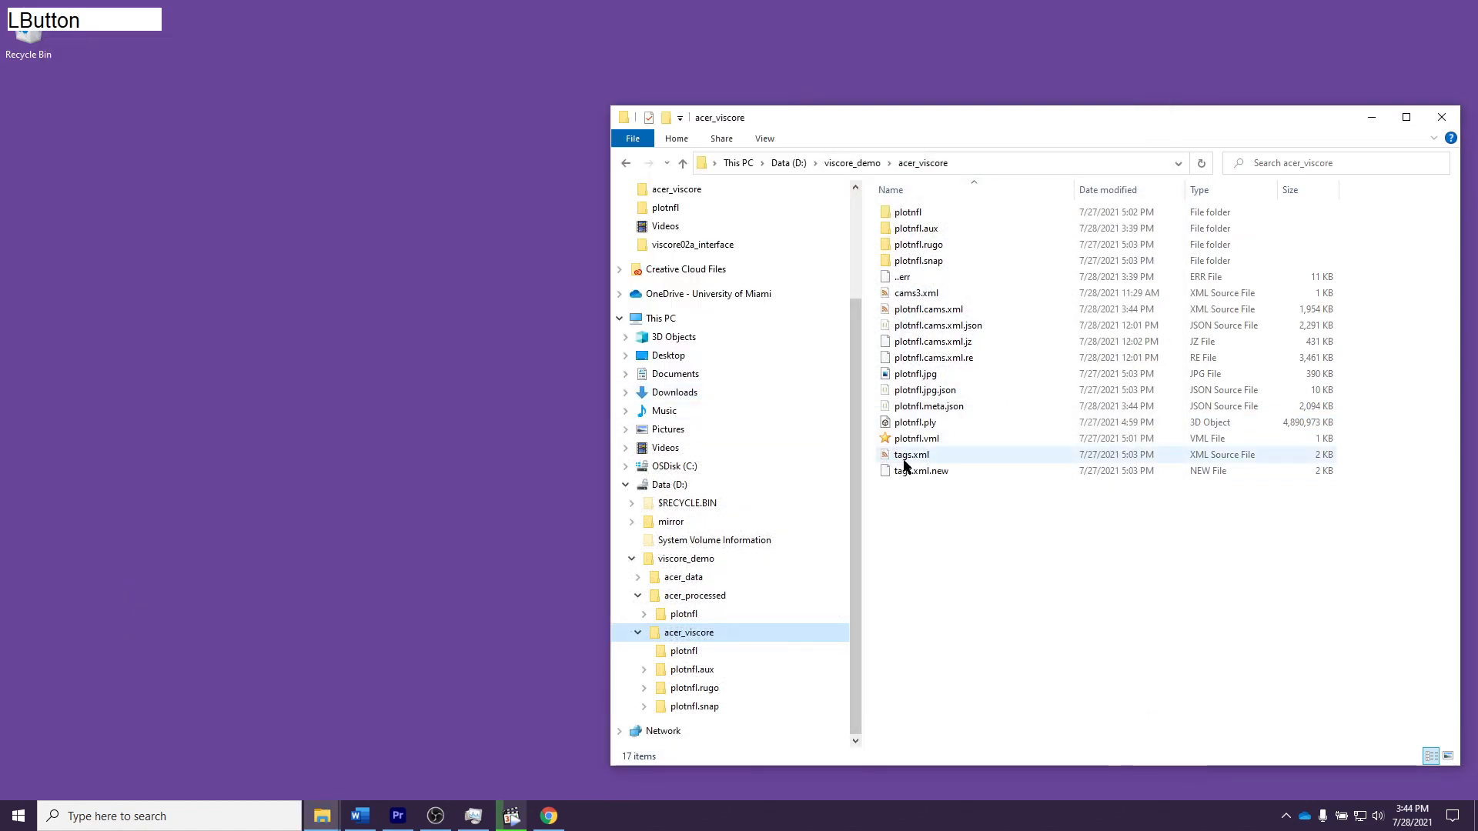
double_click(918, 441)
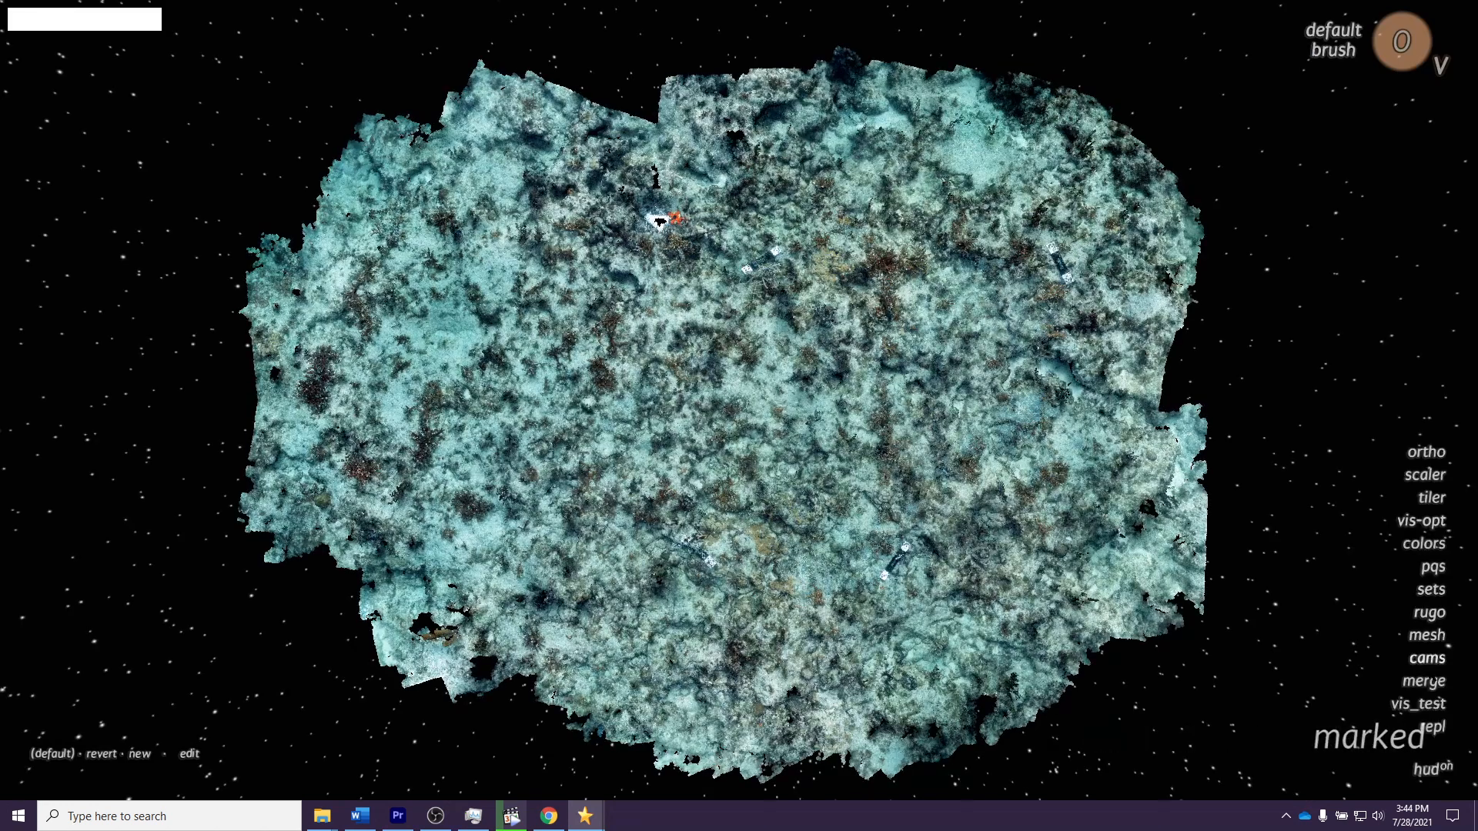
left_click(1427, 658)
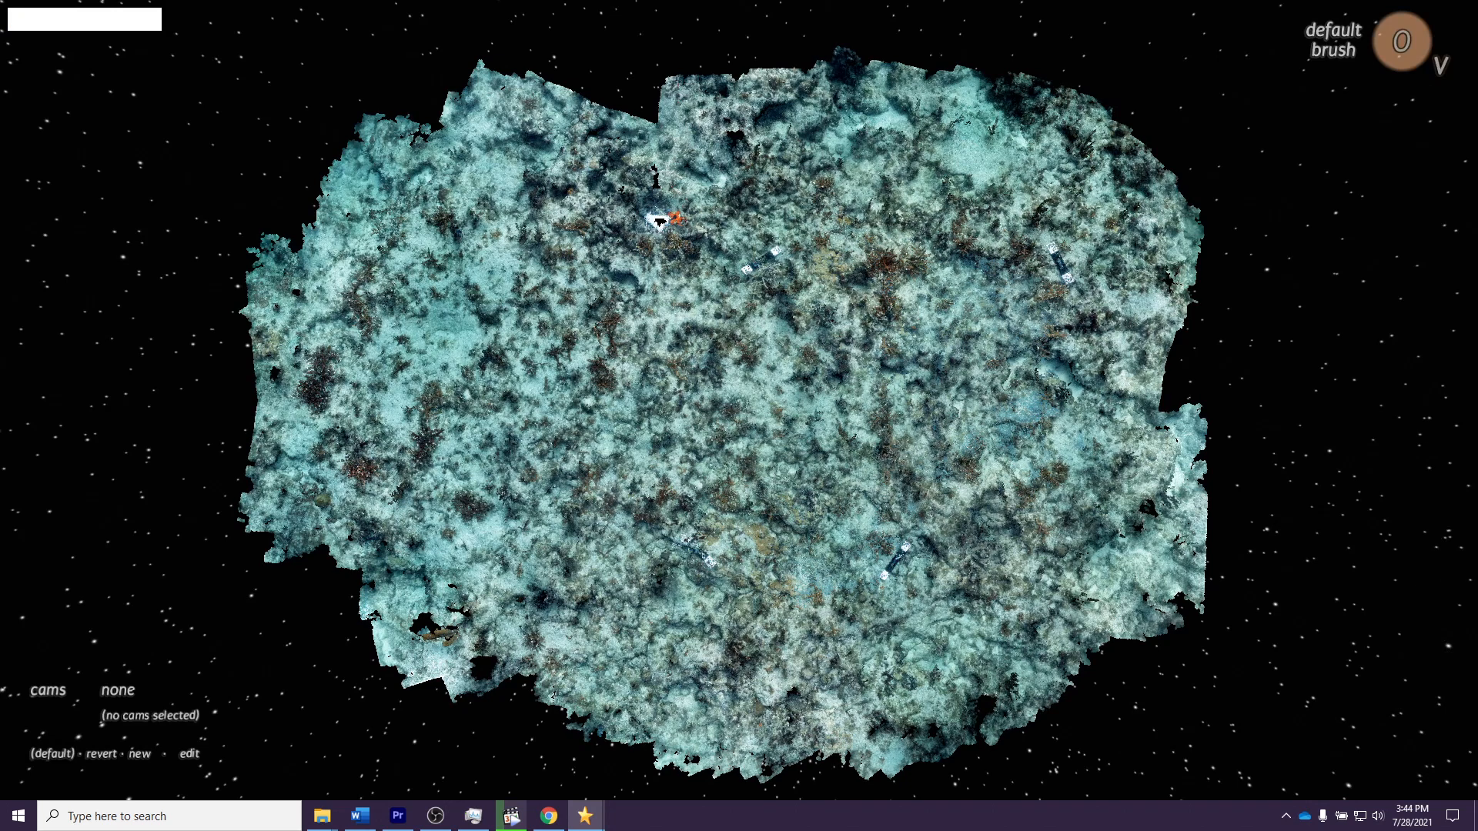
Step: Load the plotnfl cameras, show their dots and path over the point cloud, and turn both overlays off again
left_click(119, 691)
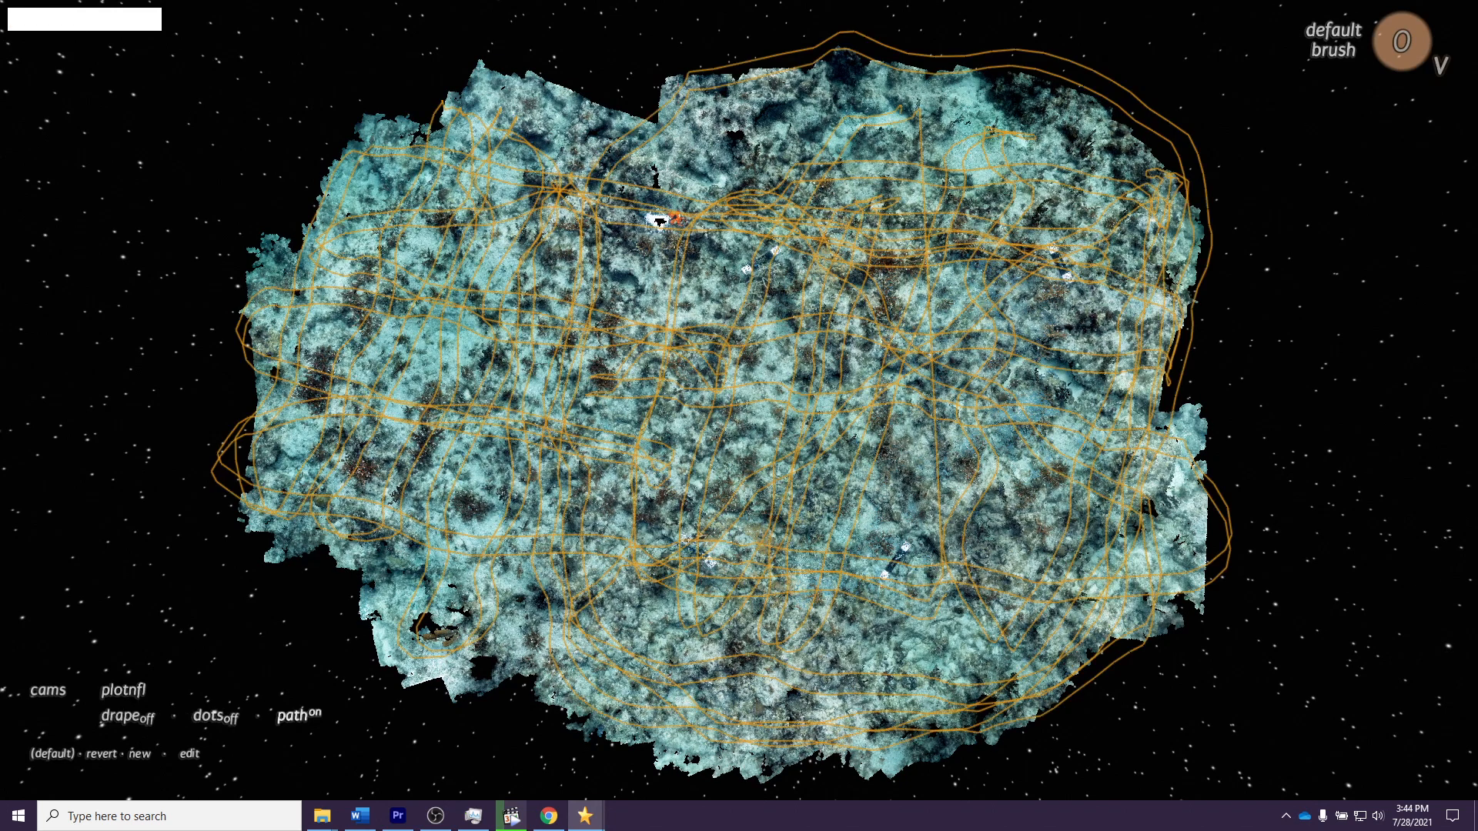
left_click(214, 716)
left_click(291, 716)
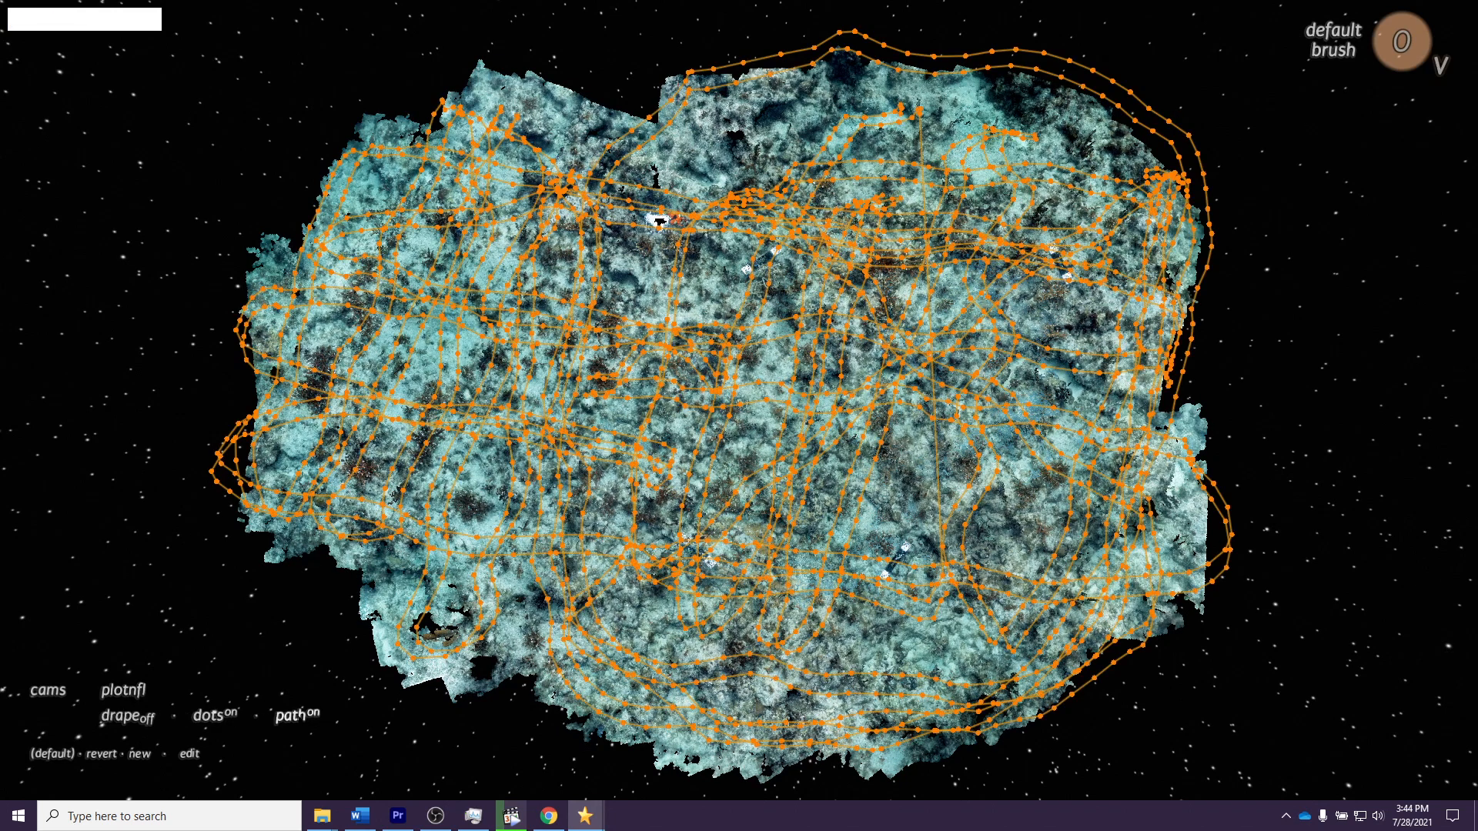
left_click(293, 716)
left_click(215, 716)
left_click(216, 716)
left_click(296, 715)
left_click(220, 717)
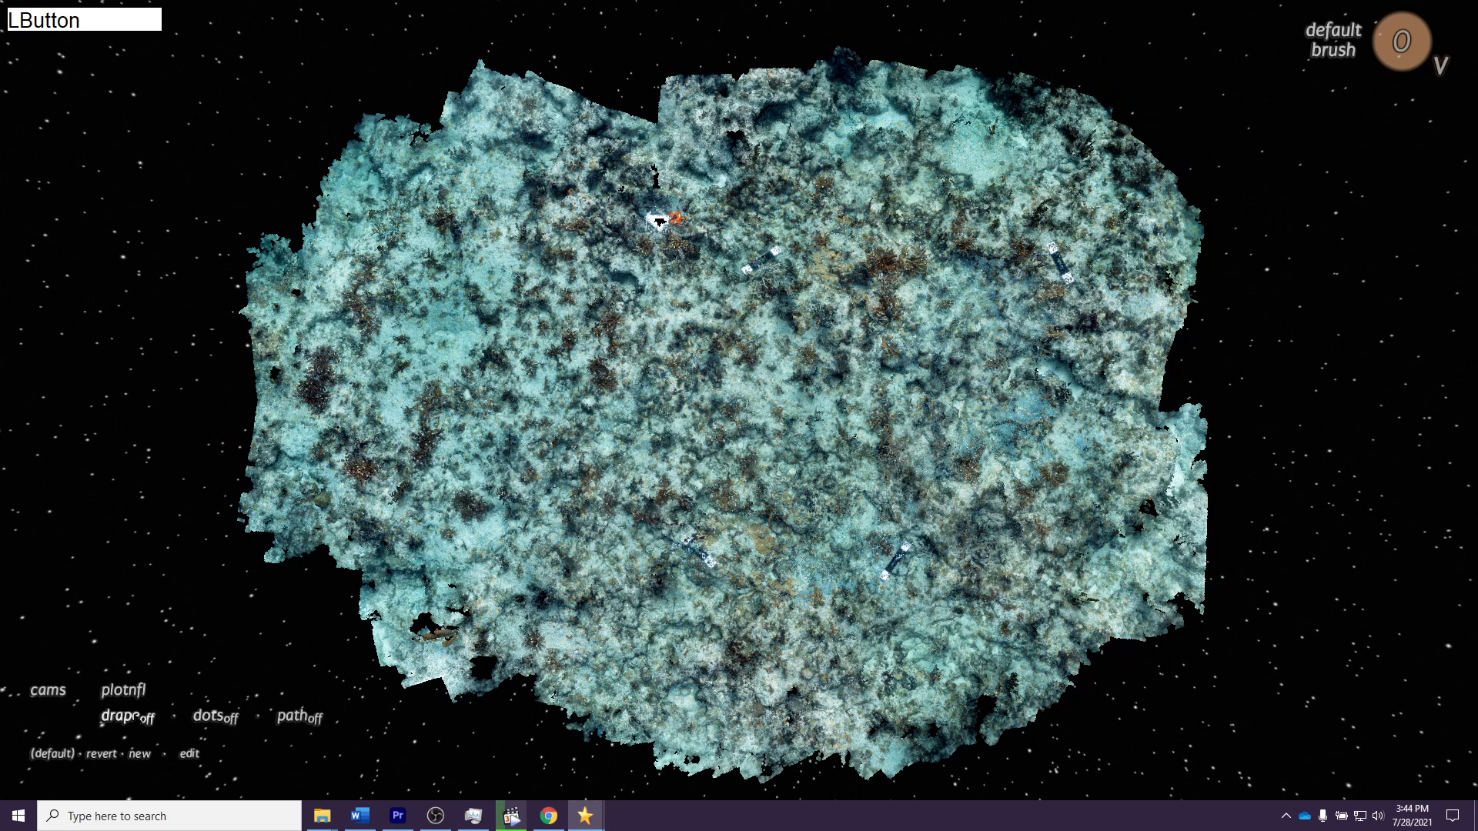
Step: Turn on drape for the plotnfl cameras and bring the view in on photo IMG_4398 projected over the cloud
left_click(125, 716)
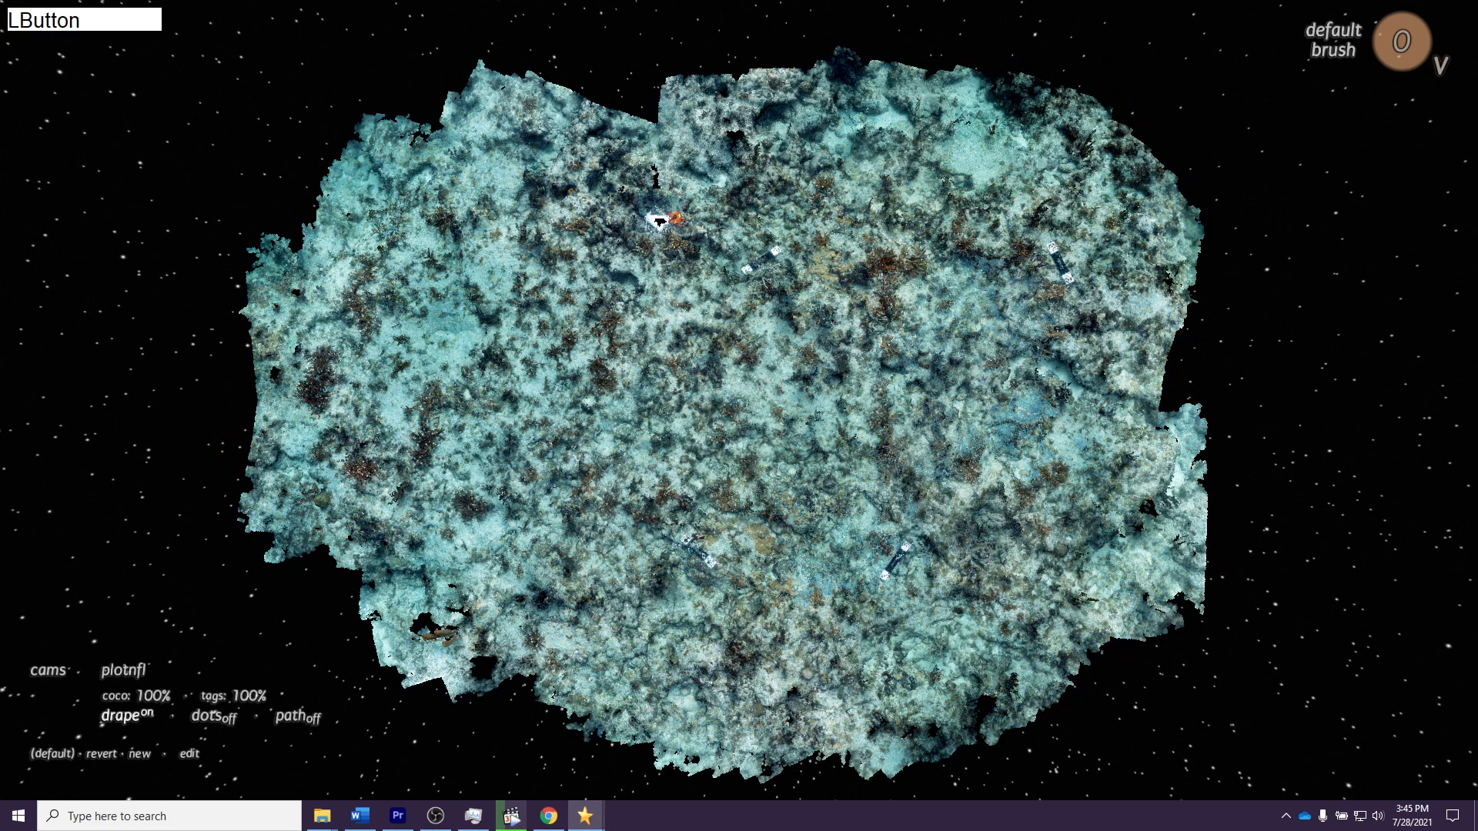
middle_click(761, 543)
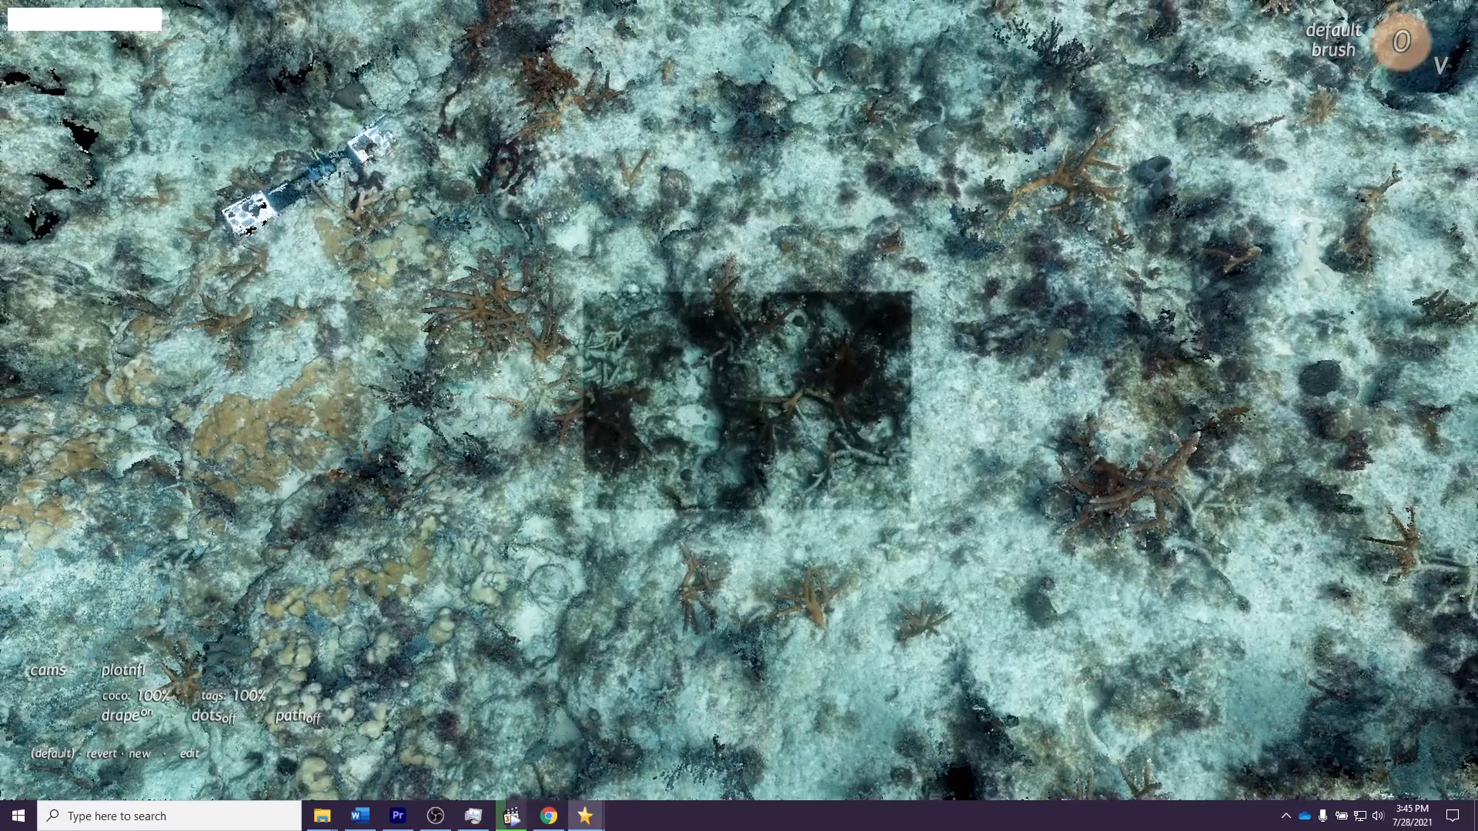
right_click_drag(752, 467, 759, 475)
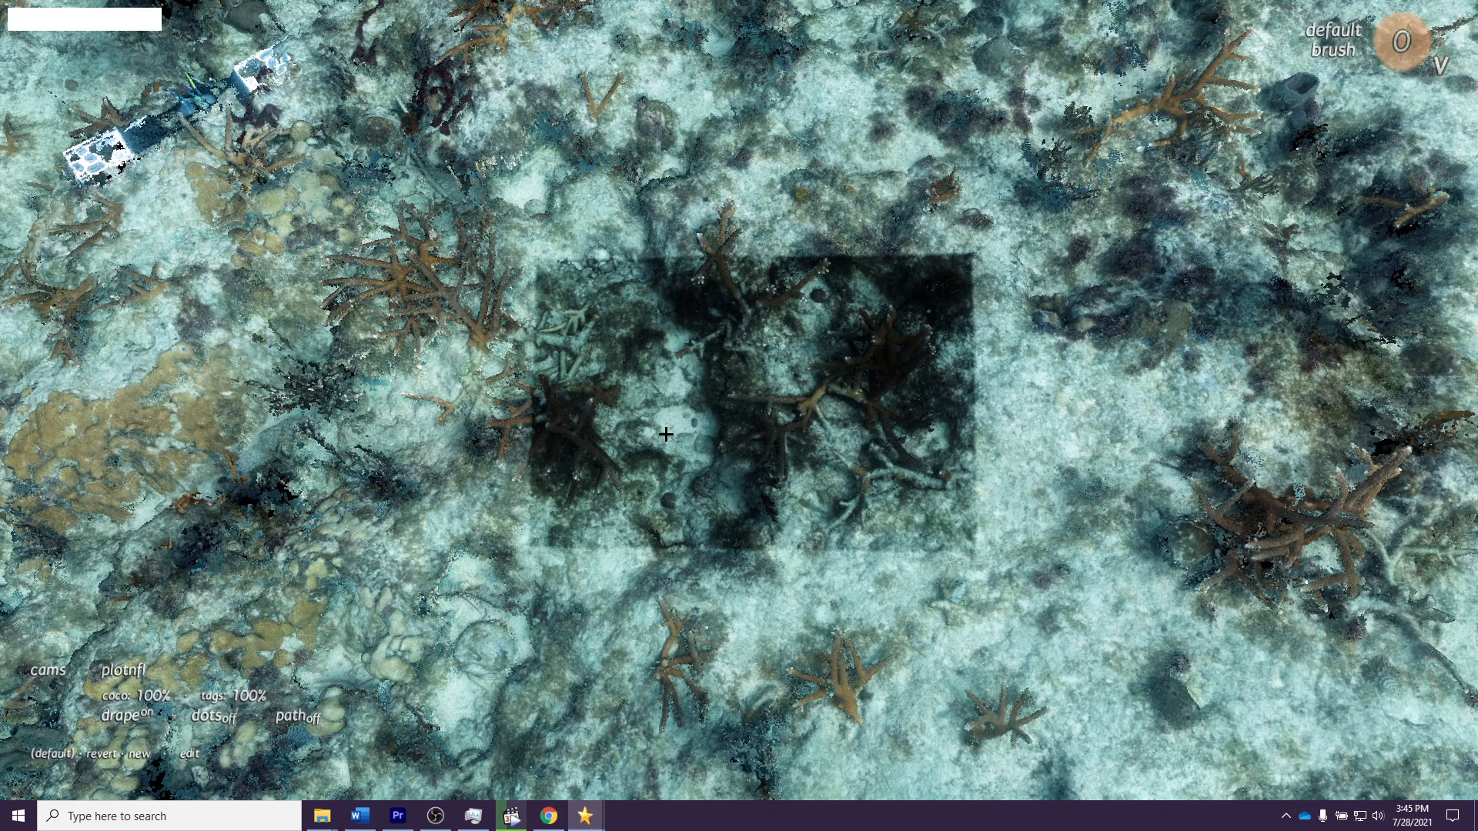
Step: Compare the draped photo with the point cloud by switching between the full image and a spotlight around the pointer
key("F12")
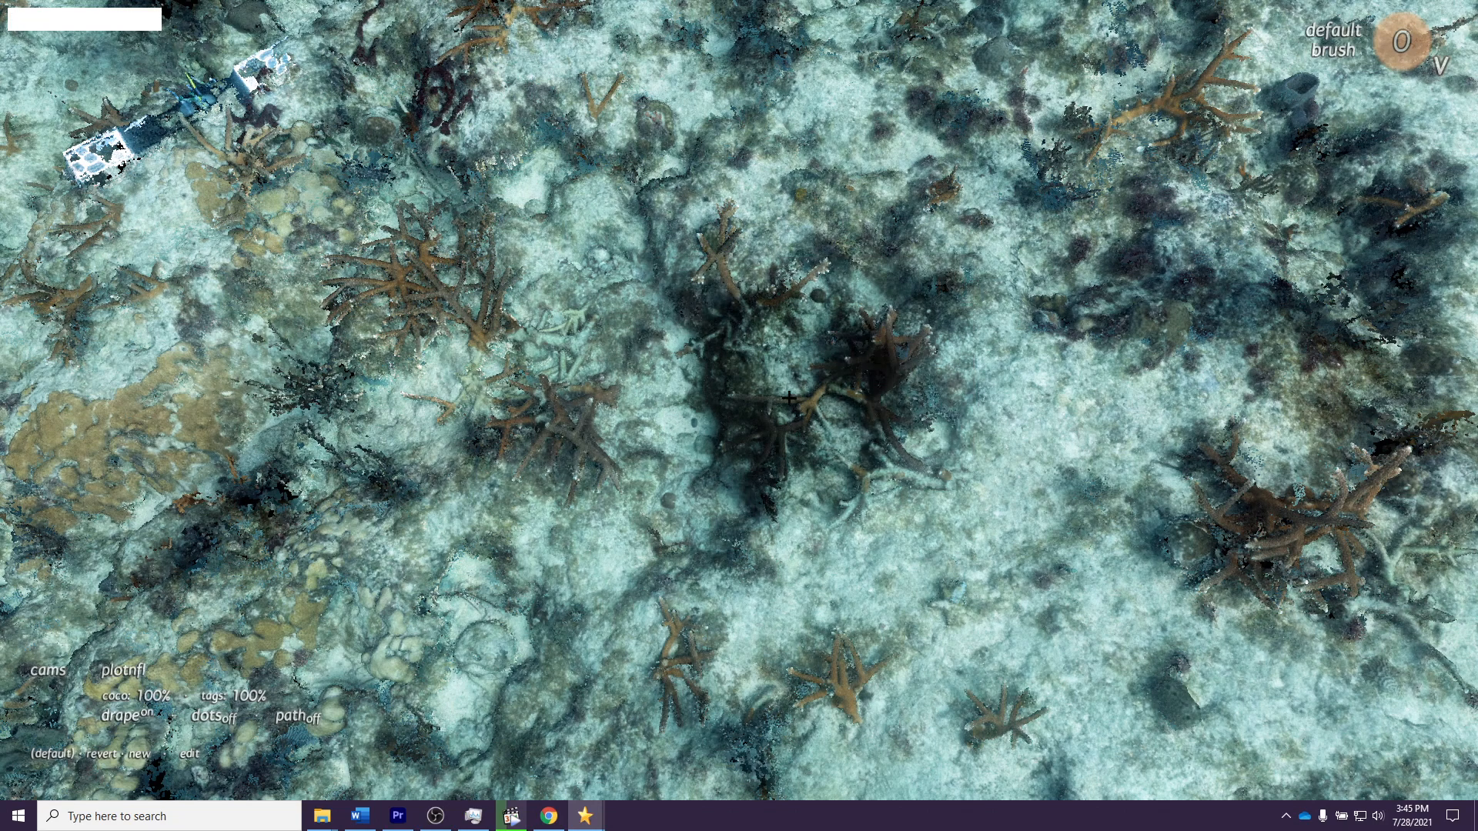
key("F12")
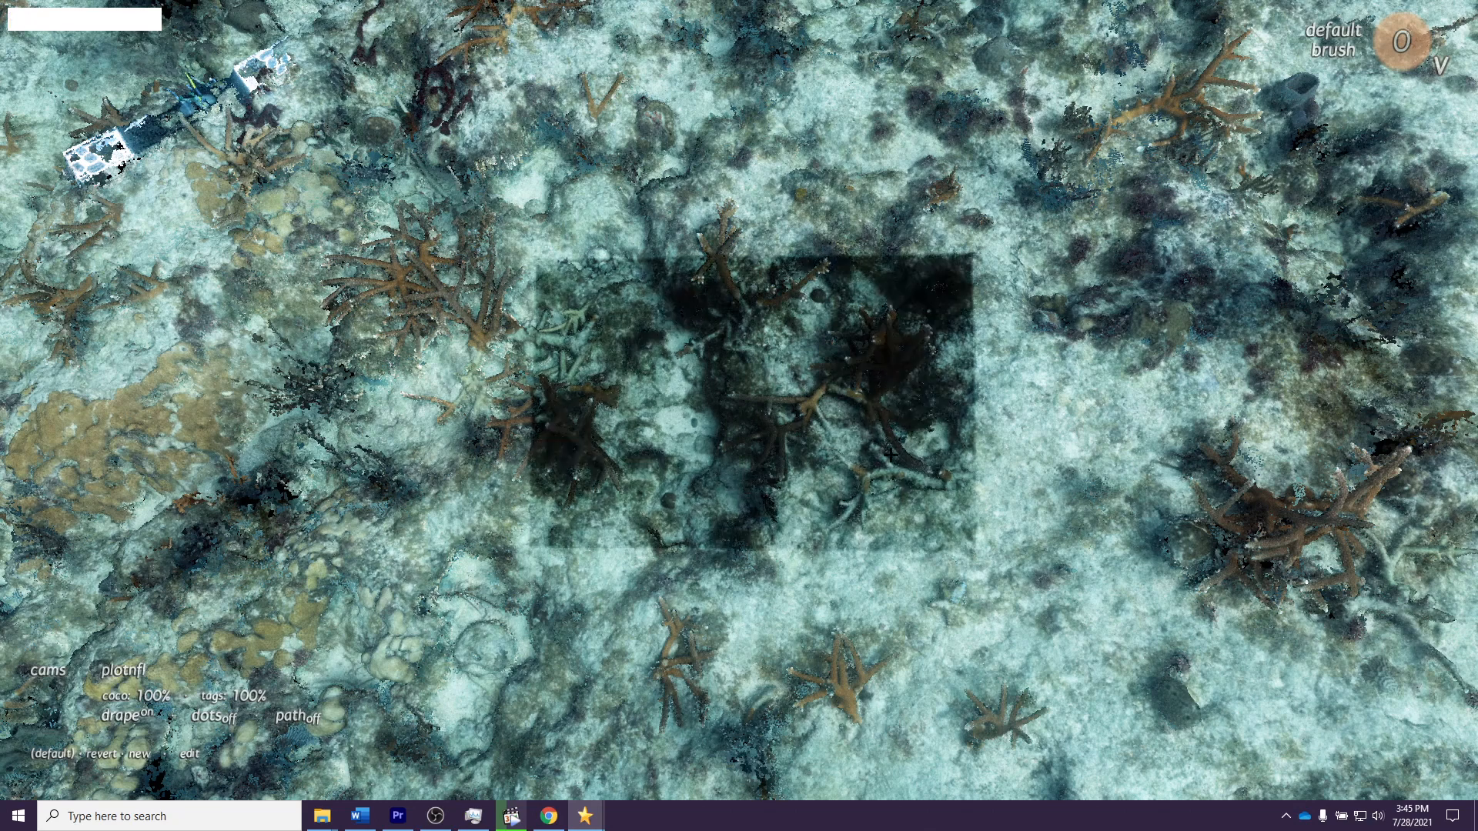
key("F12")
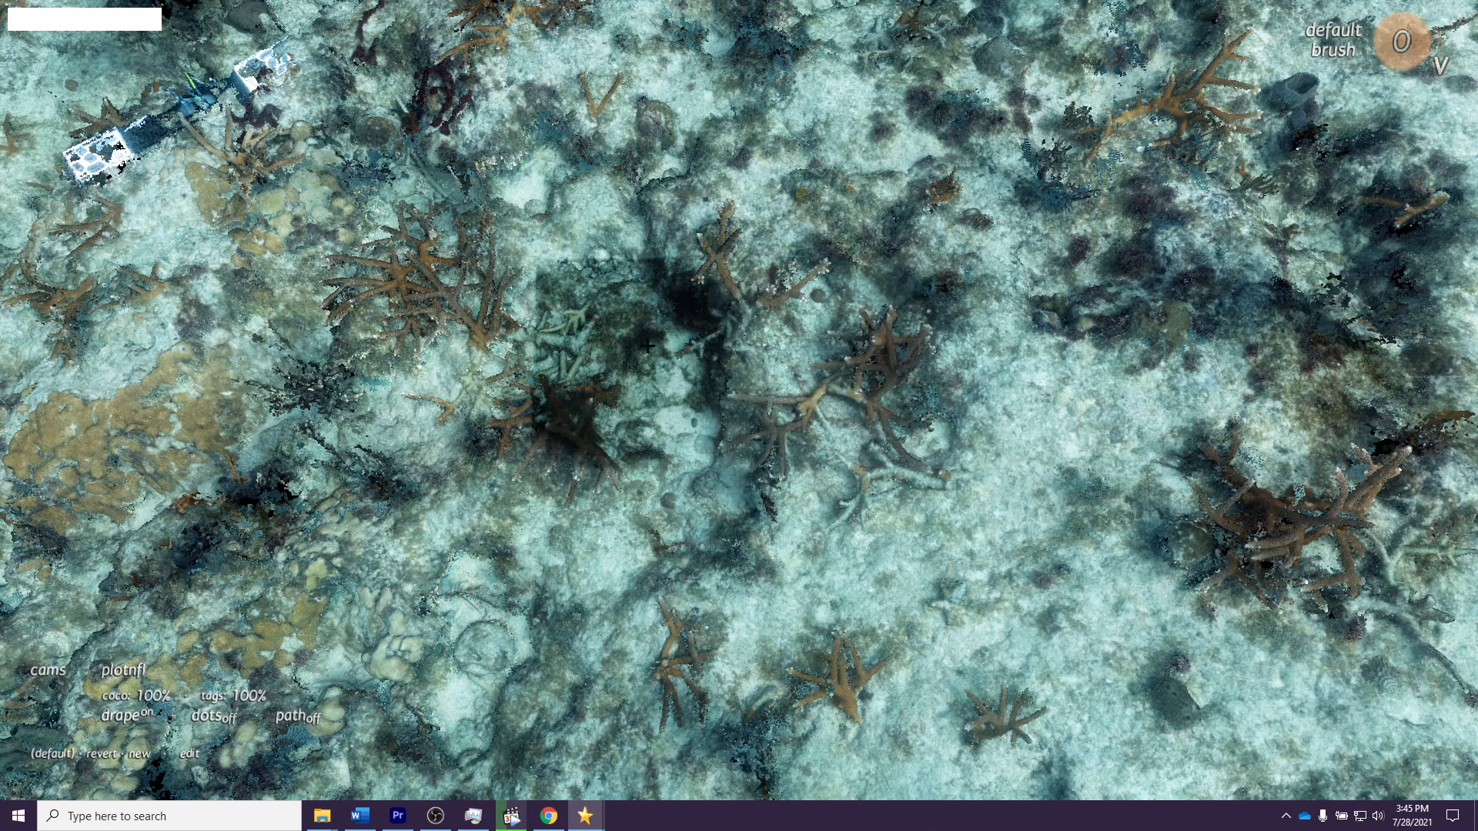
key("F12")
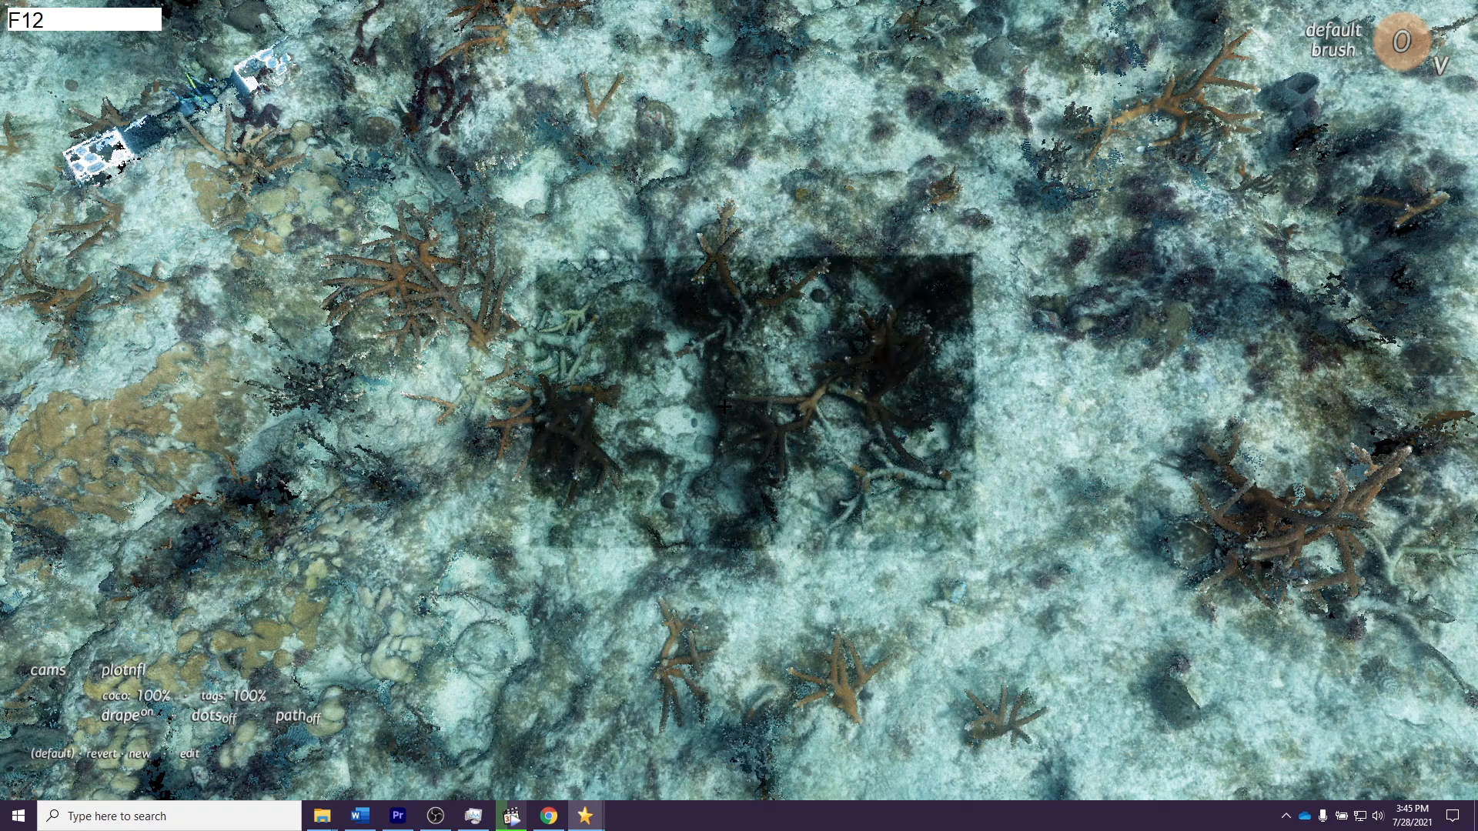
key("alt")
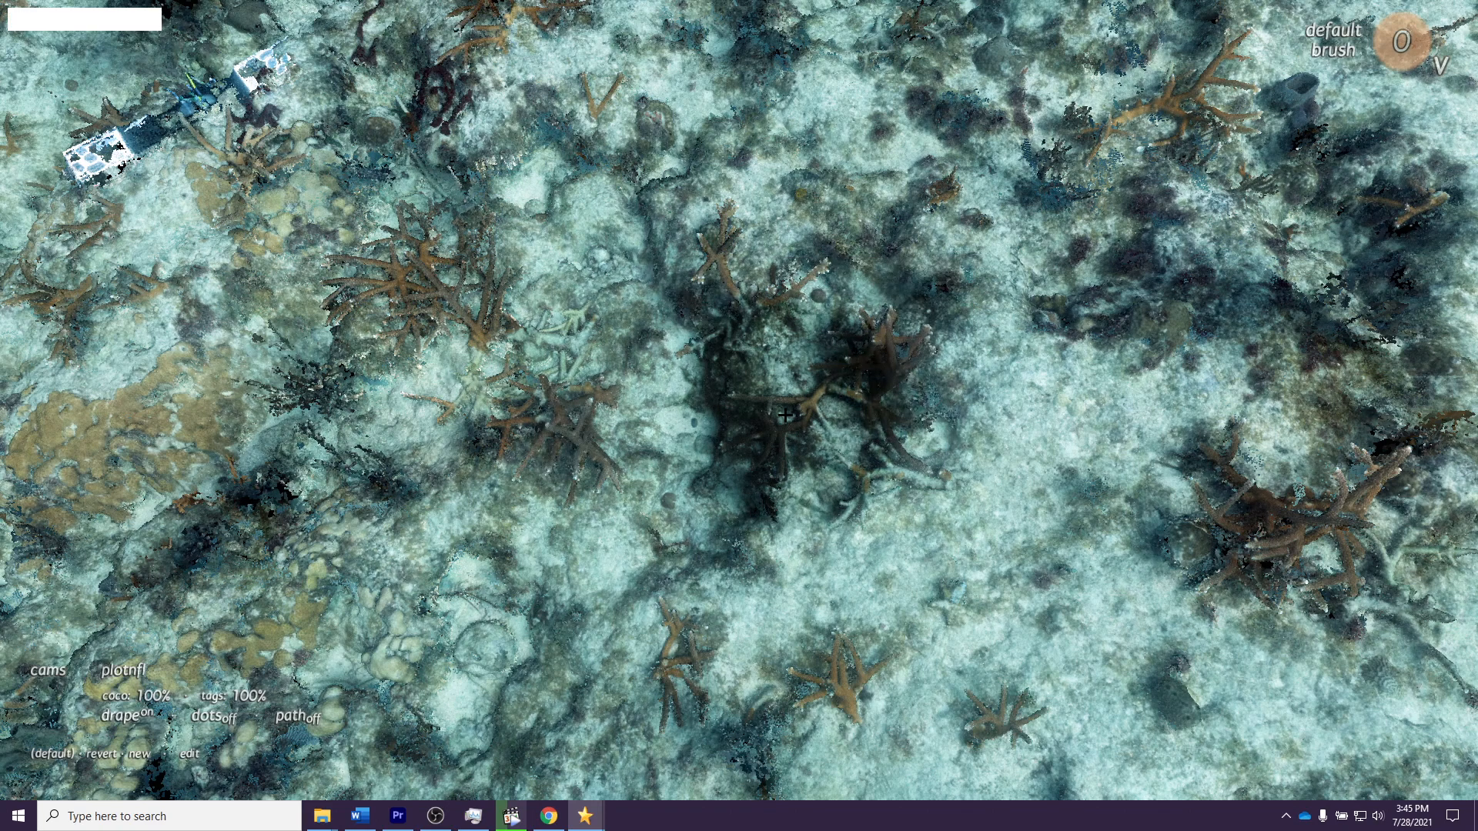
key("alt")
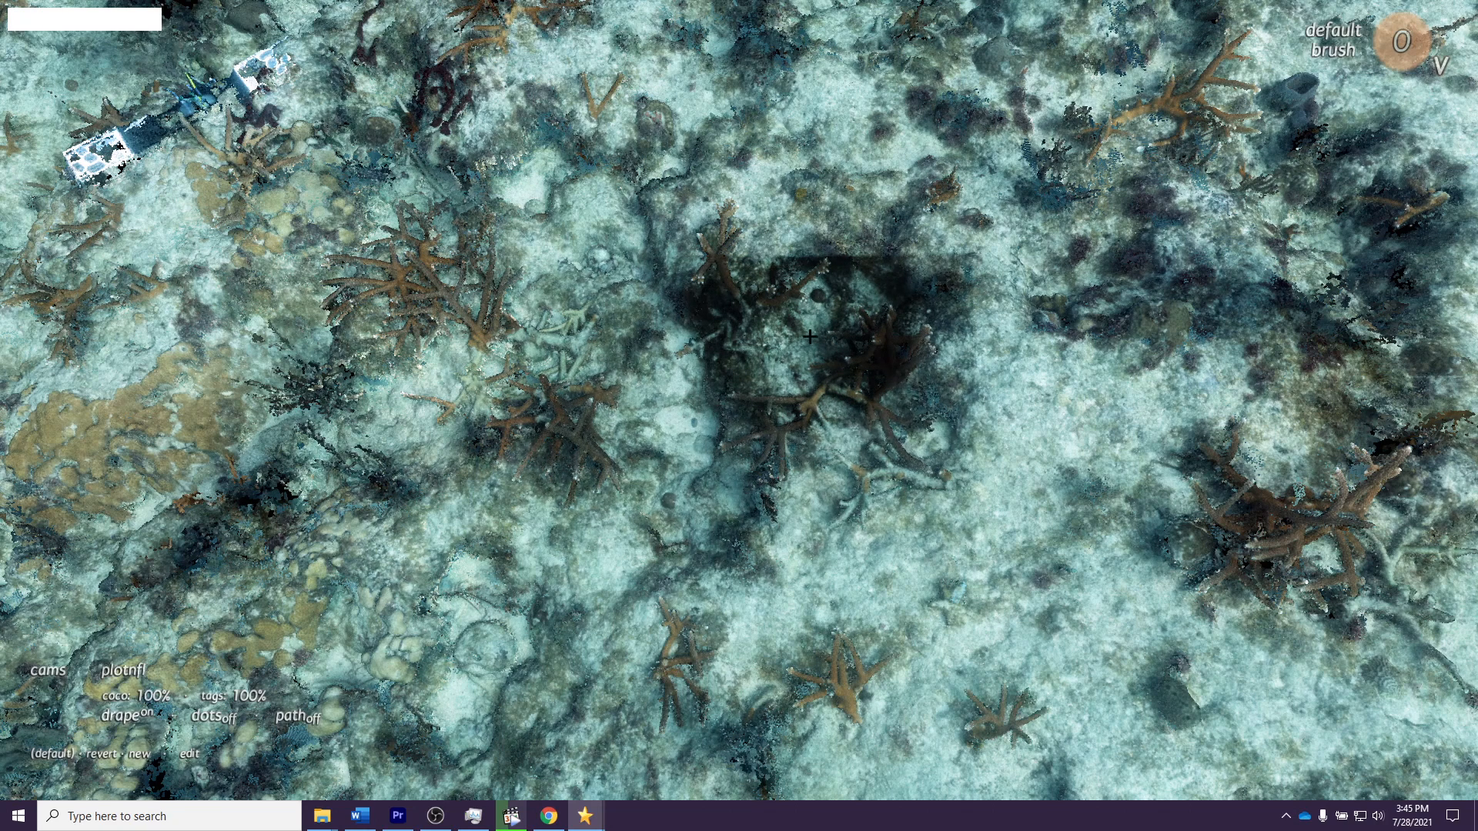
key("alt")
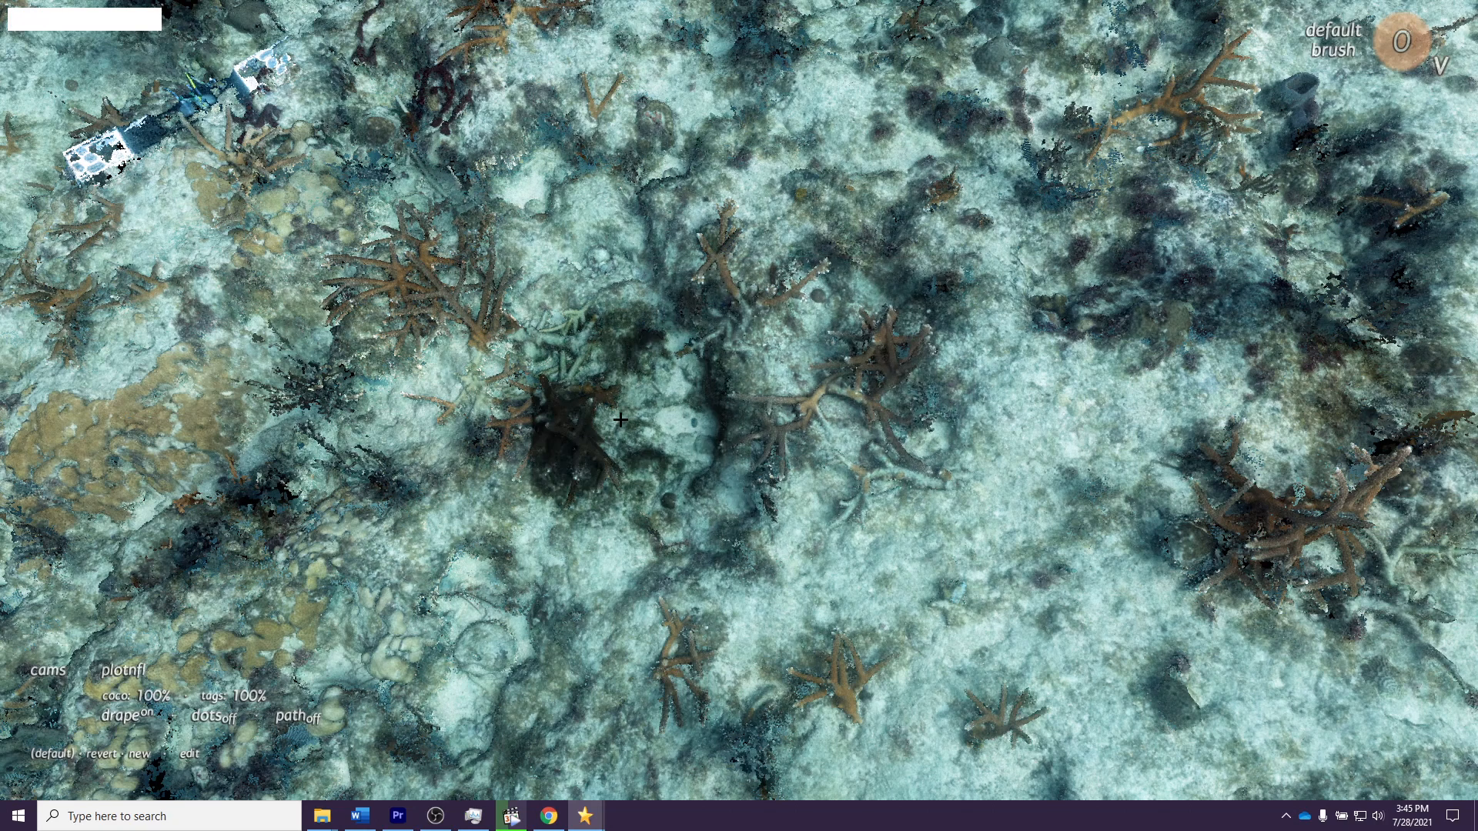
key("F12")
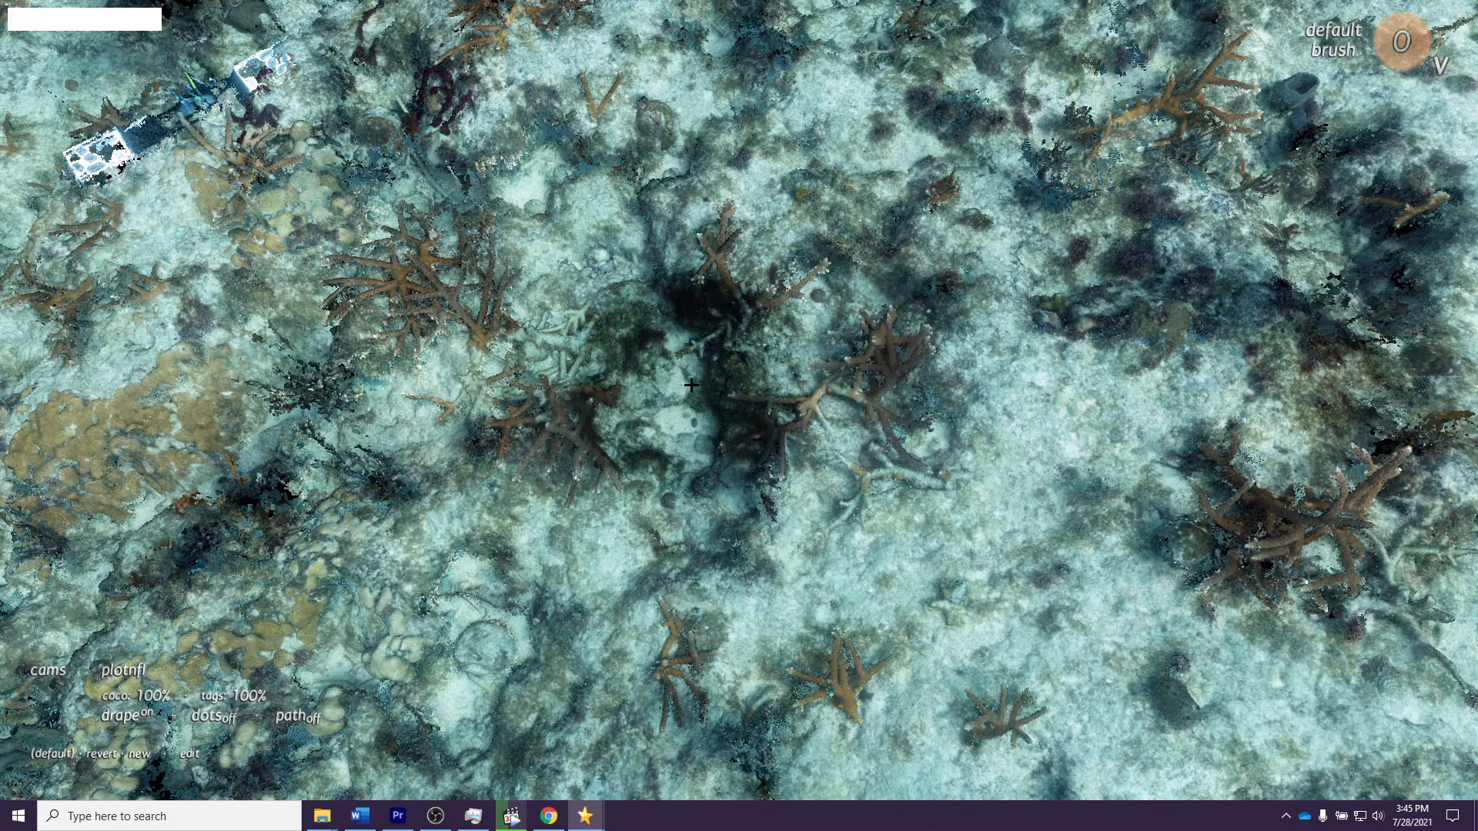
key("alt")
key("alt")
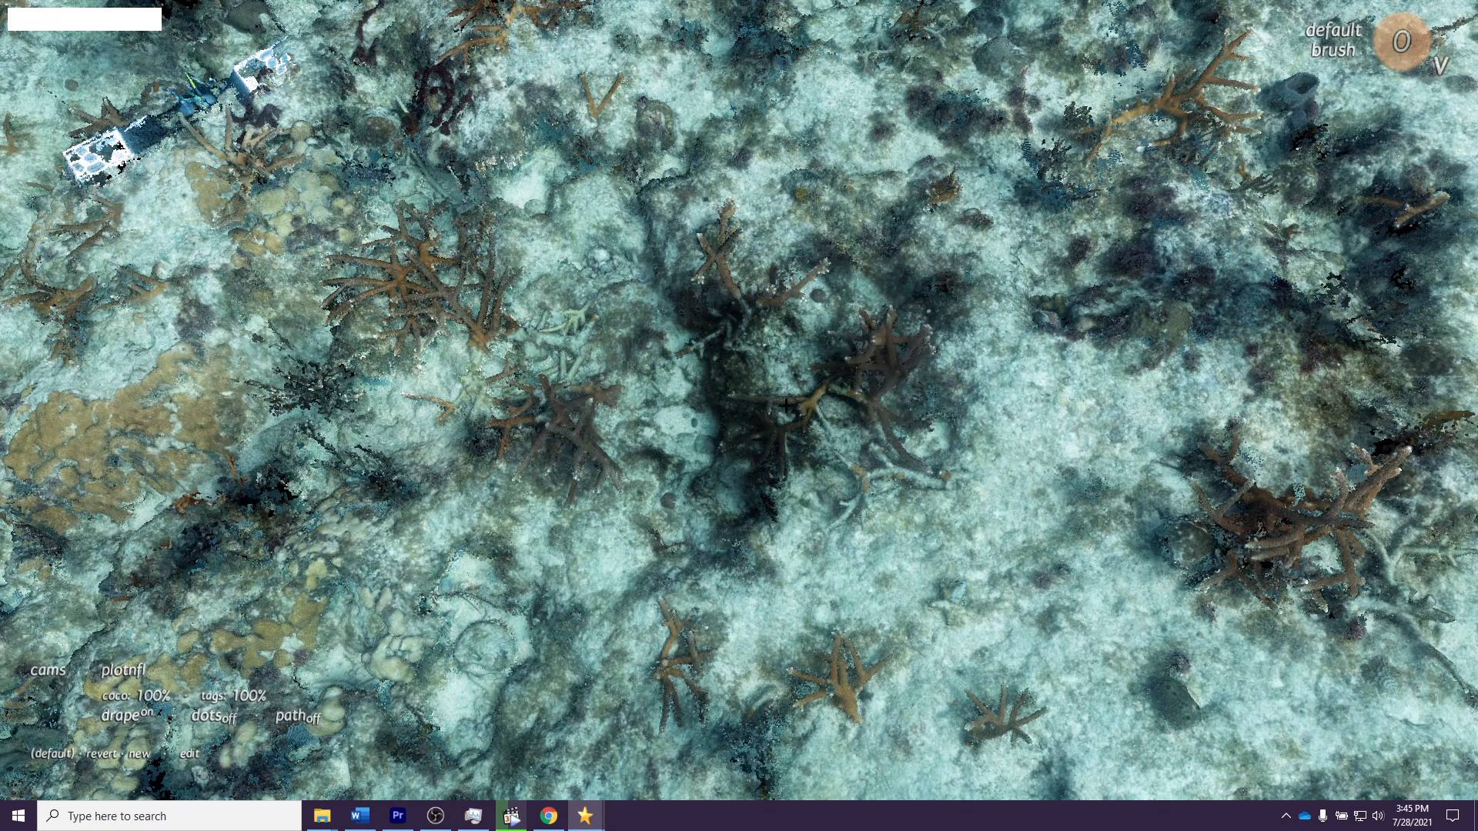
key("F12")
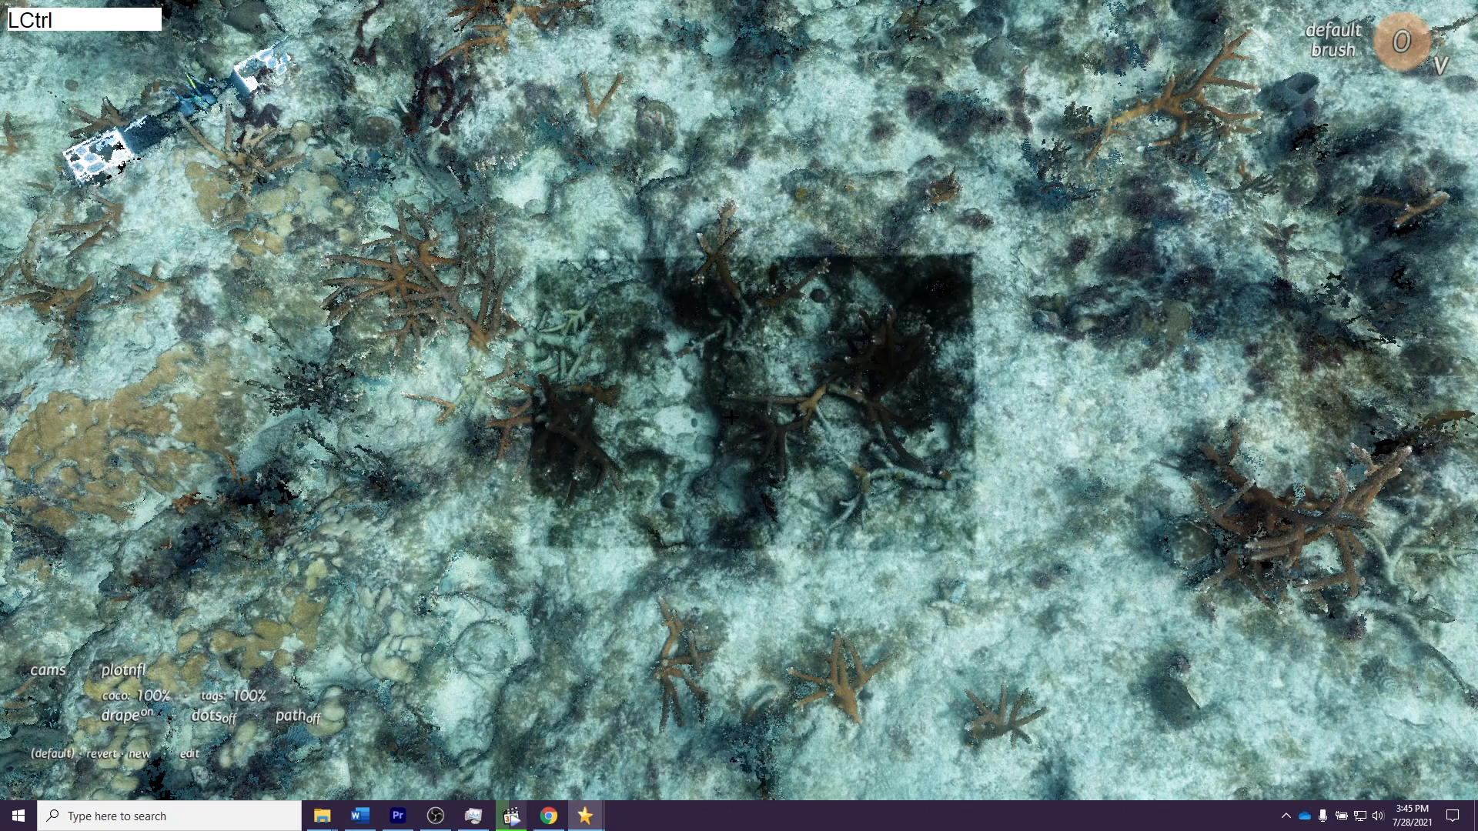
Step: Step forward through the neighbouring camera photos draped over the point cloud, starting with IMG_4399
key("ctrl+Right")
key("ctrl+Up")
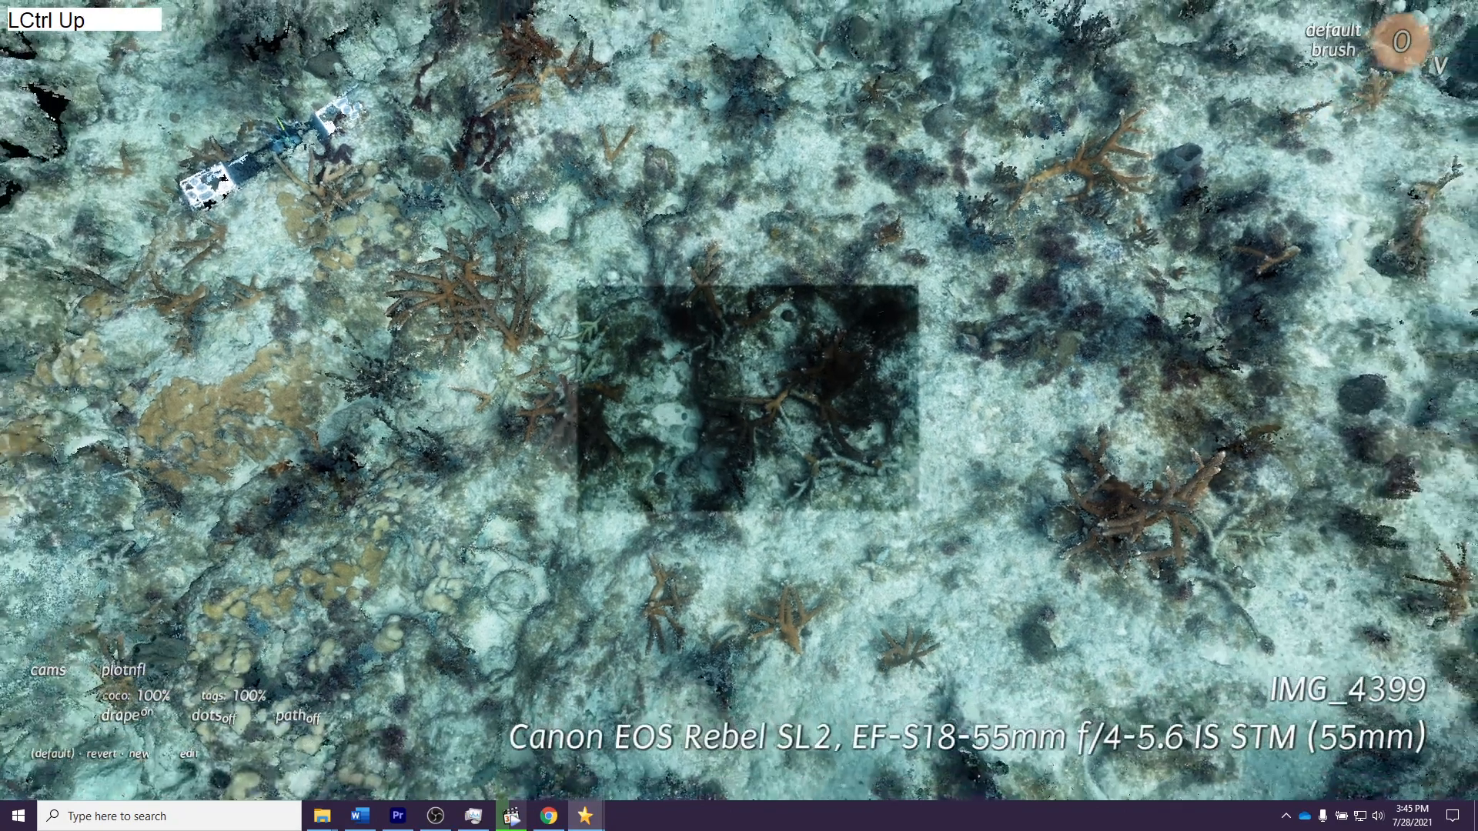
key("ctrl+Up")
key("ctrl+Up")
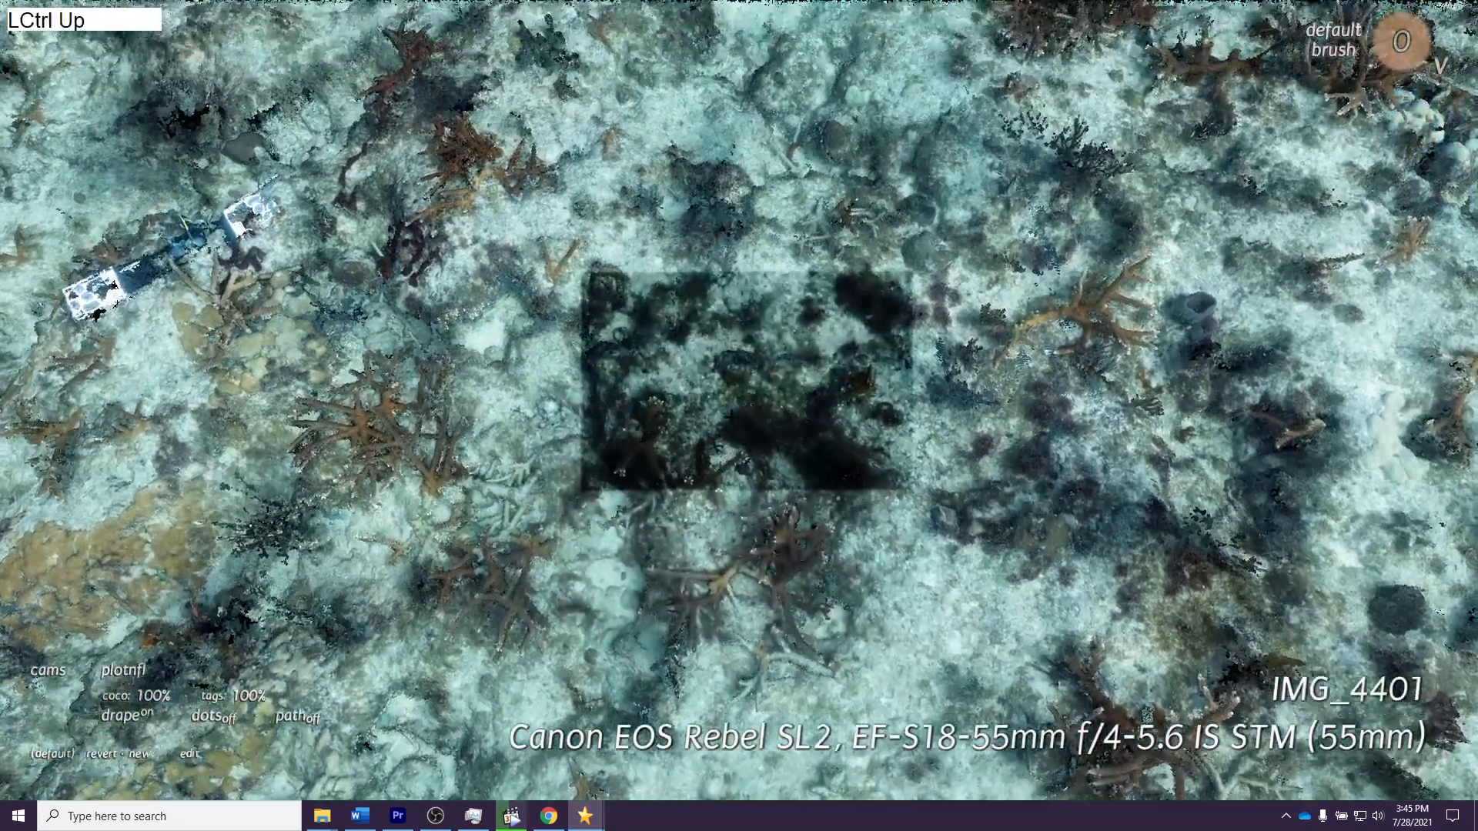
key("ctrl+Up")
key("ctrl+Up")
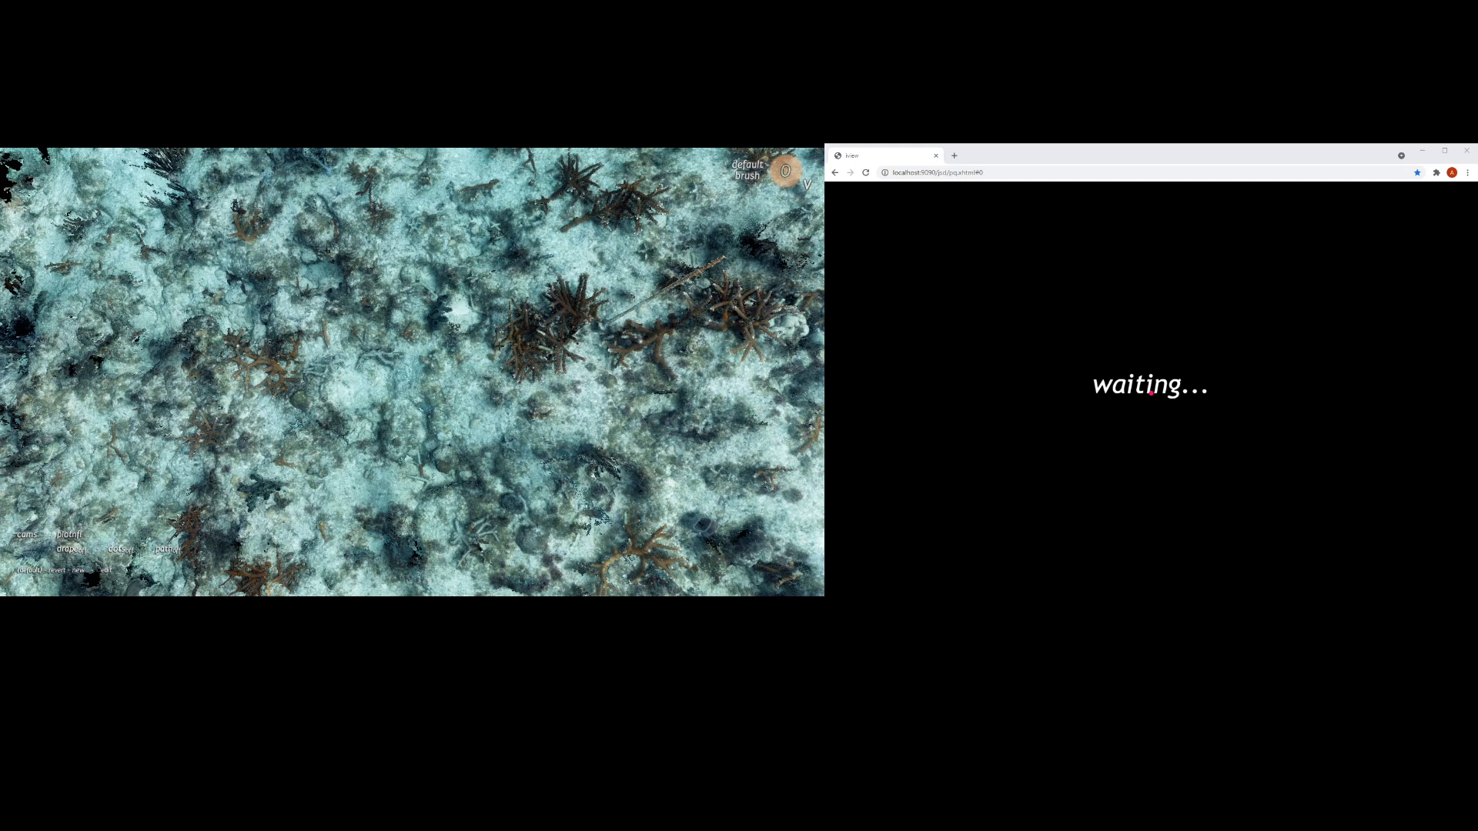
Step: Pick a point on the branching coral colony to load its source photos in the browser image viewer
left_click(515, 347)
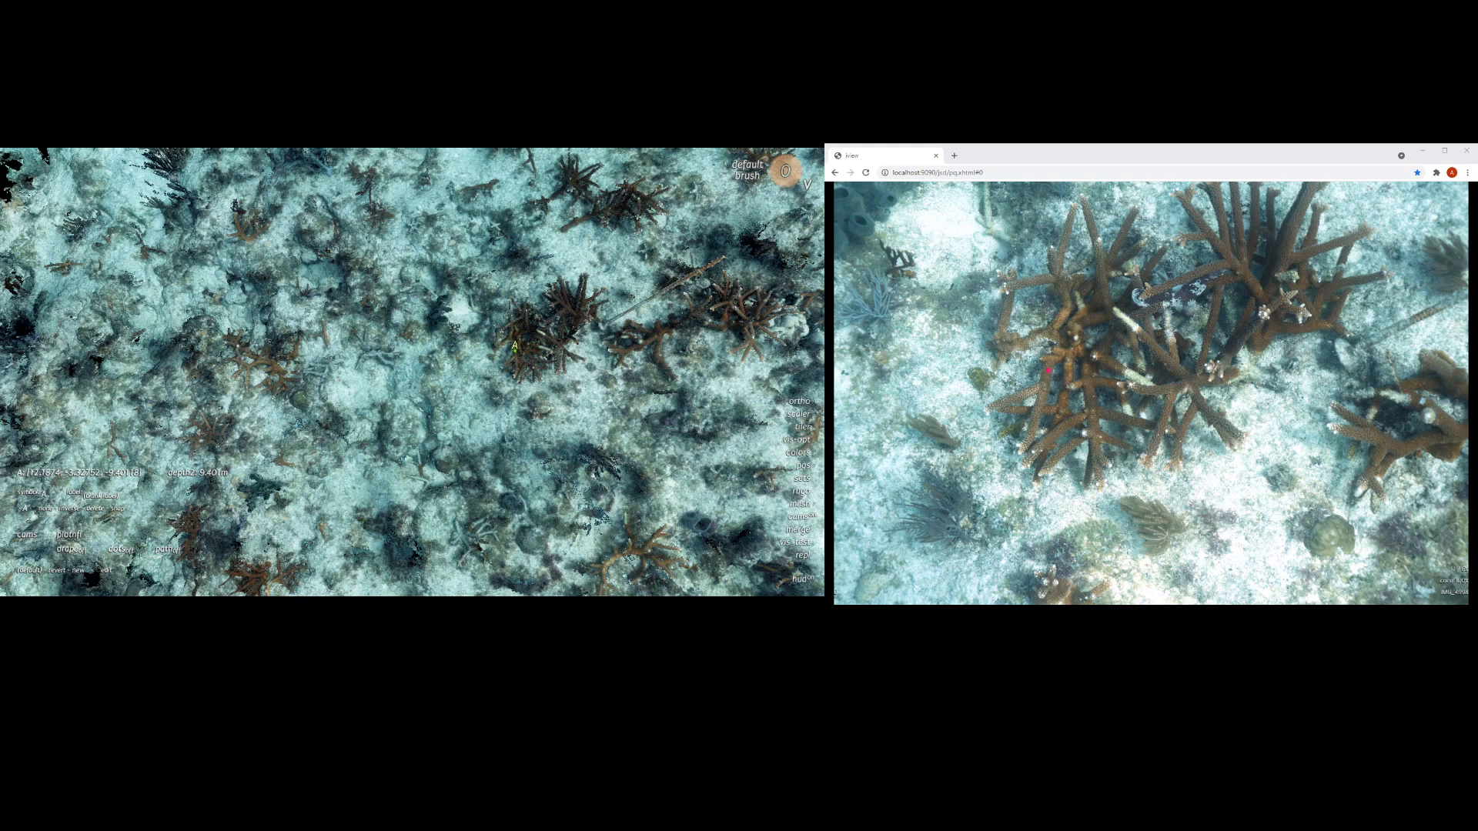
left_click(1064, 323)
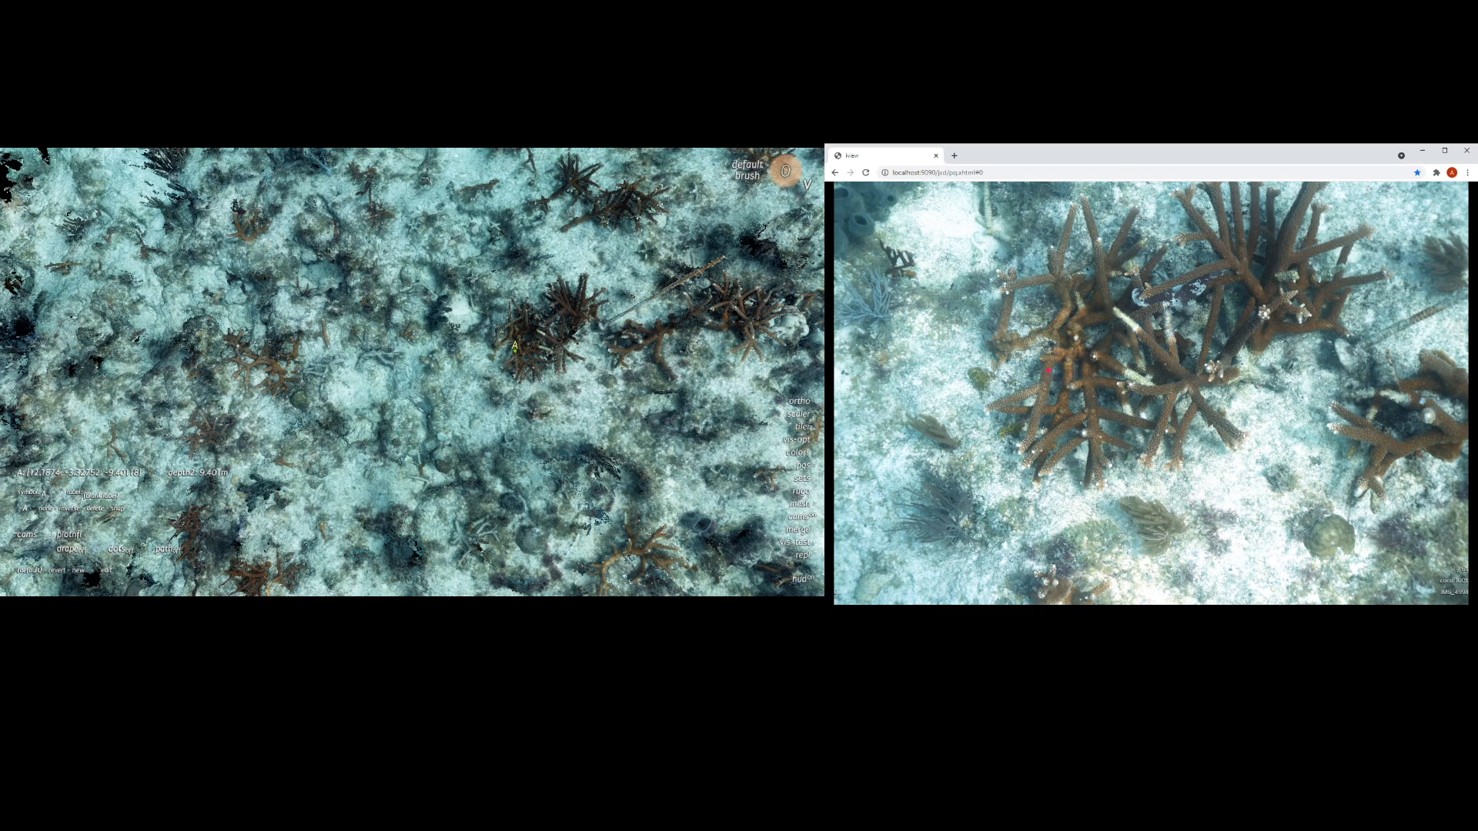
left_click(27, 535)
Step: Examine the coral around the marked point in the first source photo, both close up and as a whole image
scroll(1086, 394, "down", 5)
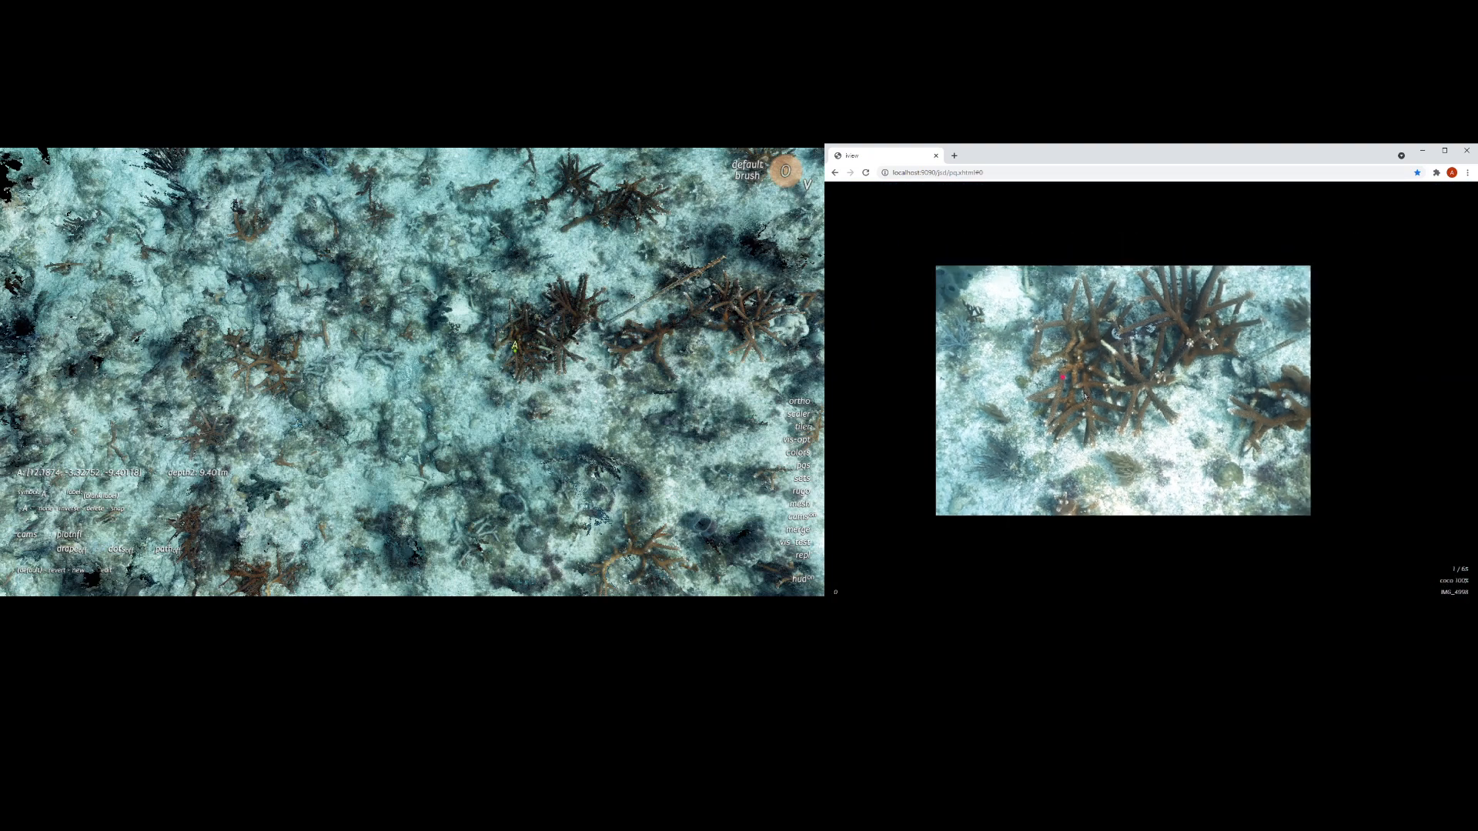
scroll(1085, 405, "up", 10)
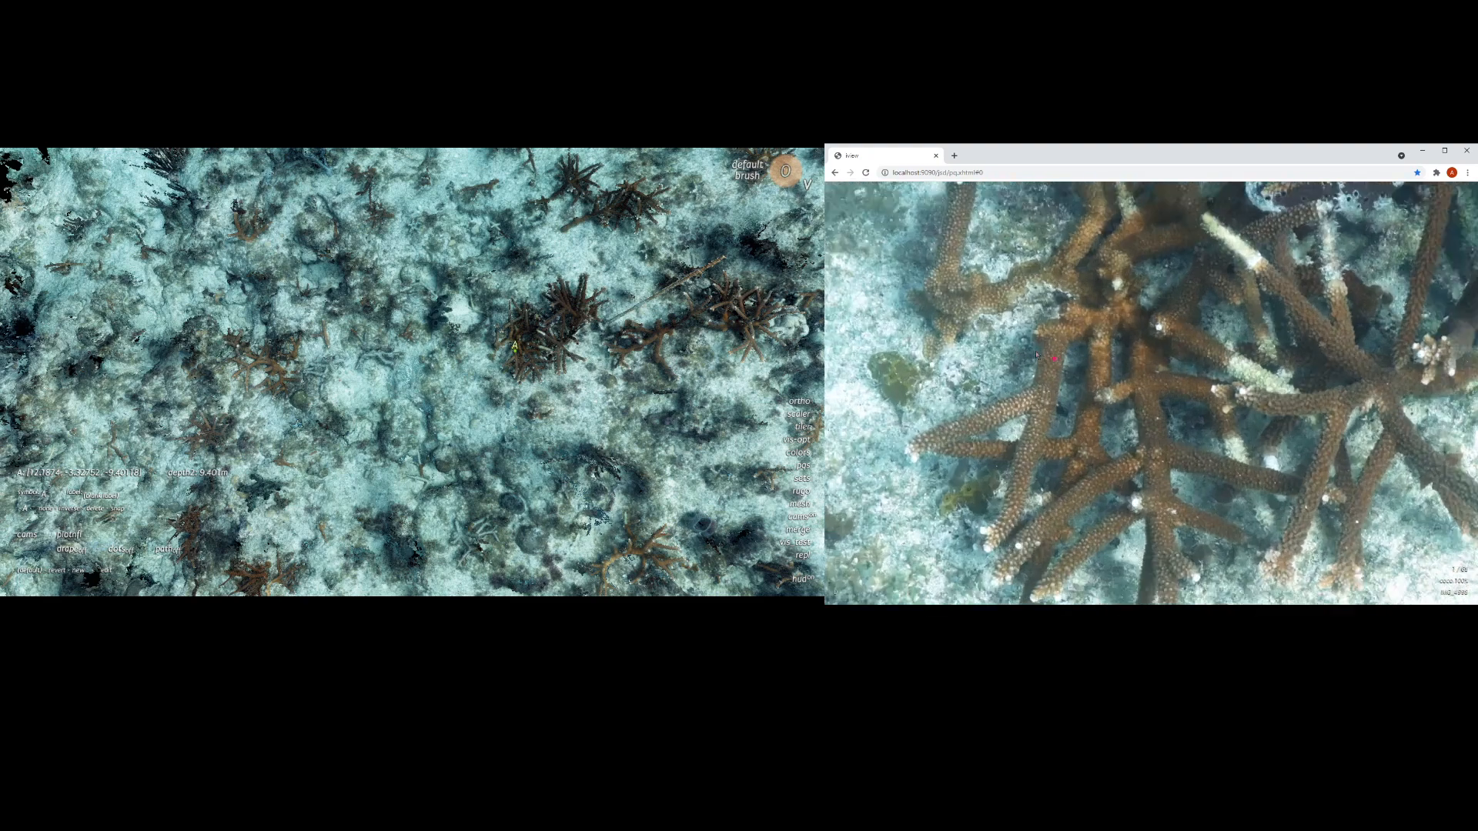
scroll(1076, 374, "up", 8)
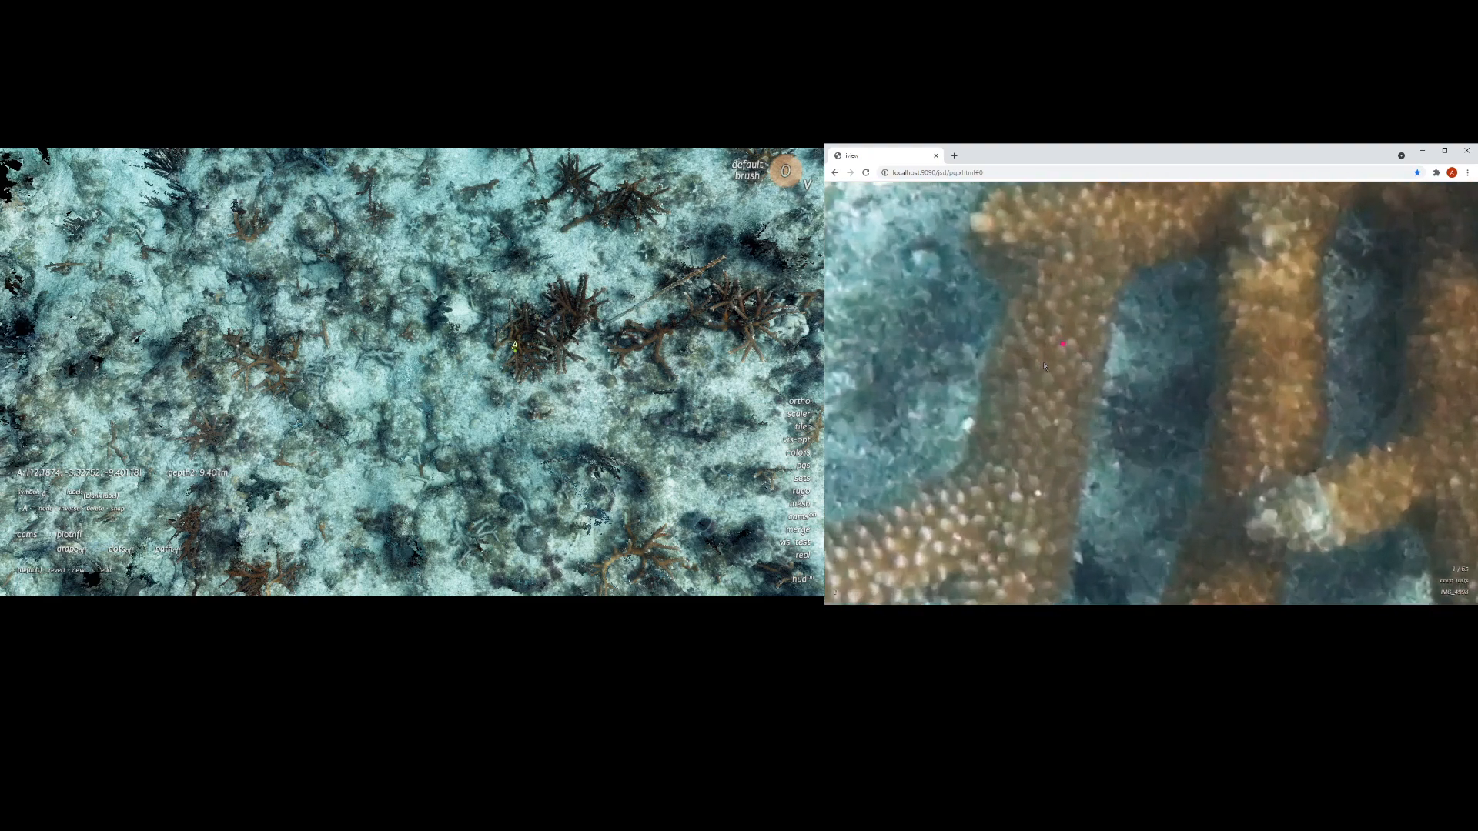
scroll(1045, 365, "up", 1)
scroll(1060, 350, "down", 18)
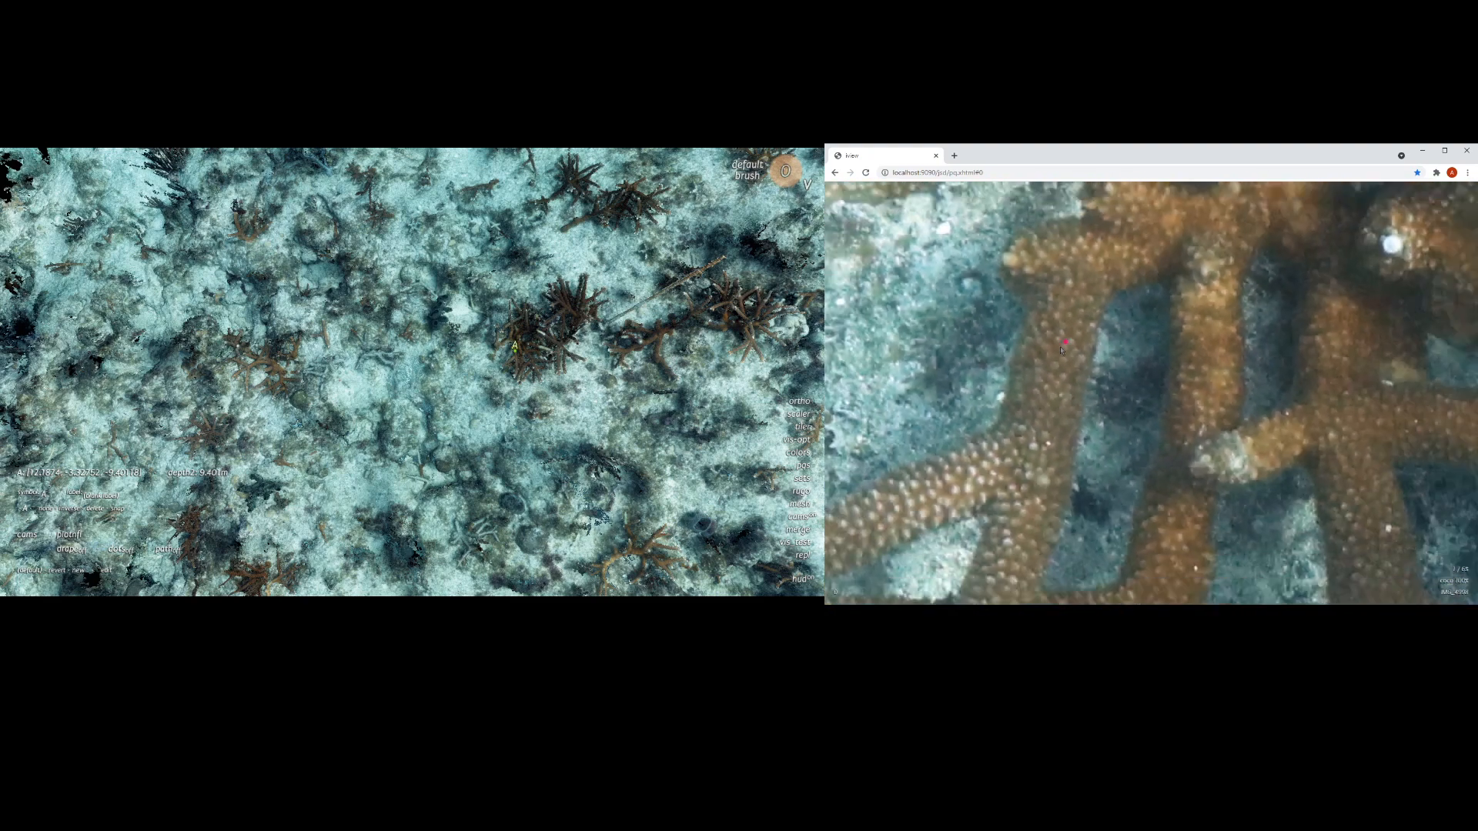
scroll(1078, 353, "down", 3)
left_click_drag(1153, 325, 1255, 345)
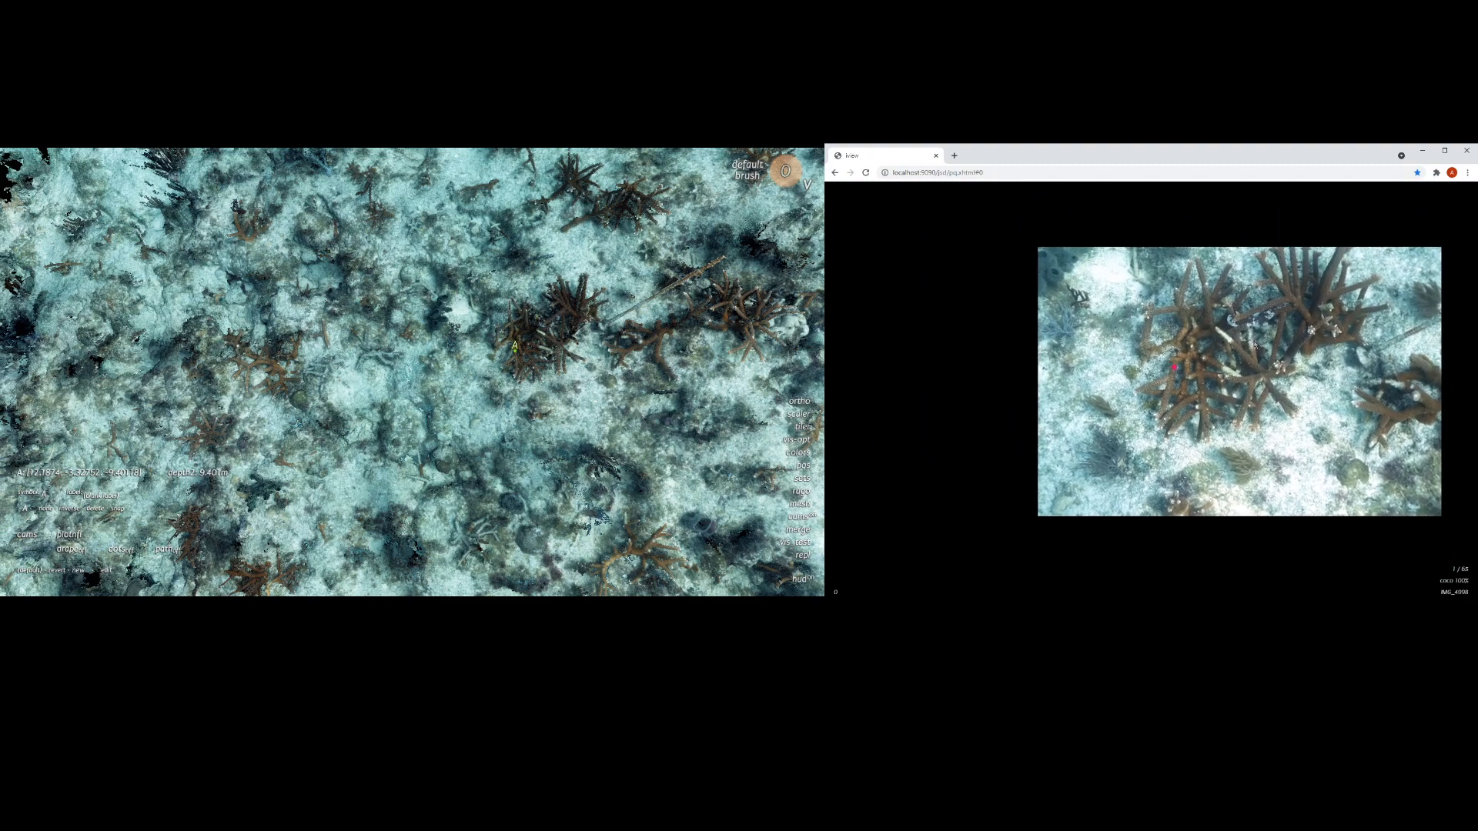
mouse_move(1257, 362)
right_mouse_down()
mouse_move(1282, 465)
mouse_move(1320, 415)
mouse_move(1326, 346)
mouse_move(1249, 233)
mouse_move(1121, 203)
mouse_move(1186, 200)
mouse_move(1240, 246)
mouse_move(1263, 361)
right_mouse_up()
left_click_drag(1263, 361, 1152, 347)
scroll(1176, 385, "up", 3)
right_click_drag(1229, 332, 1248, 383)
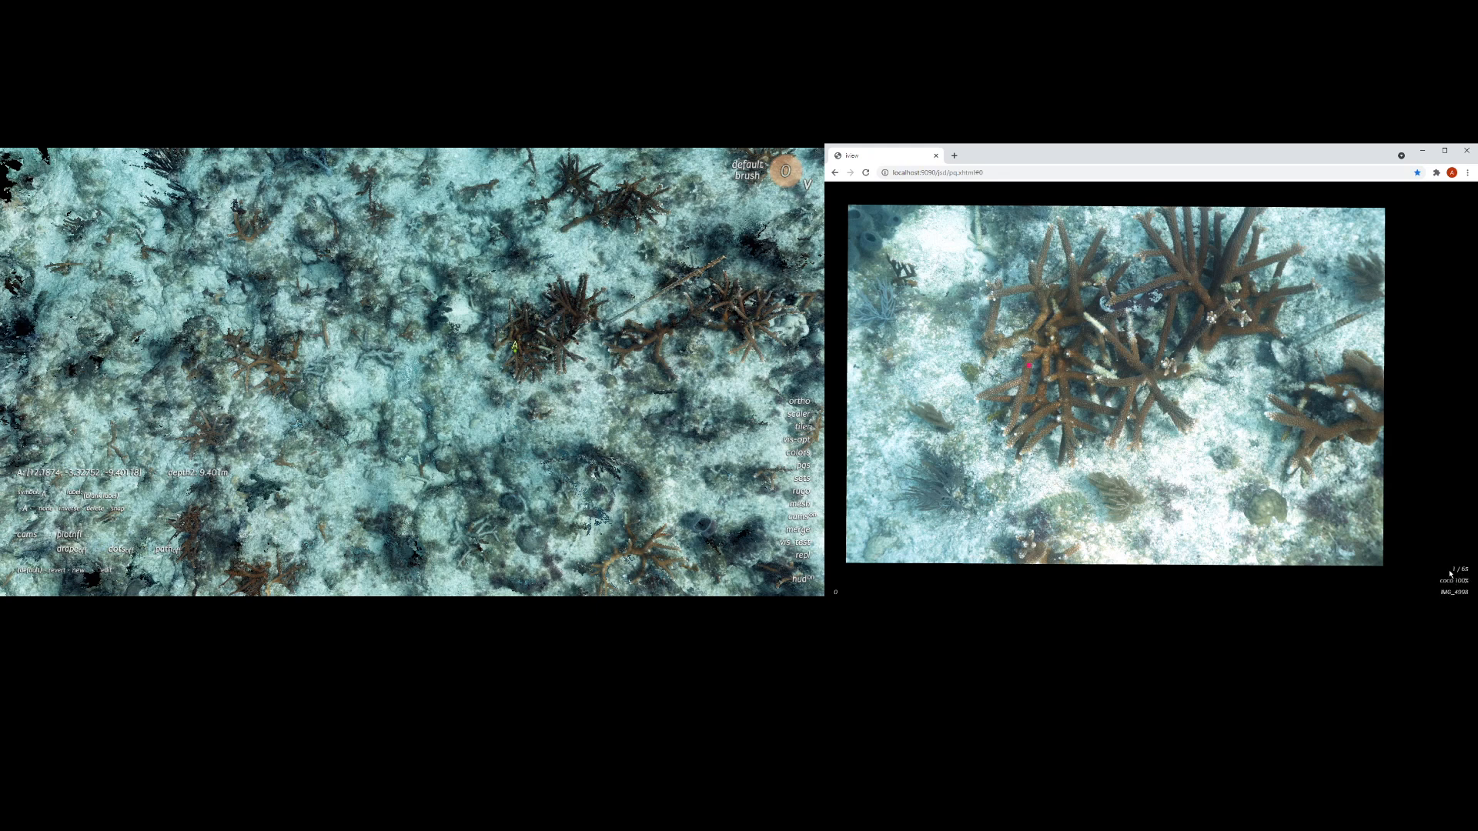
Step: Leaf forward and back through the source photos that cover the marked coral point to compare their views
left_click(1453, 571)
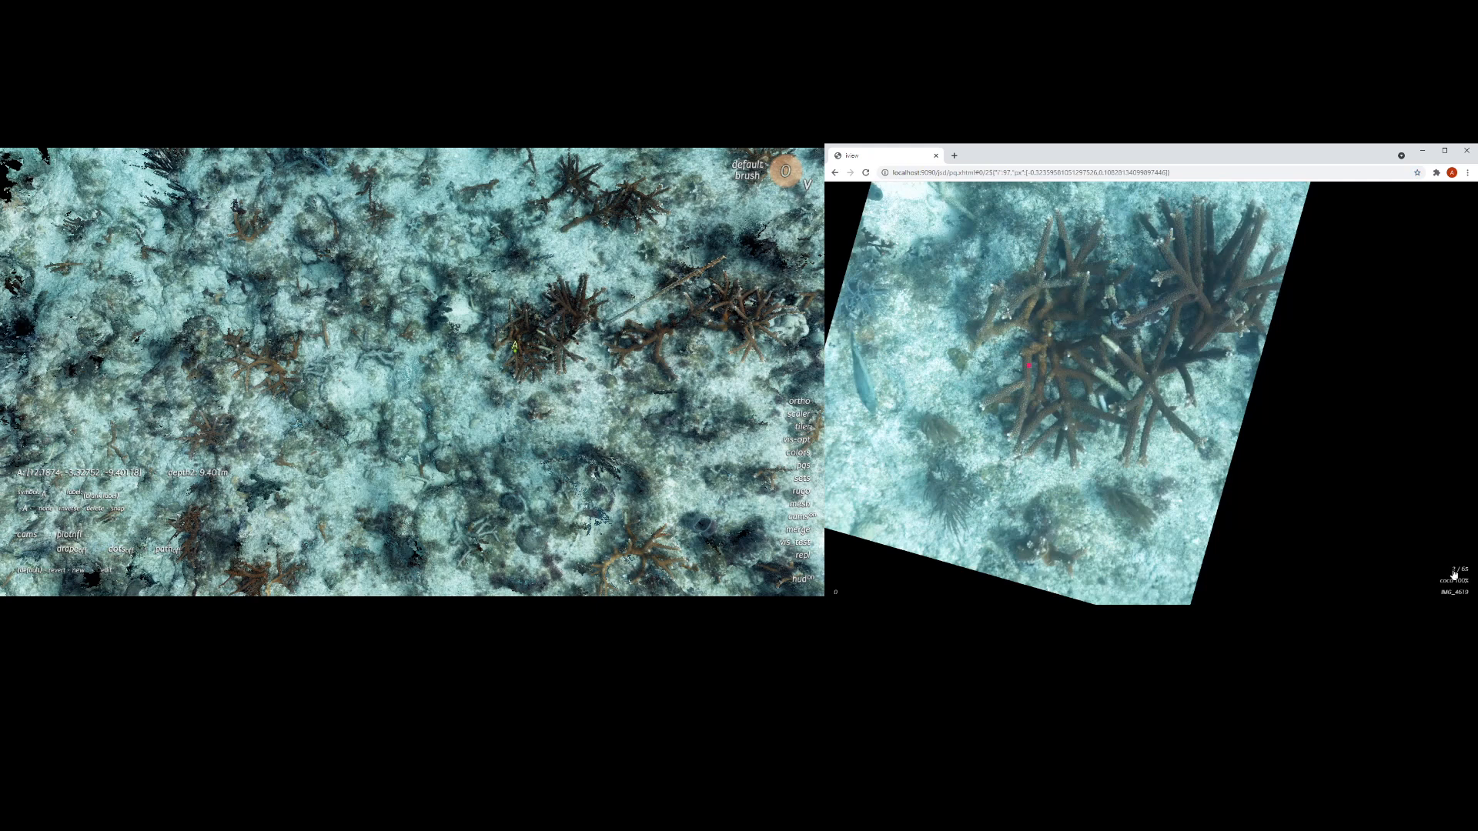
left_click(1453, 573)
left_click(1453, 573)
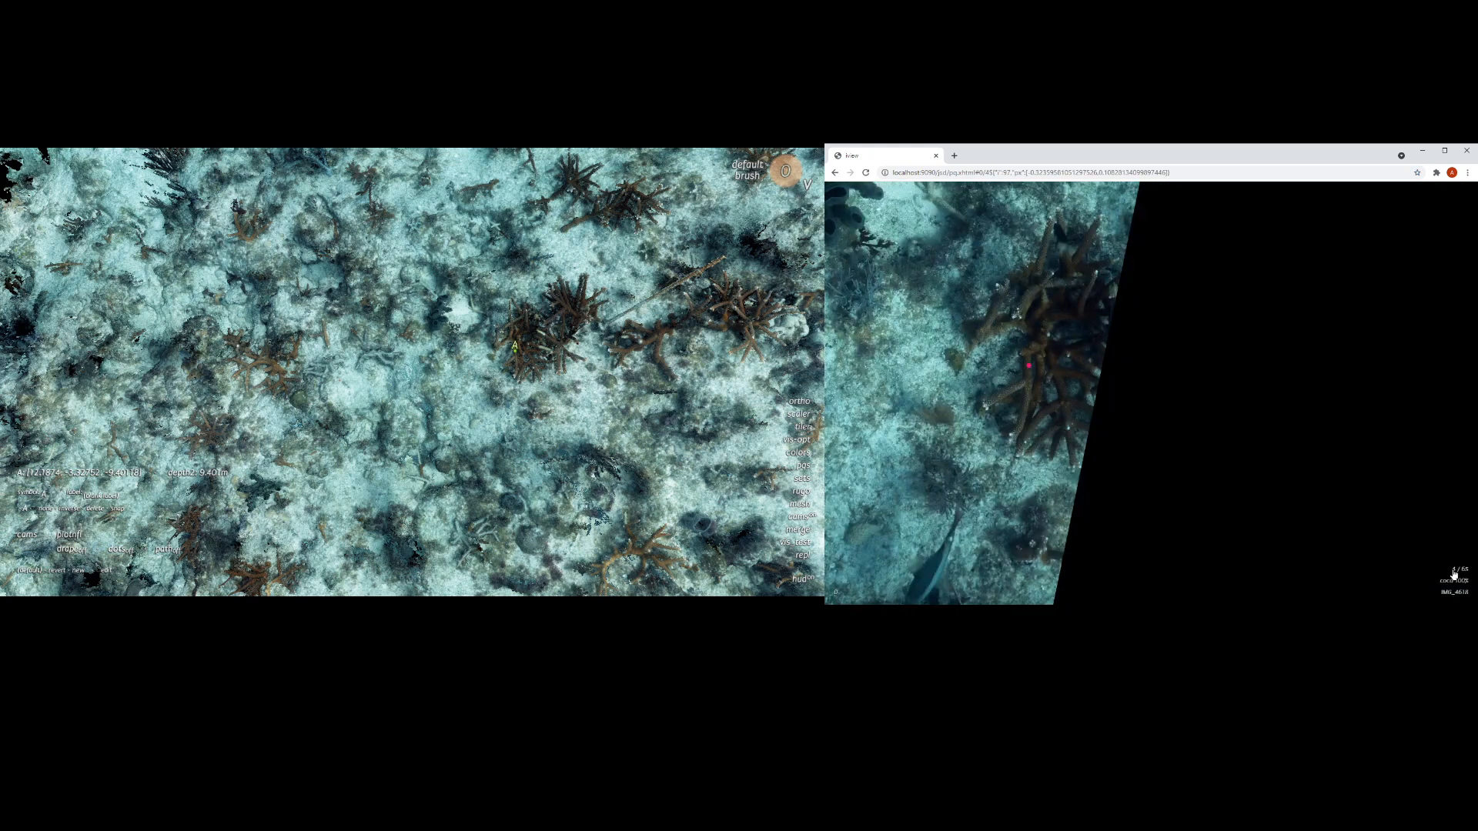
left_click(1453, 573)
left_click(1454, 573)
left_click(1455, 574)
left_click(1454, 574)
left_click(1454, 574)
left_click(1454, 574)
left_click(1454, 574)
left_click(1454, 573)
left_click(1454, 574)
left_click(1454, 573)
left_click(1454, 573)
left_click(1455, 574)
left_click(1454, 573)
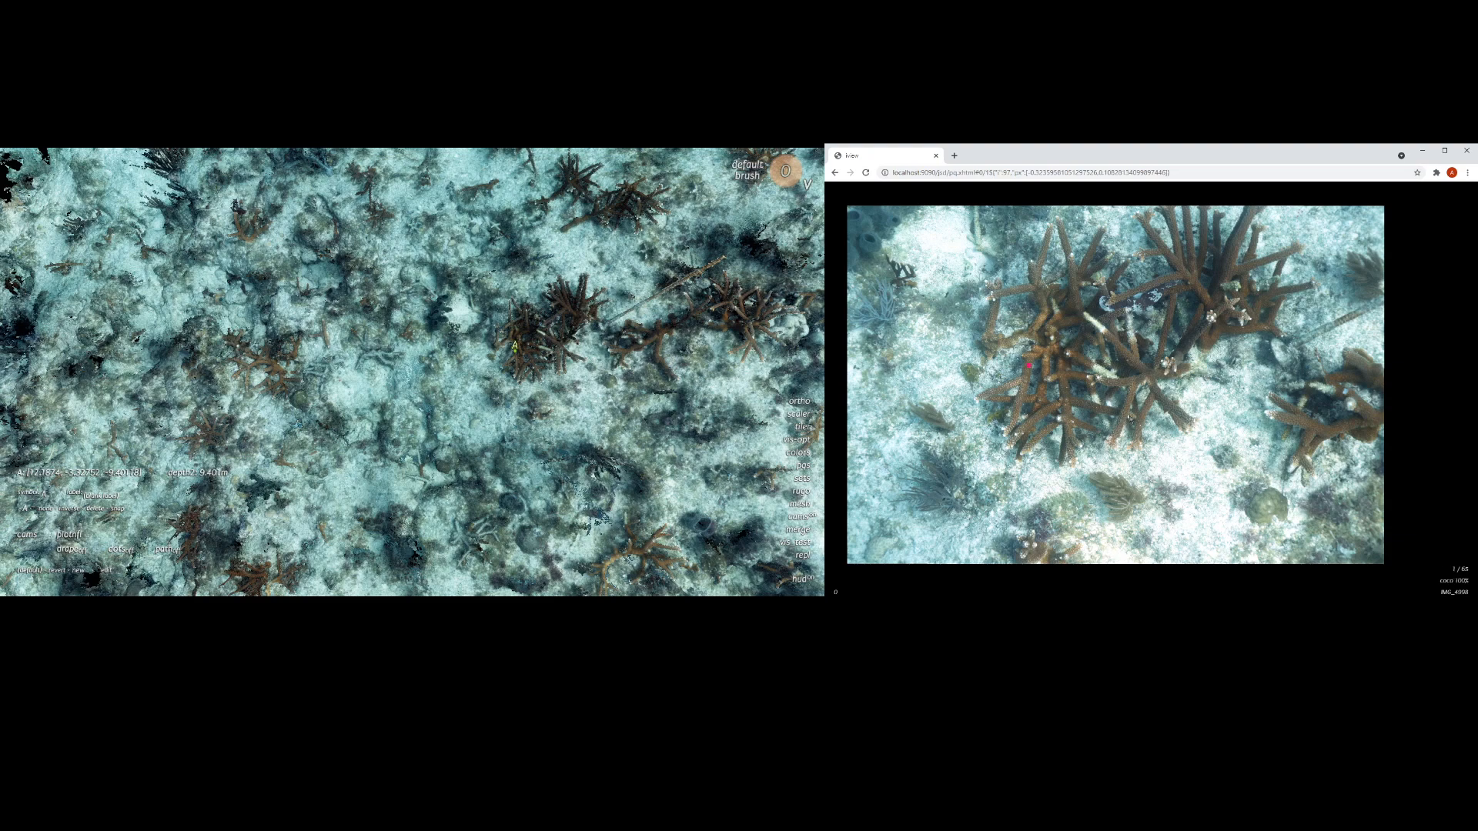
scroll(1139, 422, "down", 10)
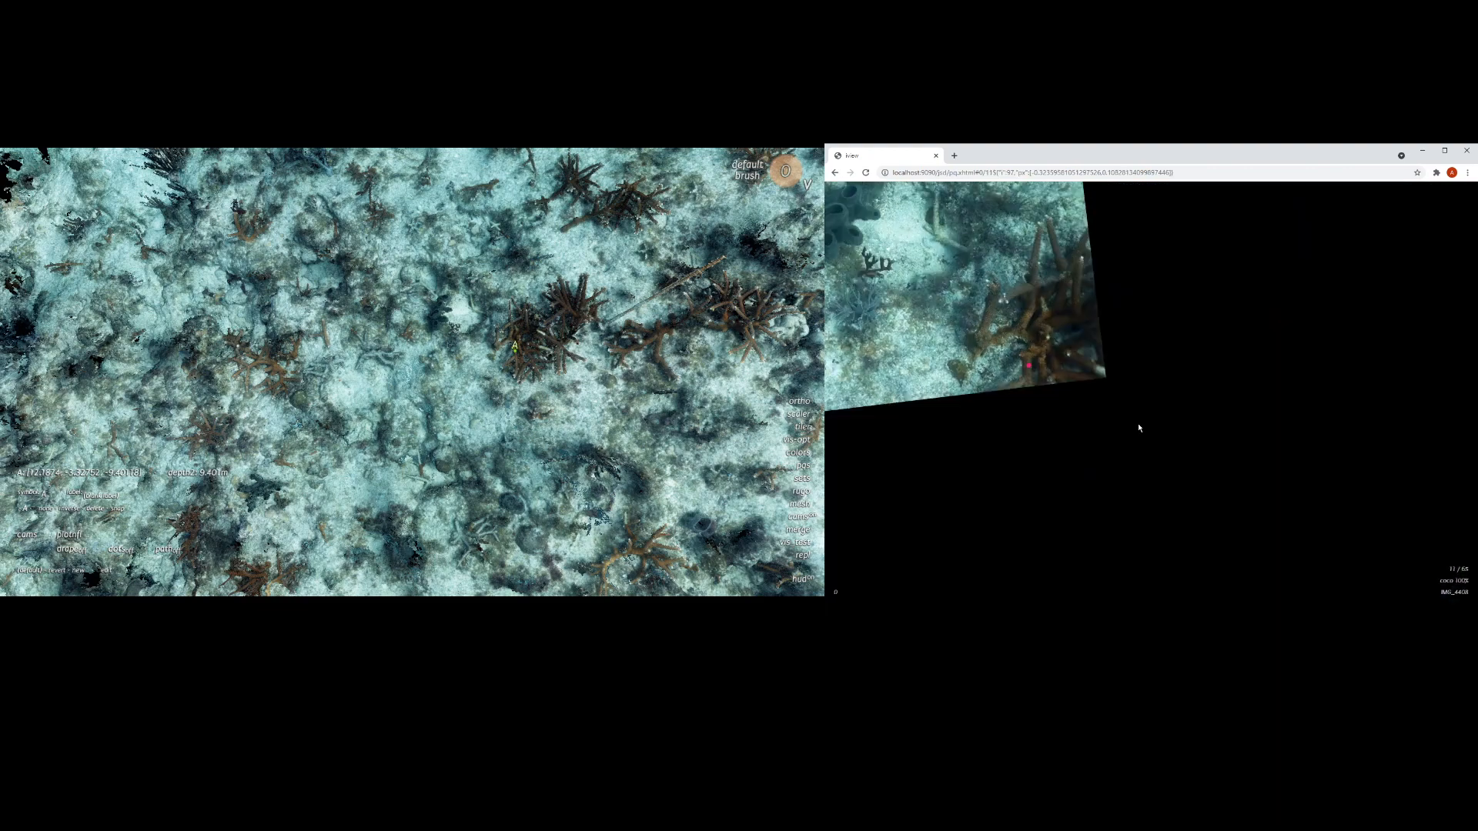
scroll(1138, 428, "down", 3)
scroll(1139, 428, "up", 13)
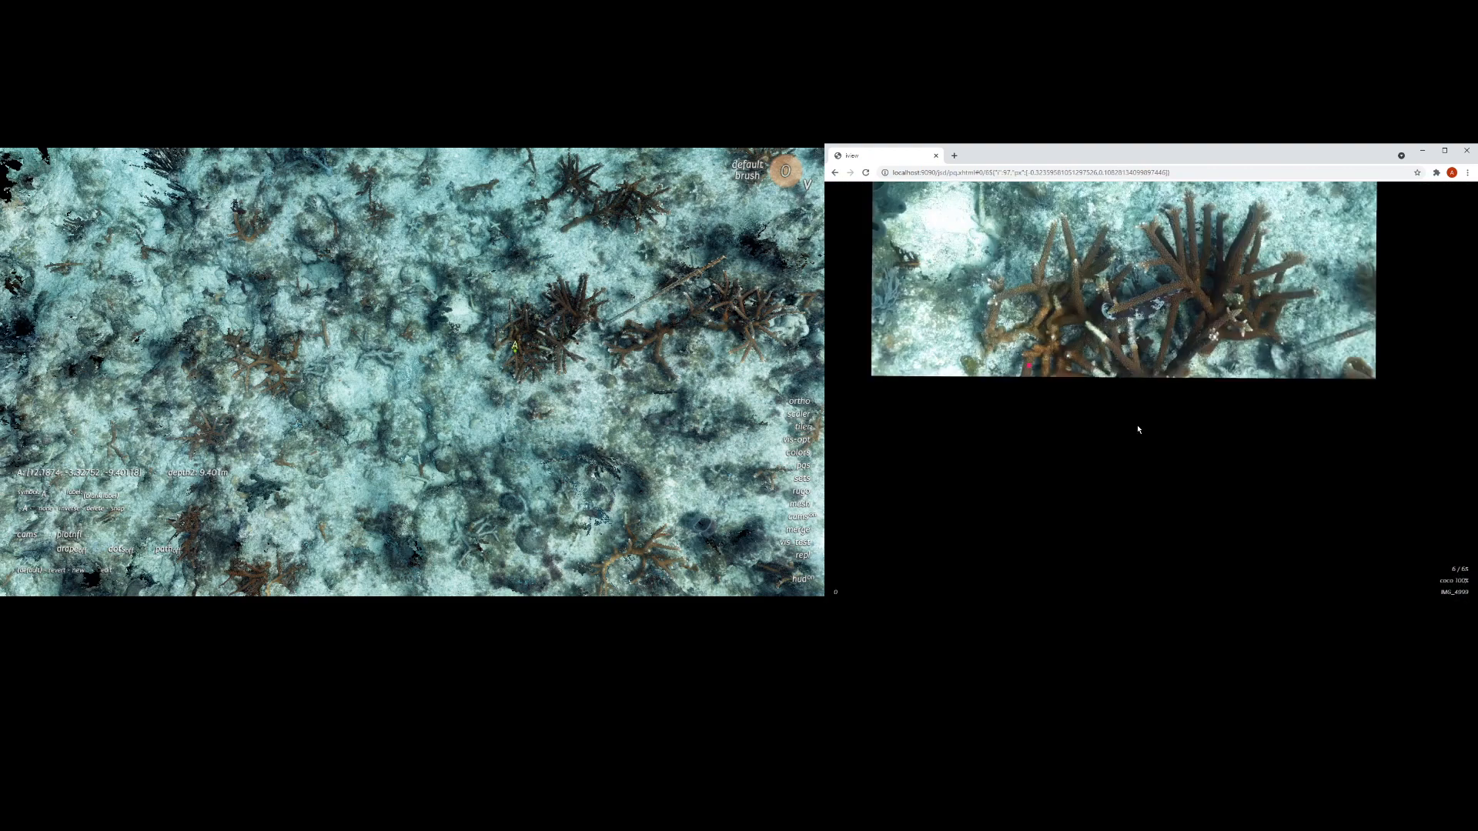
scroll(1138, 430, "down", 7)
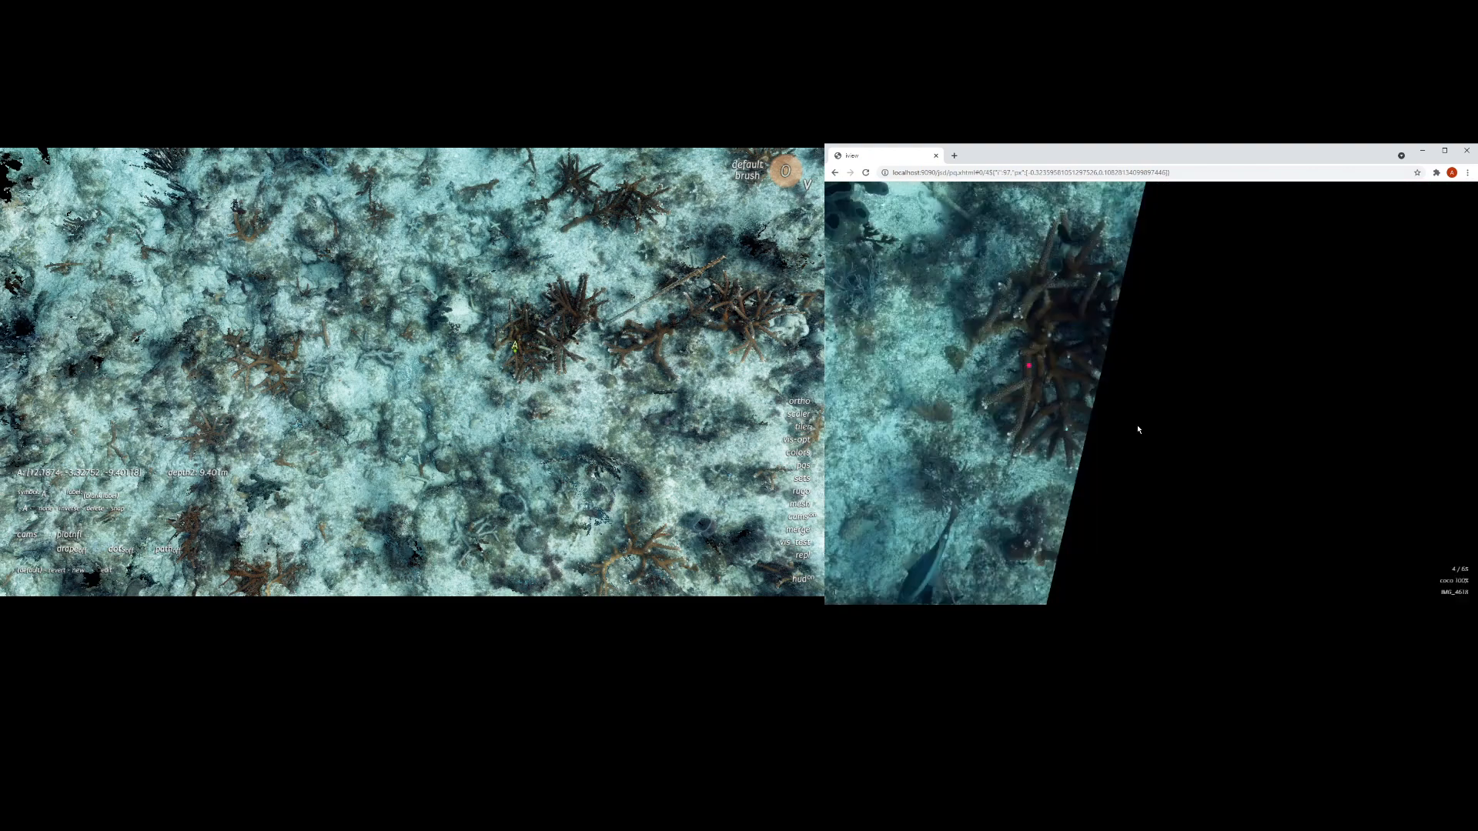
scroll(1138, 429, "down", 9)
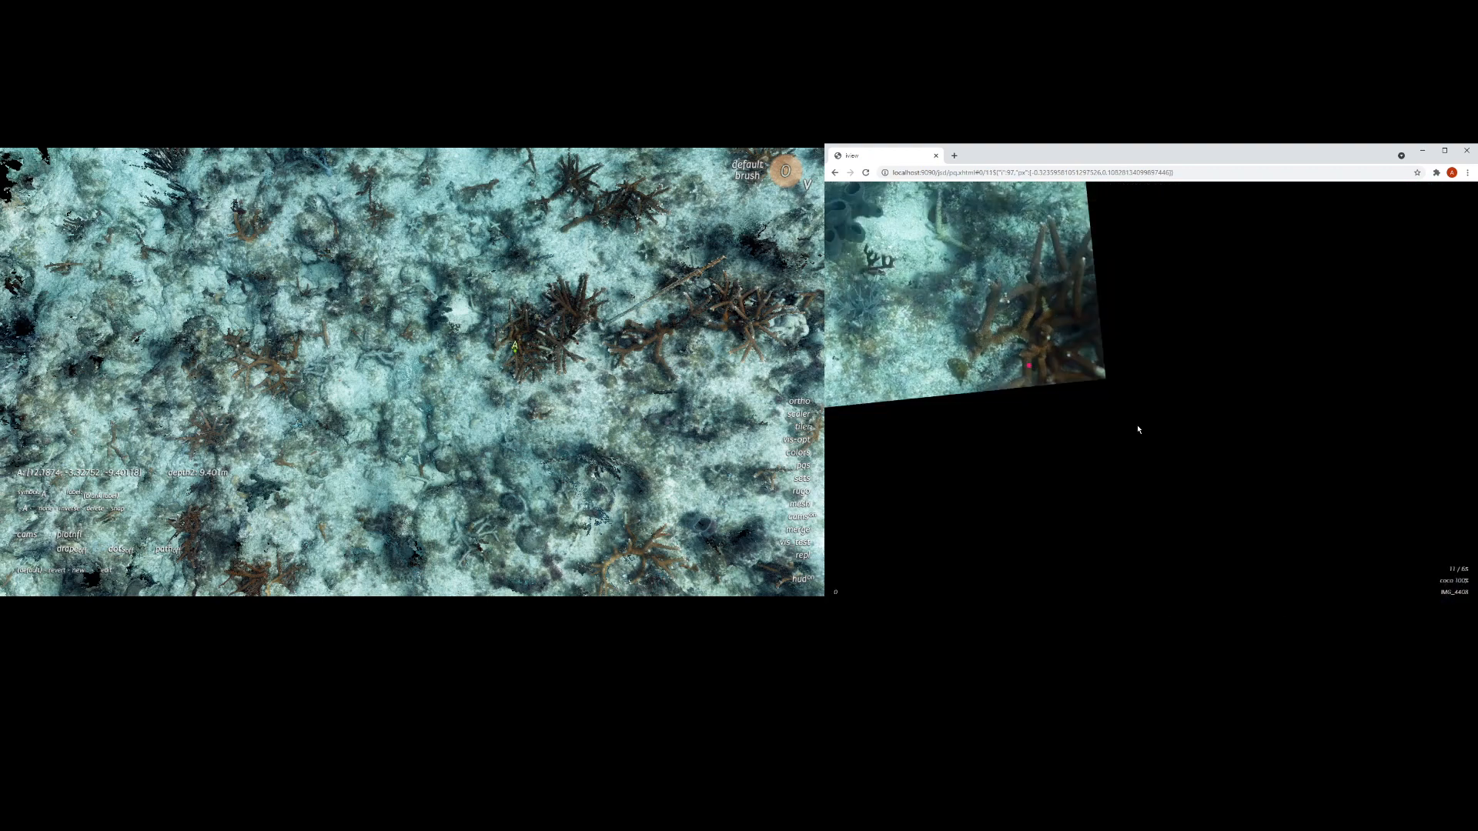
scroll(1138, 430, "down", 5)
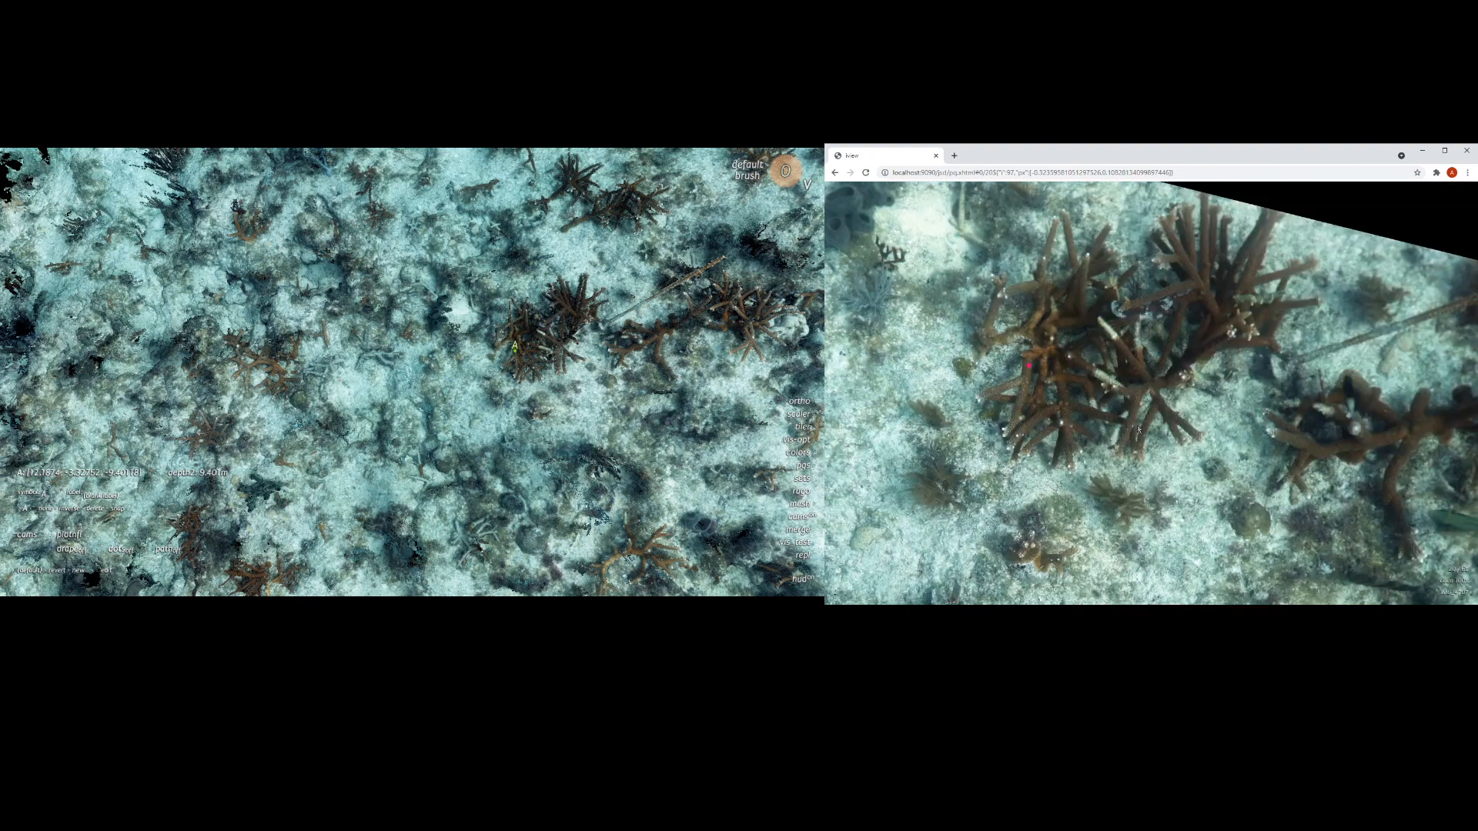
Step: Browse more source photos and re-mark points directly in the browser photos, moving from the small coral across the sponge to the branching colony
scroll(1139, 429, "up", 1)
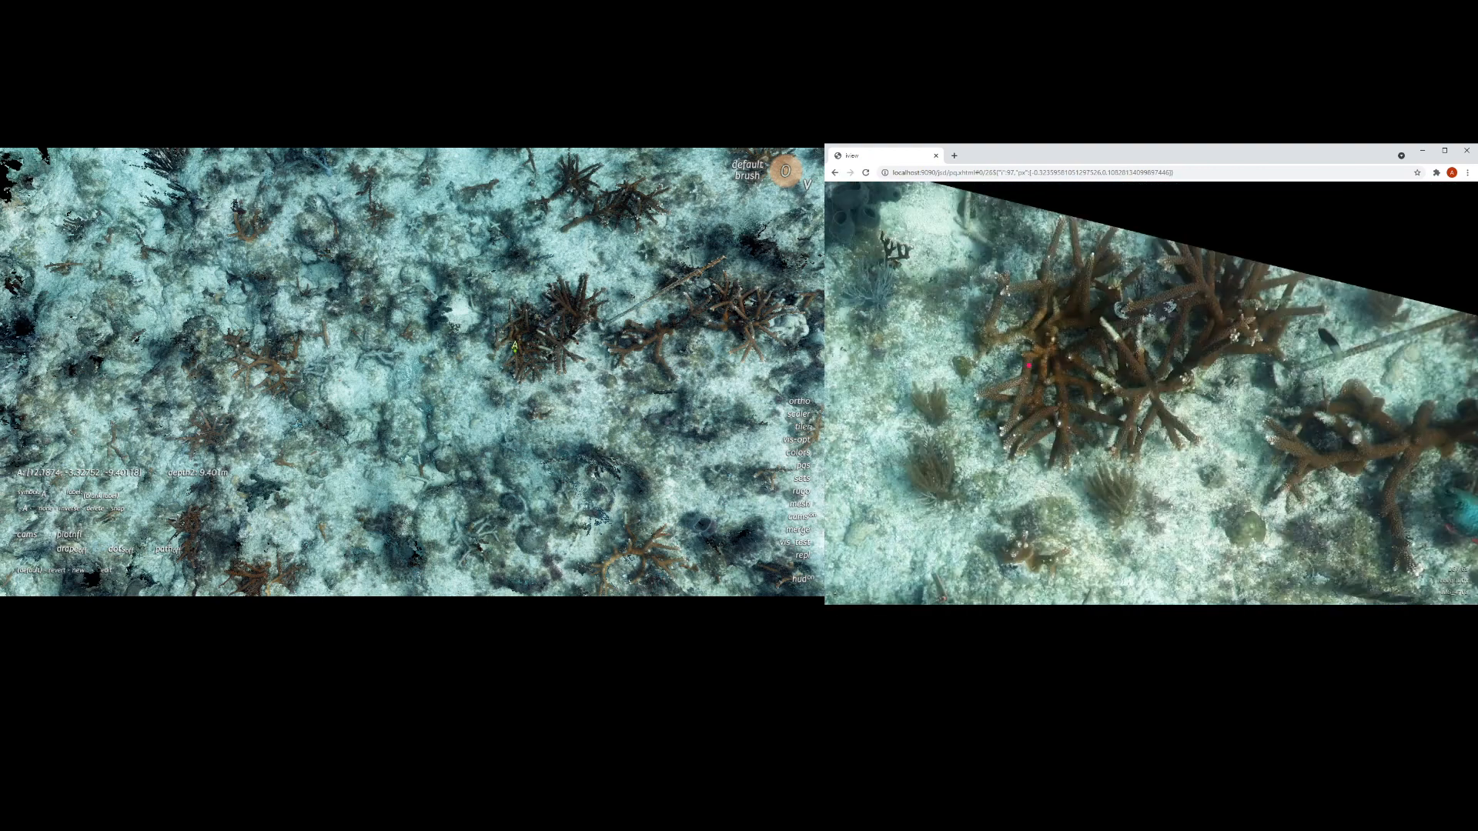
scroll(1138, 431, "up", 5)
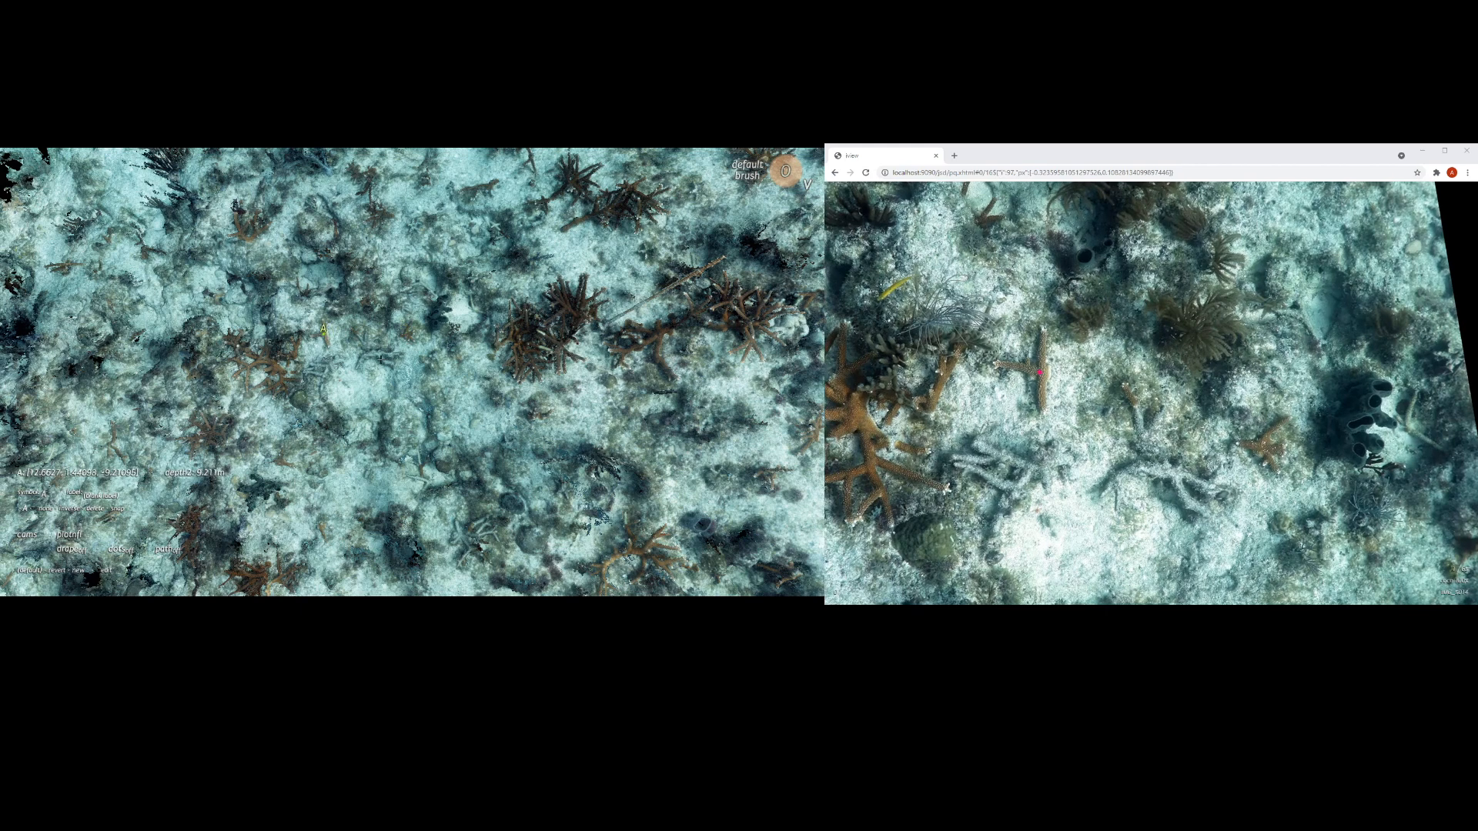
mouse_move(799, 493)
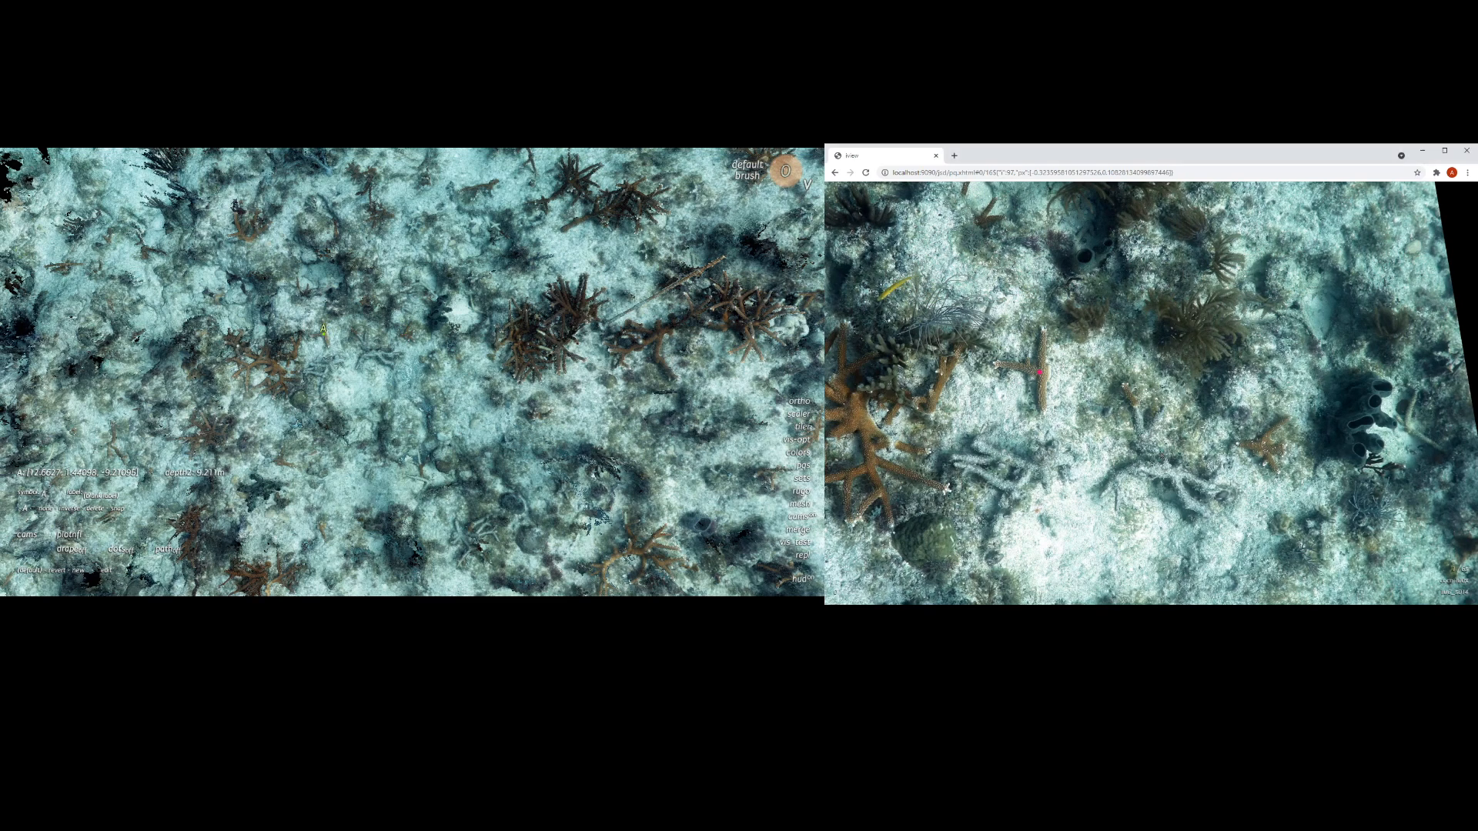
left_click(1160, 453)
left_click(1263, 449)
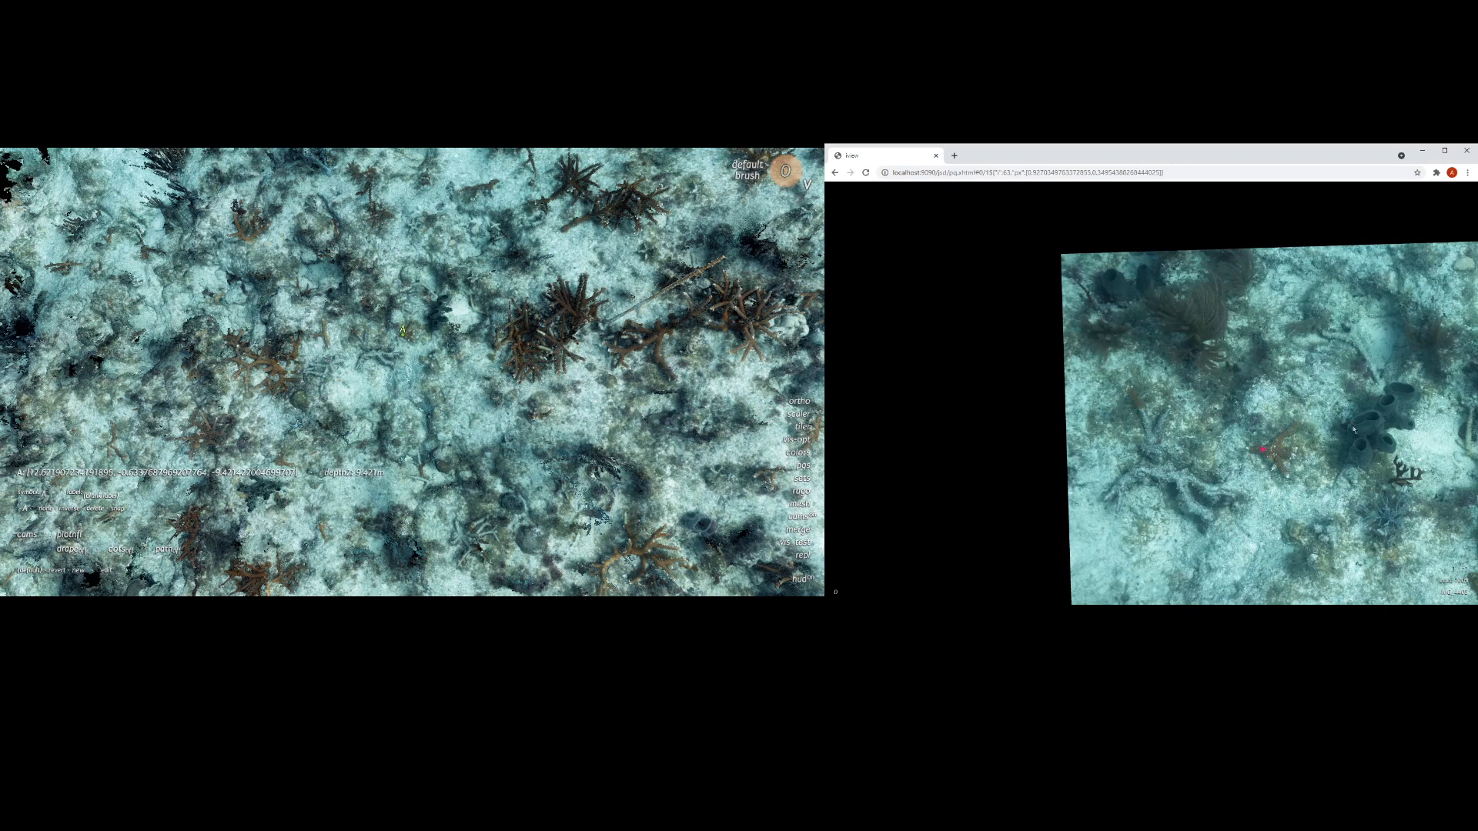
left_click(1376, 426)
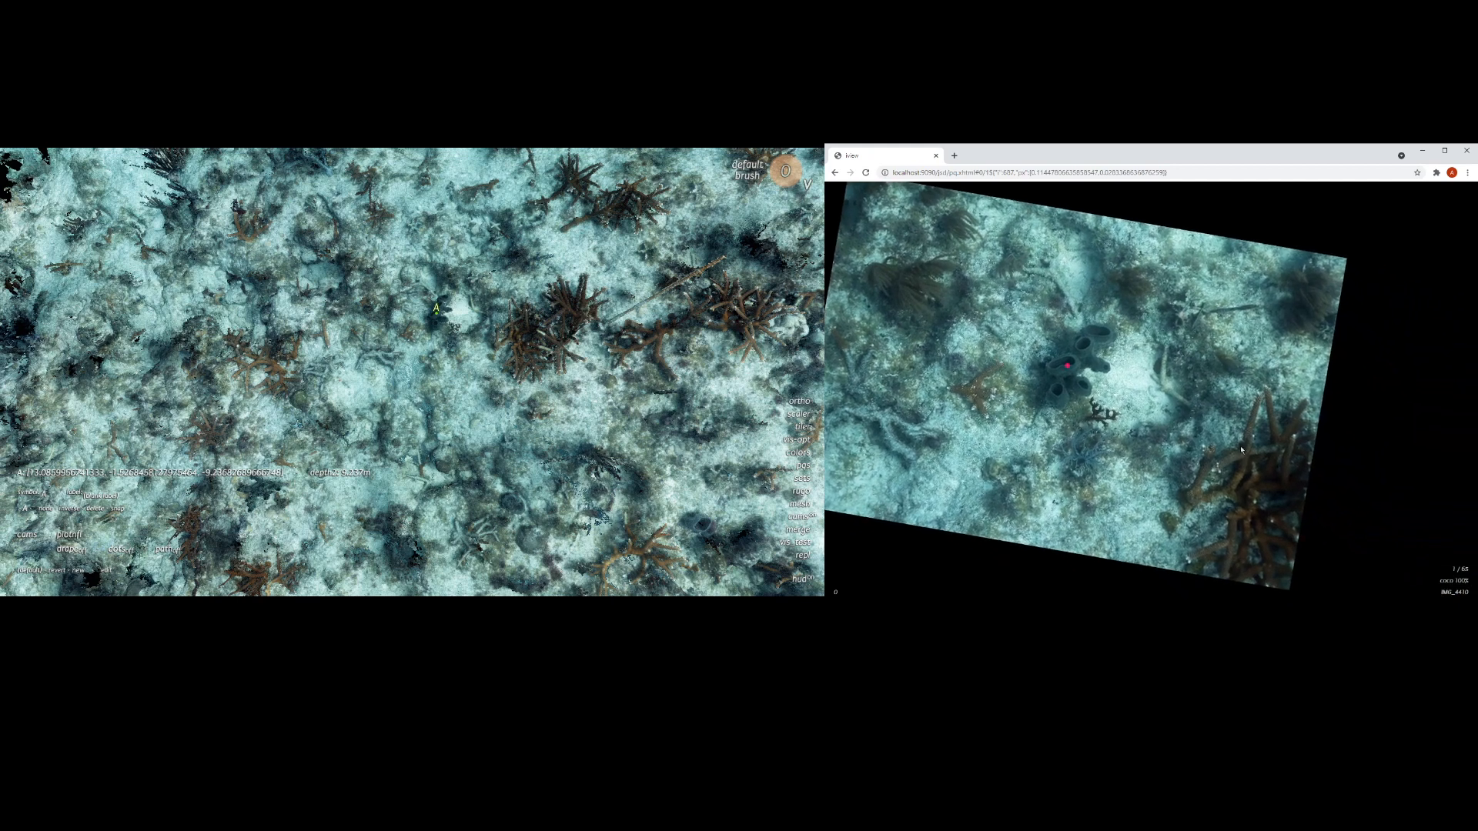
left_click(1240, 449)
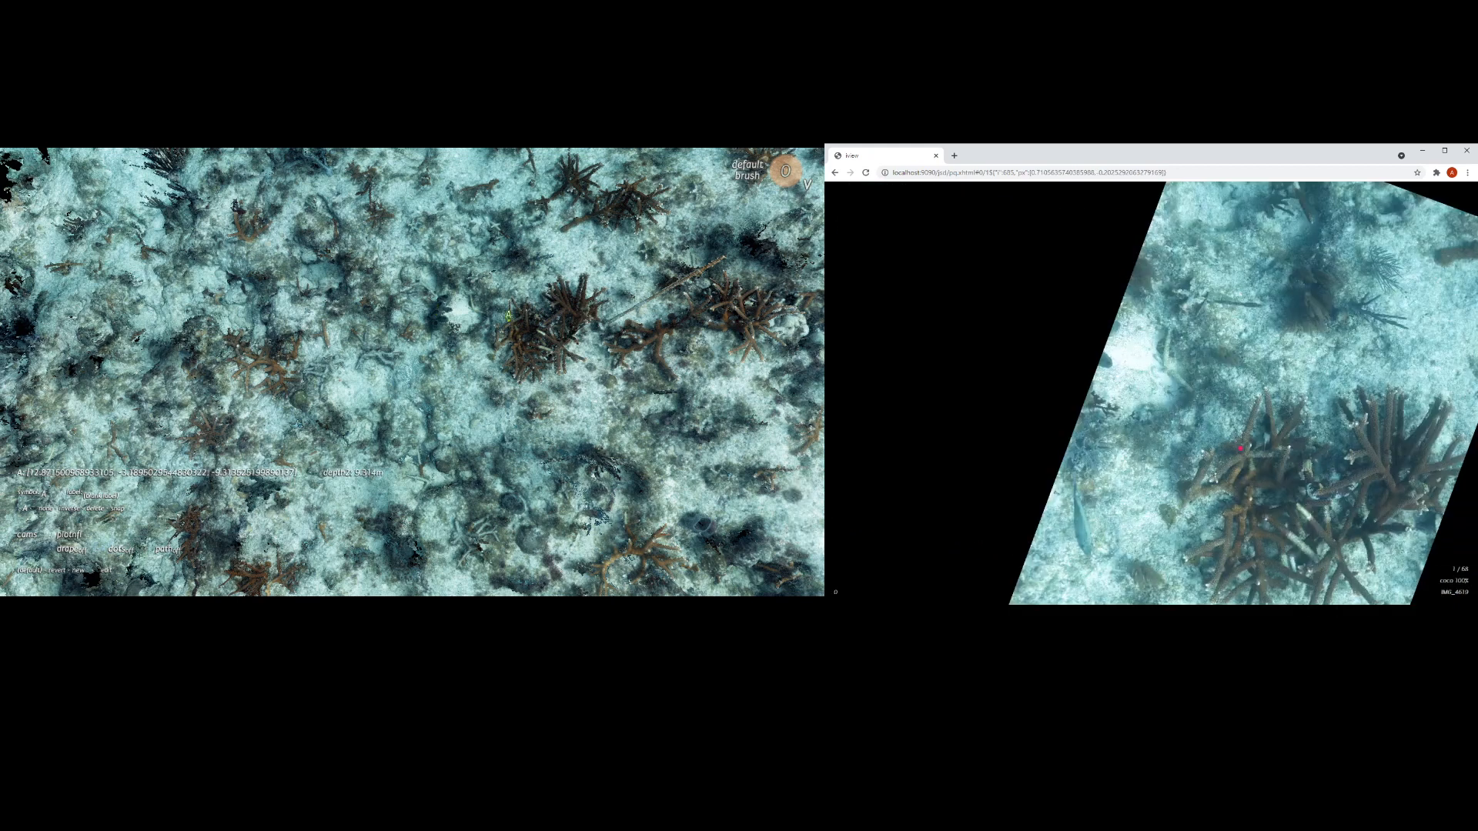
Step: Add a second cloud point on the seafloor, clear the pair, and load that spot's source photos as a single point before clearing it too
left_click(311, 387)
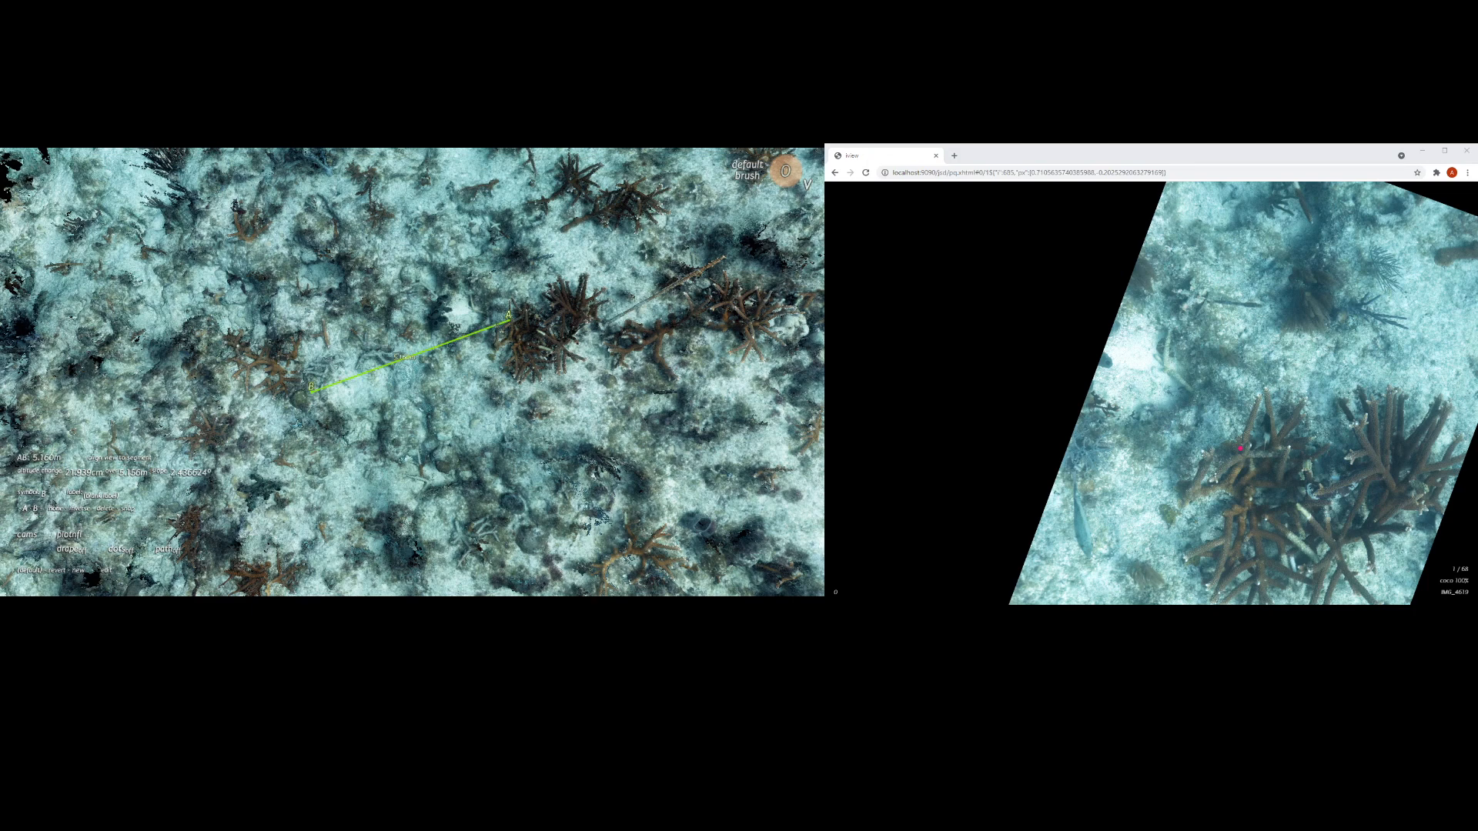
left_click(53, 509)
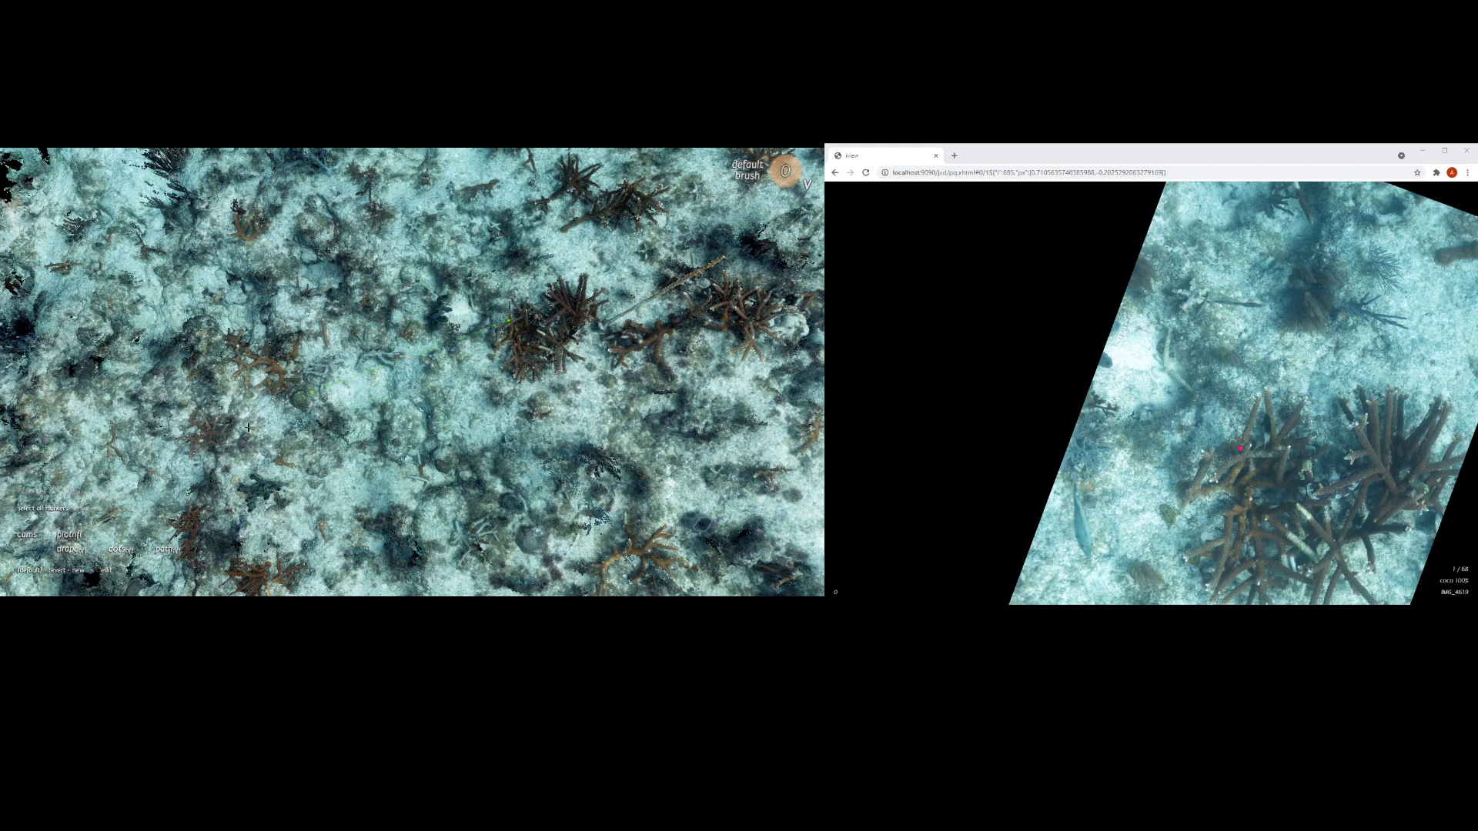
left_click(312, 389)
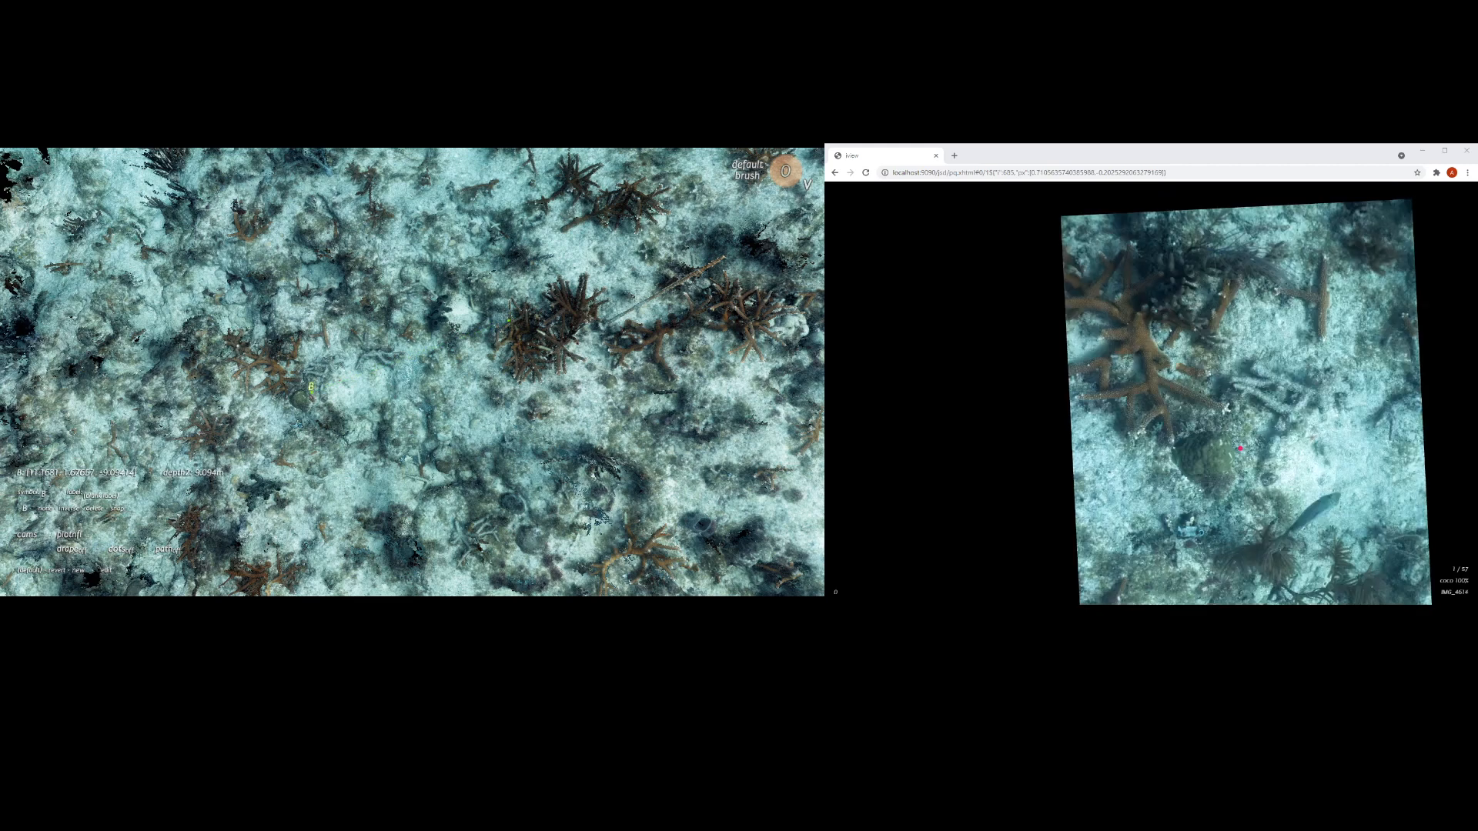
left_click(46, 511)
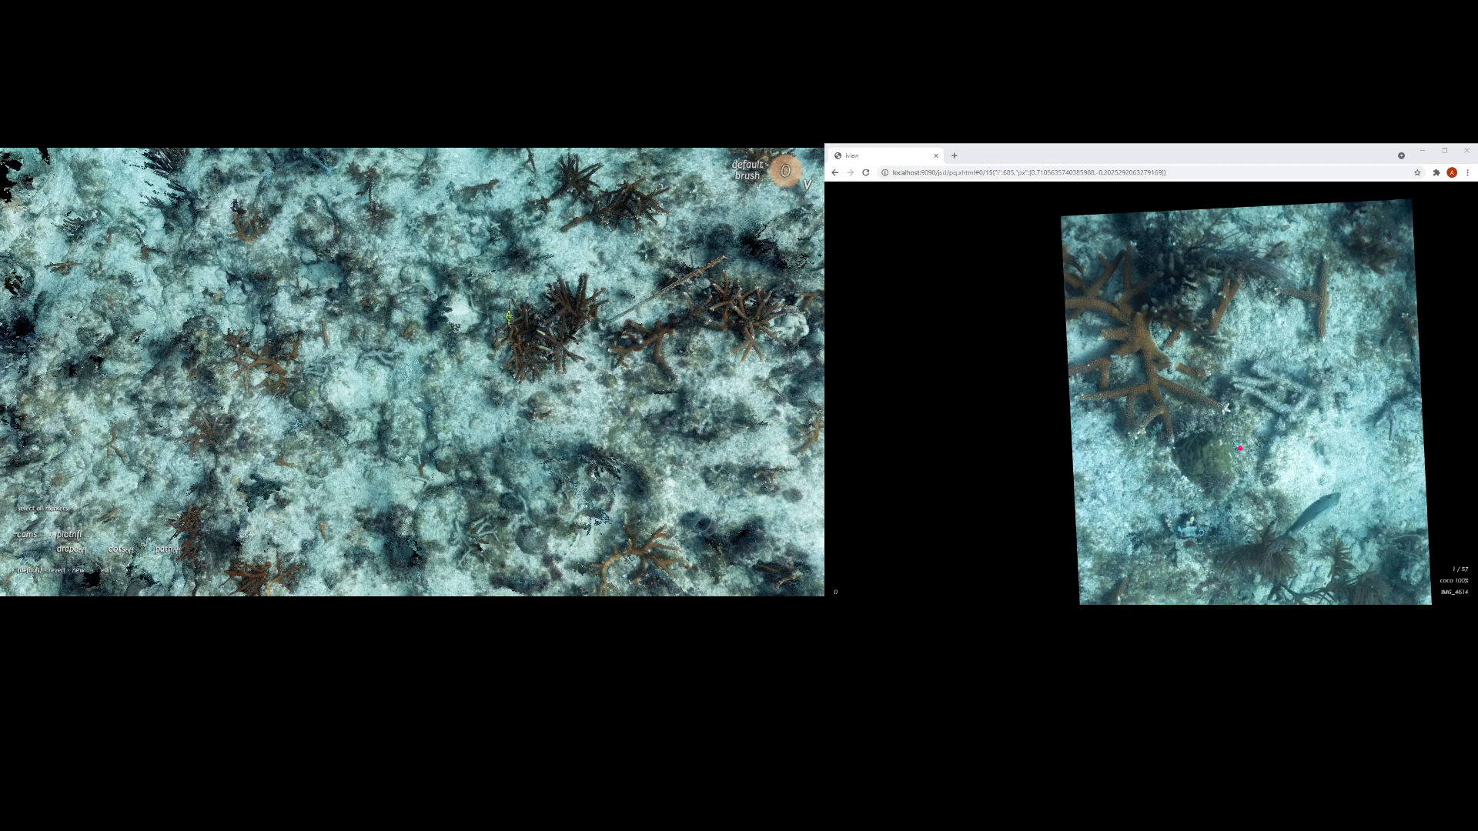
Step: Mark the branching colony and a second seafloor point, clear the pair, and pick one seafloor point on its own to load its photos
left_click(508, 316)
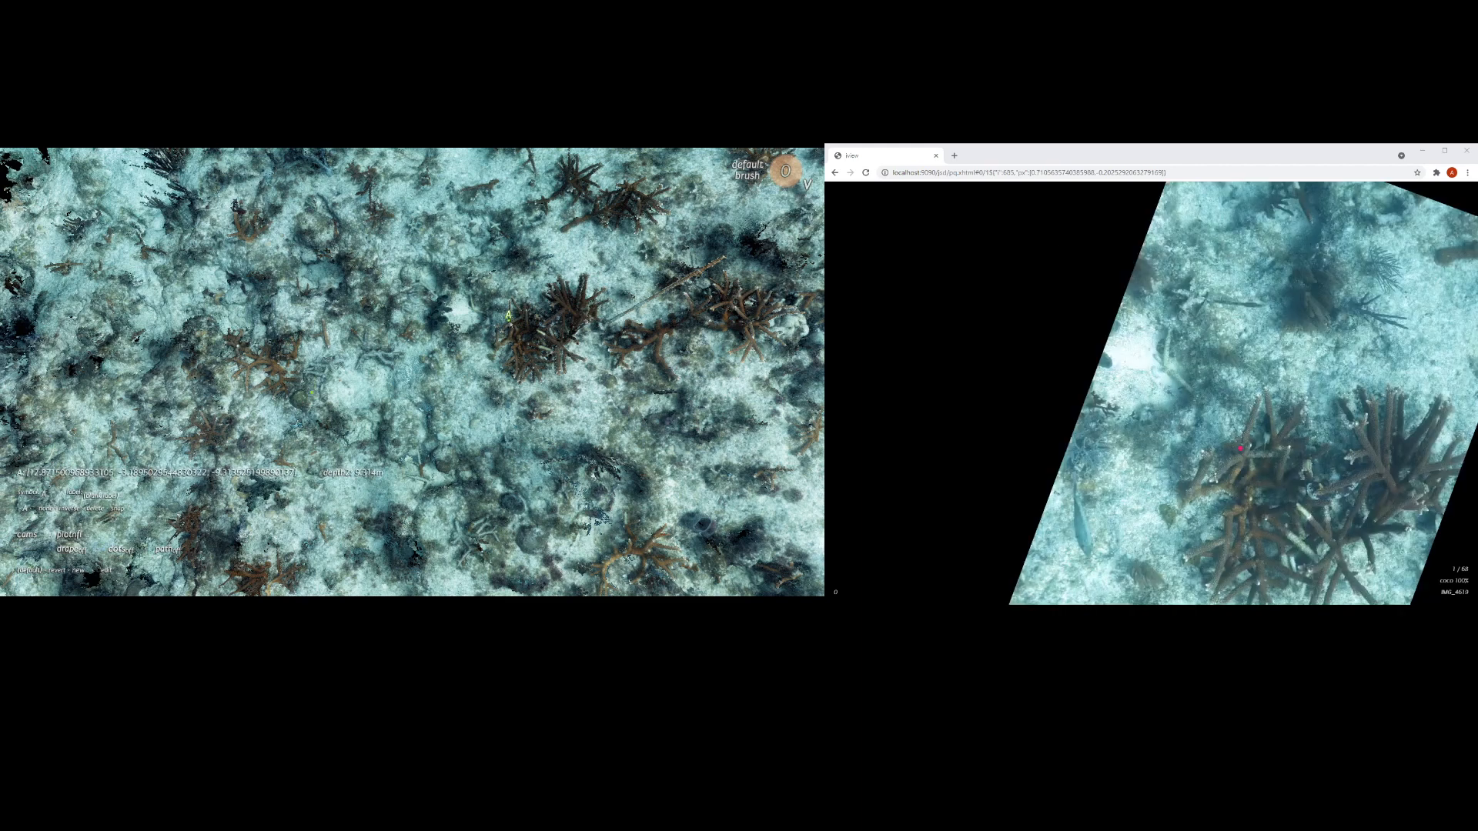
left_click(327, 391)
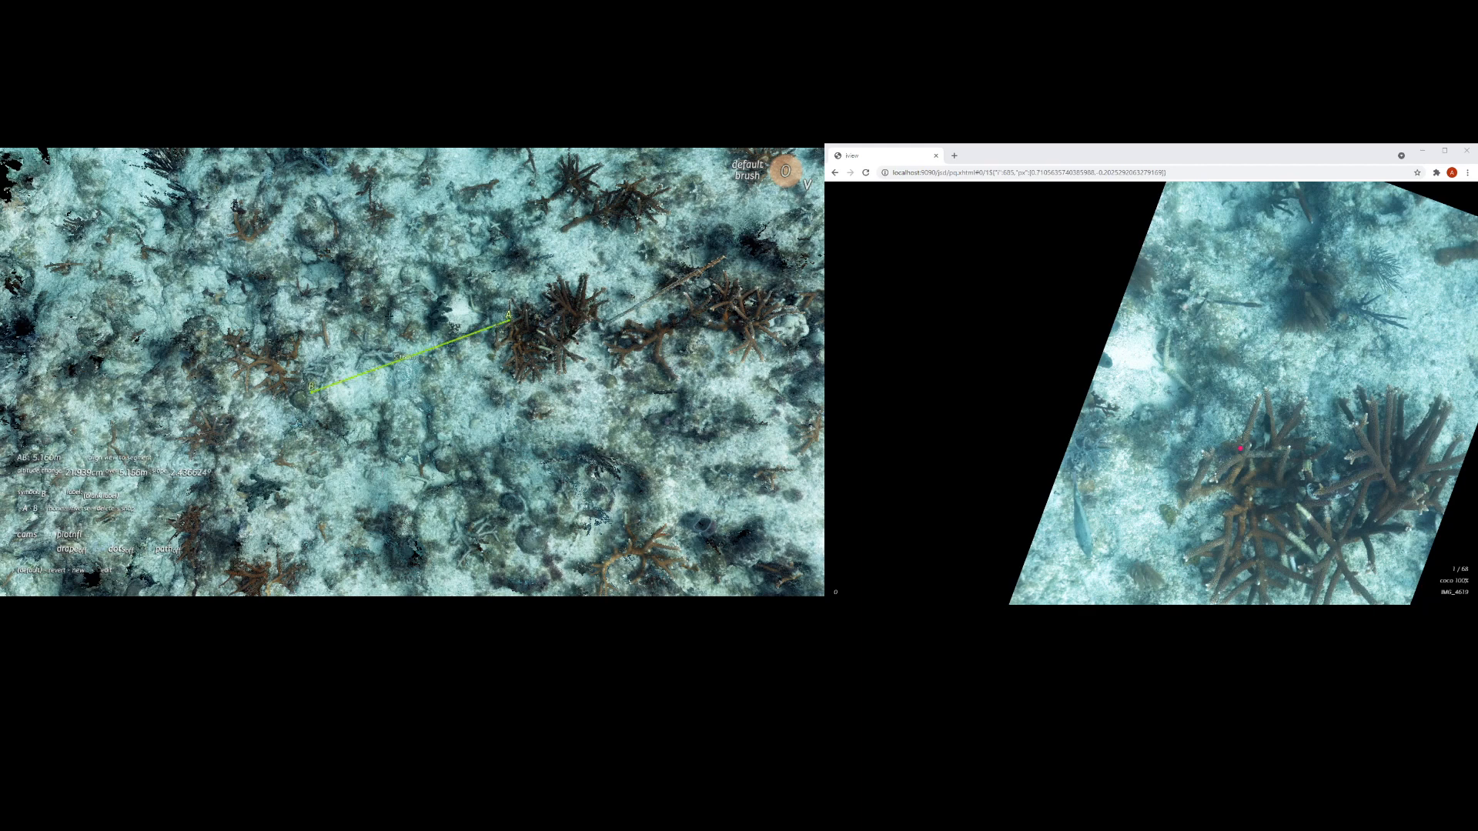
scroll(314, 404, "up", 3)
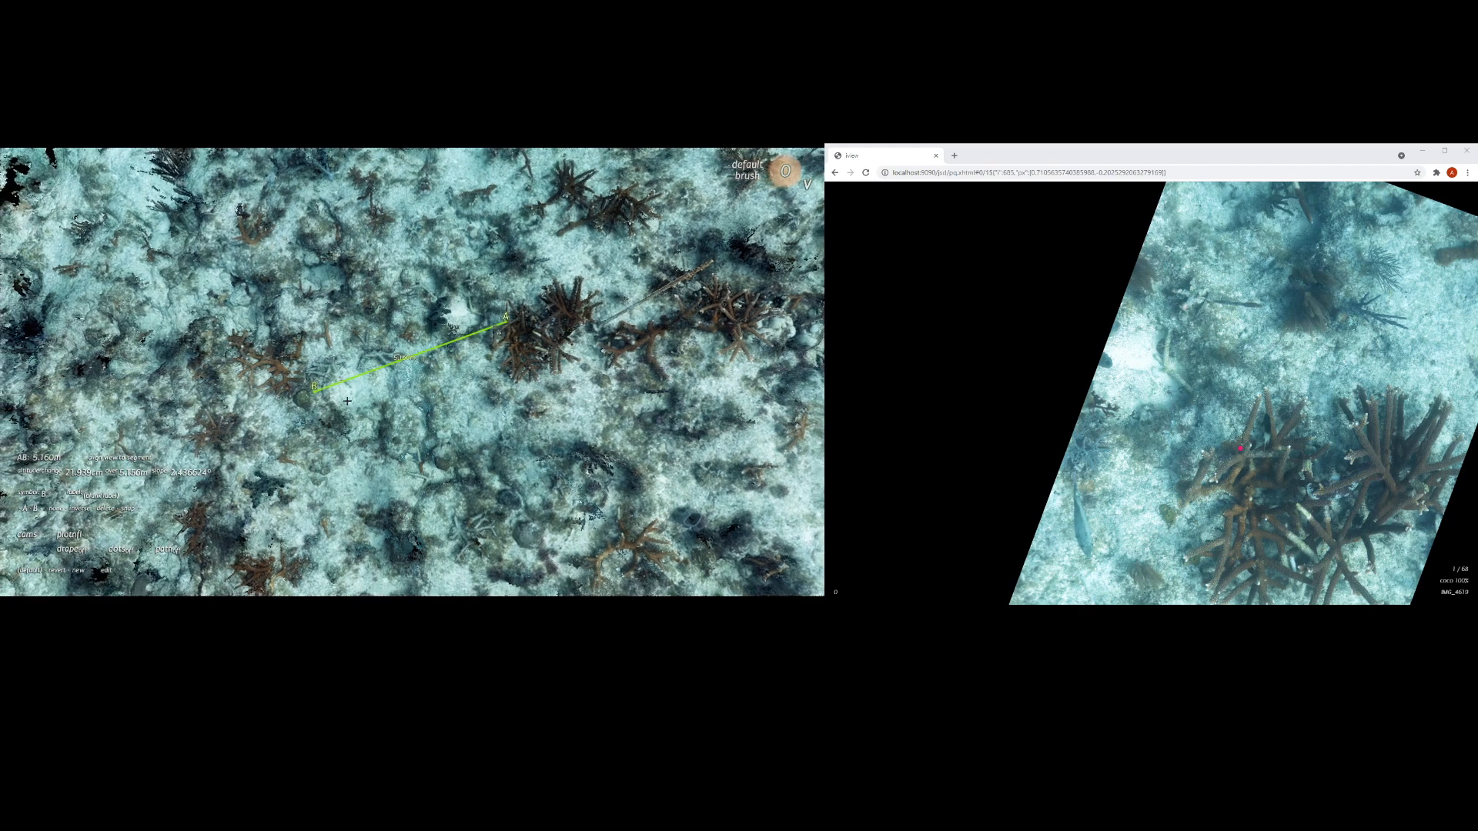
left_click_drag(297, 399, 283, 447)
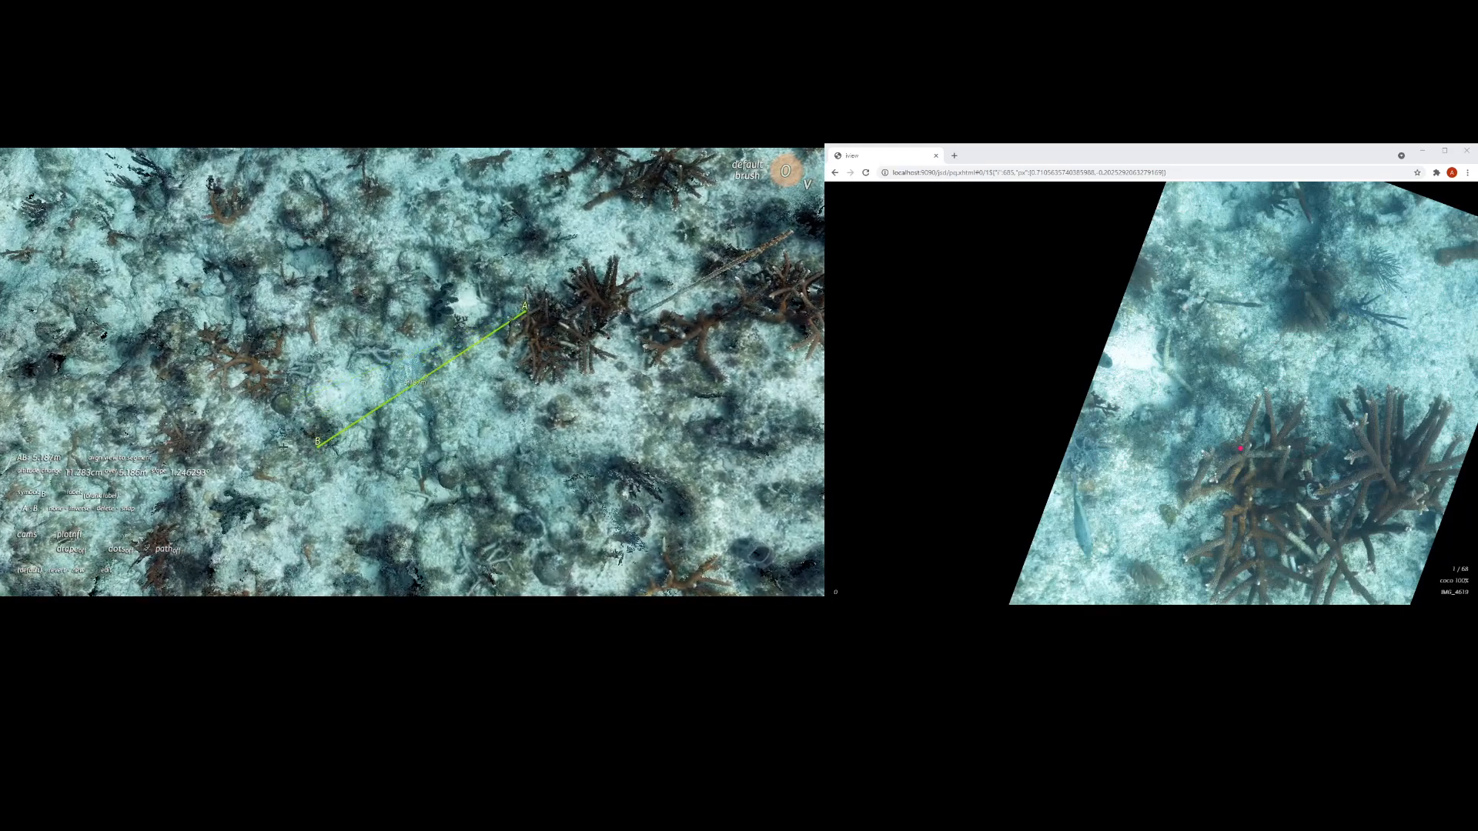
left_click(56, 508)
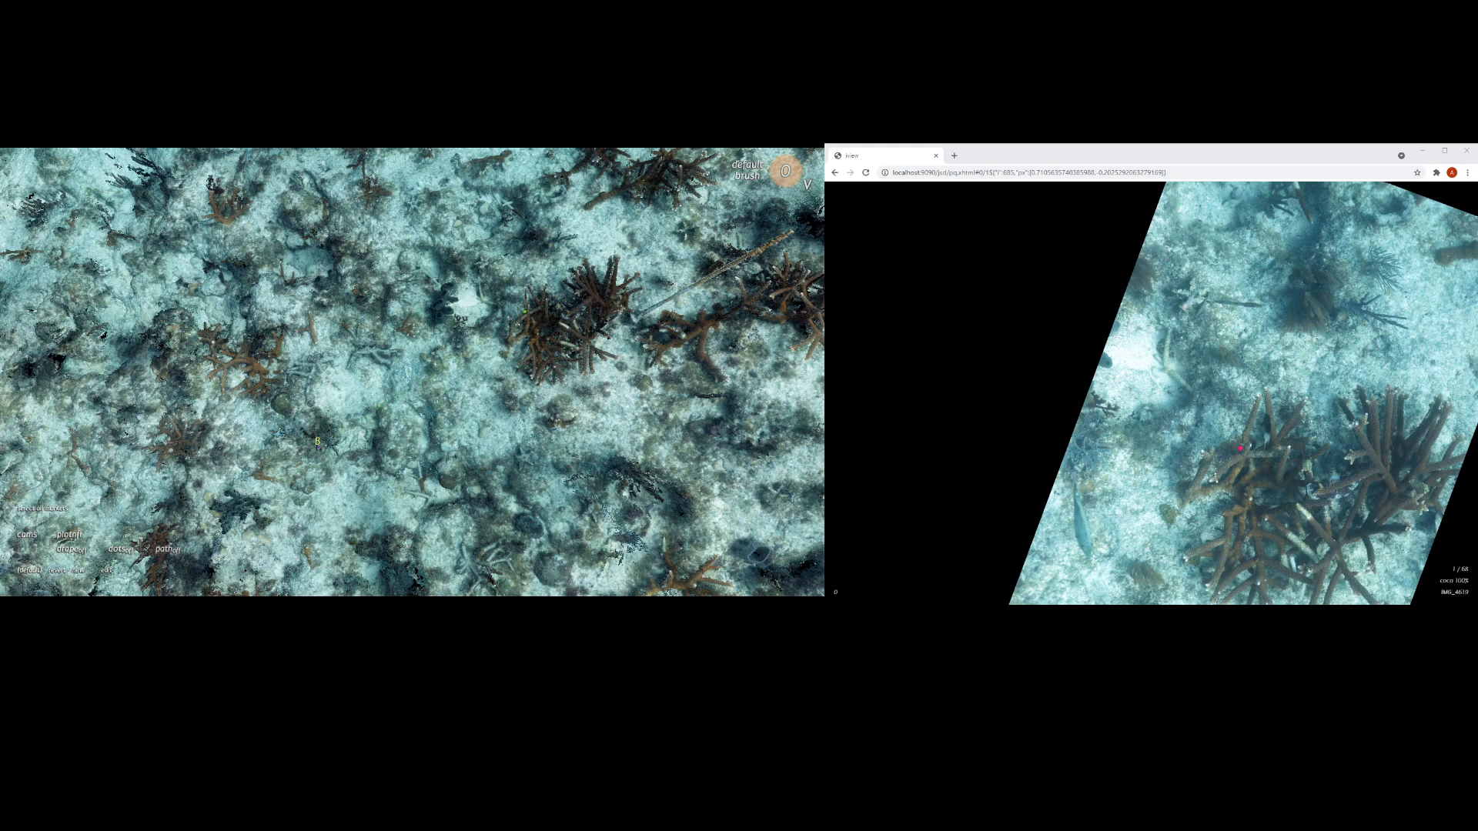
left_click(318, 446)
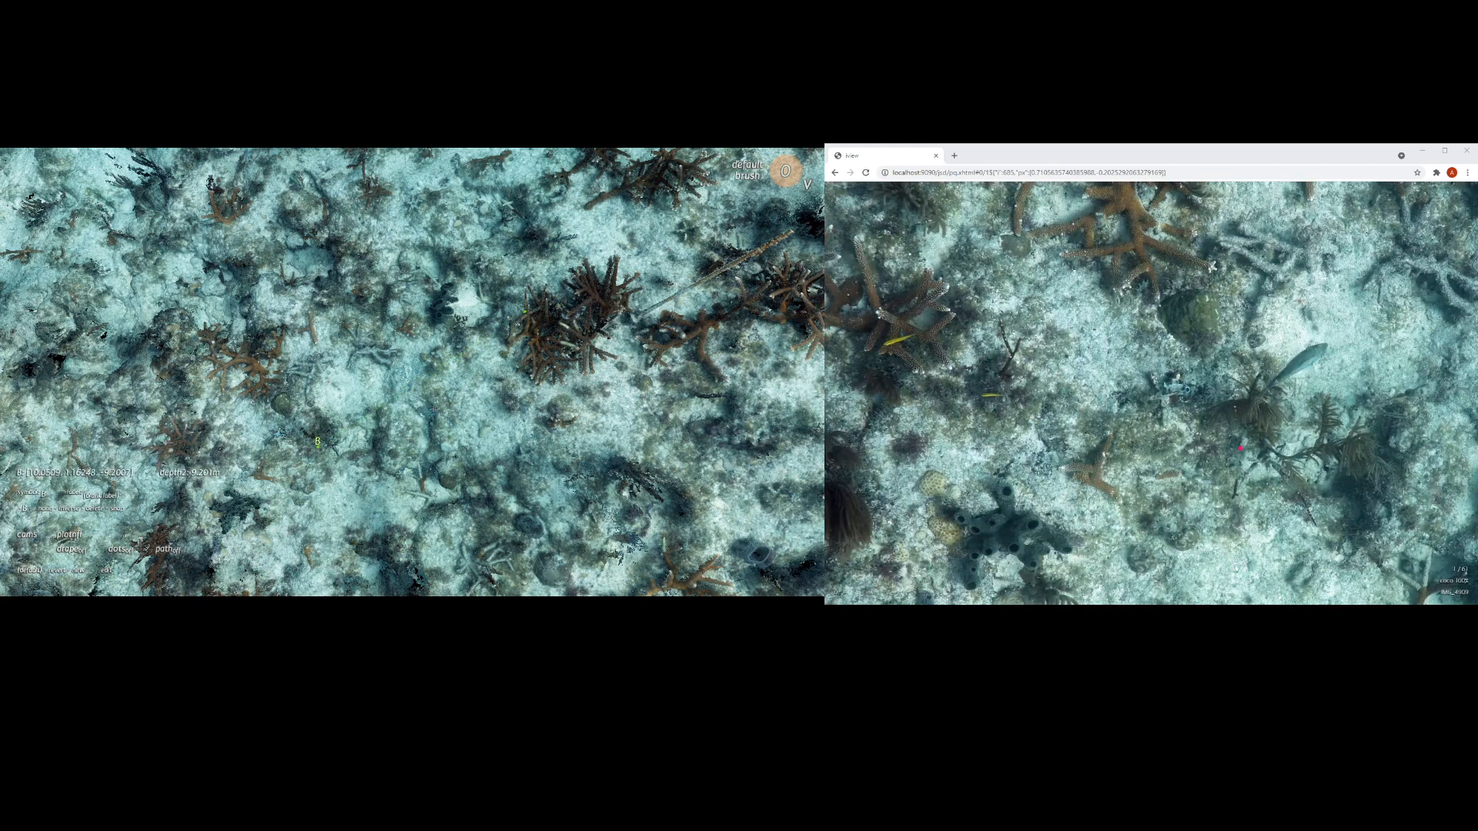
Step: Examine the wrongly coloured point cloud and its stray points from close up and far away, and close the viewer
mouse_move(799, 453)
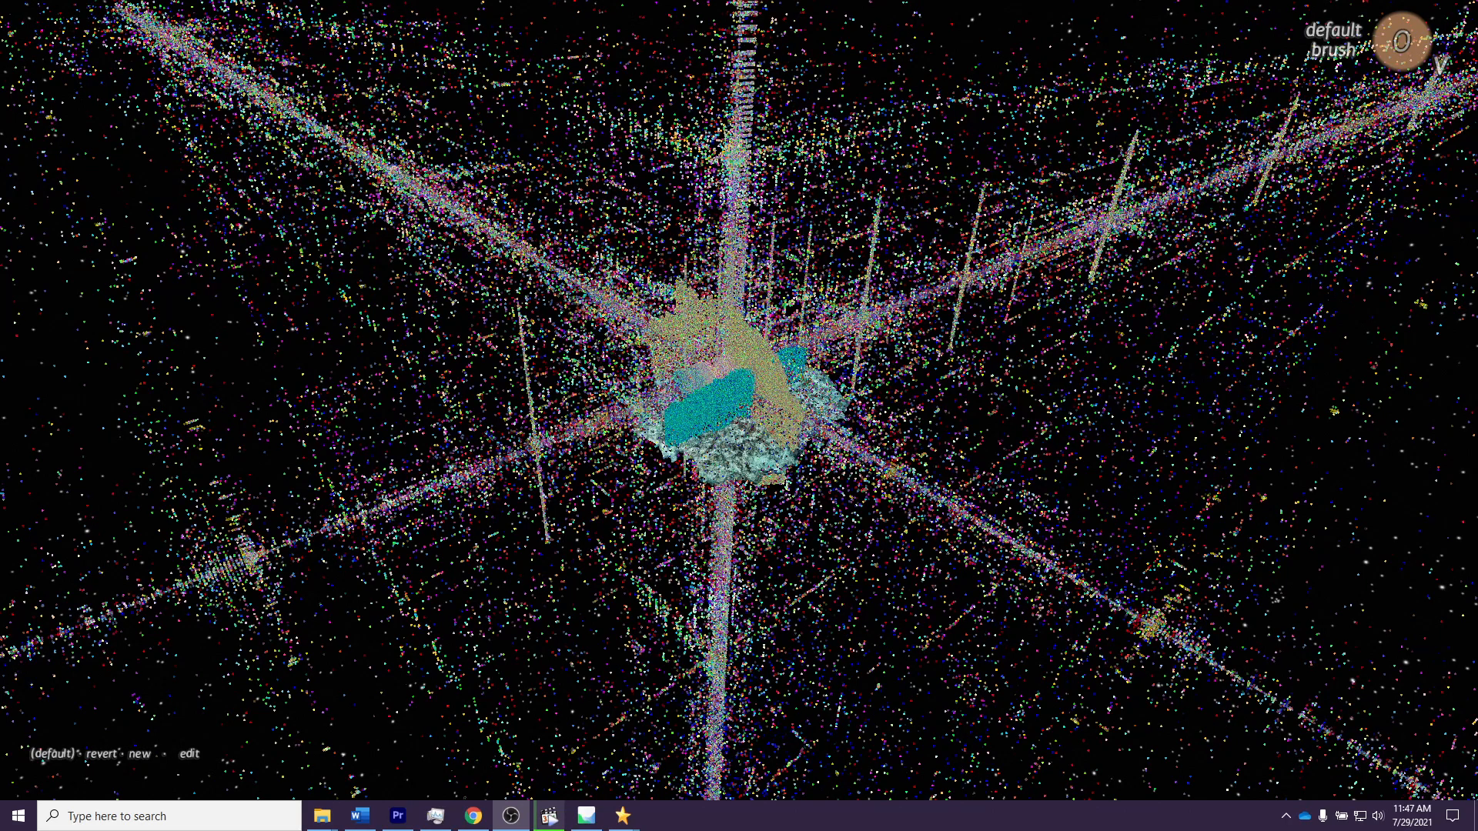
left_click_drag(739, 416, 608, 416)
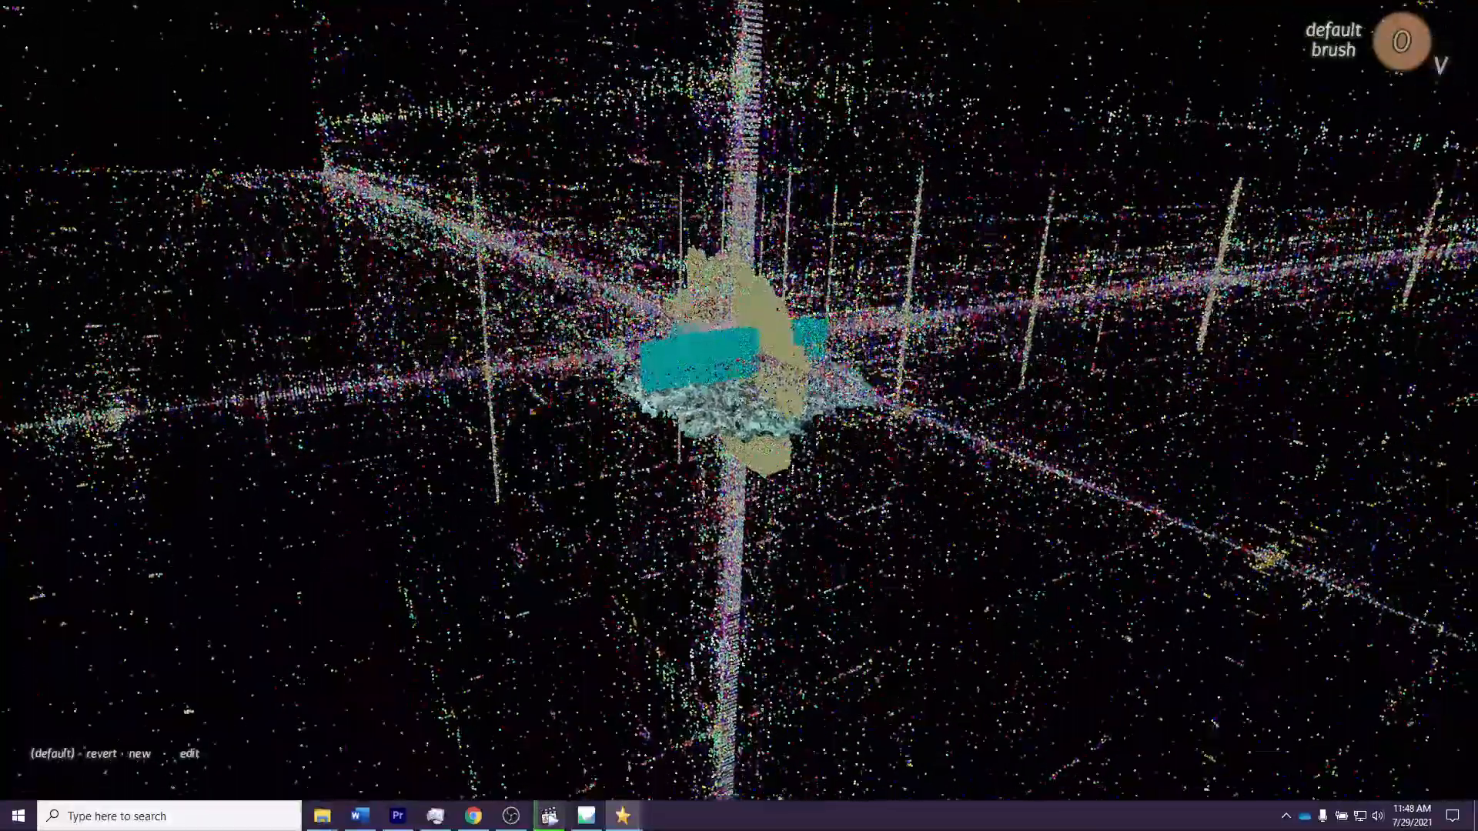
middle_click_drag(724, 223, 724, 276)
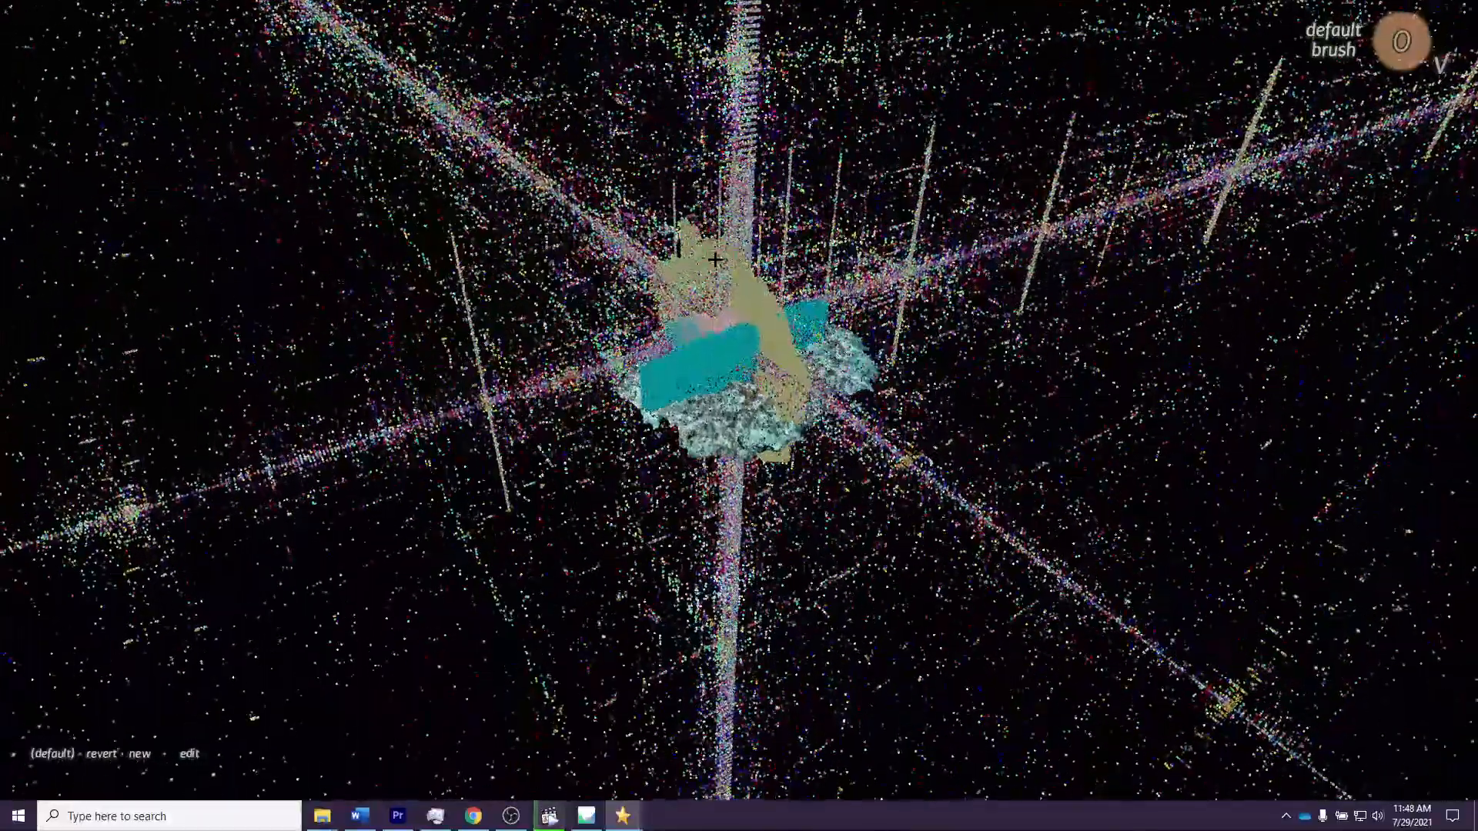
key("Escape")
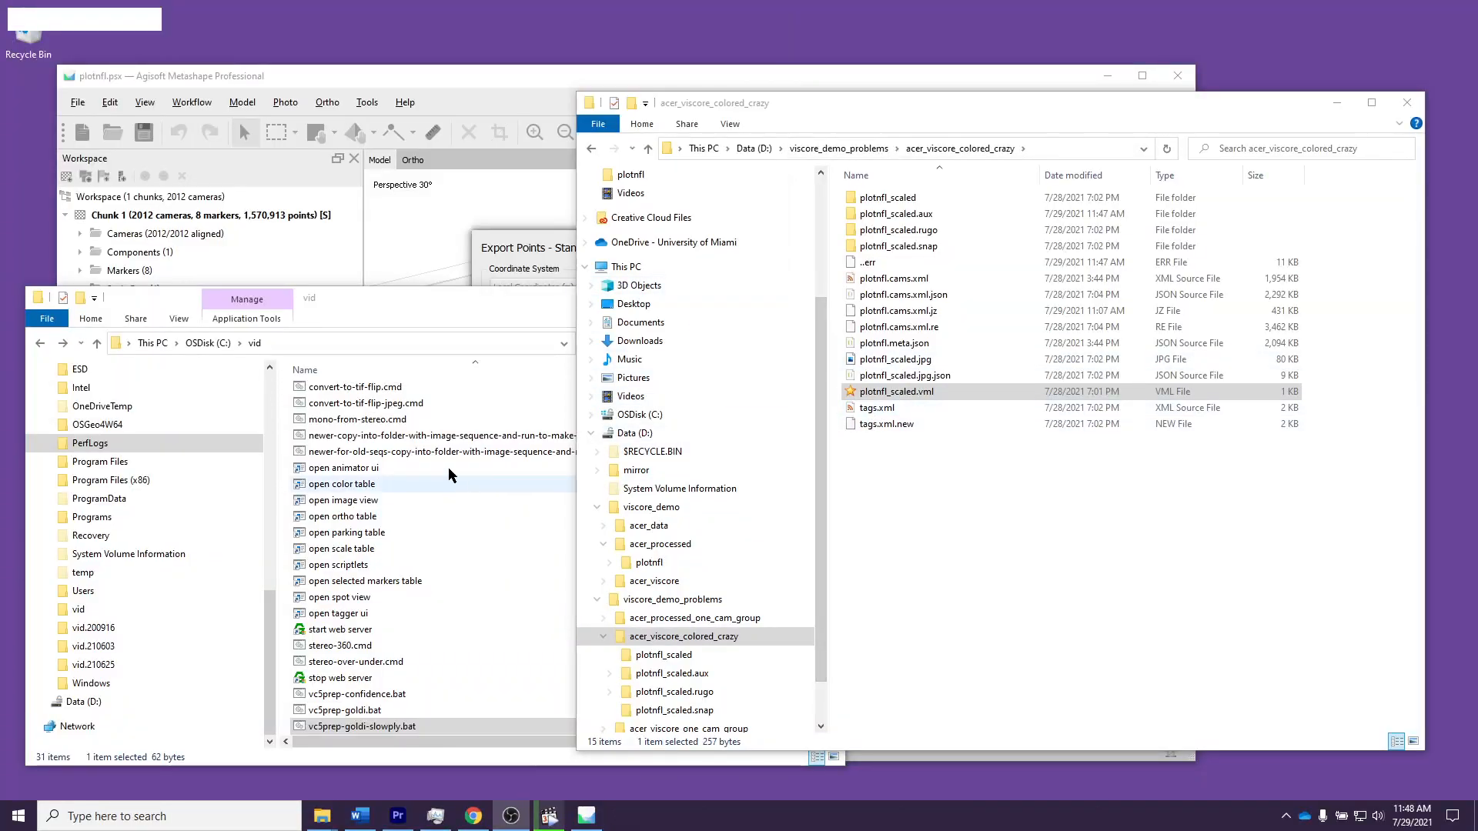
Step: Locate vc5prep-goldi-slowply.bat in the vid folder and switch to Metashape to review the Save point confidence option for the Stanford PLY export
left_click(441, 302)
left_click(410, 727)
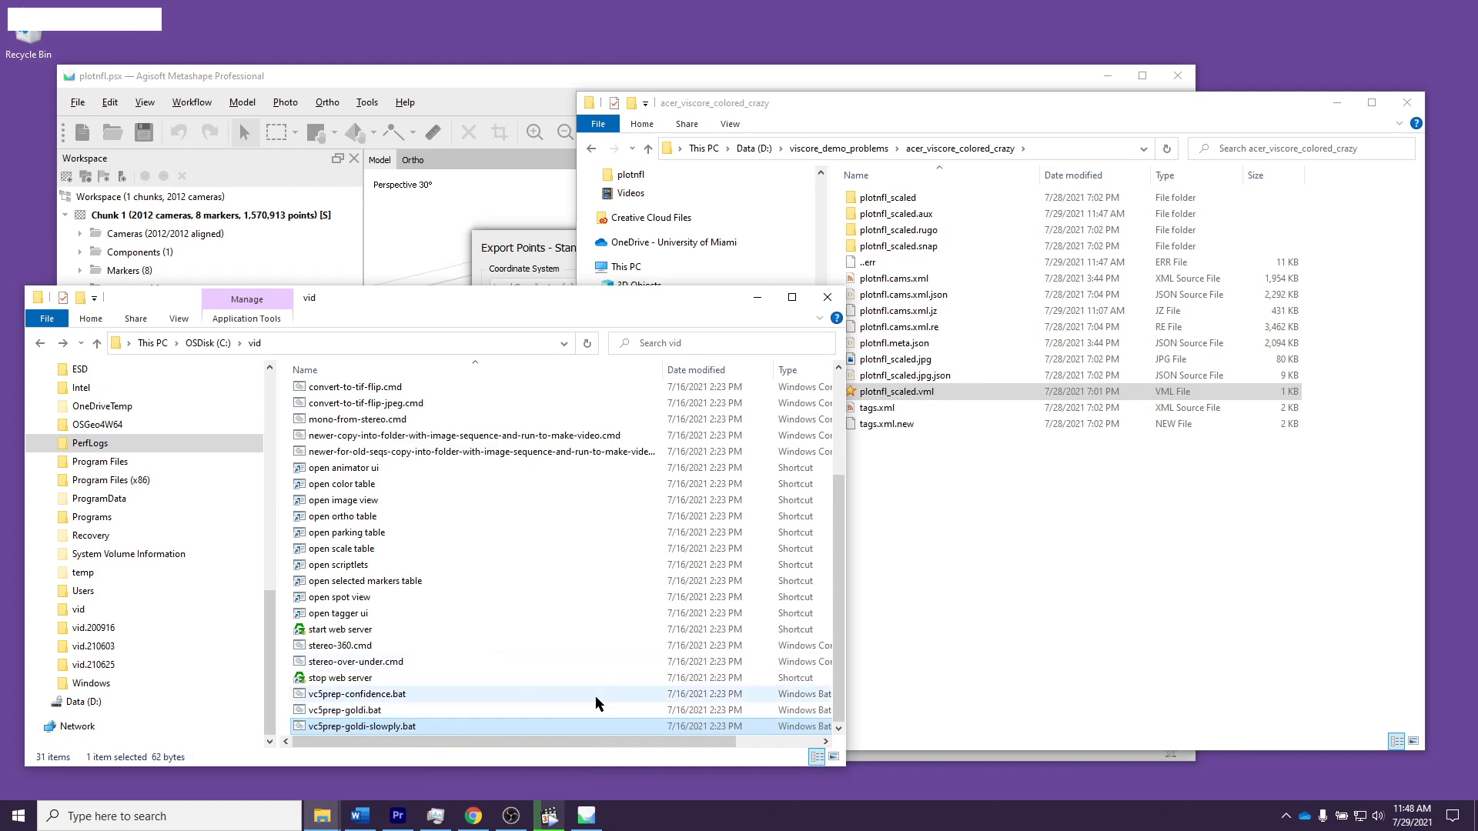
left_click(537, 252)
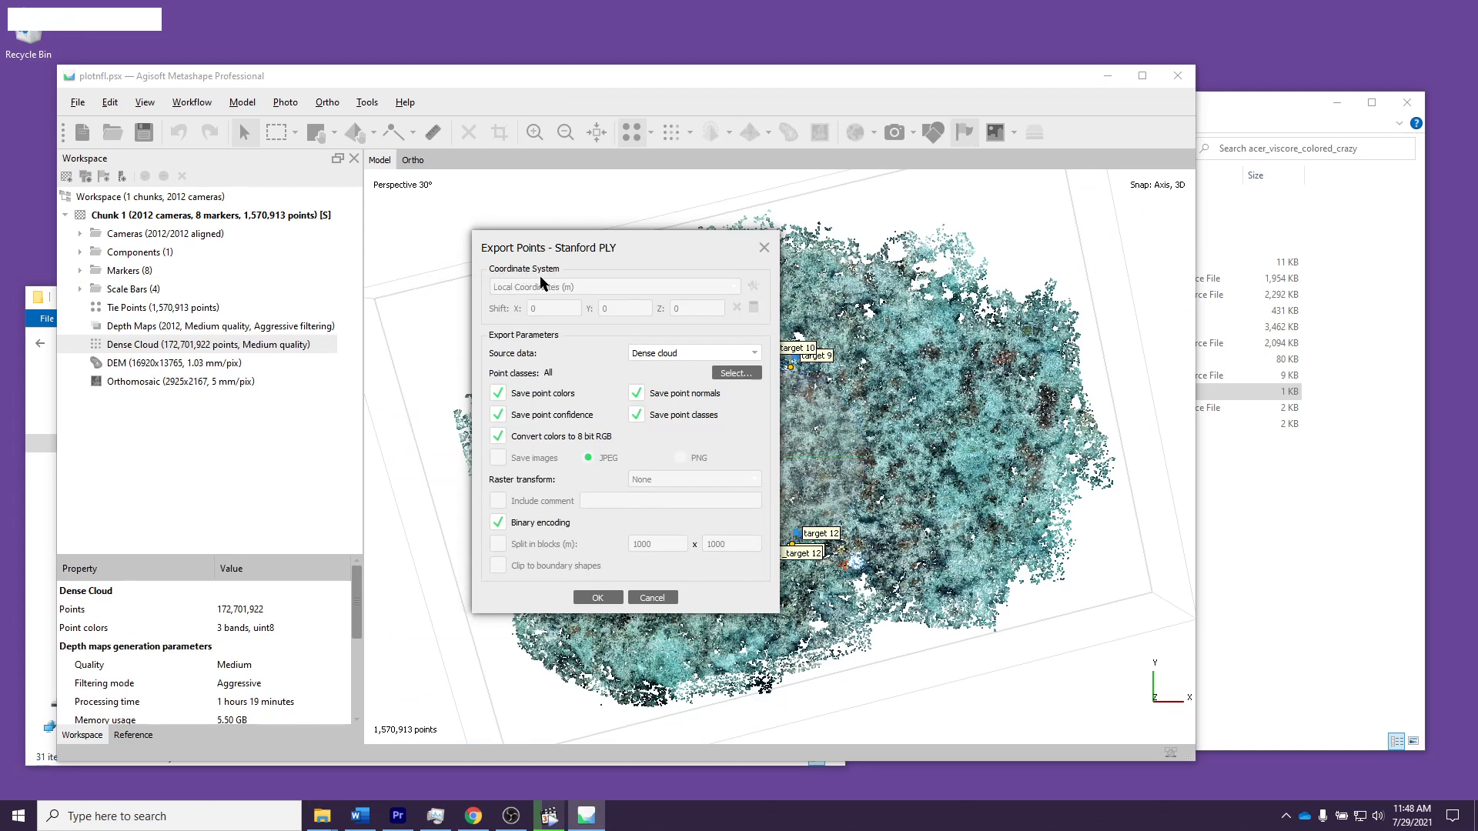
left_click(498, 414)
left_click(500, 414)
left_click(498, 415)
left_click(497, 416)
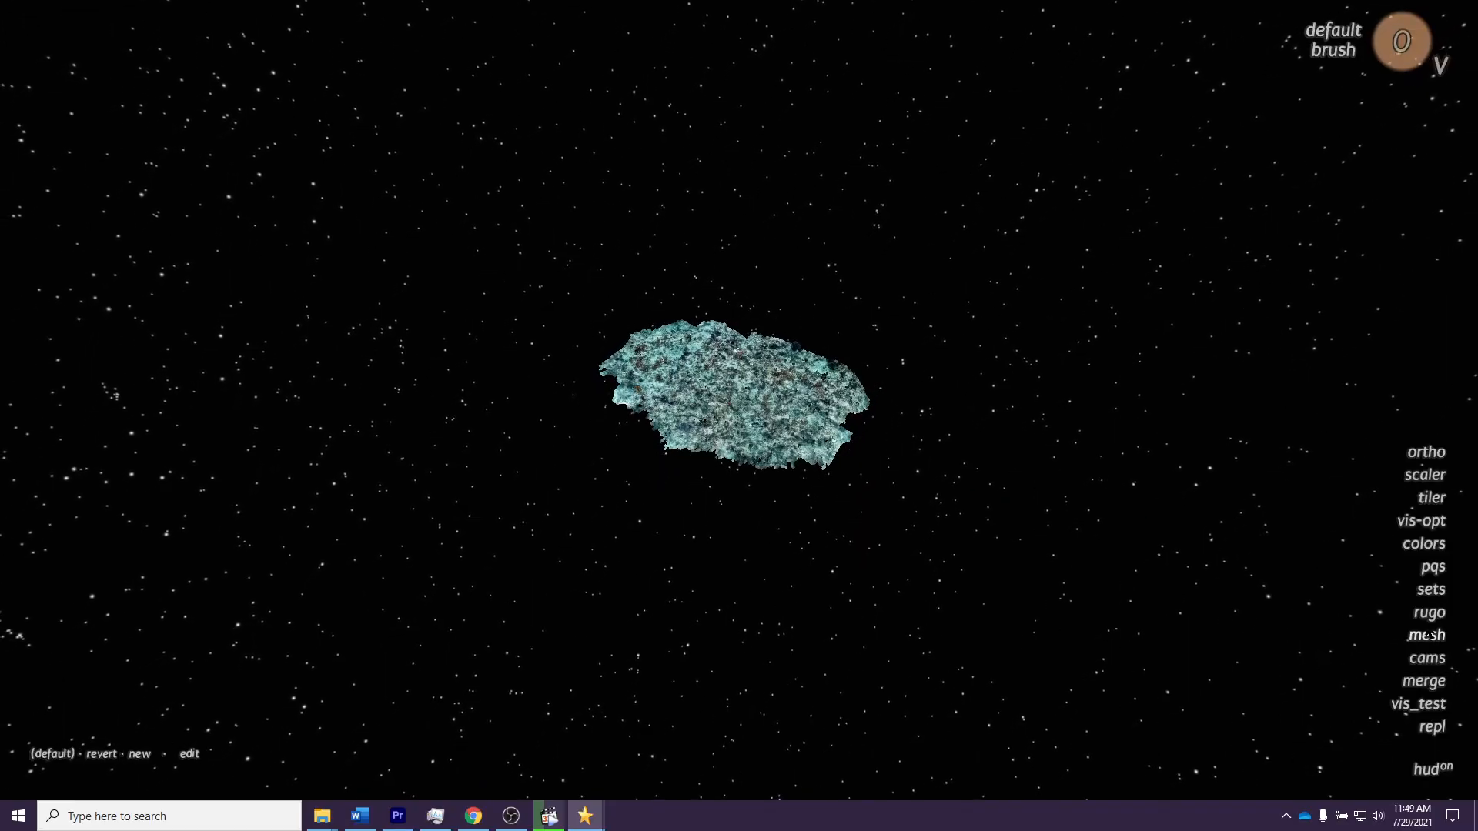
Step: Open the camera controls for the wrongly scaled project and compare the camera path's scale with the point cloud from several angles
left_click(1427, 658)
left_click_drag(799, 425, 729, 373)
scroll(739, 346, "up", 6)
scroll(751, 308, "down", 6)
scroll(751, 307, "down", 4)
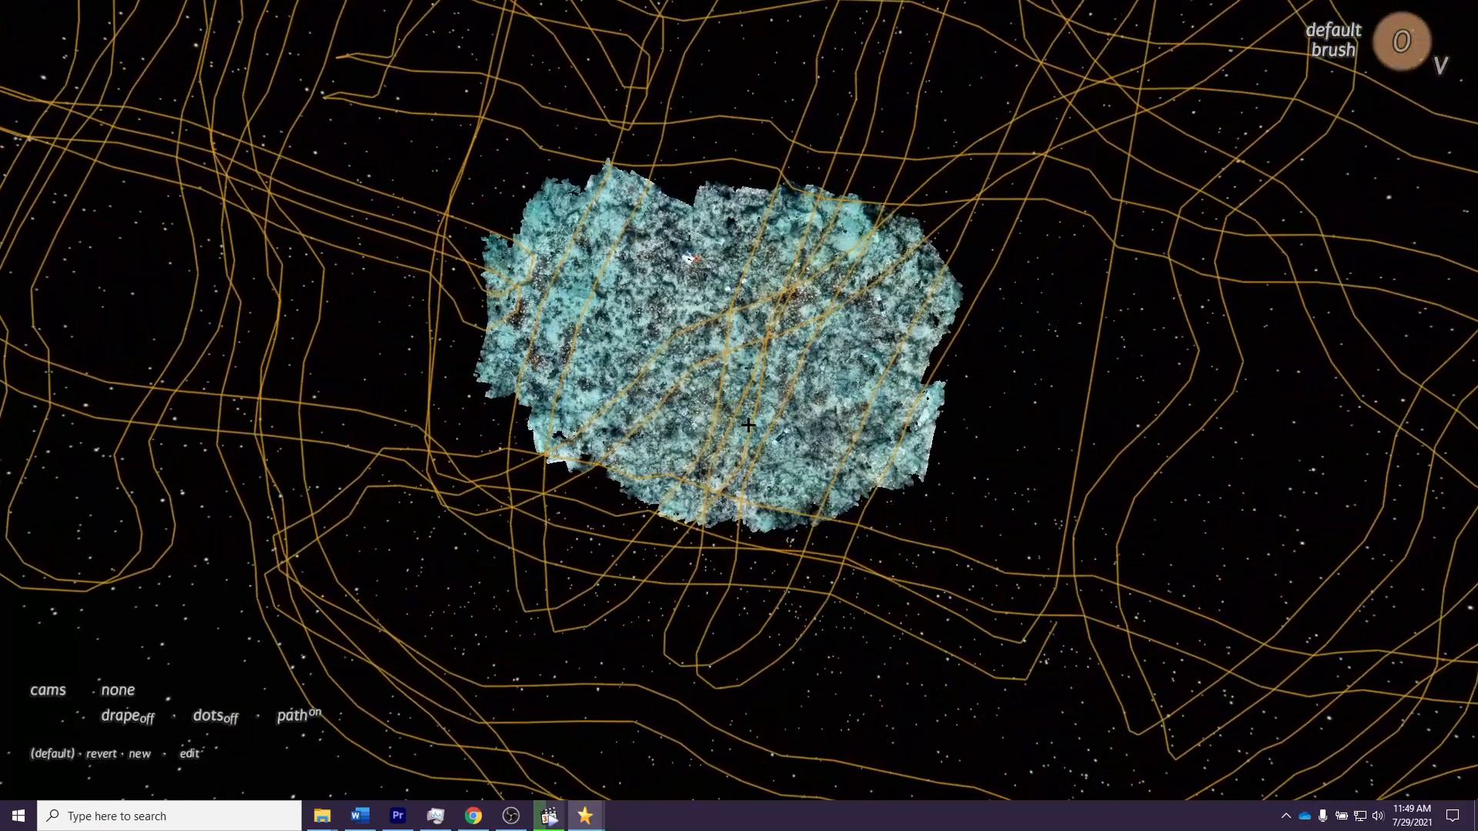
left_click_drag(751, 348, 757, 318)
scroll(757, 318, "up", 4)
scroll(757, 319, "down", 8)
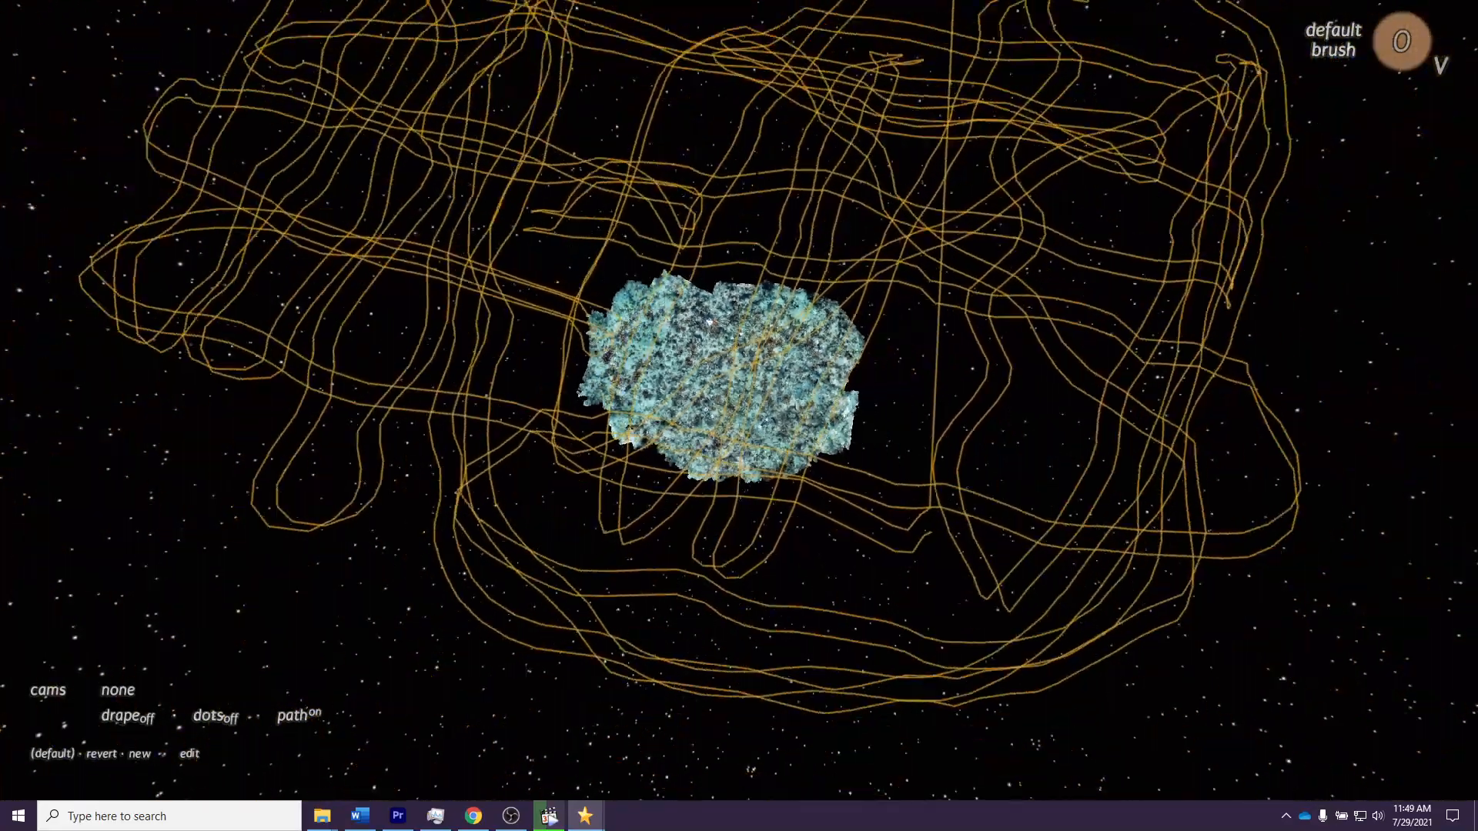
left_click_drag(761, 412, 727, 305)
Step: Turn the camera position dots on and off again along the path, and close the viewer
left_click(245, 703)
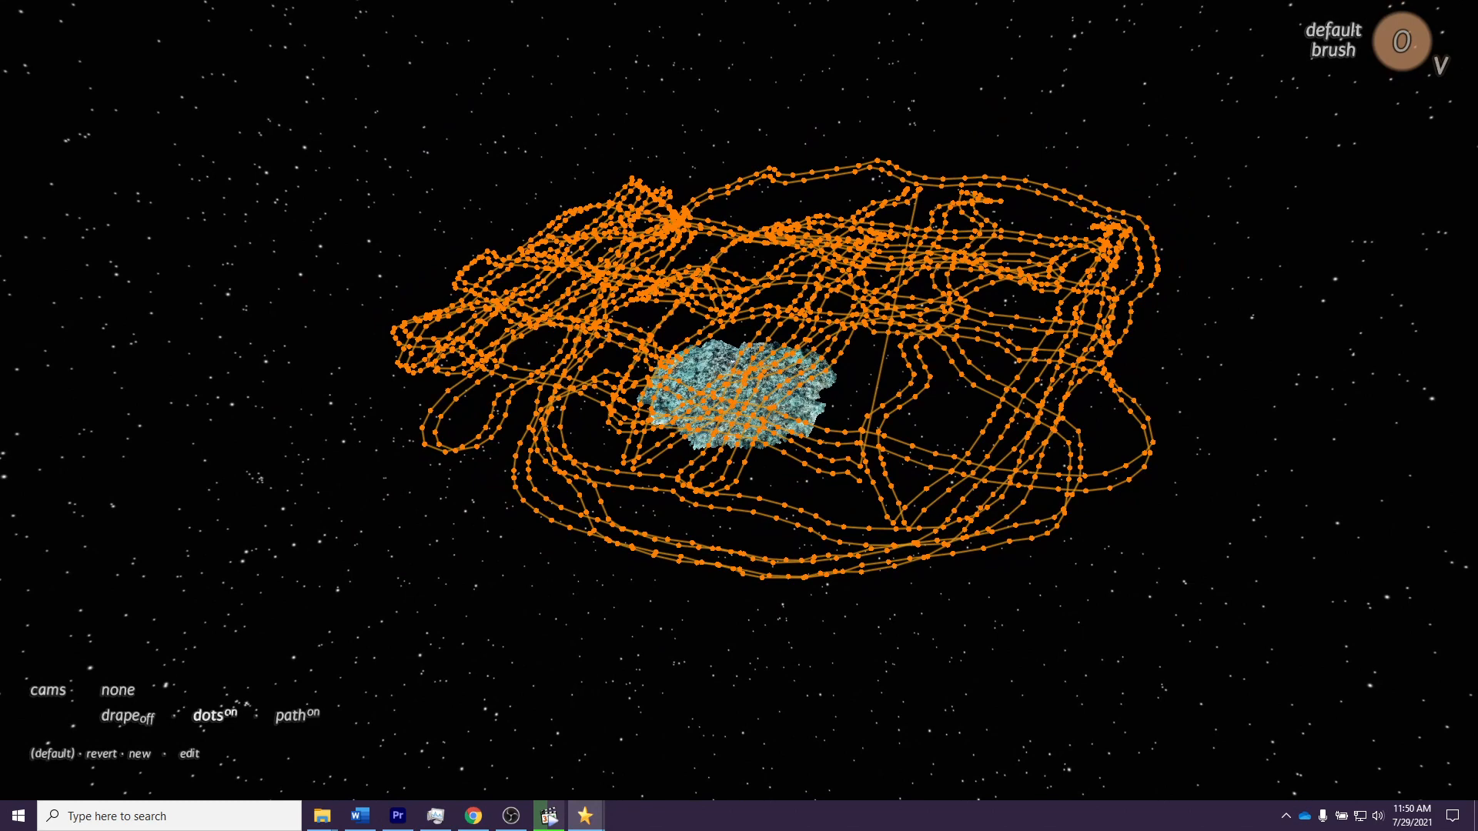
left_click(244, 703)
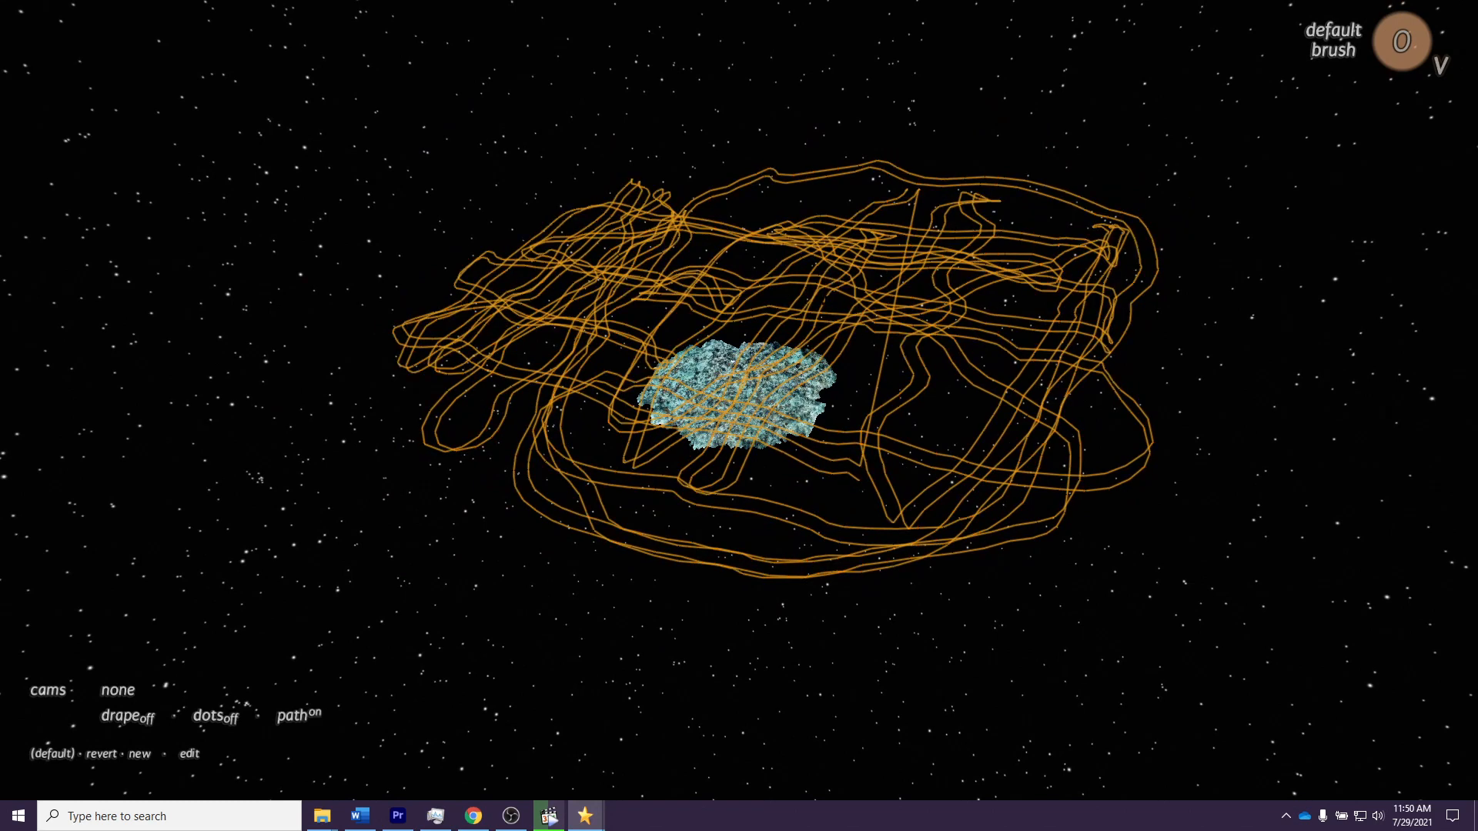
key("Escape")
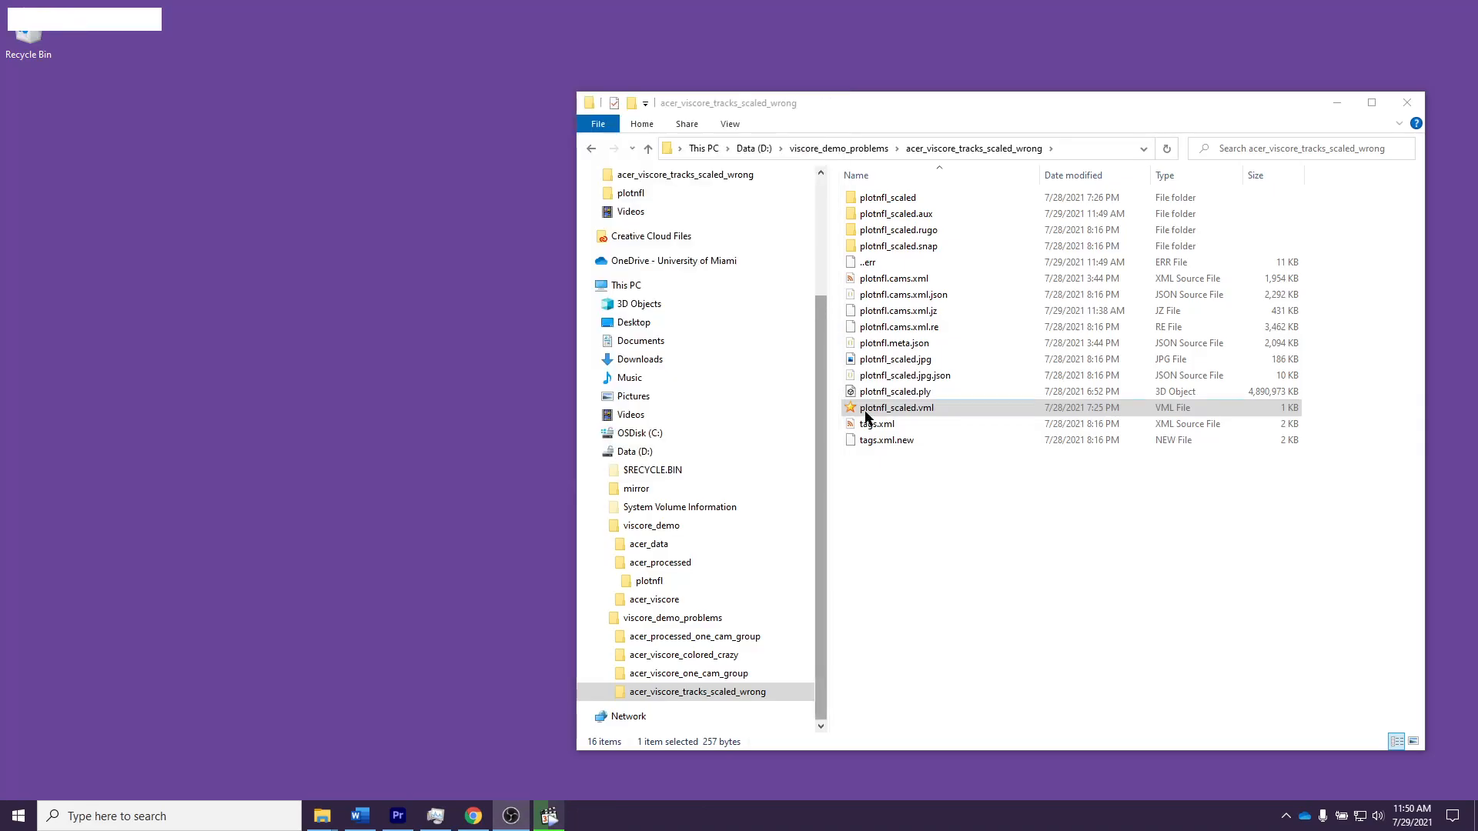
Step: Go through the camera files plotnfl.cams.xml, plotnfl.cams.xml.json, plotnfl.cams.xml.jz and plotnfl.cams.xml.re in the acer_viscore_tracks_scaled_wrong folder
left_click(916, 282)
left_click(937, 296, "shift")
left_click(940, 311, "shift")
left_click(944, 325, "shift")
left_click(941, 490)
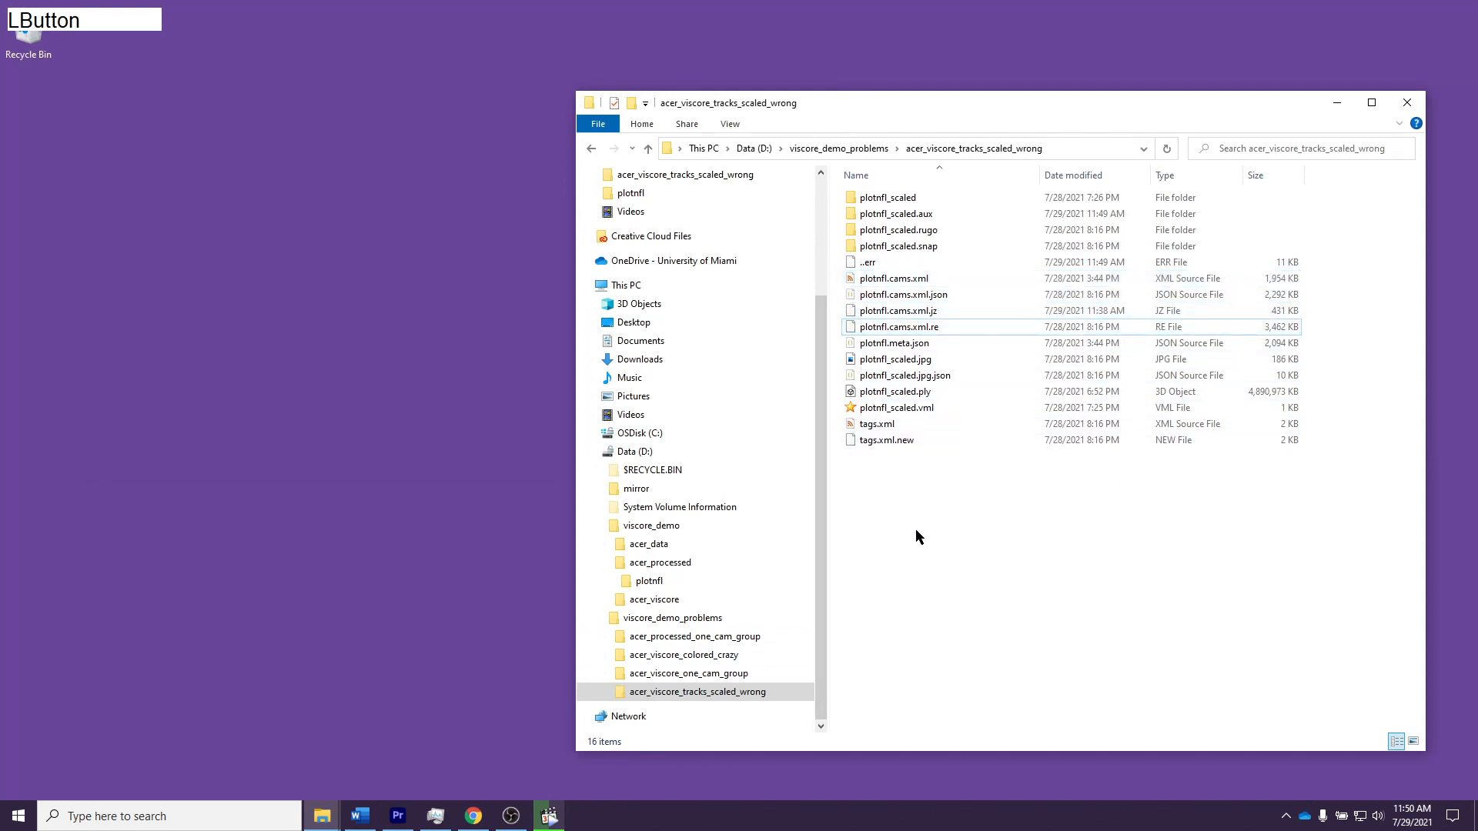
Step: Open plotnfl_one_cam_group.vml from the acer_viscore_one_cam_group folder, examine the plotnfl_one_cam_group camera path over the cloud, and close the viewer
left_click(764, 670)
double_click(898, 409)
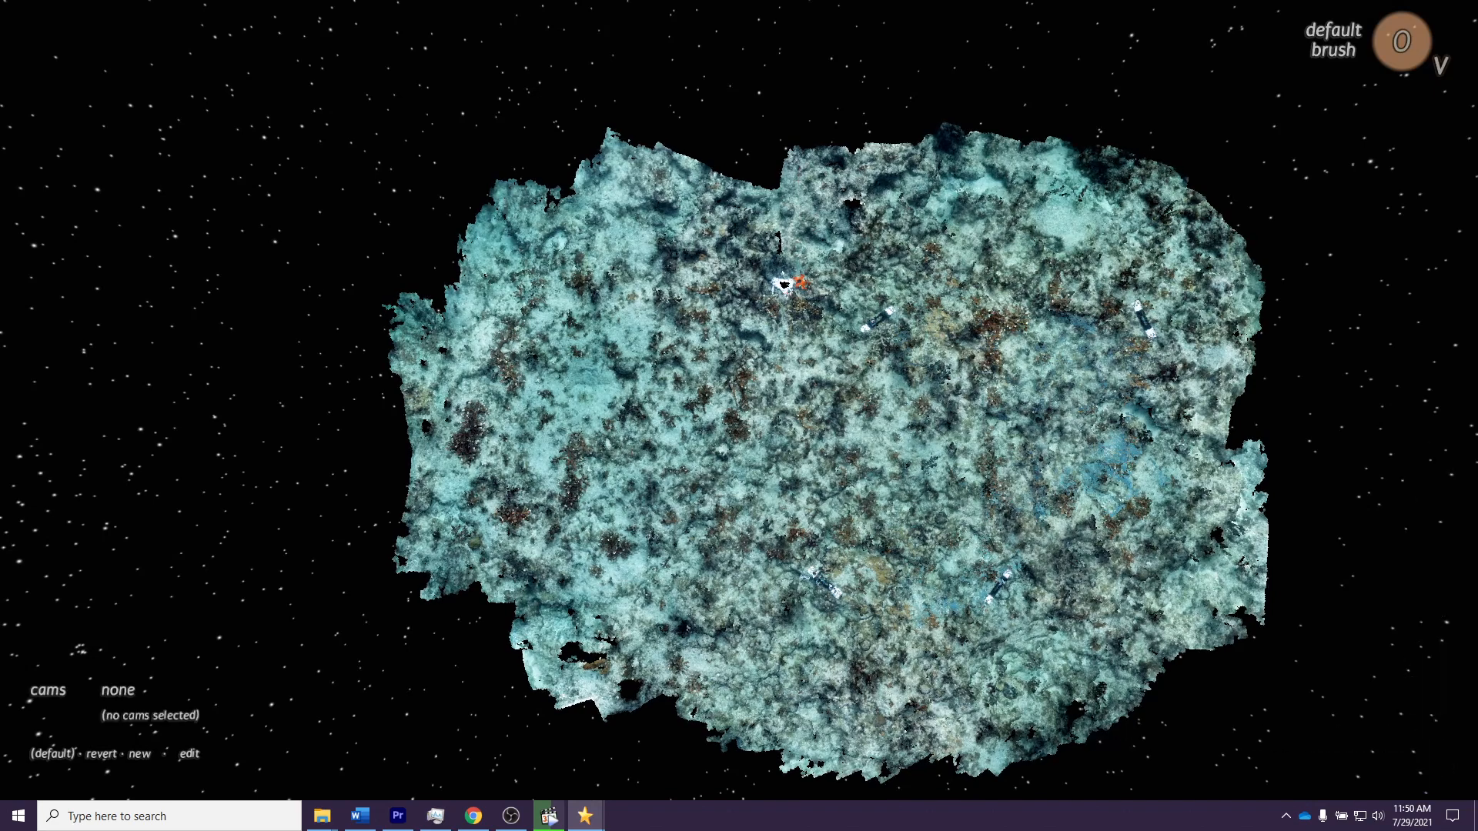
left_click_drag(979, 569, 916, 449)
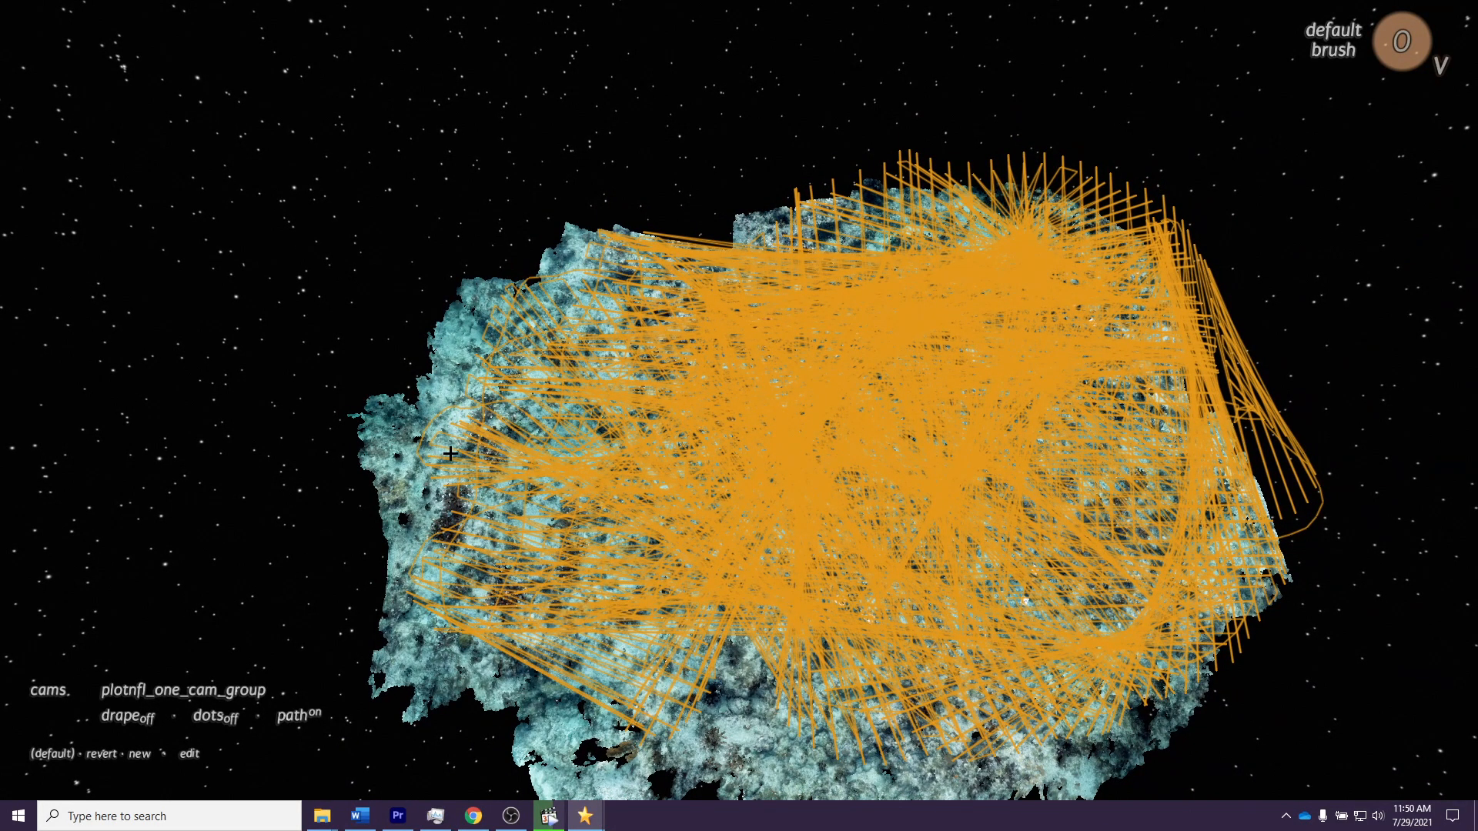
key("Escape")
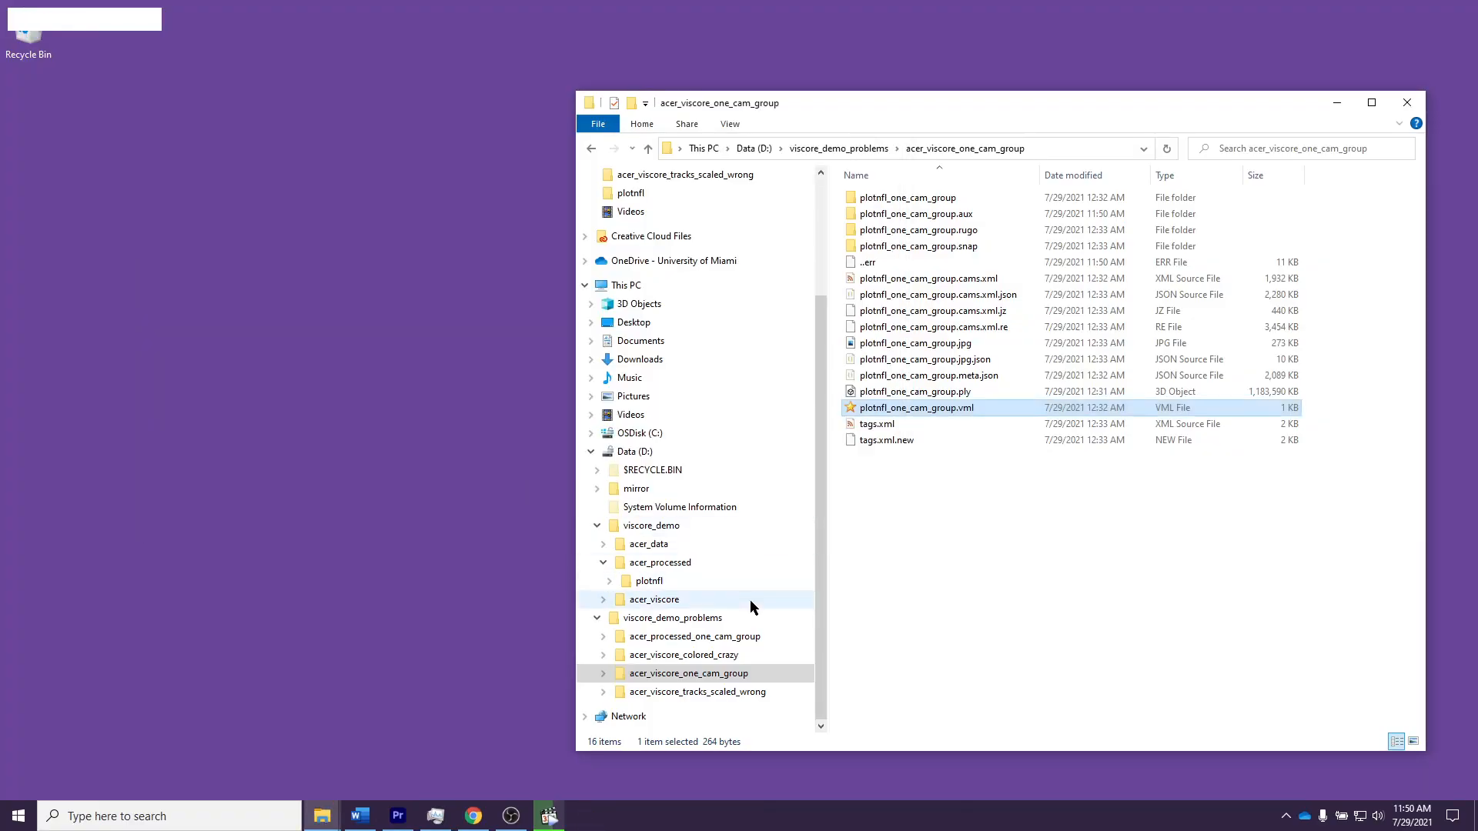
Step: Open plotnfl.psx from the acer_processed plotnfl folder in Metashape and expand Chunk 1 to list its contents
left_click(718, 580)
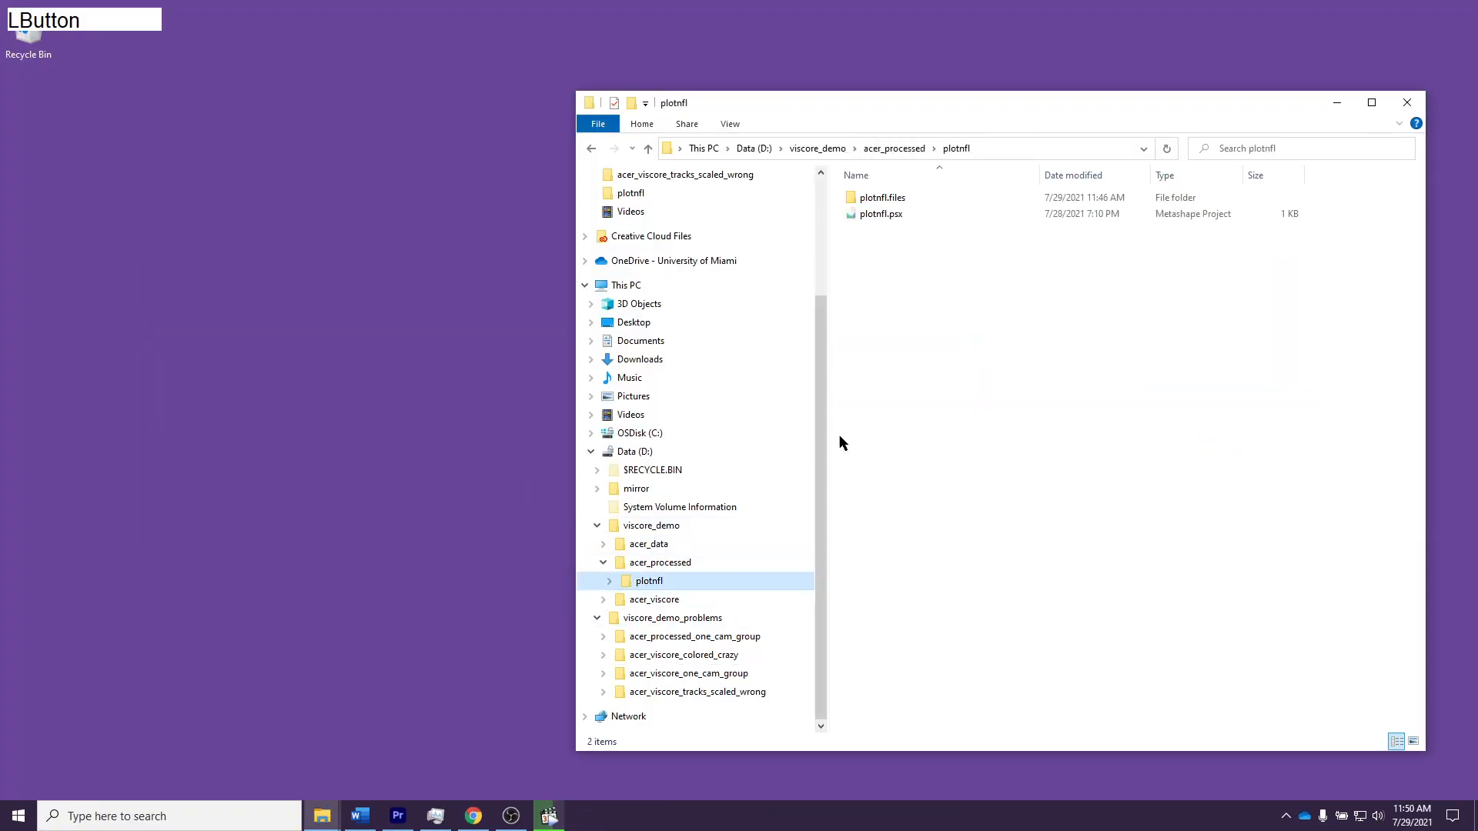
left_click(896, 216)
double_click(898, 219)
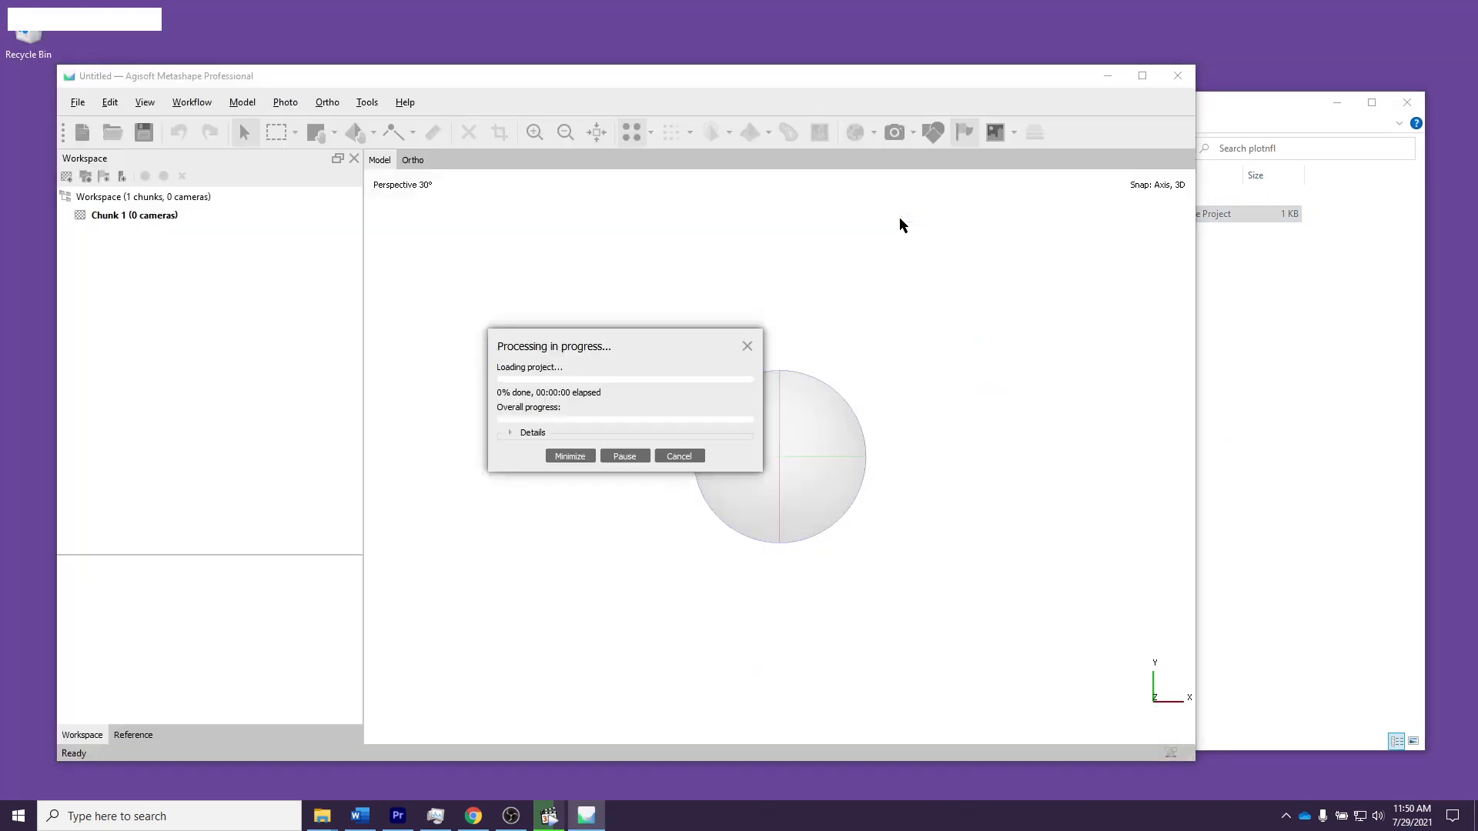
left_click(65, 216)
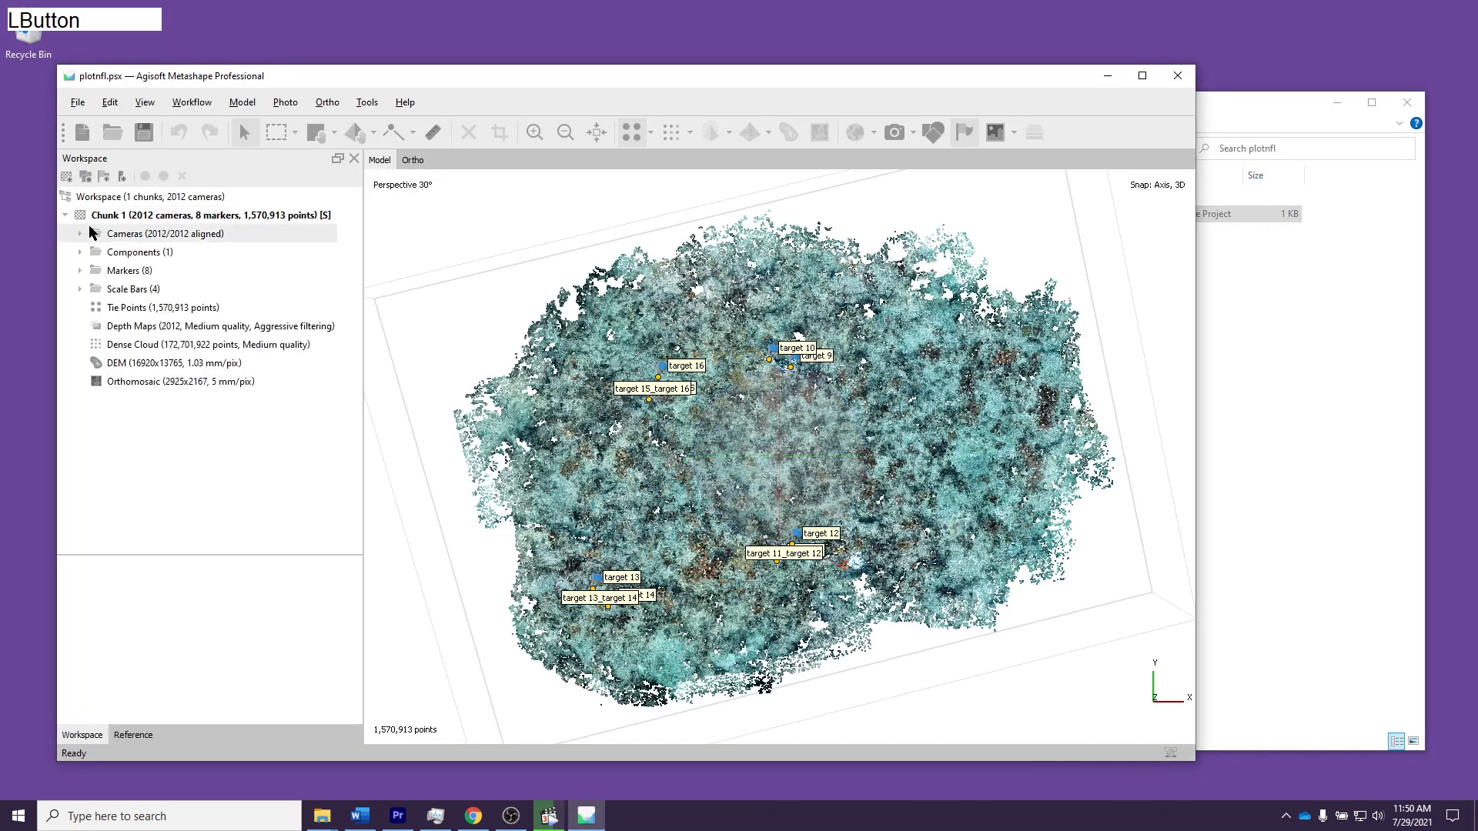
Step: Expand the cameras of Chunk 1, examine how they are split into 18mm and 55mm groups, and close the project
left_click(80, 233)
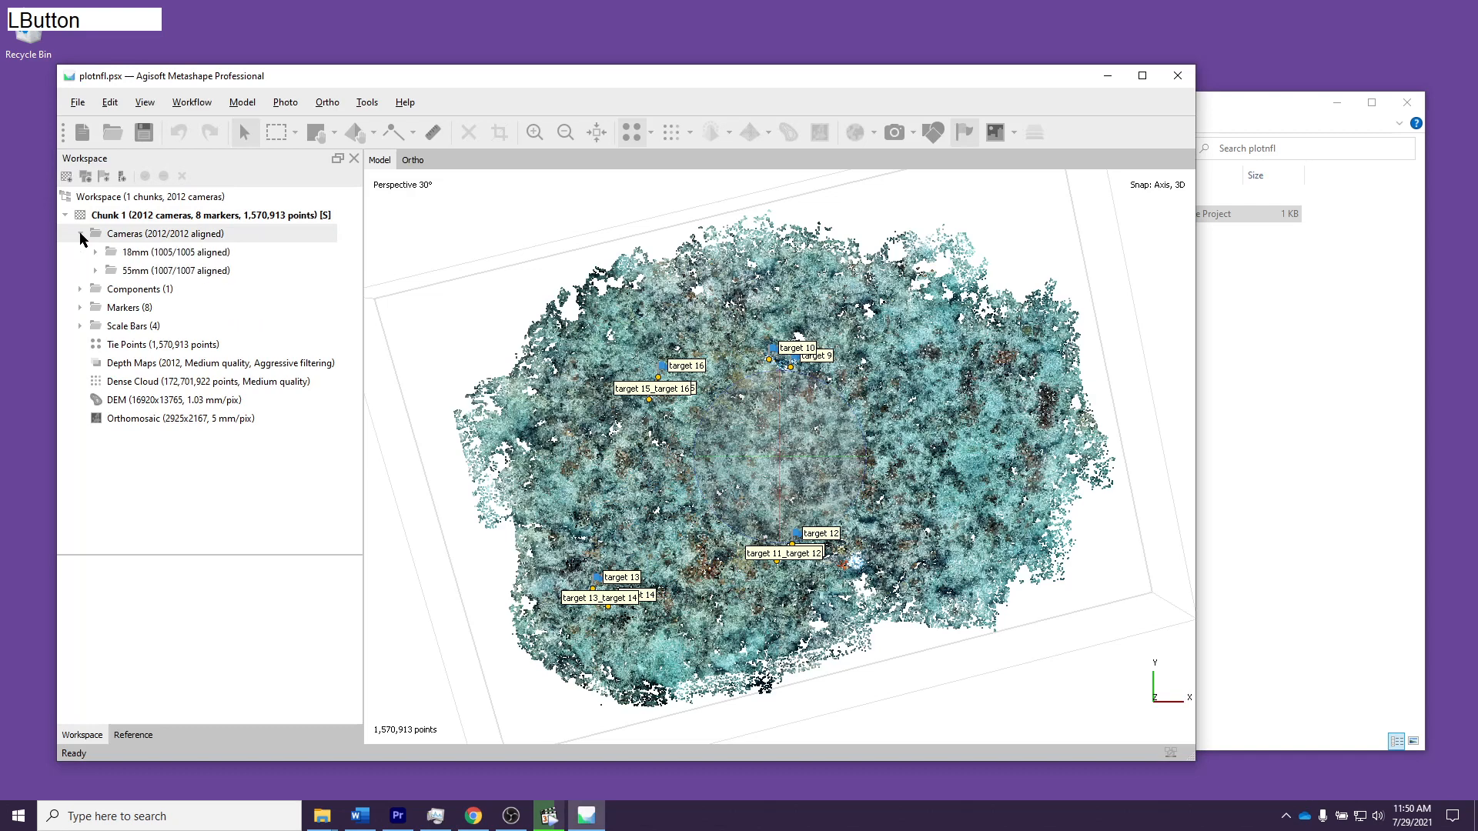
right_click(175, 239)
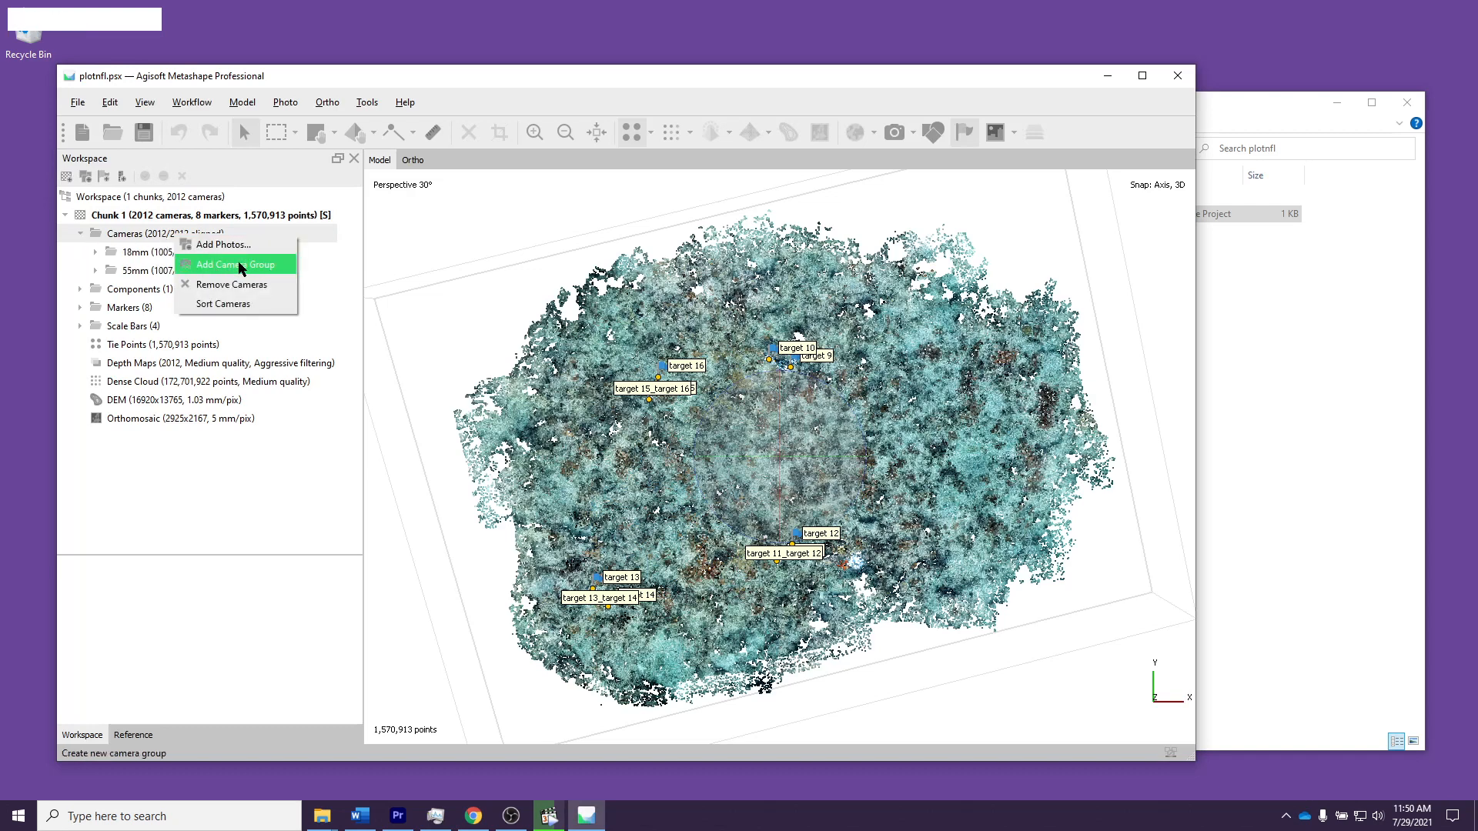
left_click_drag(140, 258, 185, 269)
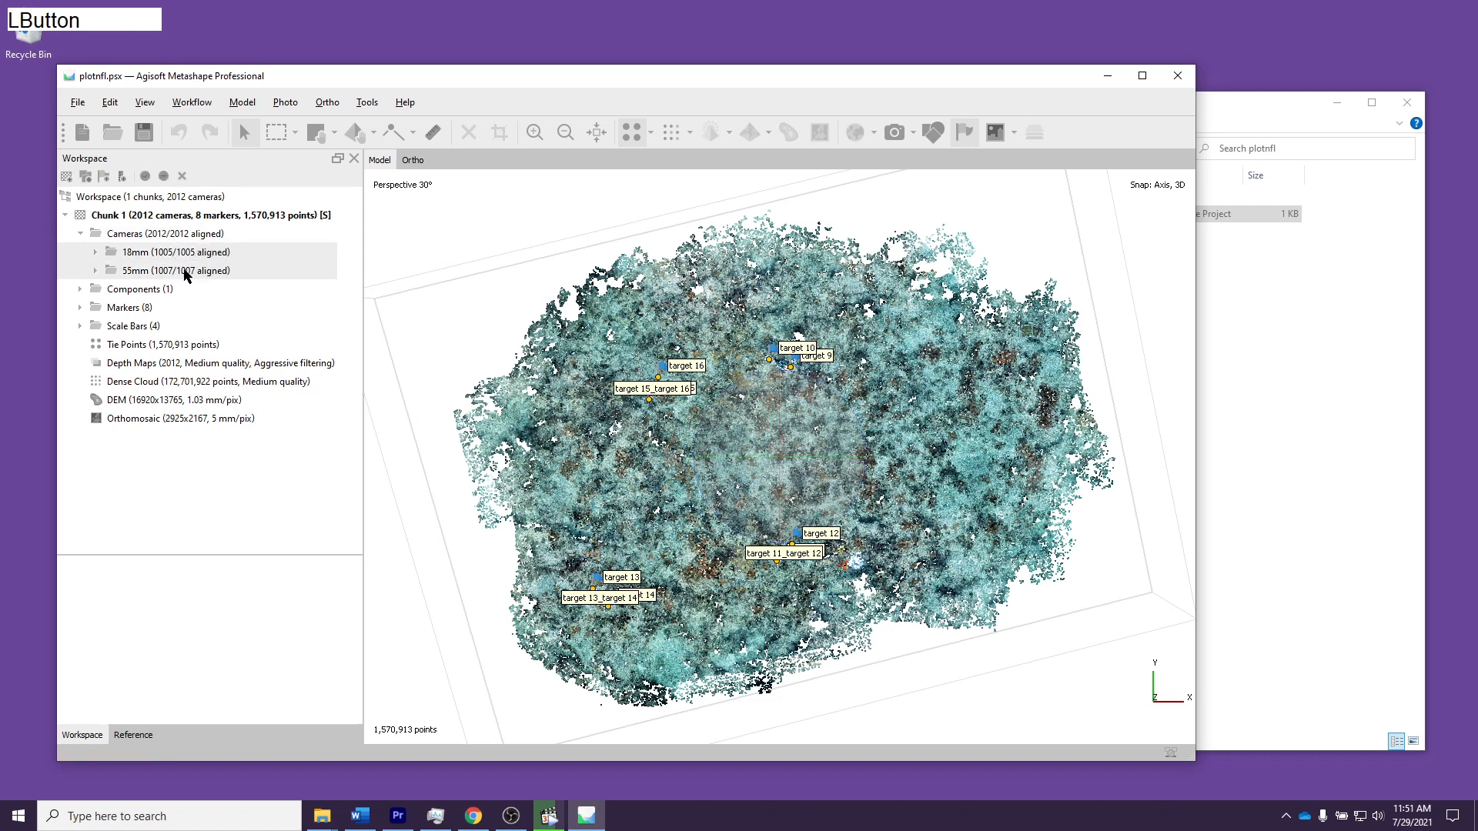
left_click(122, 254)
left_click(96, 252)
left_click(96, 252)
left_click(95, 269)
left_click(95, 269)
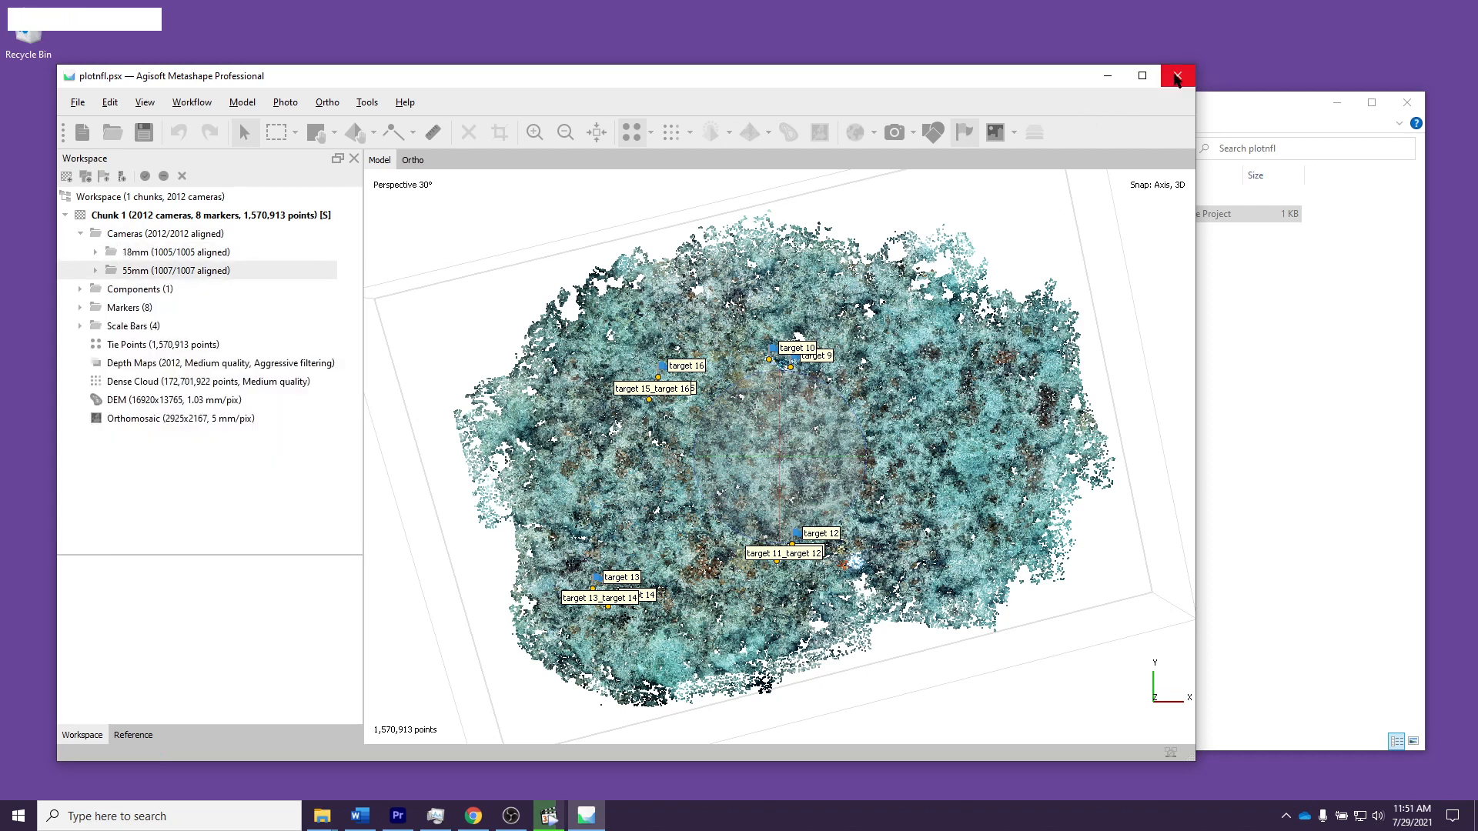
left_click(1177, 75)
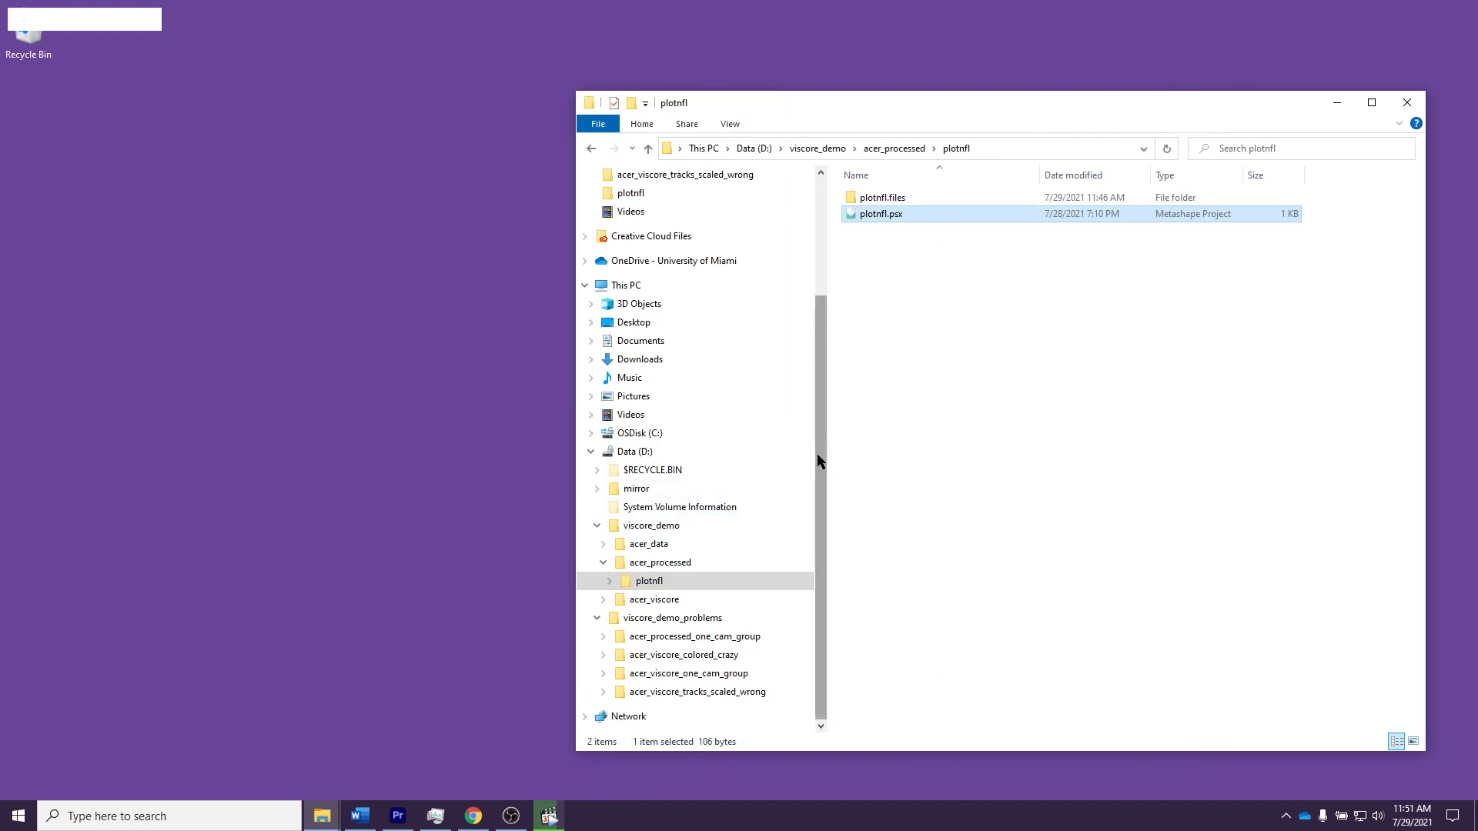
Step: Rename the acer_data folder in viscore_demo as acer_data_moved
left_click(732, 598)
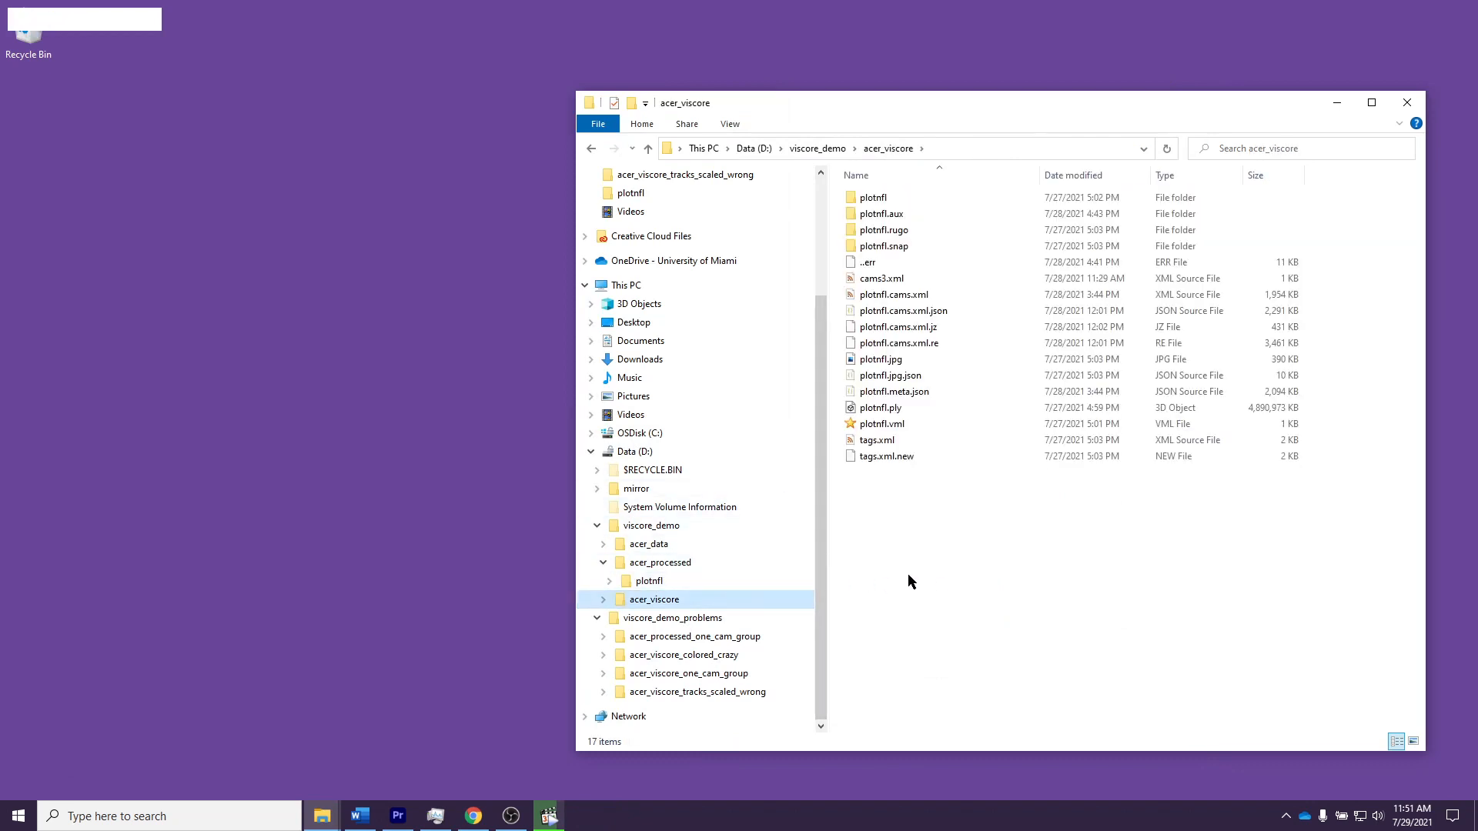
left_click(692, 522)
left_click(919, 194)
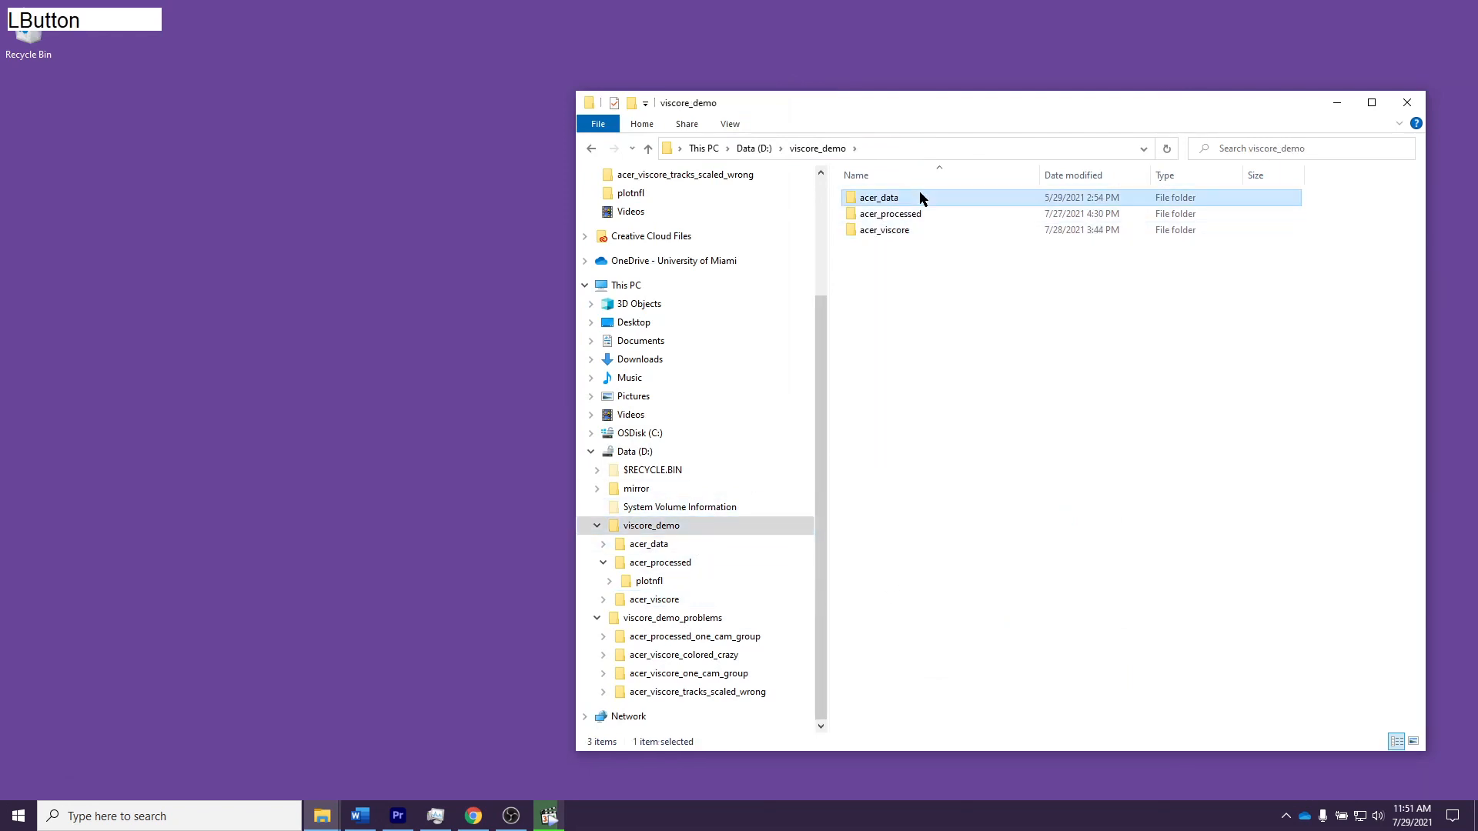
key("F2")
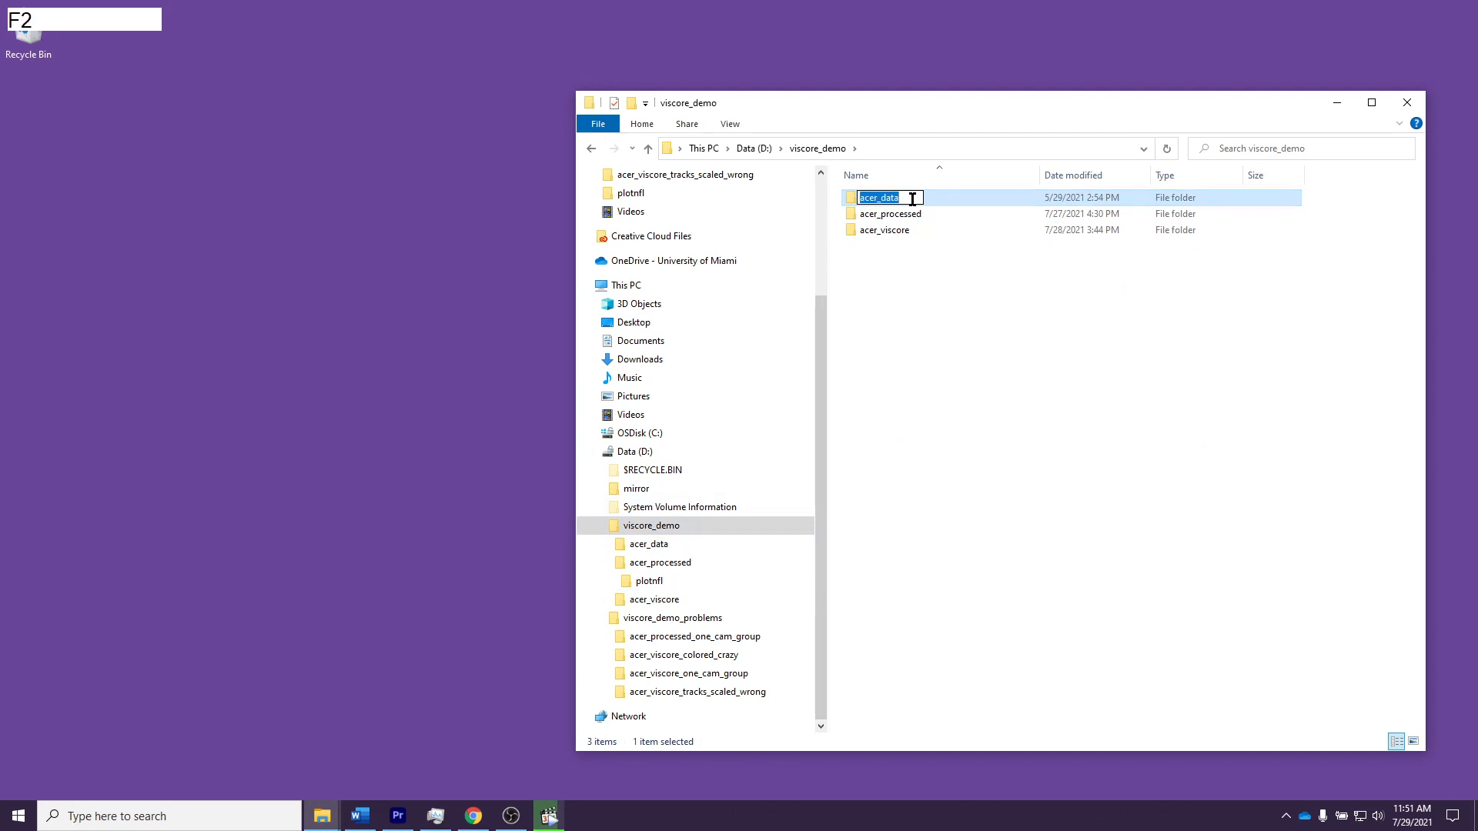
key("Right")
type("_moved")
key("Return")
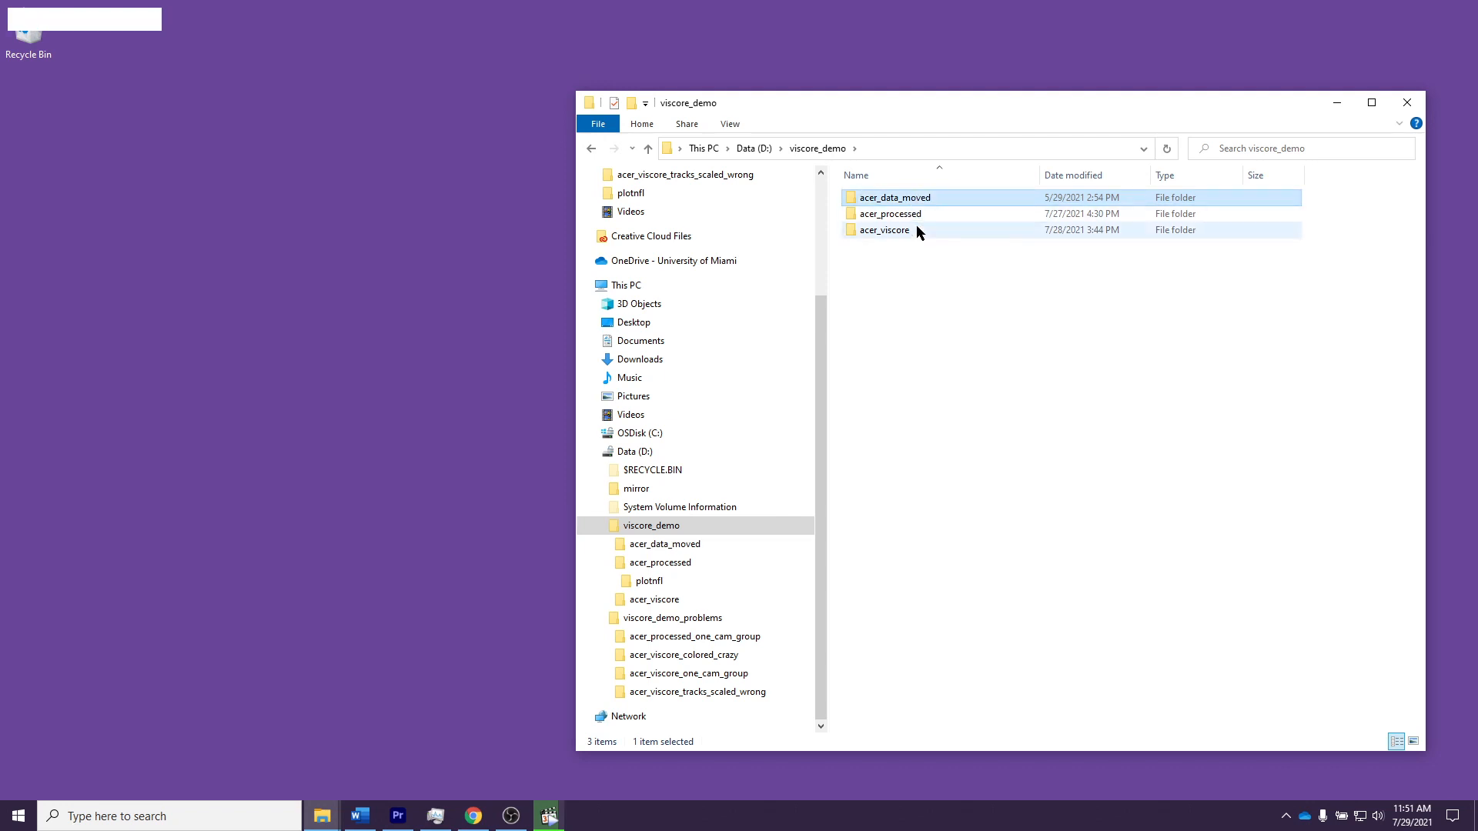
left_click(928, 269)
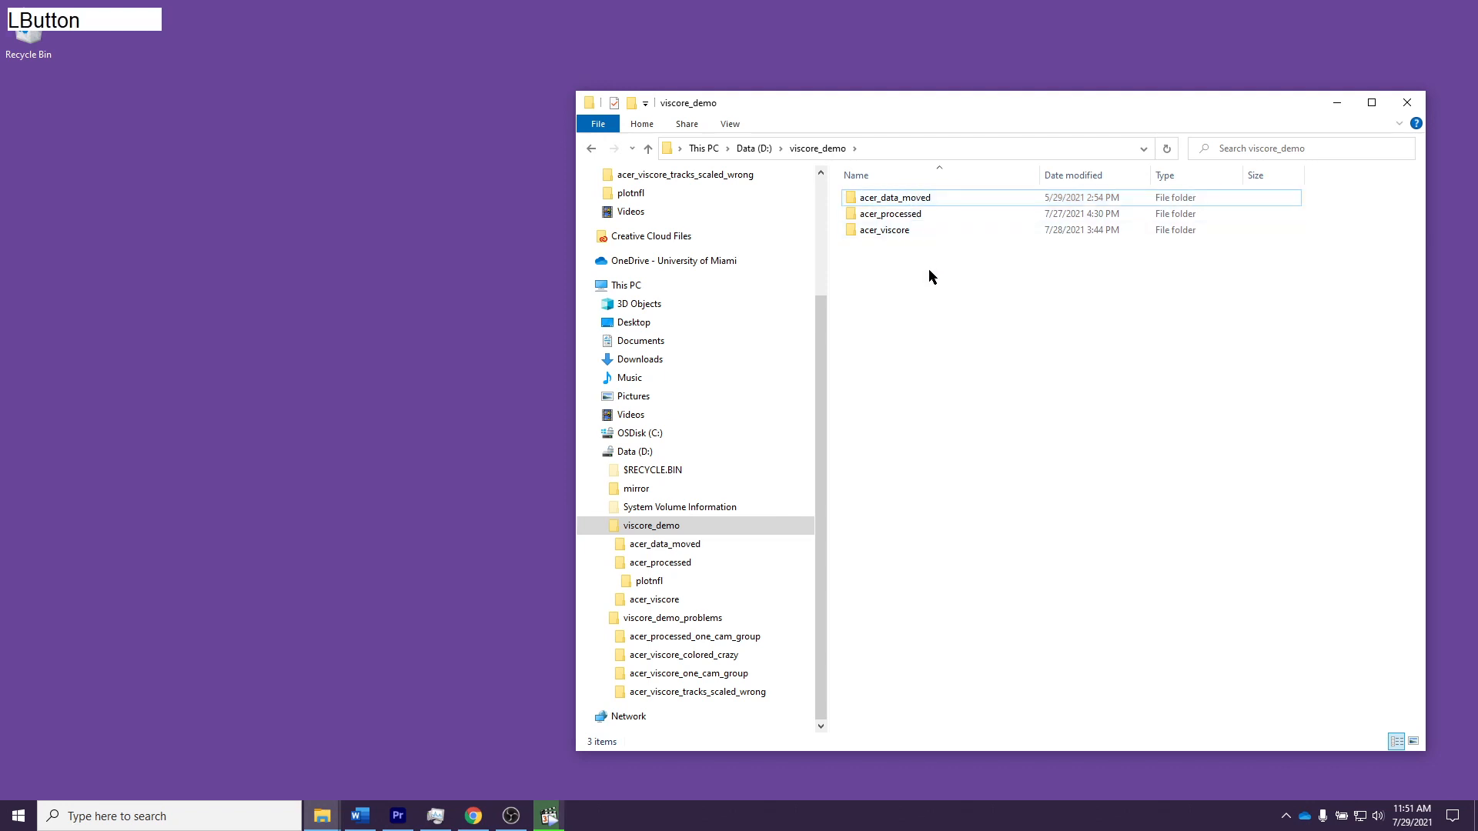
Step: Open plotnfl.vml from the acer_viscore folder in Viscore
double_click(911, 230)
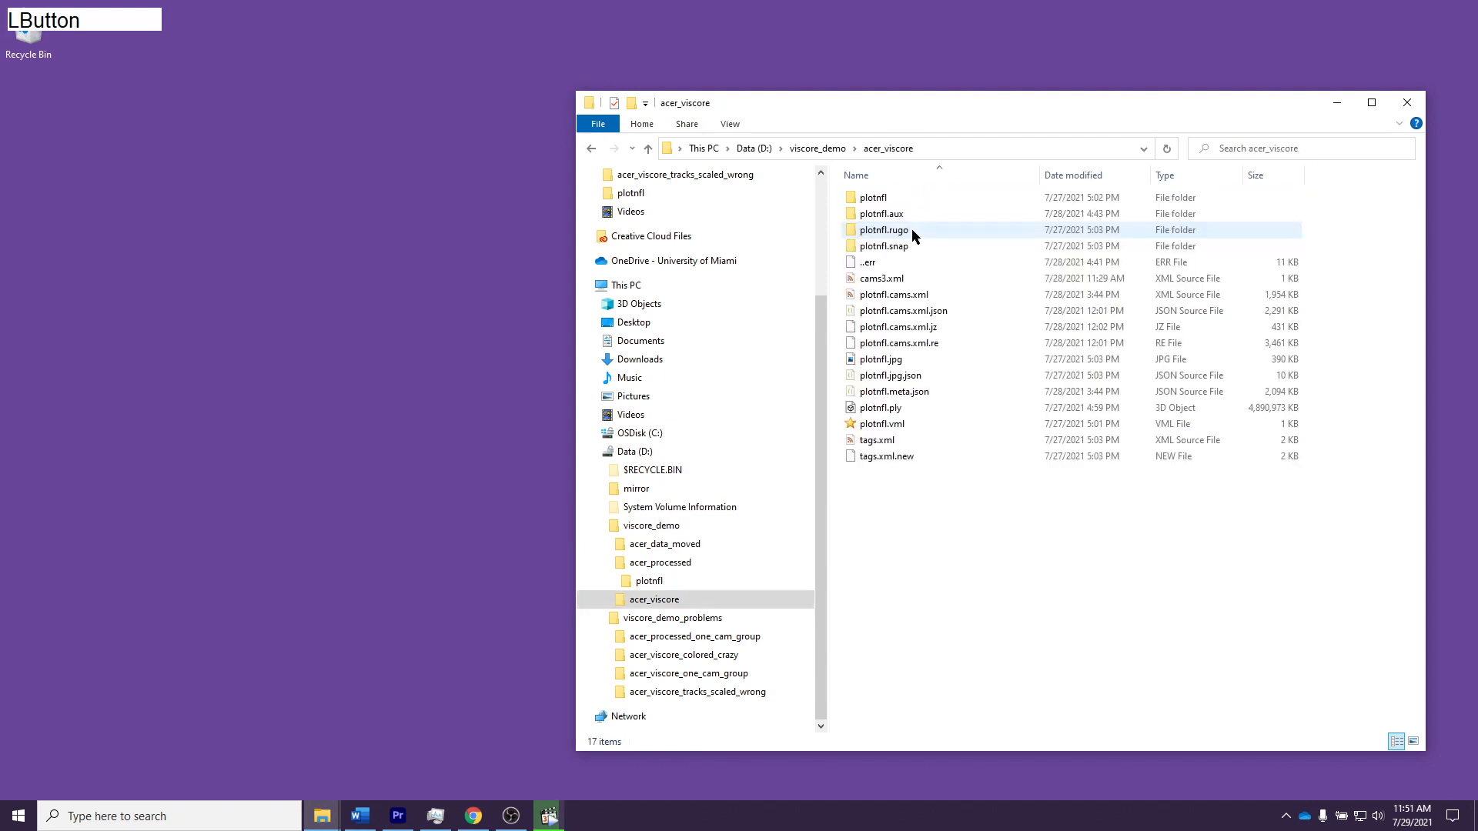
double_click(926, 420)
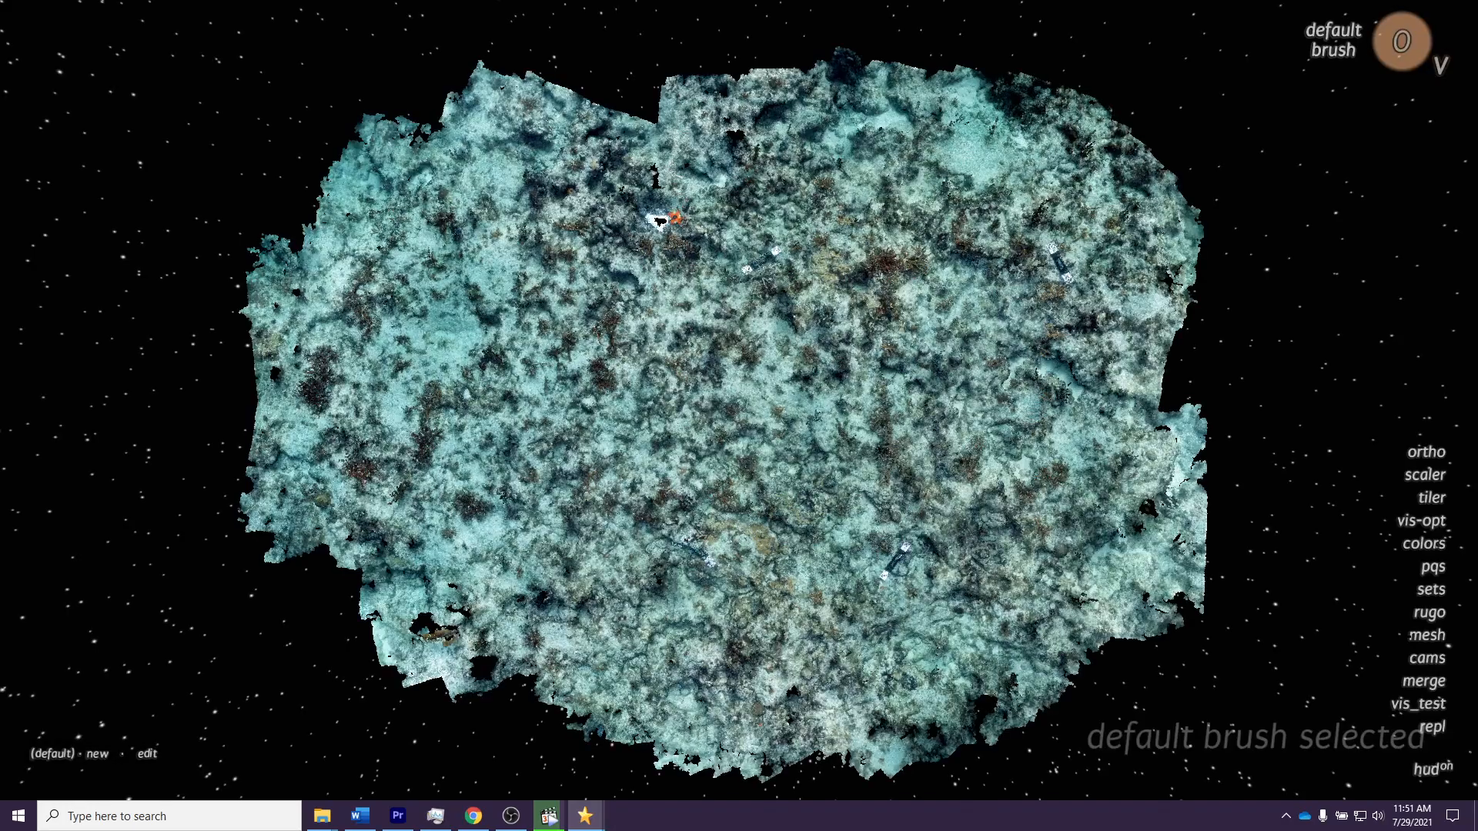
left_click(1427, 659)
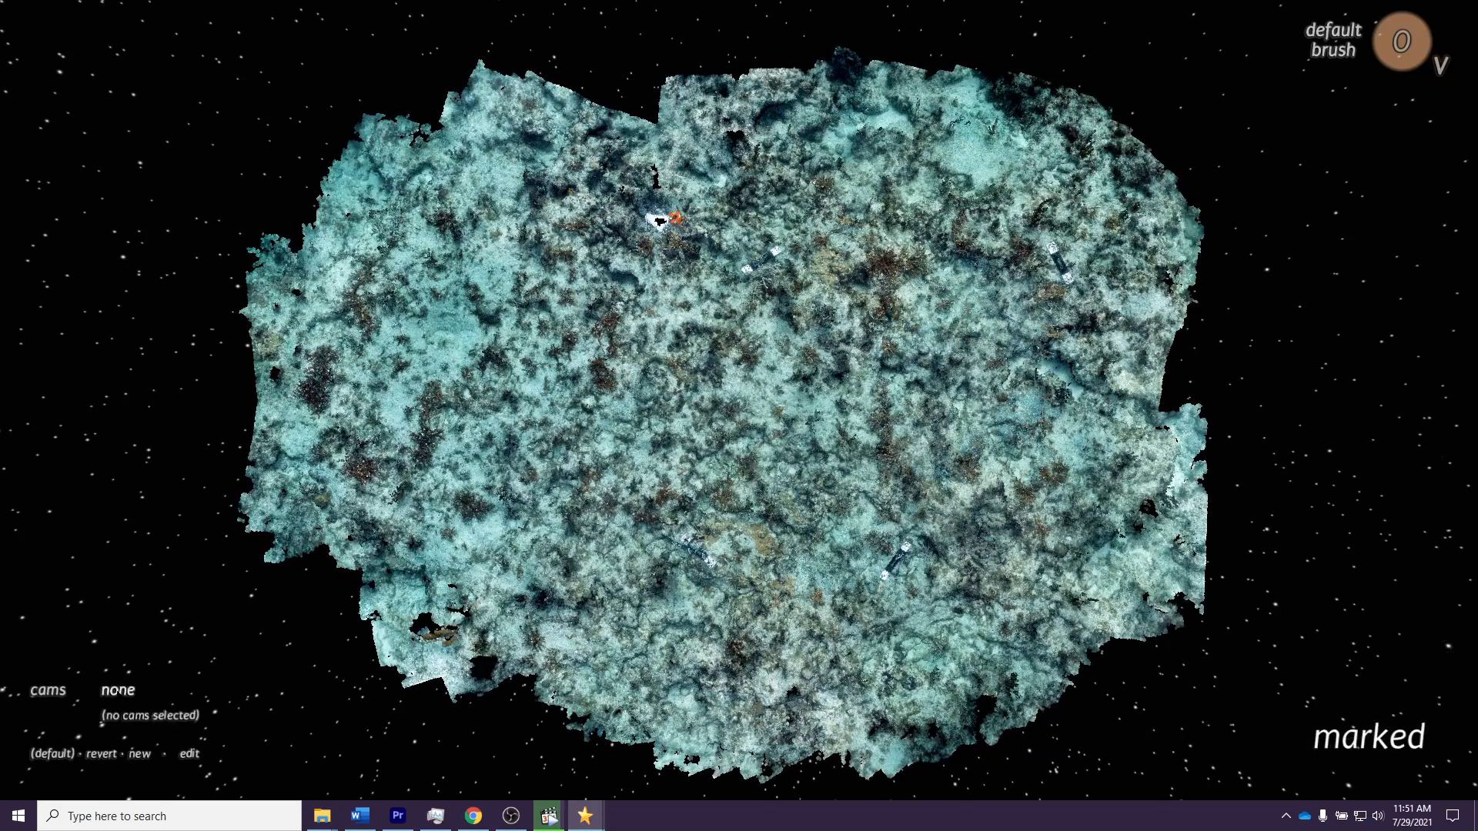
Step: Select the plotnfl camera set, turn drape on and path off, and bring up a source photo over the cloud
left_click(120, 691)
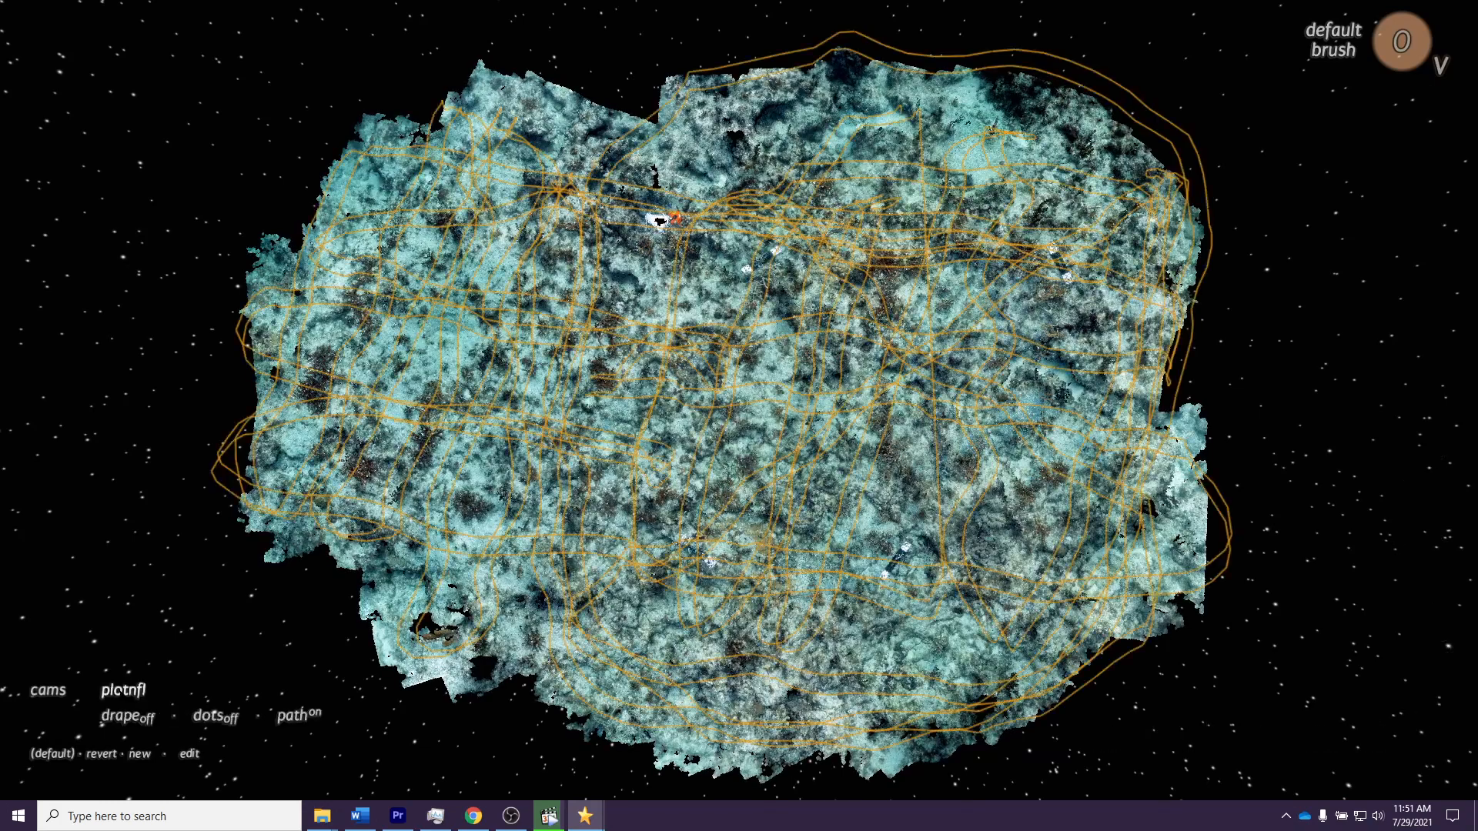
left_click(144, 716)
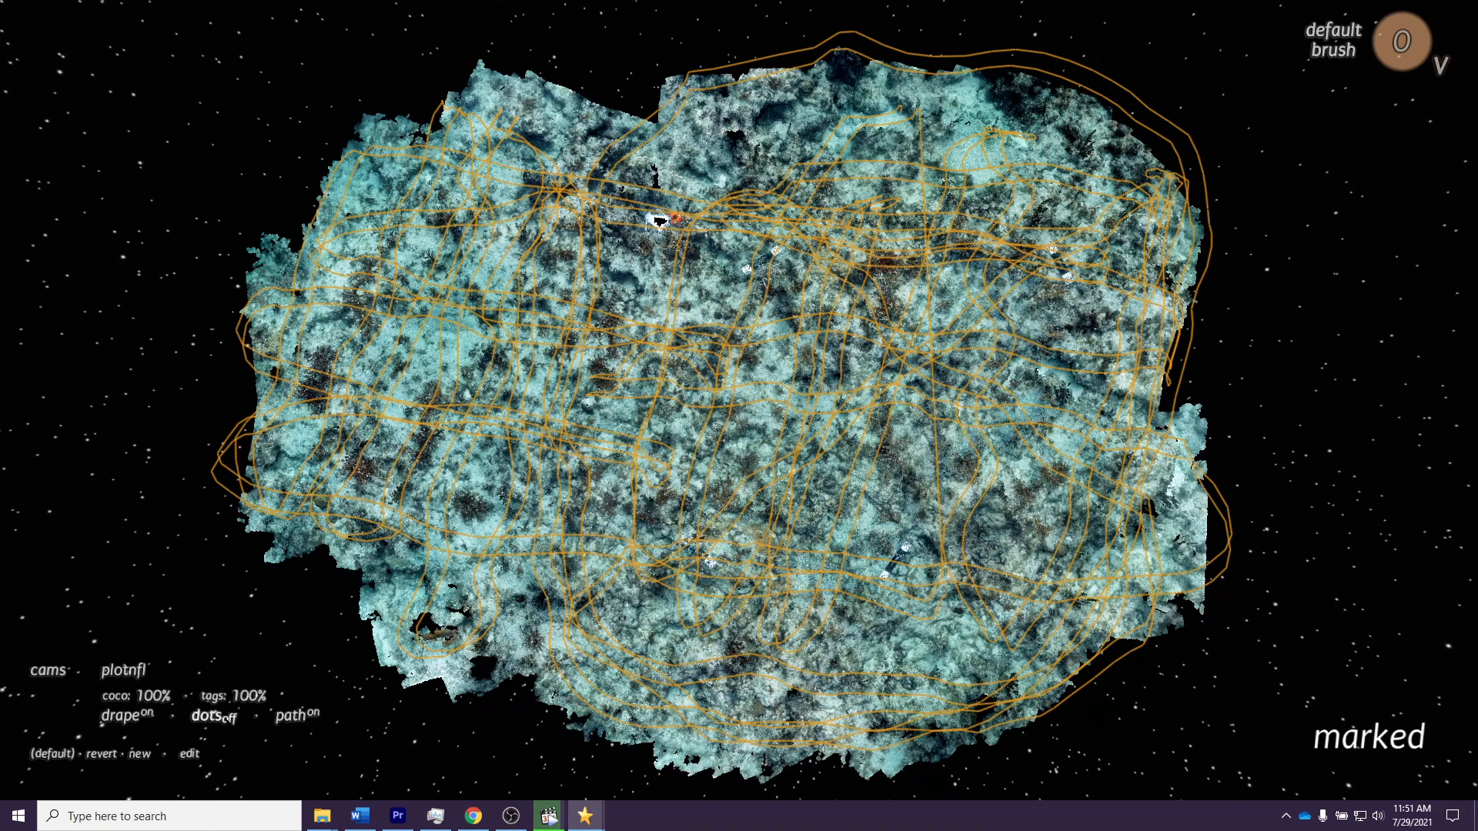
left_click(298, 716)
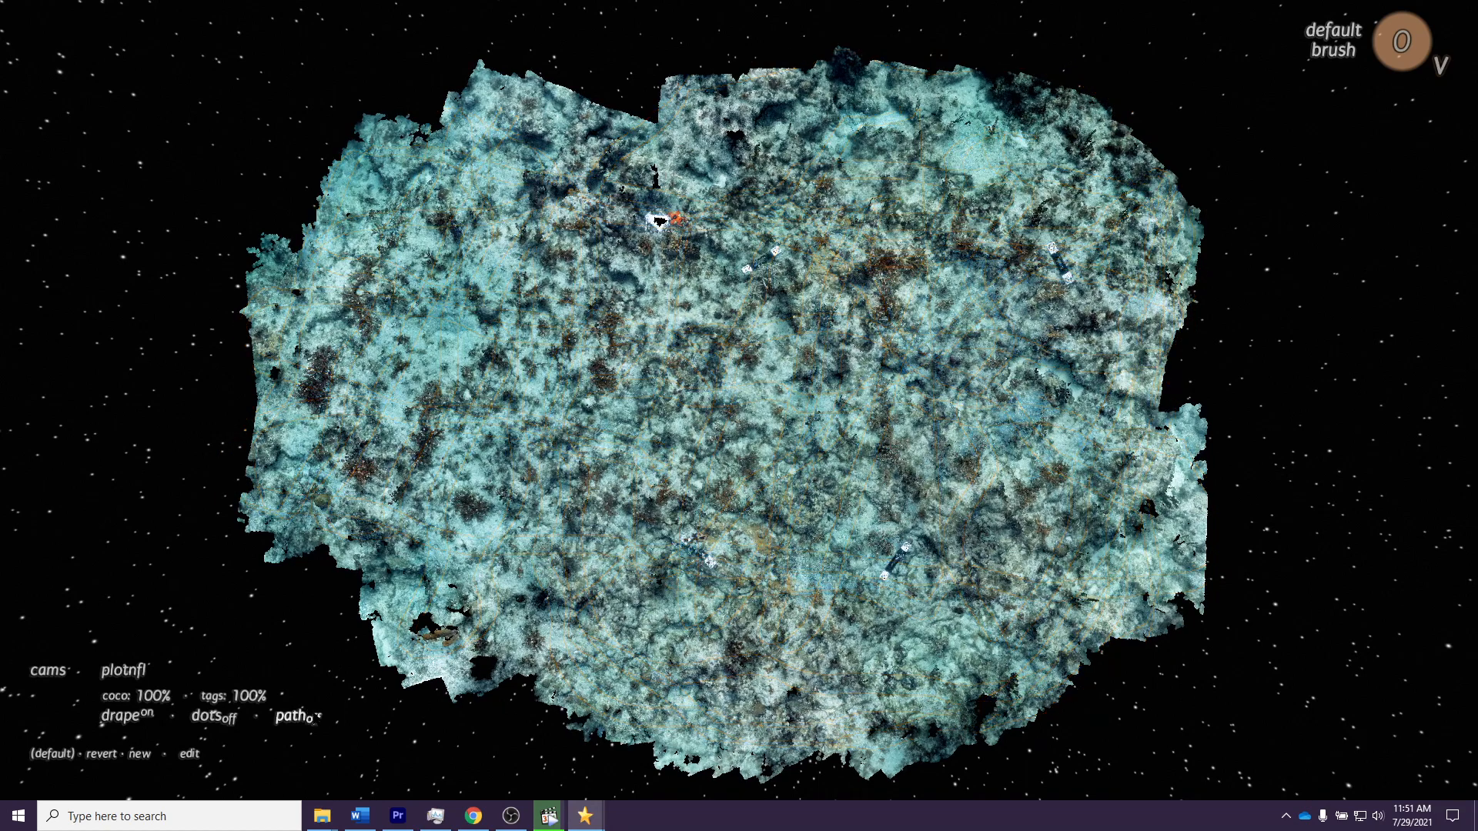
left_click(678, 477)
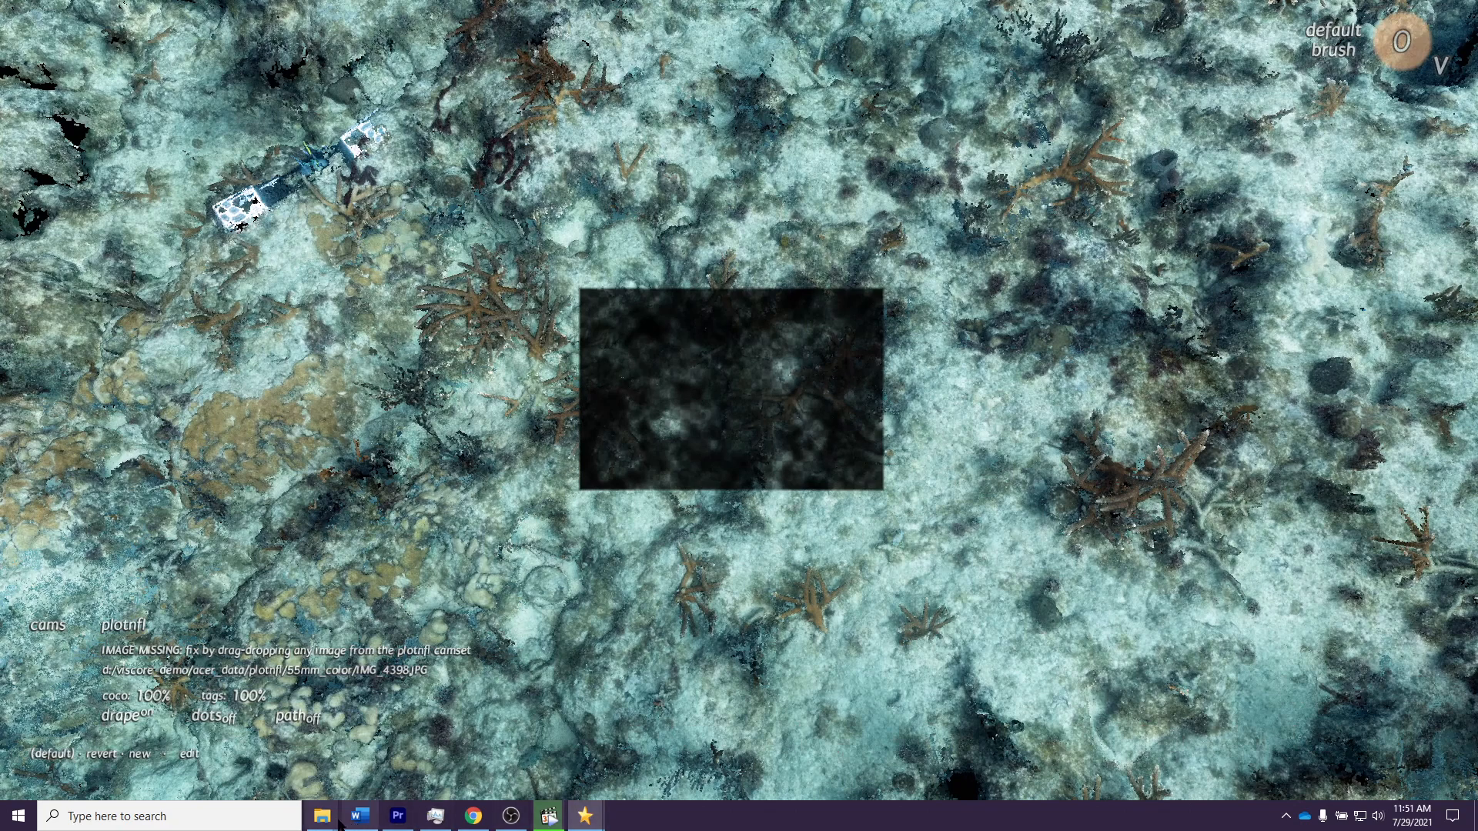
Step: Switch to File Explorer and open the 18mm_color folder inside plotnfl in acer_data_moved
mouse_move(322, 820)
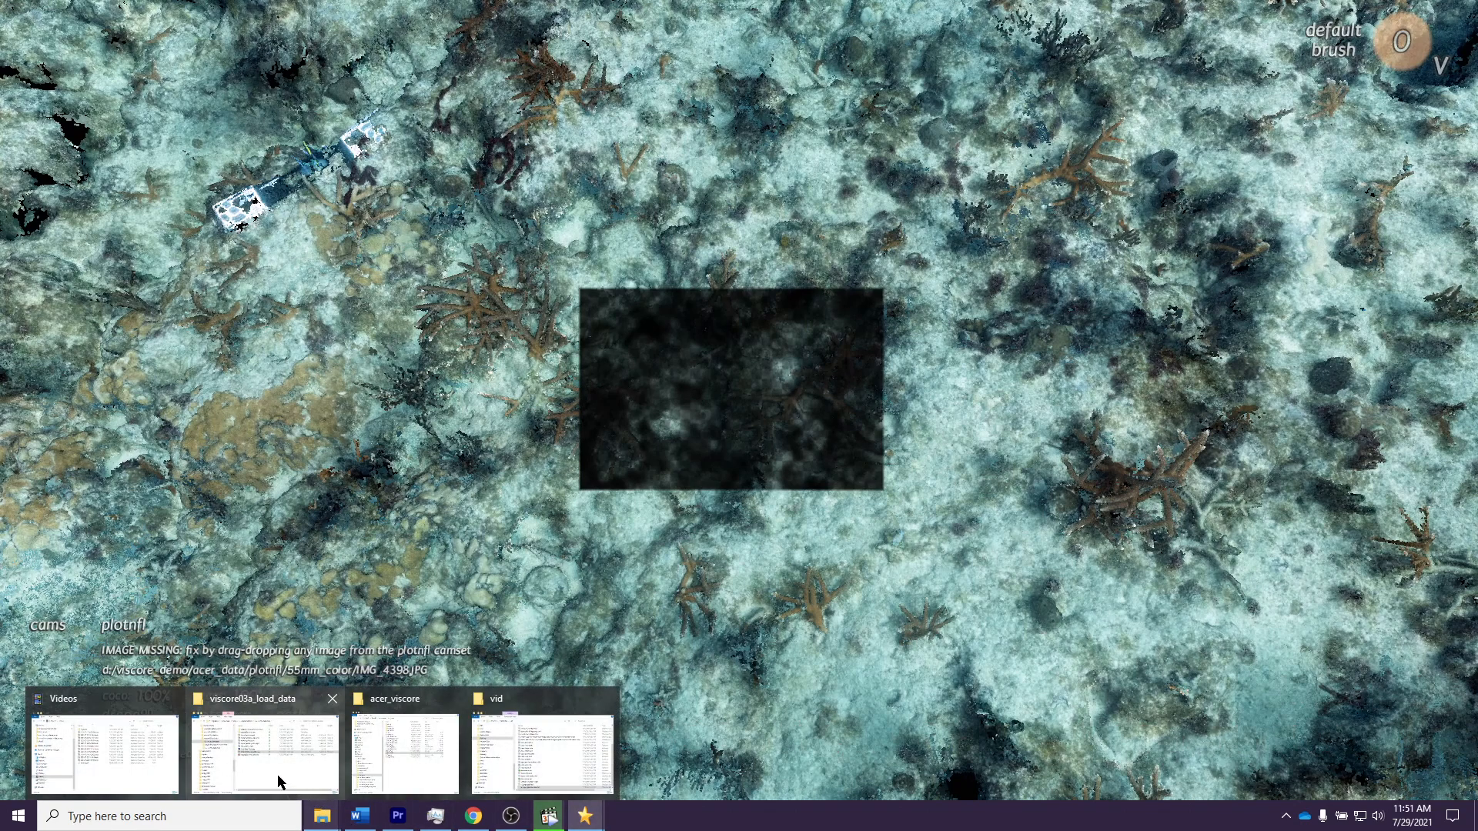
left_click(374, 750)
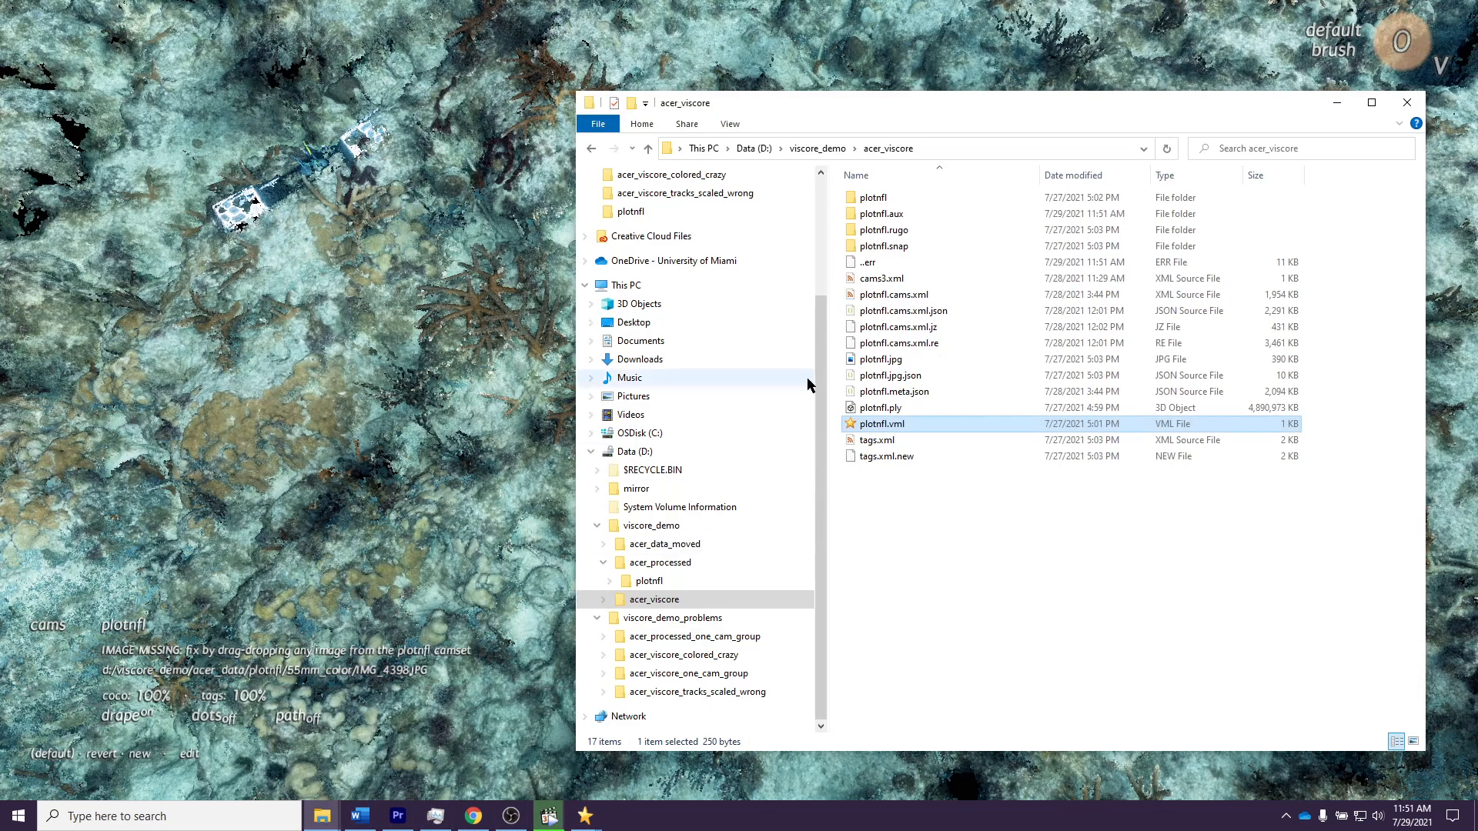
left_click(724, 543)
double_click(891, 198)
double_click(920, 198)
Step: Relink the missing source photos by dropping IMG_4384.JPG from 18mm_color onto the Viscore view, and return to the viewer
left_click_drag(1068, 108, 1349, 175)
left_click_drag(1162, 297, 620, 190)
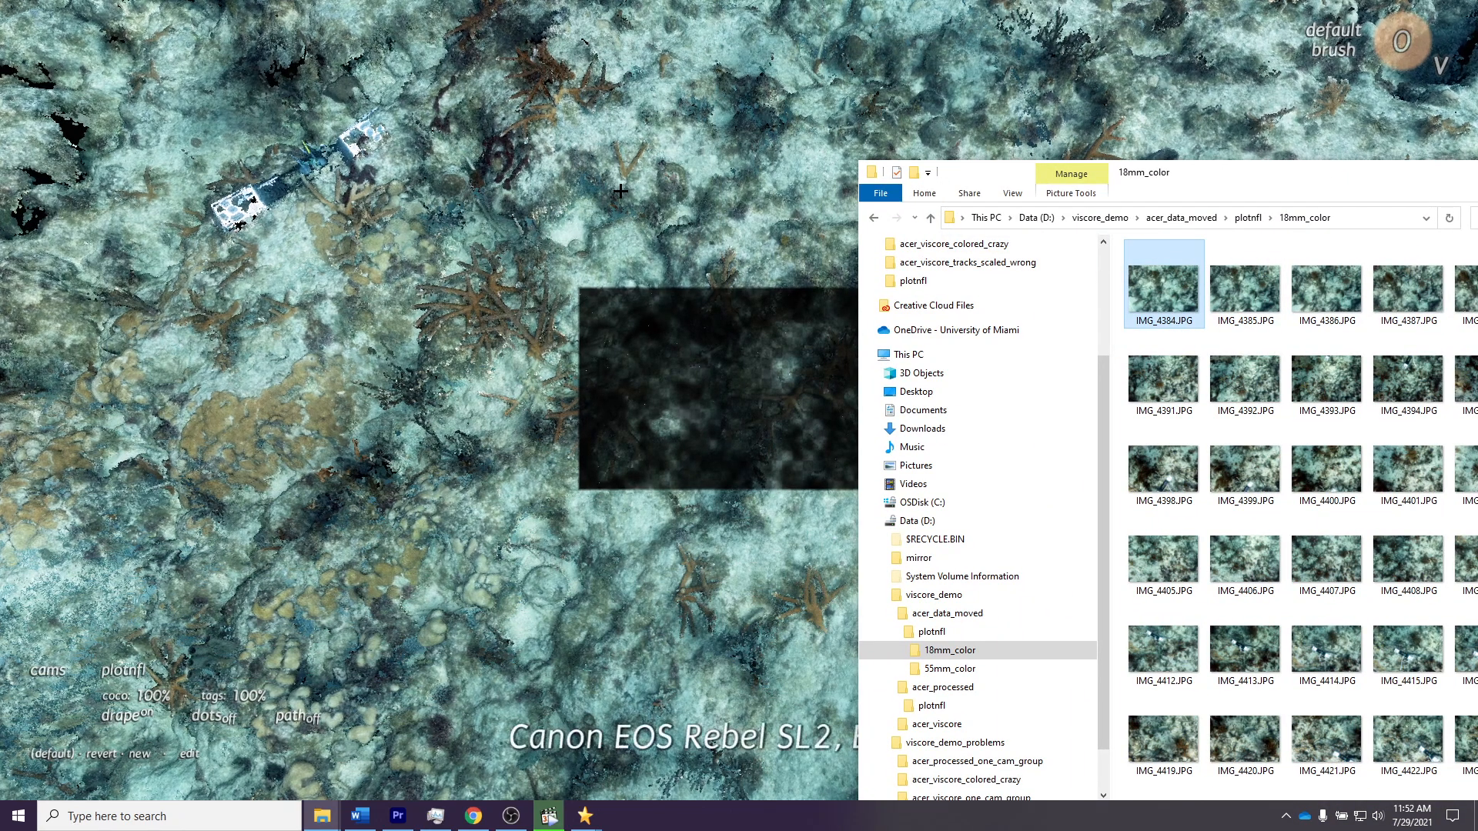
left_click_drag(1361, 183, 1113, 171)
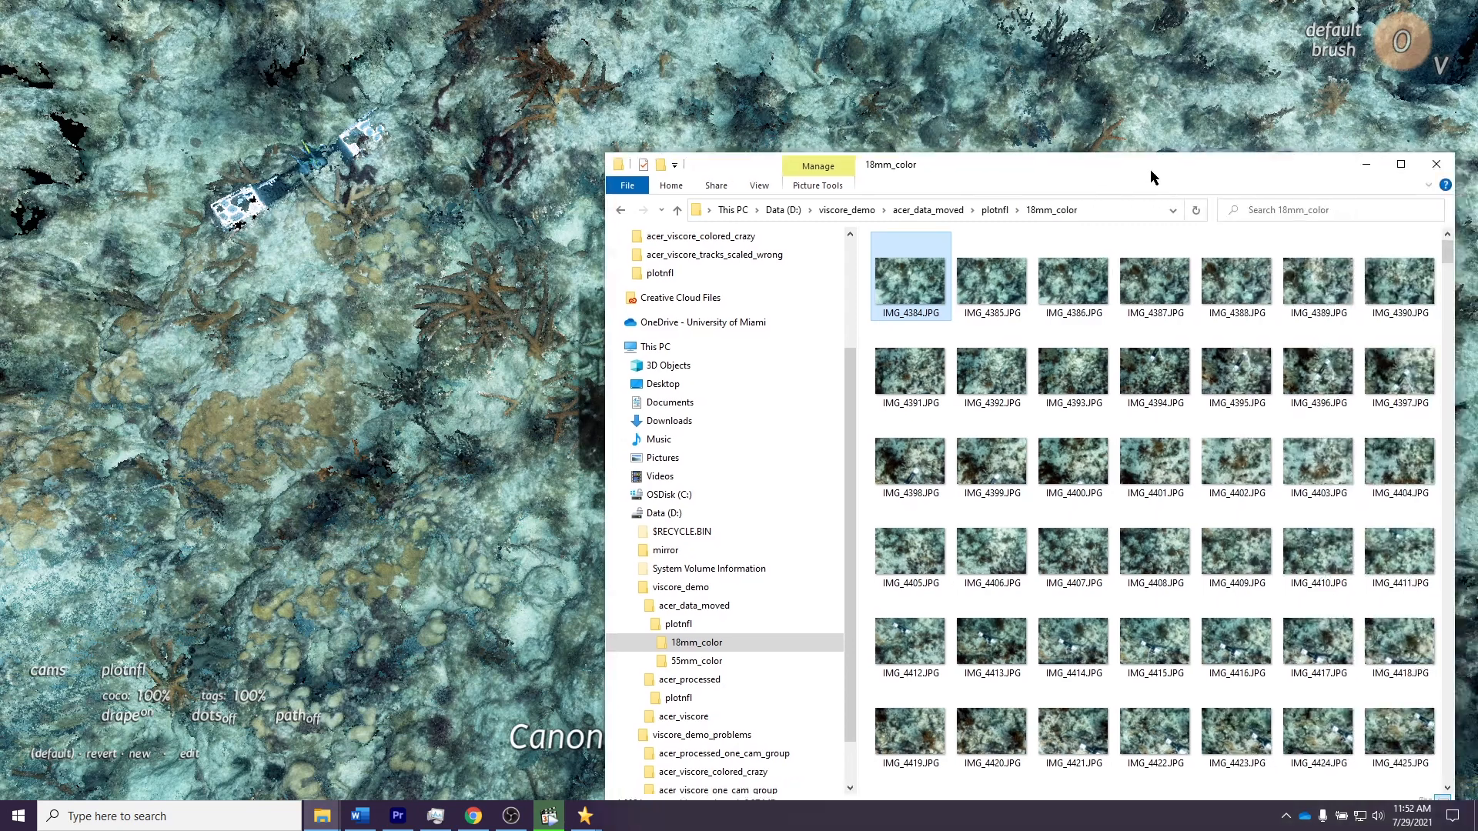
left_click(1209, 121)
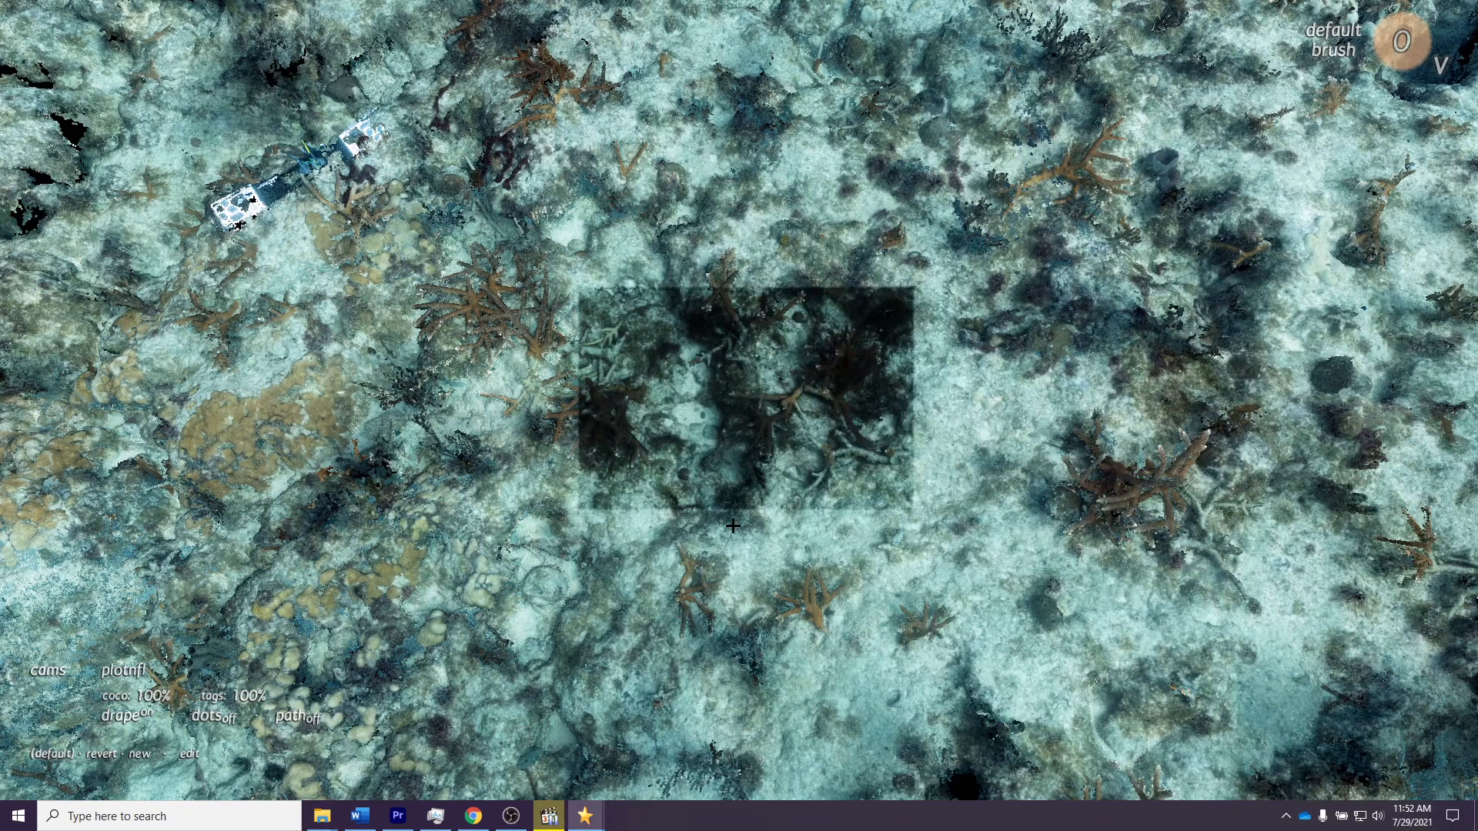